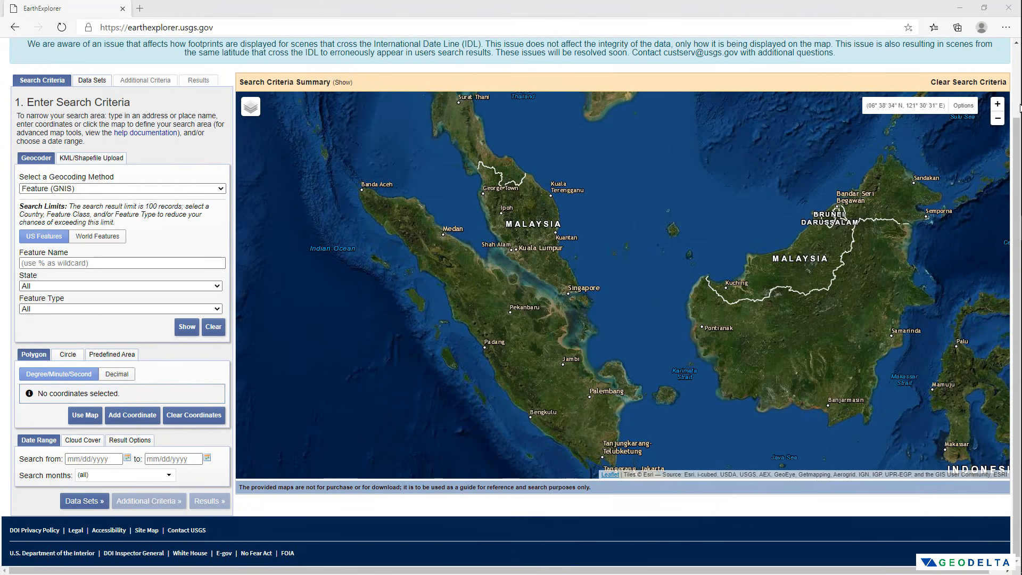
Define a nine-vertex polygon search area around George Town, Sungai Petani and the adjacent sea on the northwest coast of Peninsular Malaysia
scroll(566, 330, up, 3)
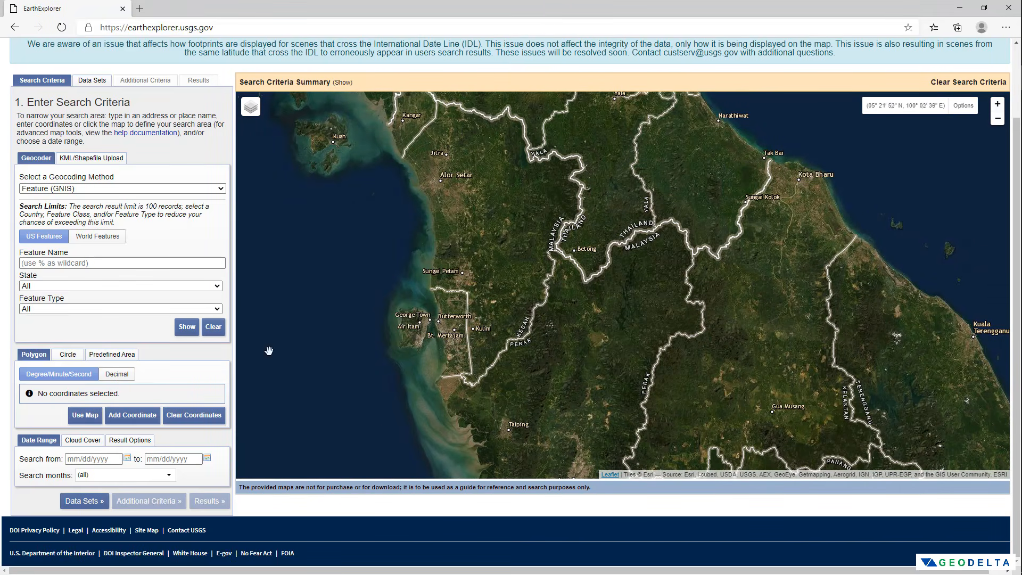
click(300, 313)
click(397, 234)
click(458, 215)
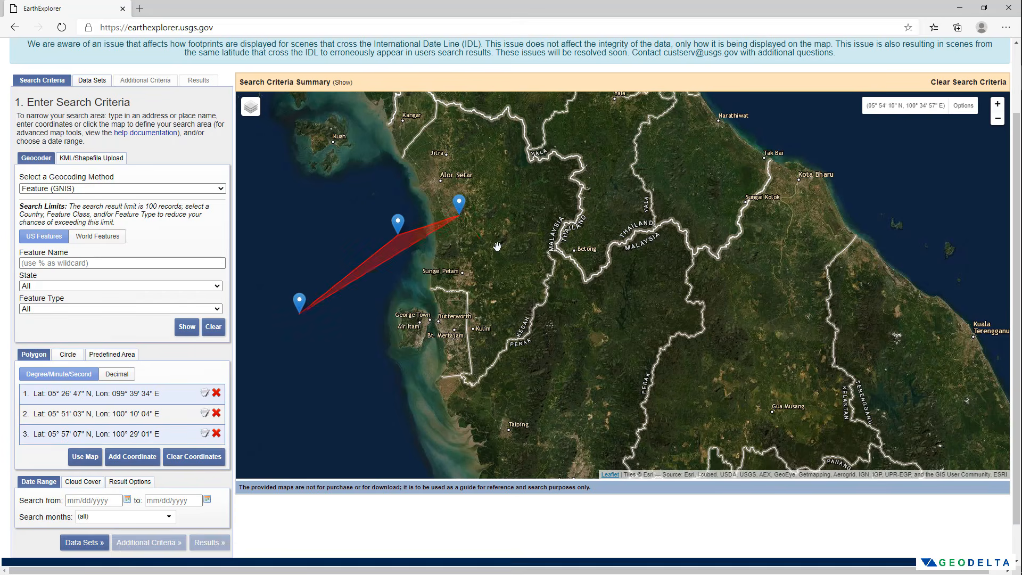
click(506, 264)
click(521, 334)
click(526, 364)
click(486, 403)
click(416, 406)
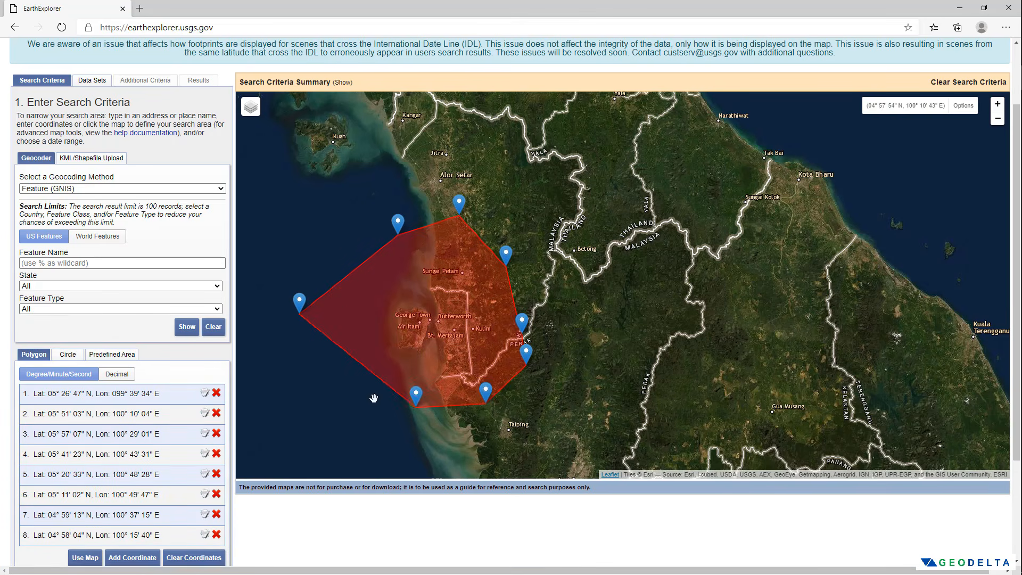
click(366, 383)
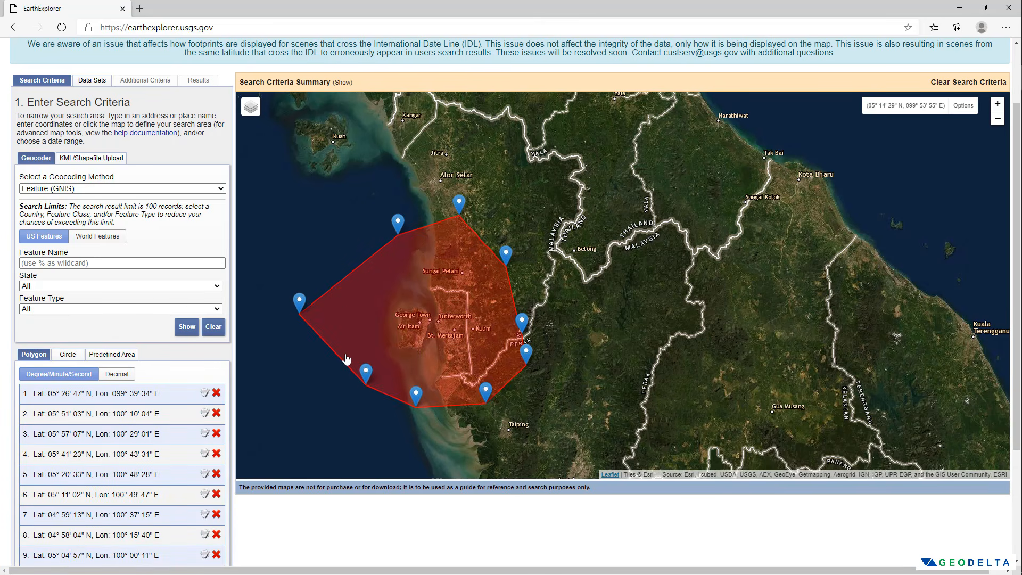
Choose the Landsat 8 OLI/TIRS C1 Level-1 data set from Landsat Collection 1 Level-1
click(92, 79)
scroll(94, 318, down, 1)
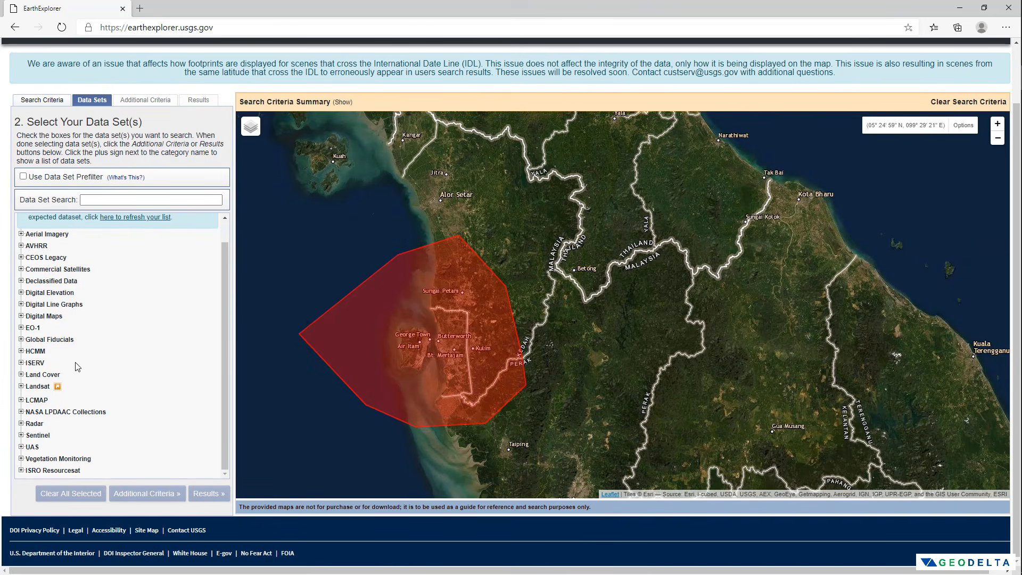
click(21, 387)
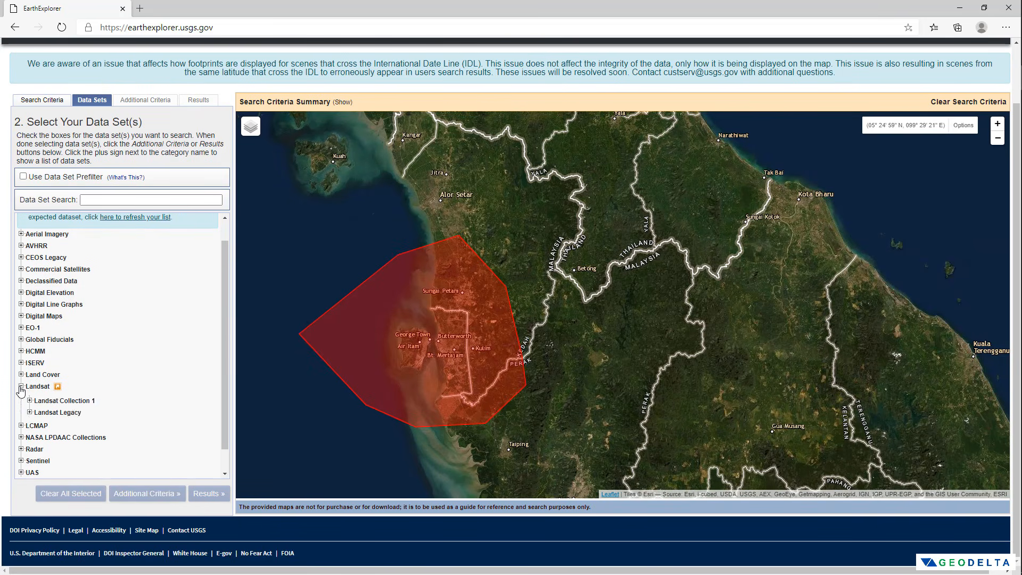
scroll(21, 389, down, 1)
click(30, 375)
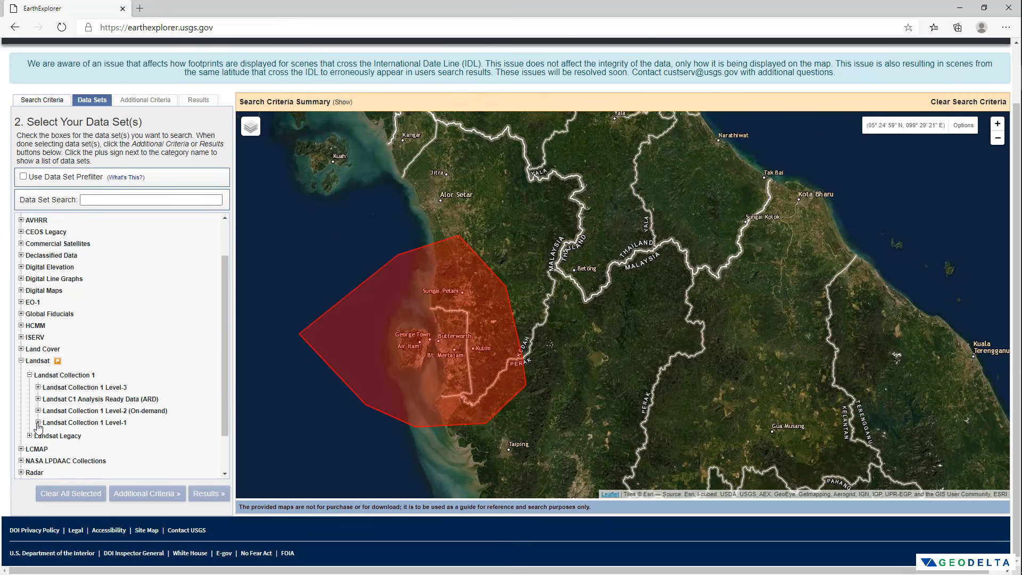
click(38, 423)
scroll(38, 426, down, 3)
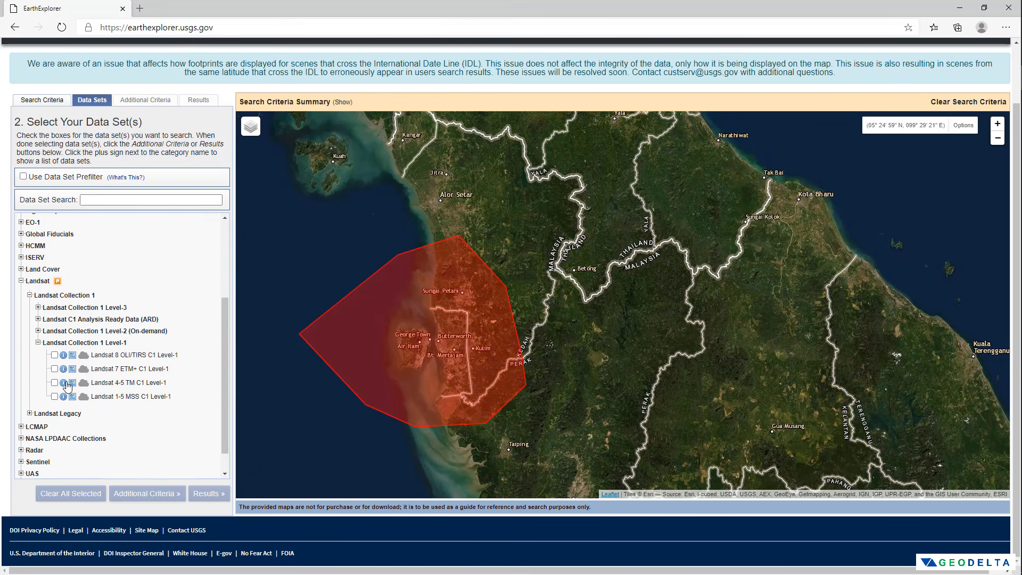
click(54, 355)
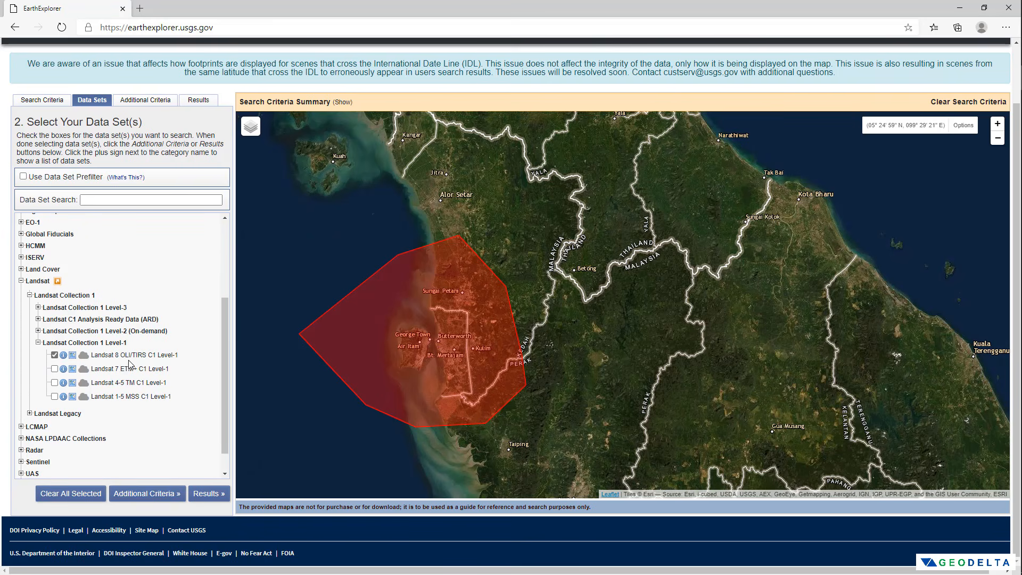
Limit both Scene Cloud Cover and Land Cloud Cover to Less than 90% and run the search
click(154, 105)
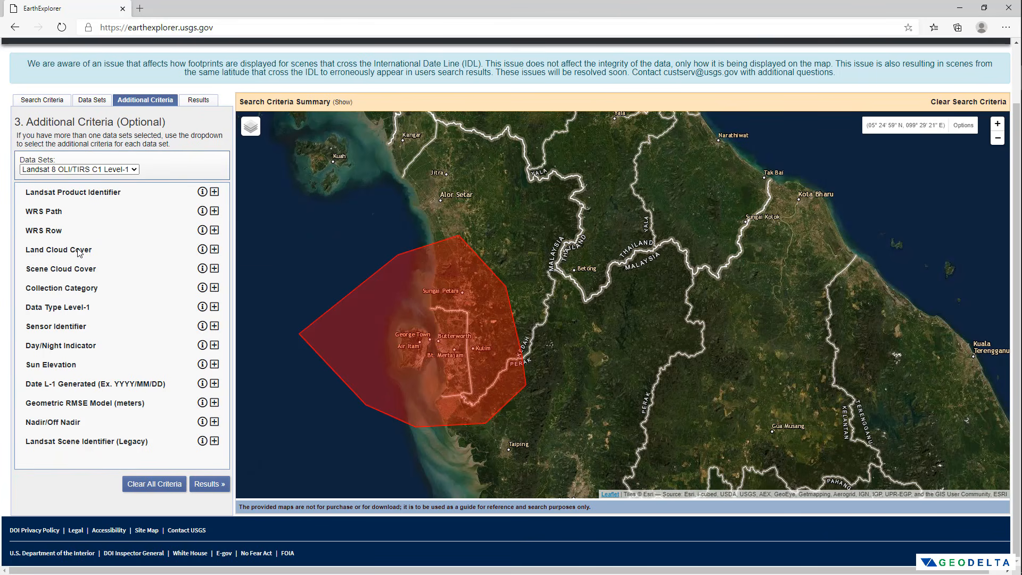
click(213, 268)
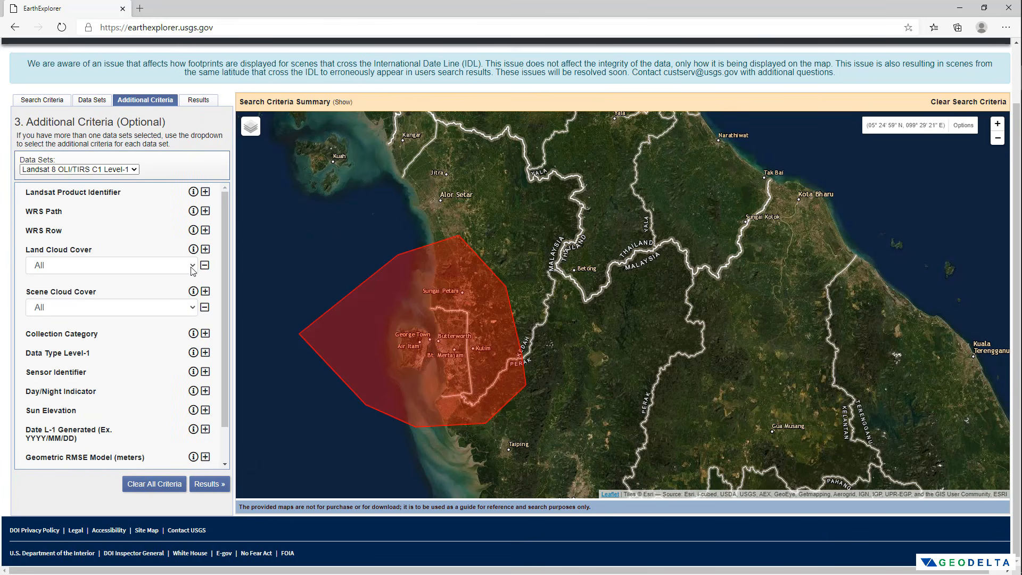
click(189, 308)
click(137, 424)
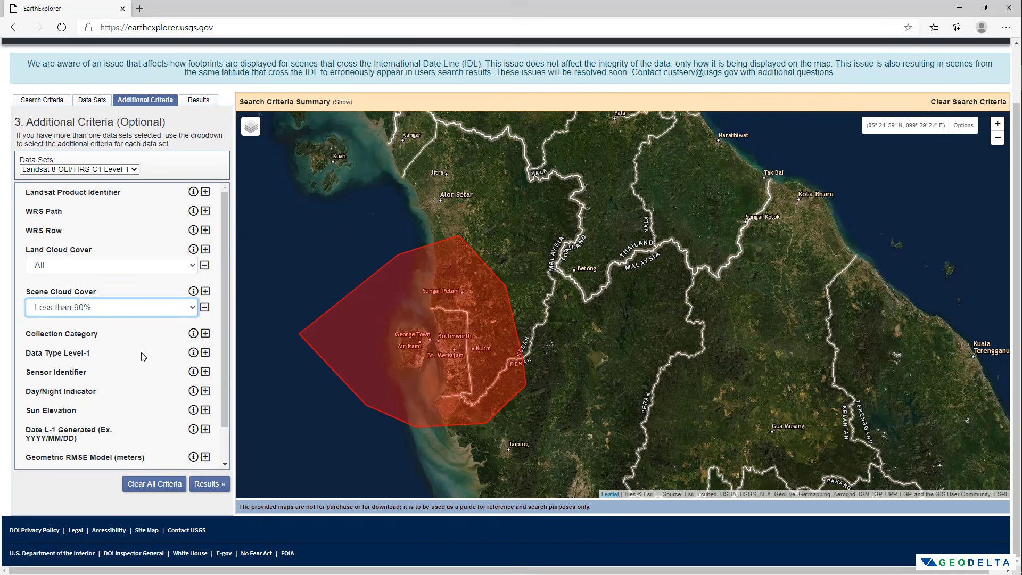
click(186, 268)
click(132, 378)
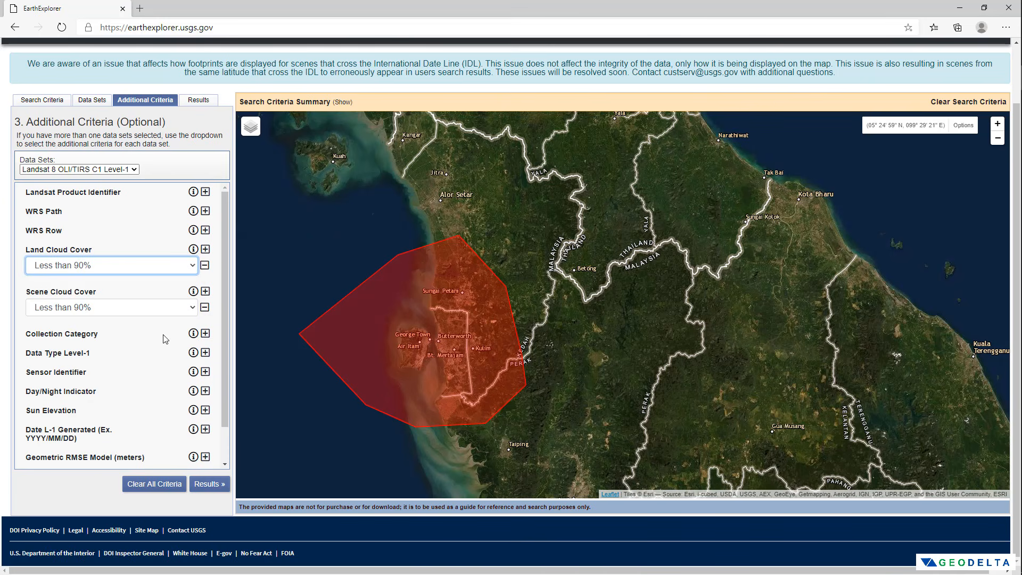
click(210, 484)
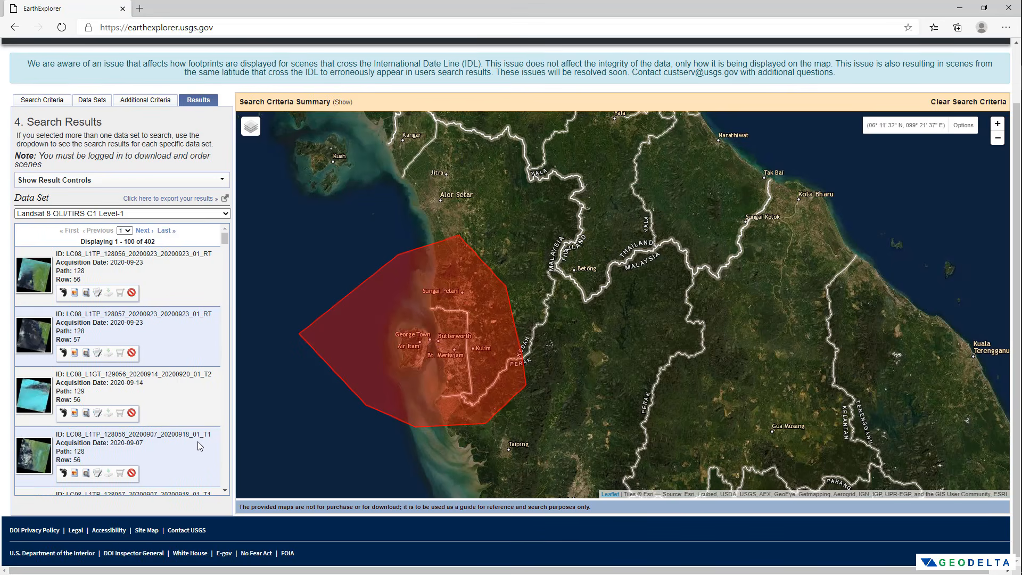
Browse the Landsat scenes and check the map footprint of the 2020-03-31 scene with path 128, row 56
scroll(197, 442, down, 15)
scroll(182, 317, down, 15)
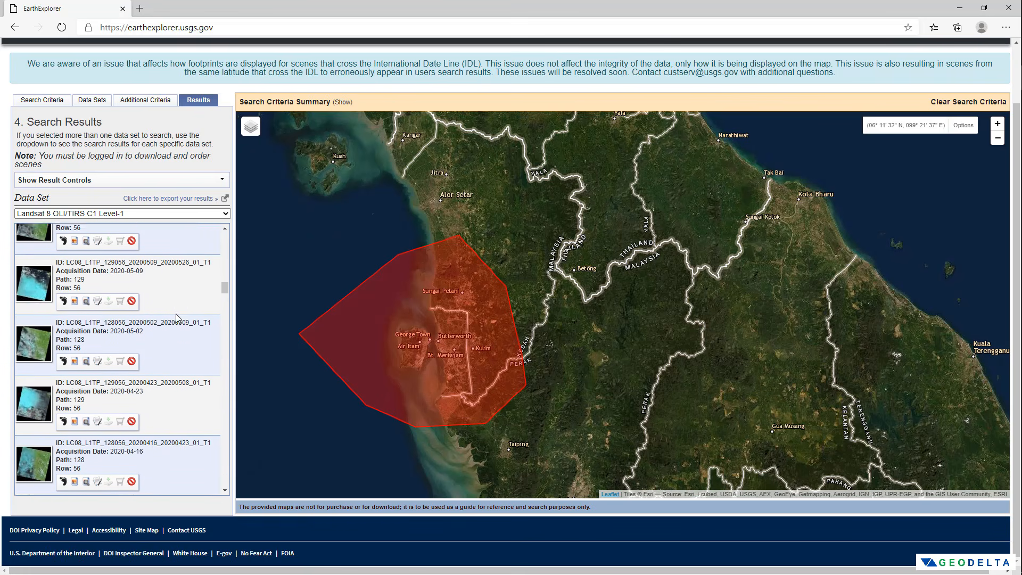
scroll(178, 317, up, 1)
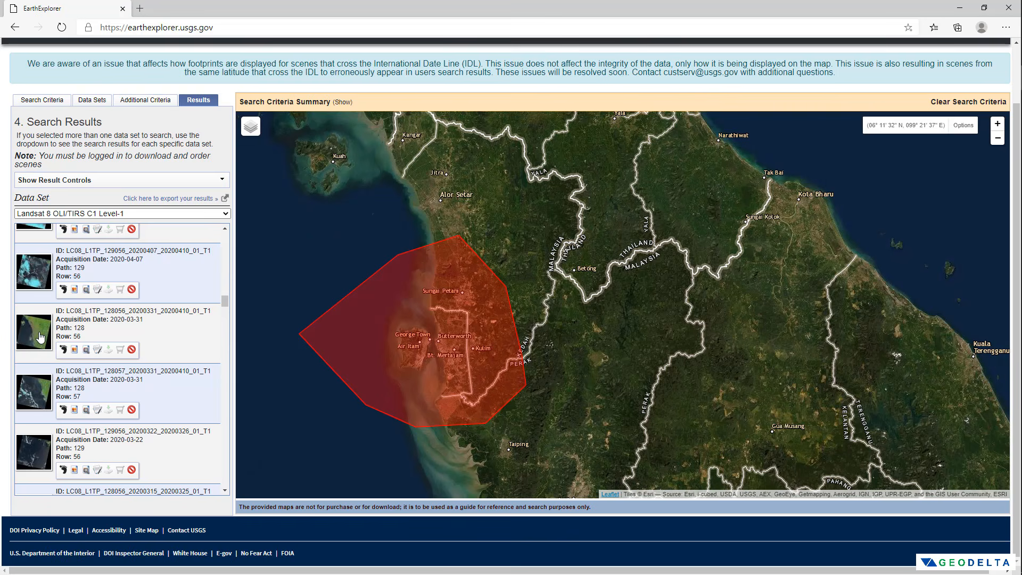
click(62, 350)
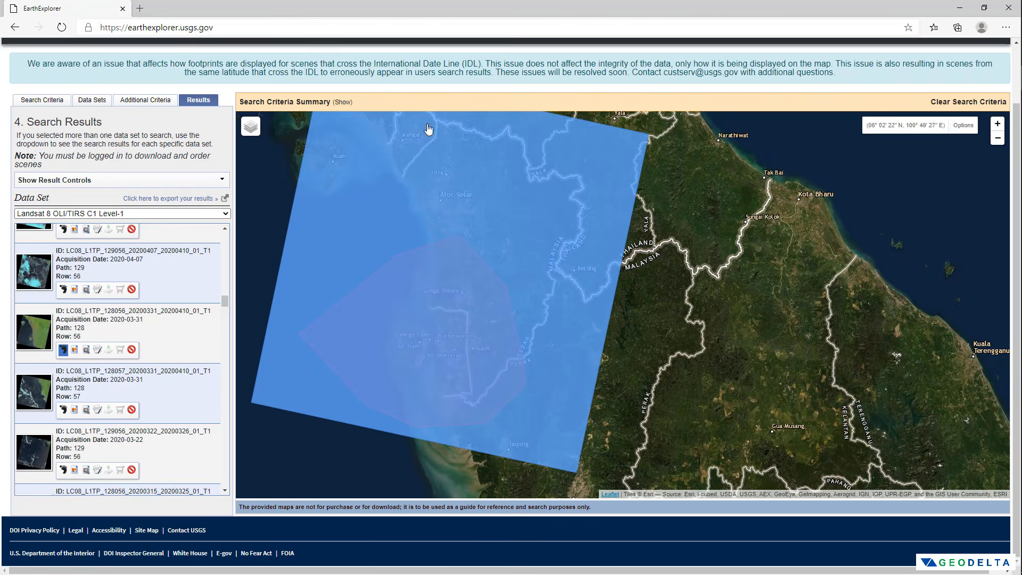
click(63, 349)
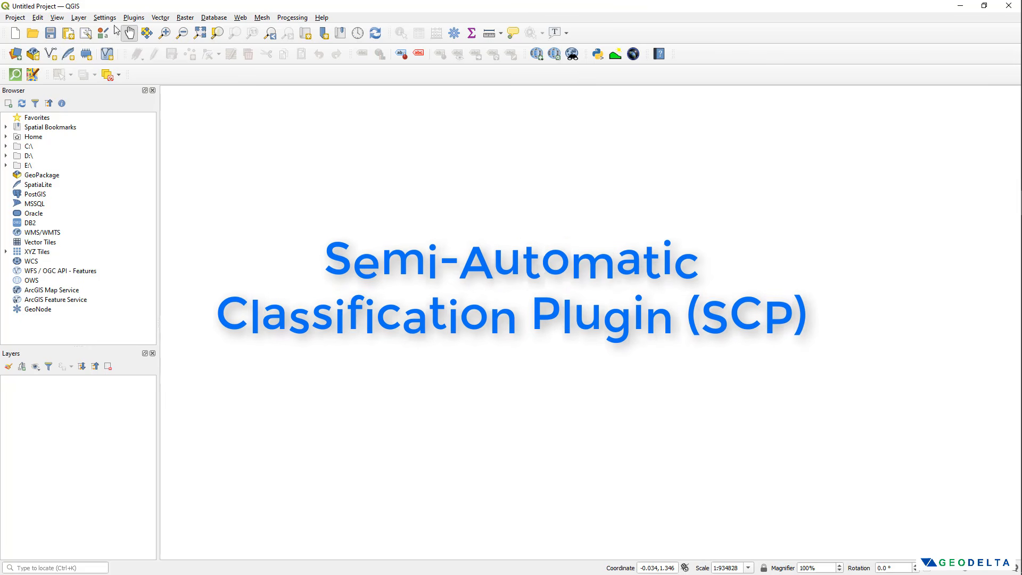
Switch to QGIS, find the Semi-Automatic Classification Plugin by searching for "Semi", review its details, and install it
click(134, 18)
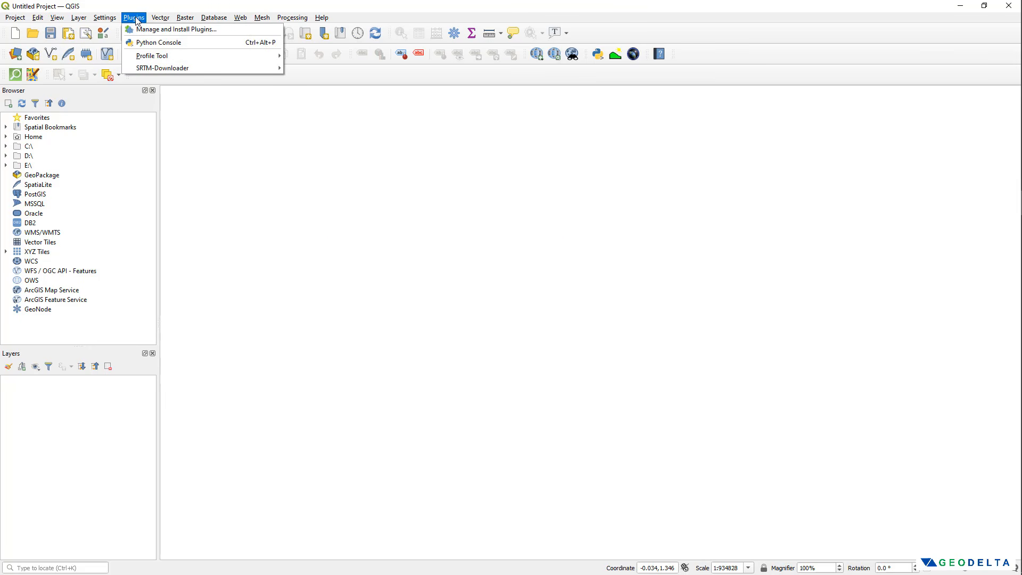
click(160, 34)
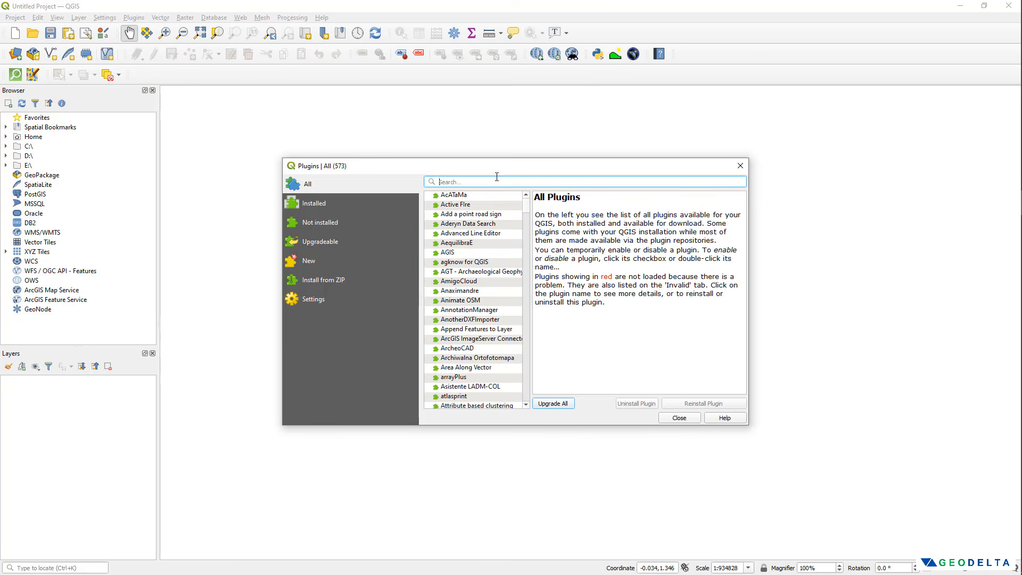
text(Semi)
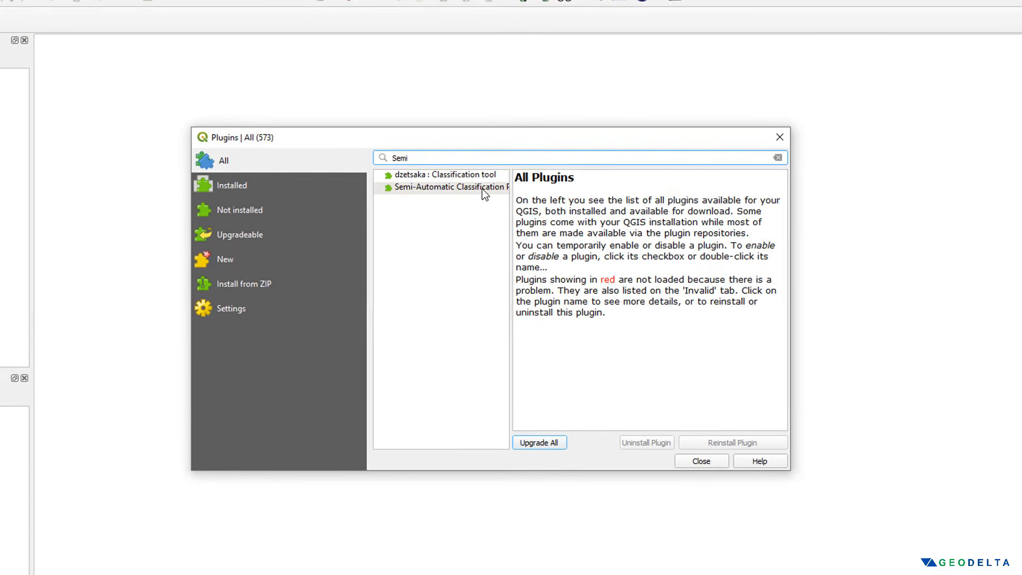
click(430, 189)
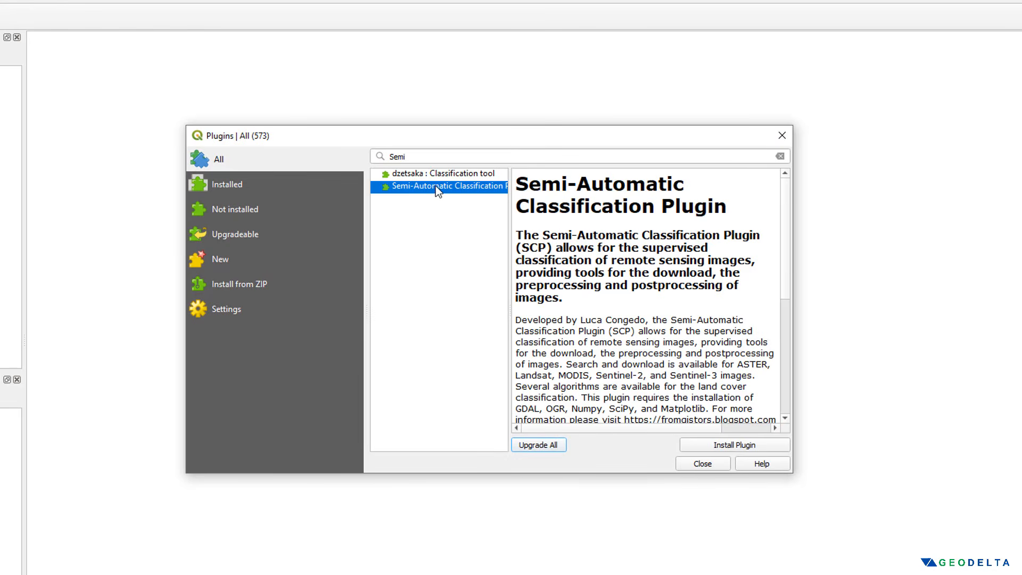
scroll(676, 263, down, 3)
drag(675, 262, 695, 263)
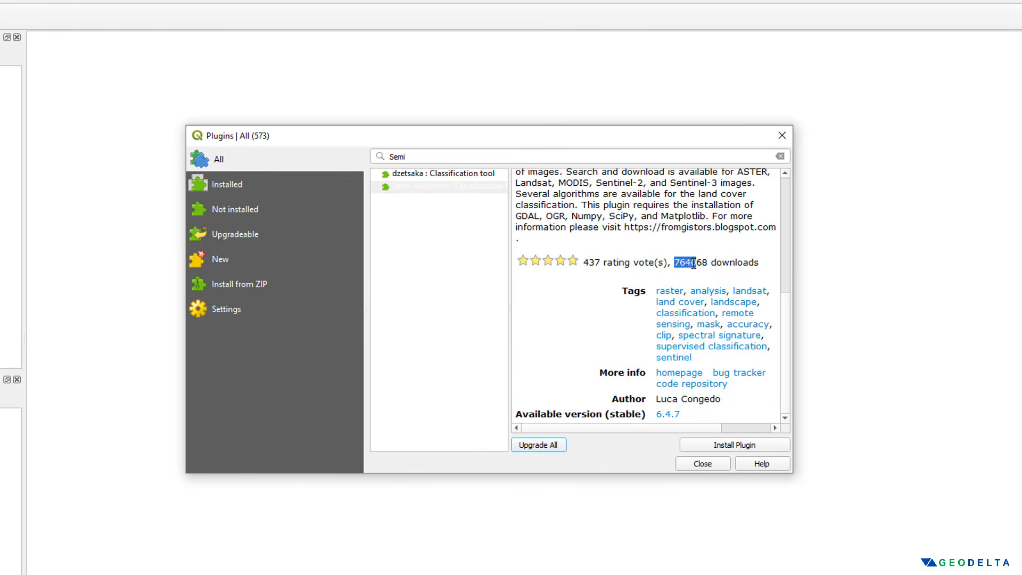
click(687, 264)
click(718, 448)
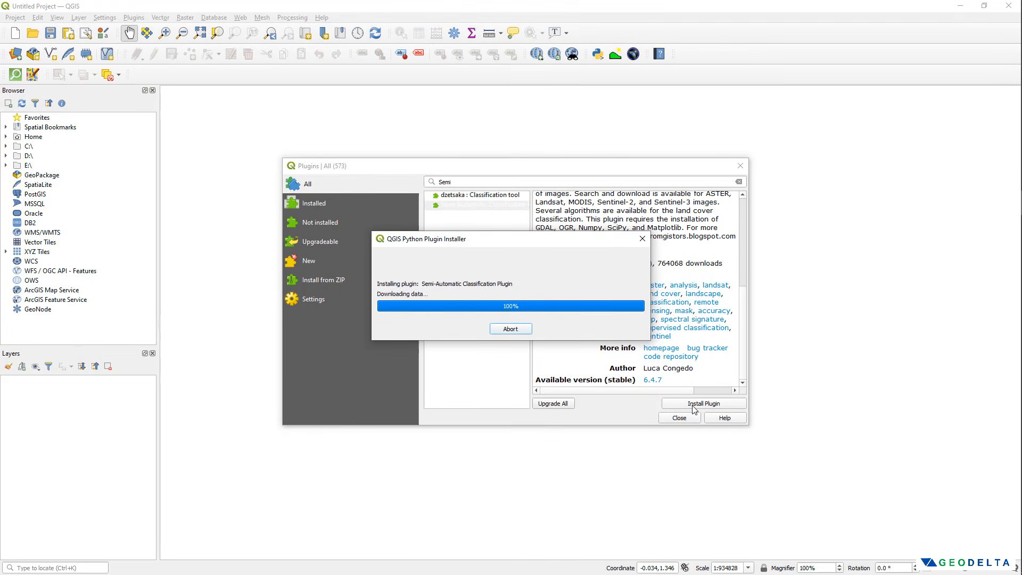
click(679, 417)
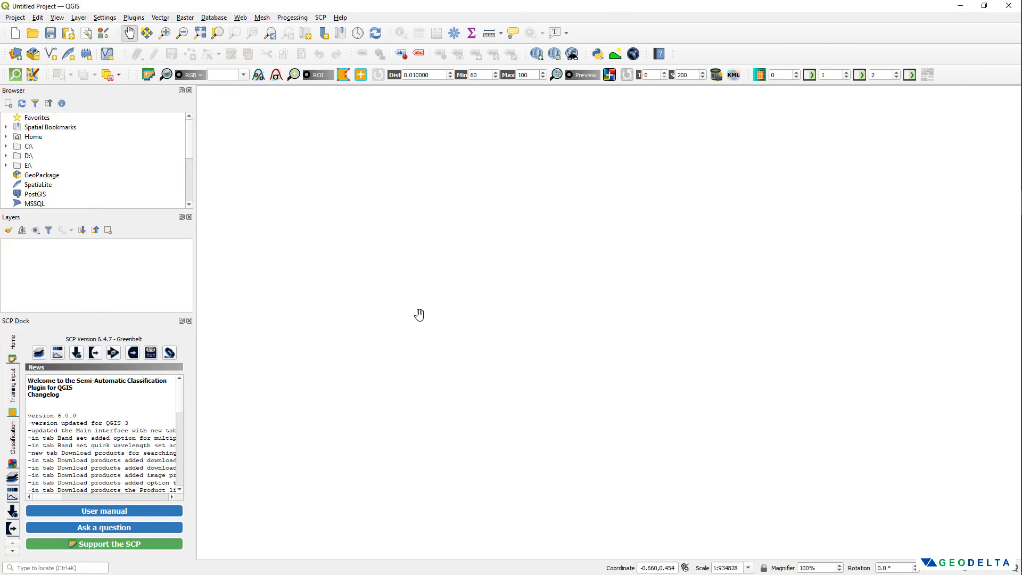
Hide the SCP Dock and show it again
click(26, 158)
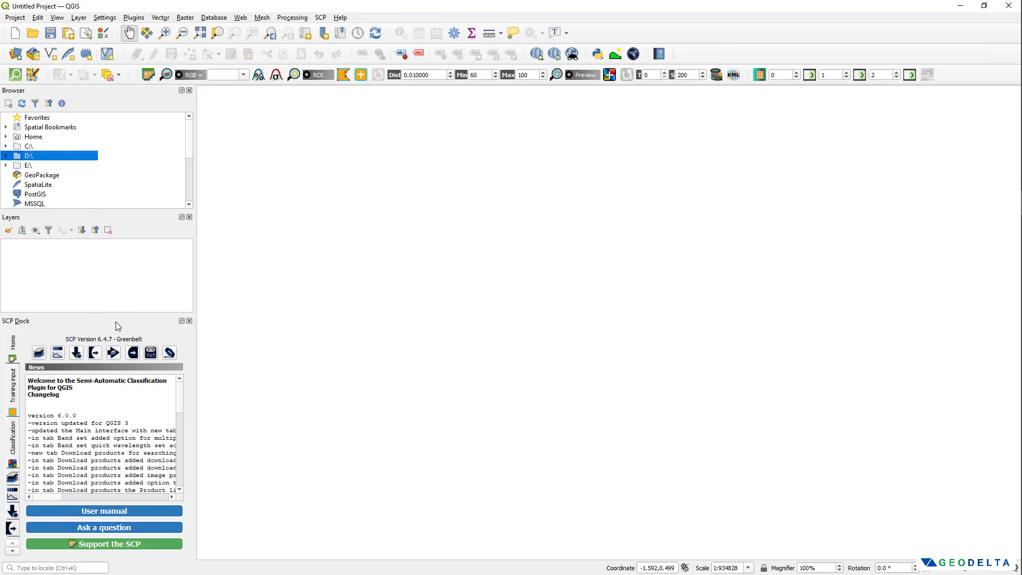
click(189, 322)
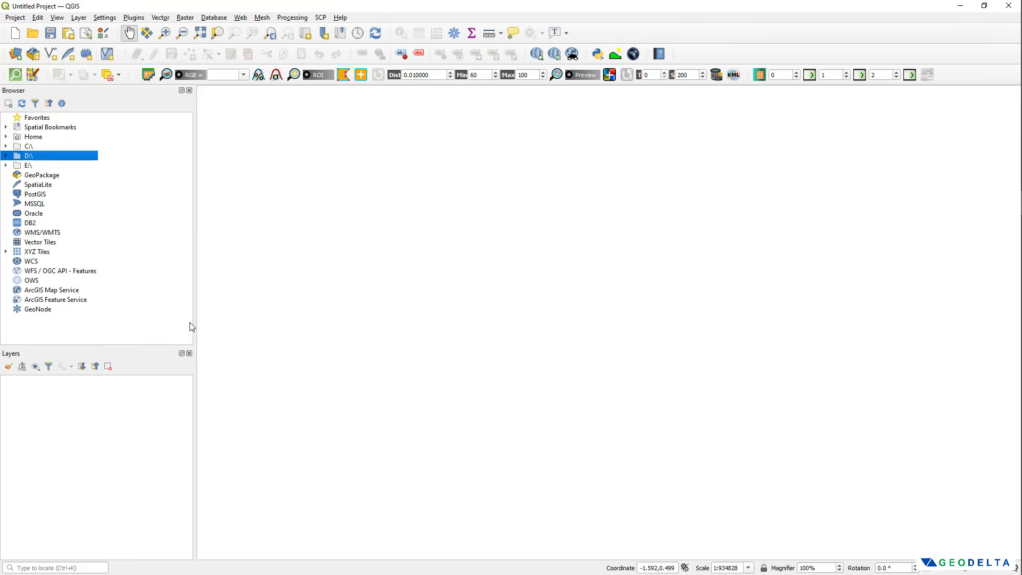
click(104, 17)
mouse_move(83, 21)
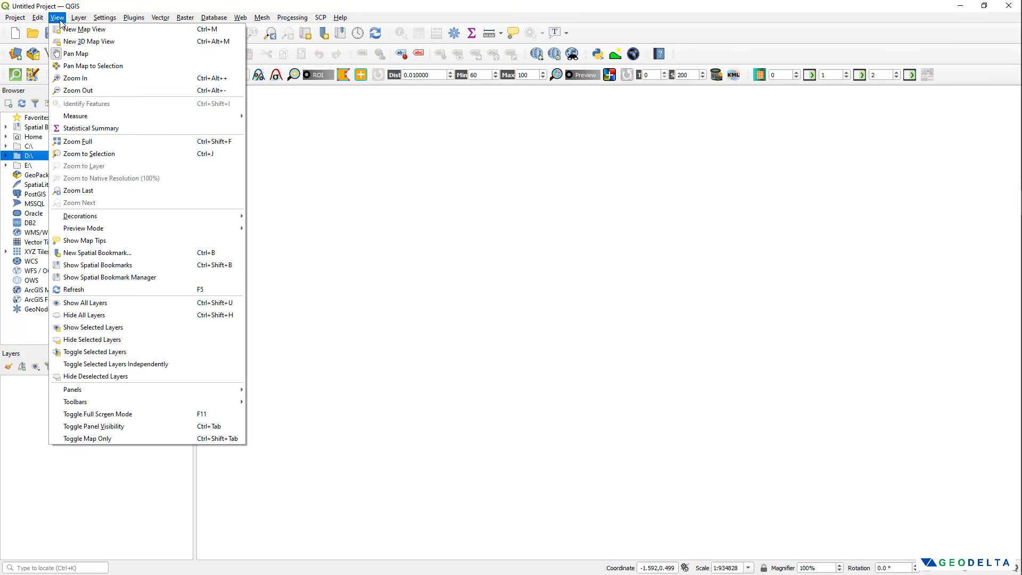
mouse_move(155, 393)
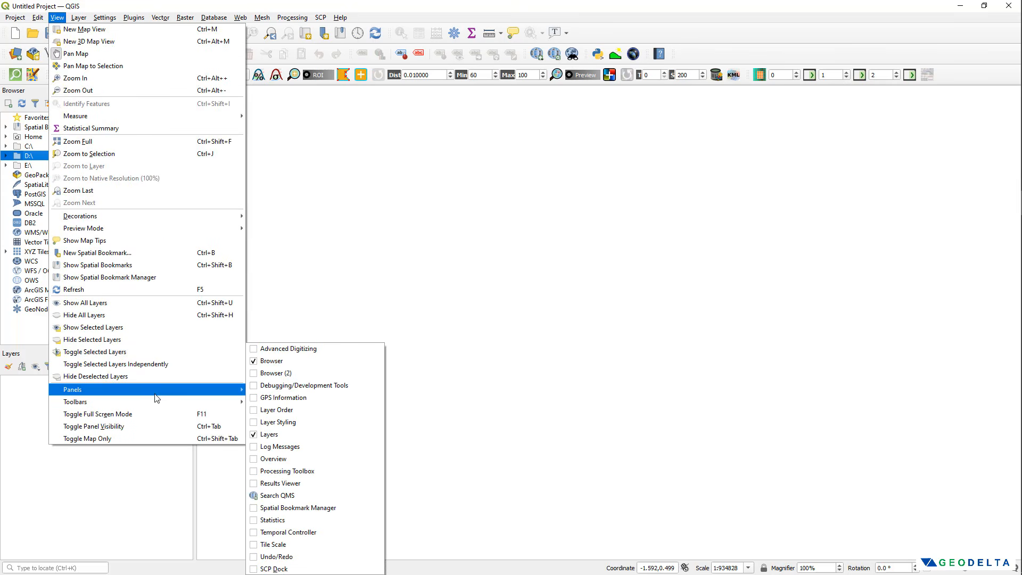
click(255, 569)
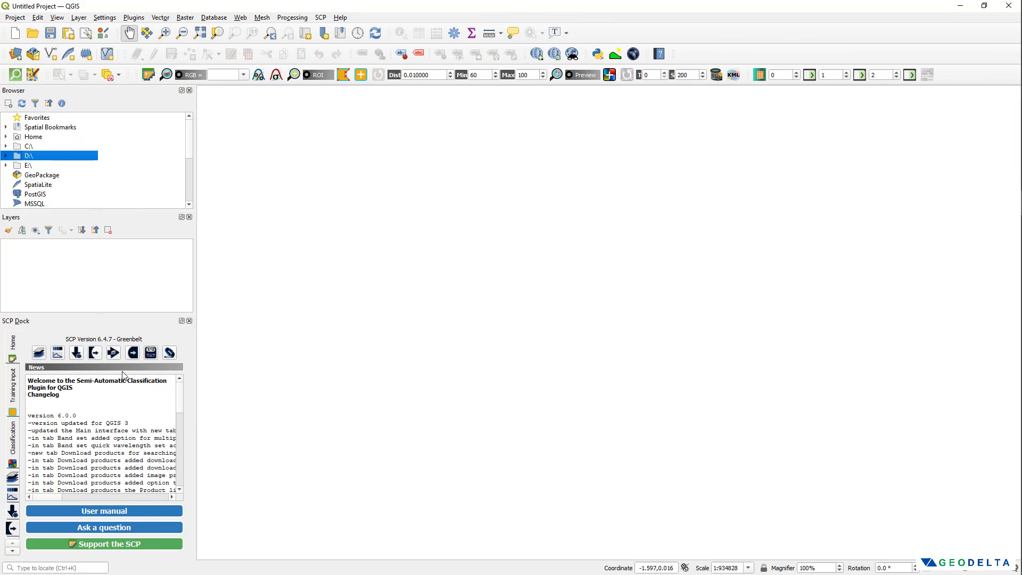
Close the SCP Dock and look through the Landsat band TIF files in the LANDSAT folder of 8. Landcover Classification using QGIS 3
click(189, 321)
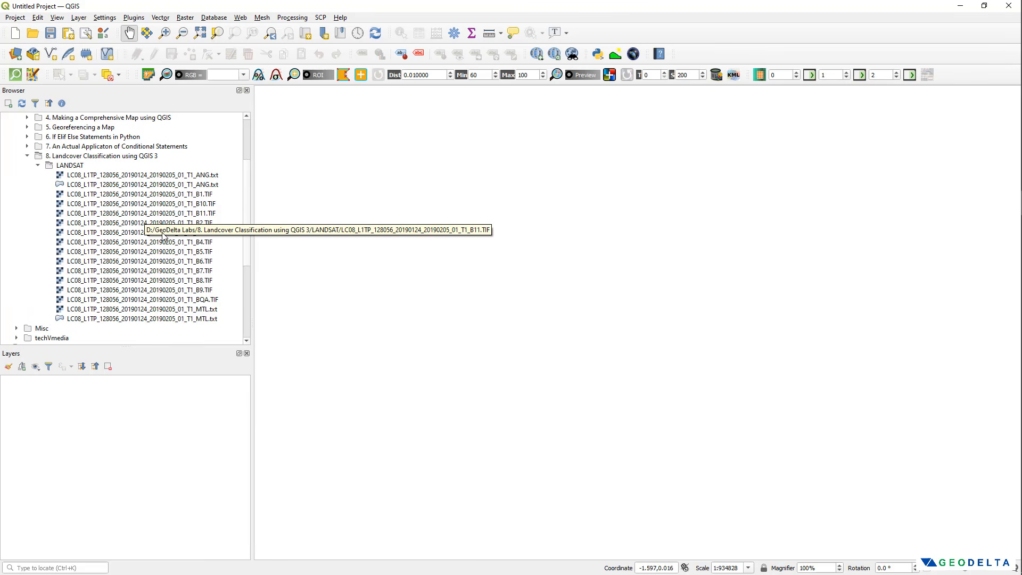
click(184, 195)
click(189, 212)
click(191, 195)
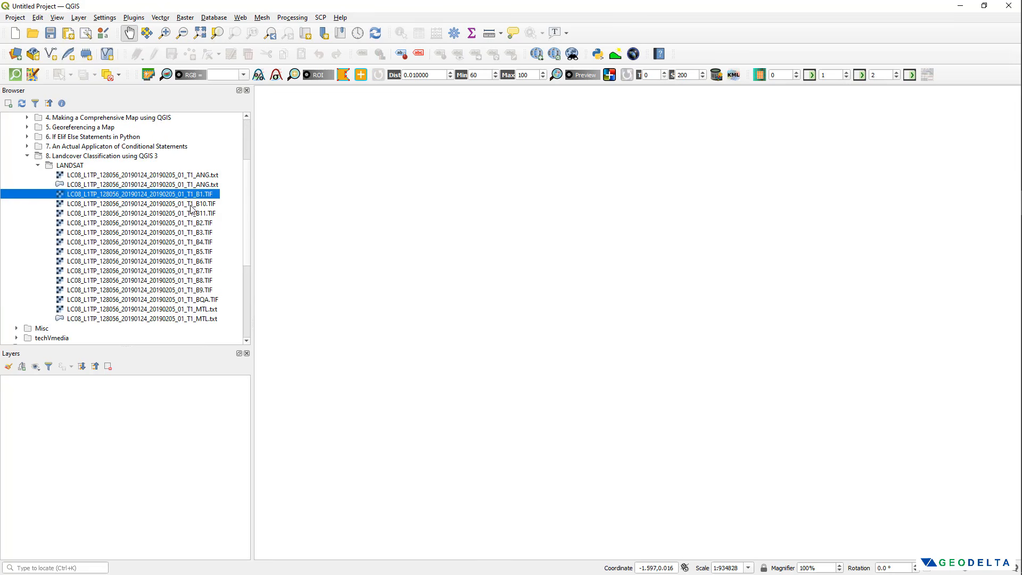
click(189, 206)
click(190, 214)
click(190, 224)
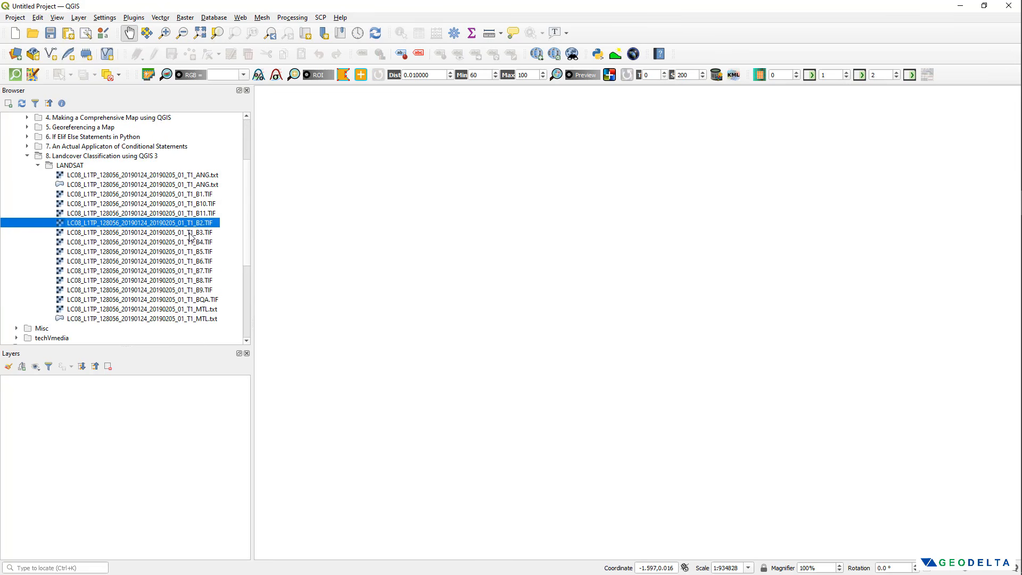
click(190, 233)
click(190, 242)
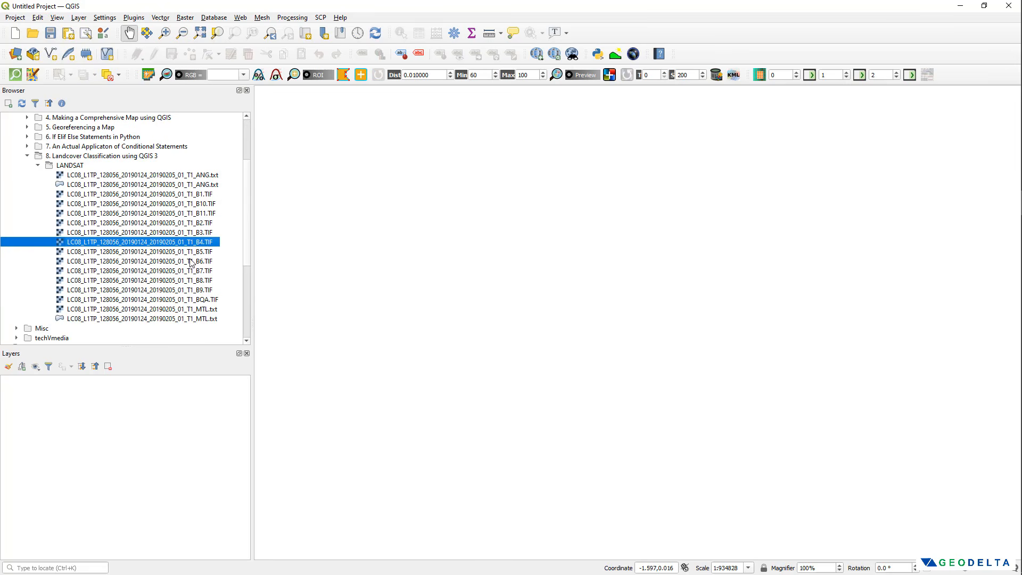
Add Landsat bands B1 through B7 to the map as layers and resize the side panels to show the whole layer list
click(188, 194)
ctrl+click(174, 221)
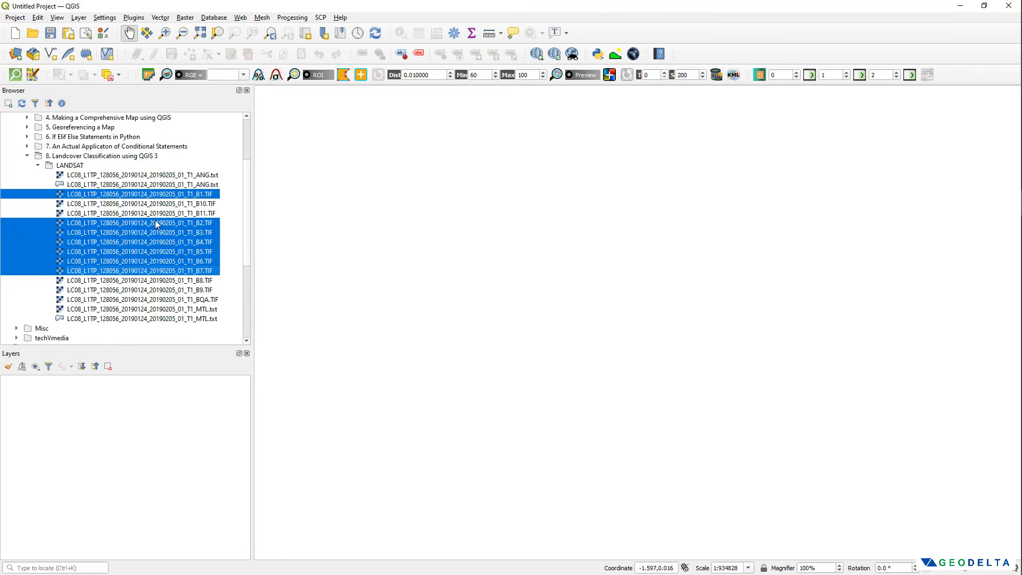
drag(162, 225, 443, 289)
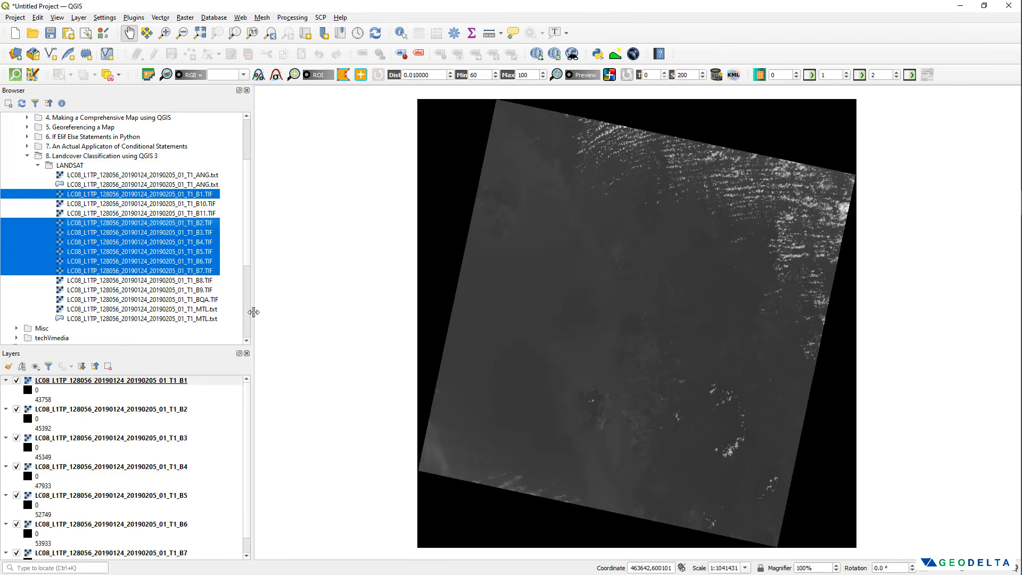
drag(254, 312, 205, 319)
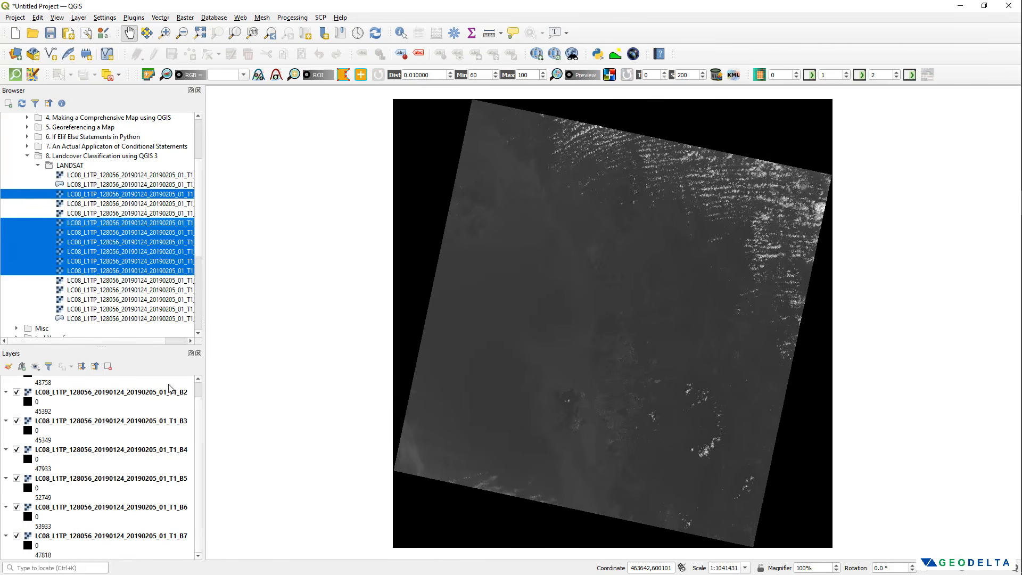
drag(141, 345, 142, 224)
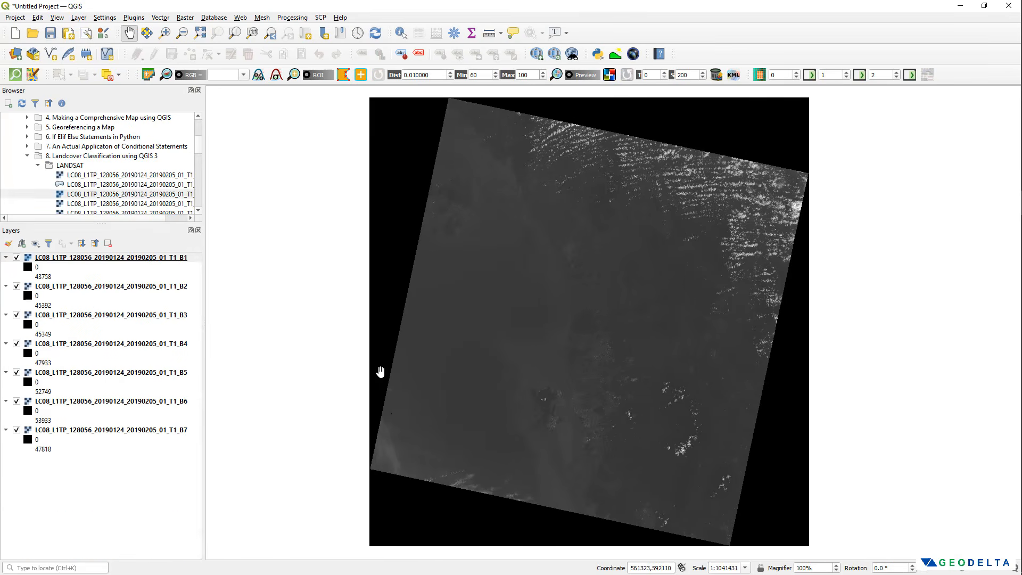
Load the map layers into the single band list of the SCP band set and move the B7 layer above the others
click(320, 18)
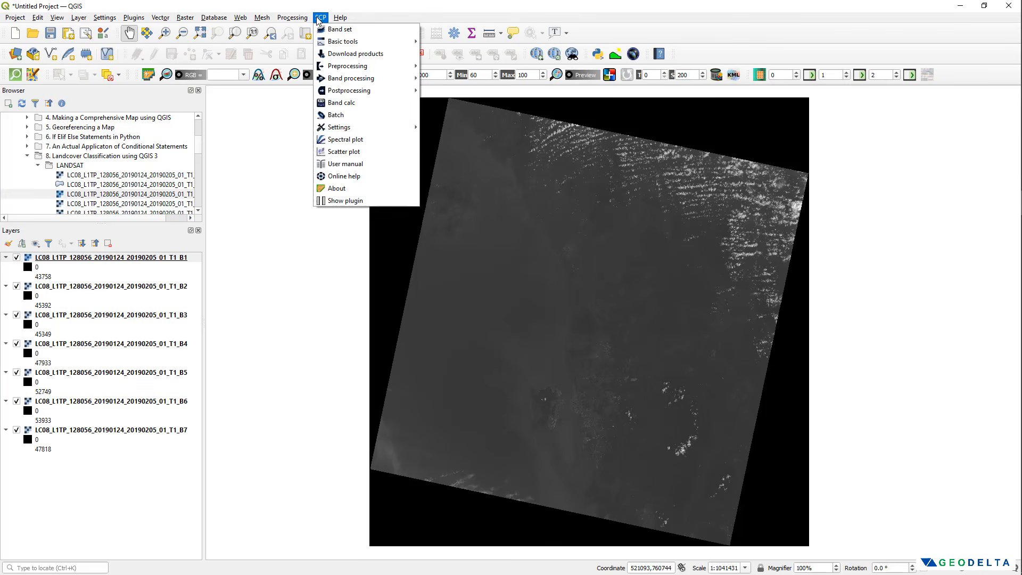
click(350, 32)
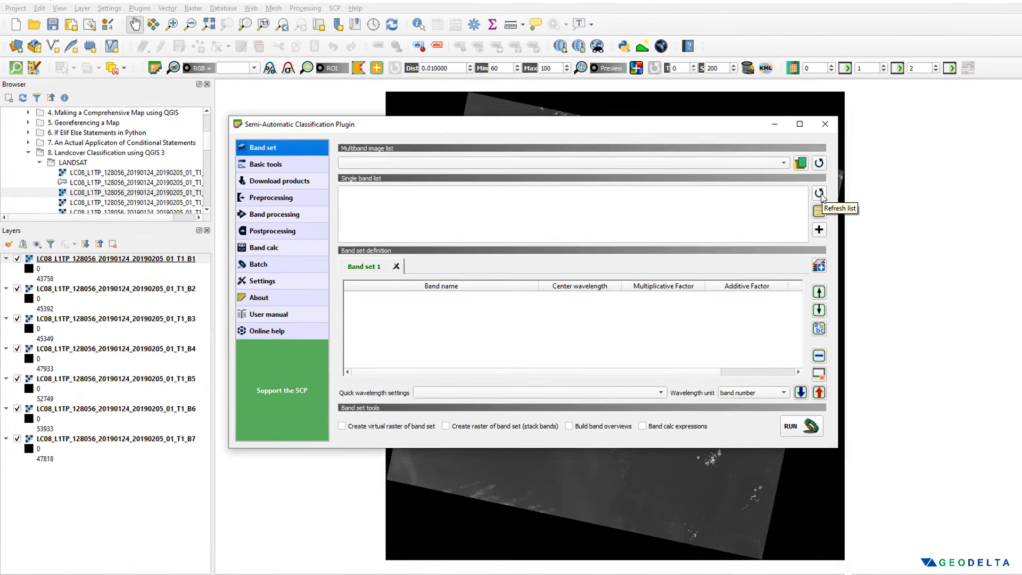
click(819, 194)
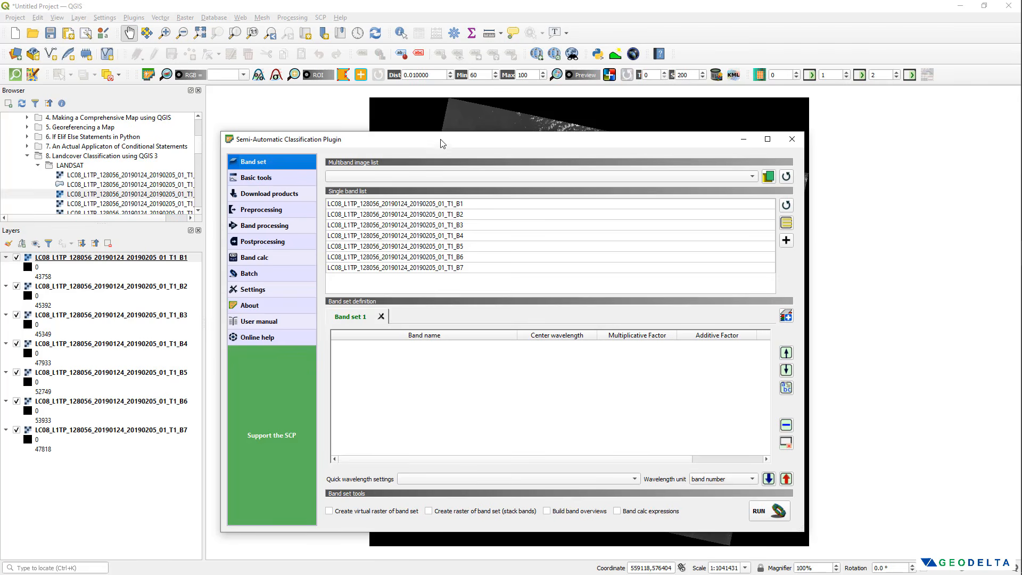
drag(440, 145, 109, 238)
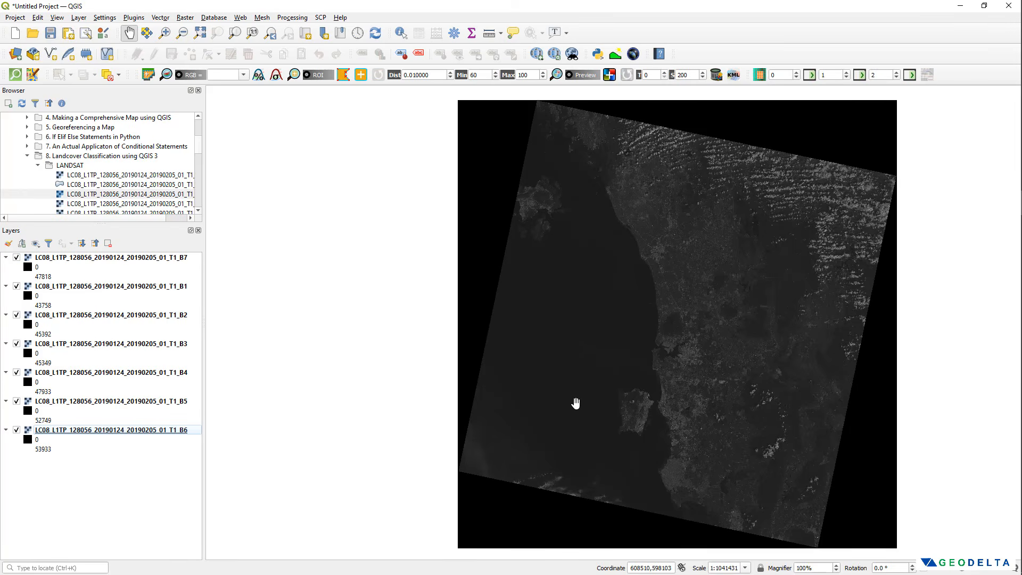
drag(576, 403, 527, 389)
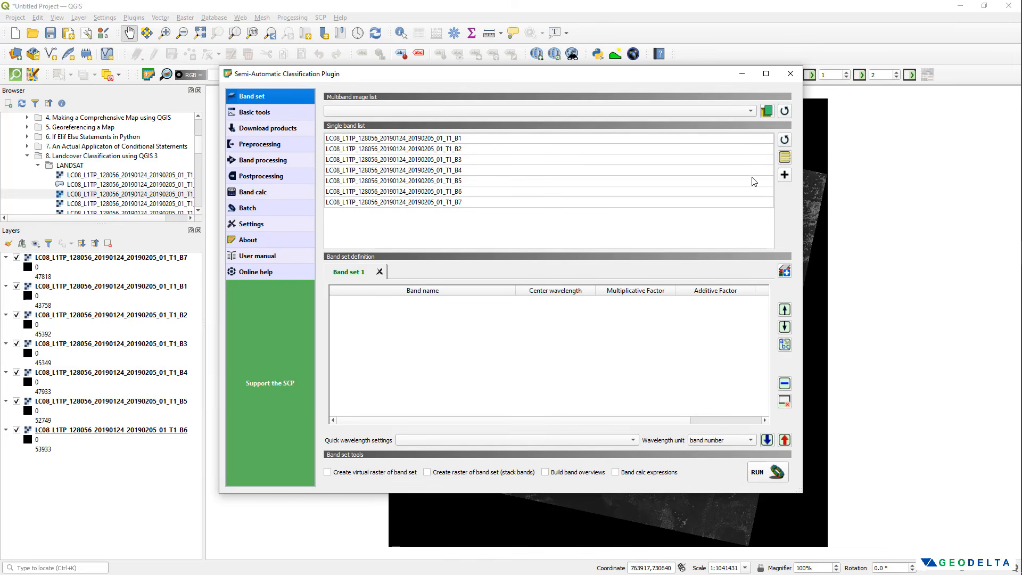
Refresh the single band list and add bands B1 through B7 to Band set 1
click(785, 139)
click(467, 140)
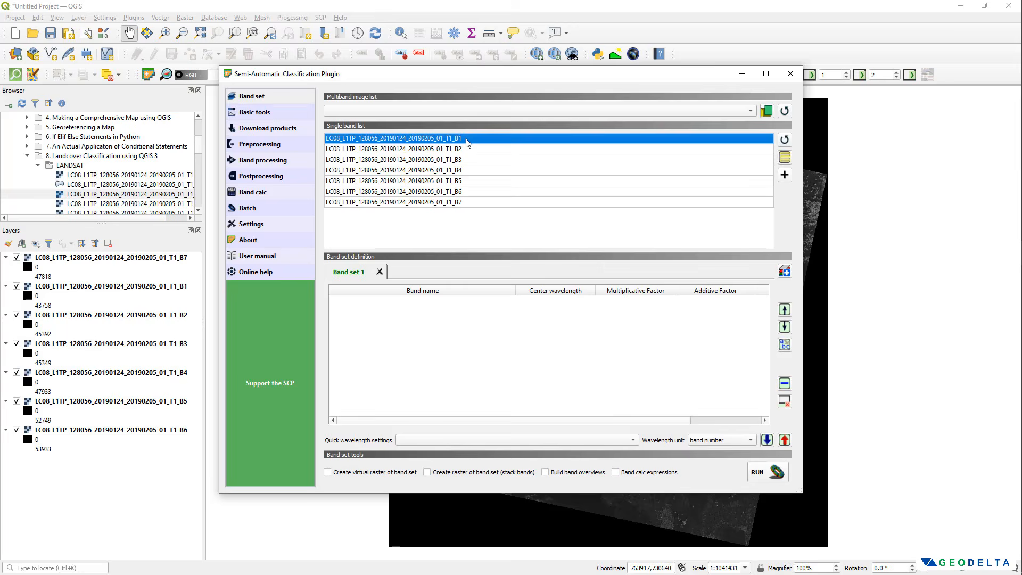
shift+click(476, 207)
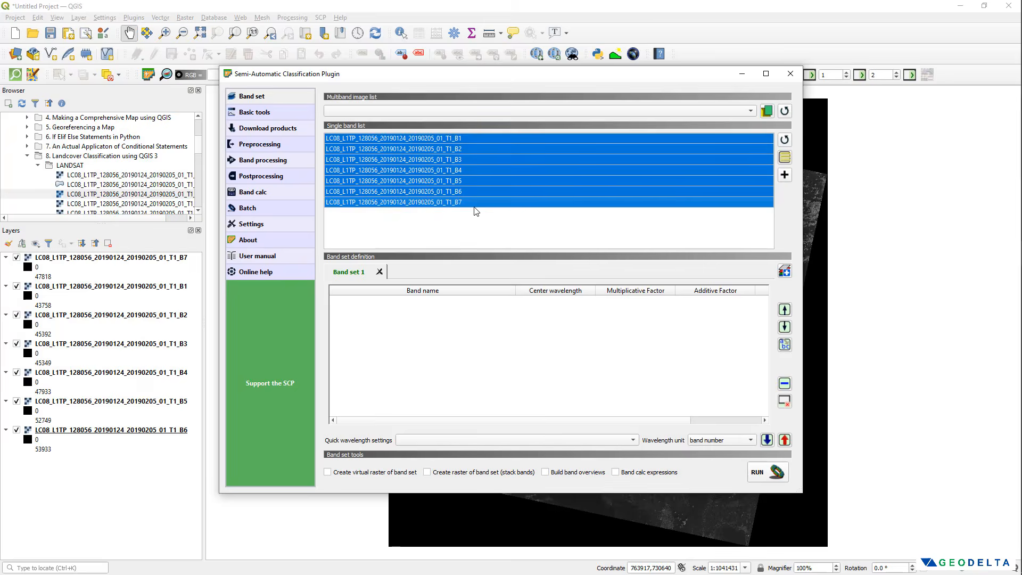
click(784, 176)
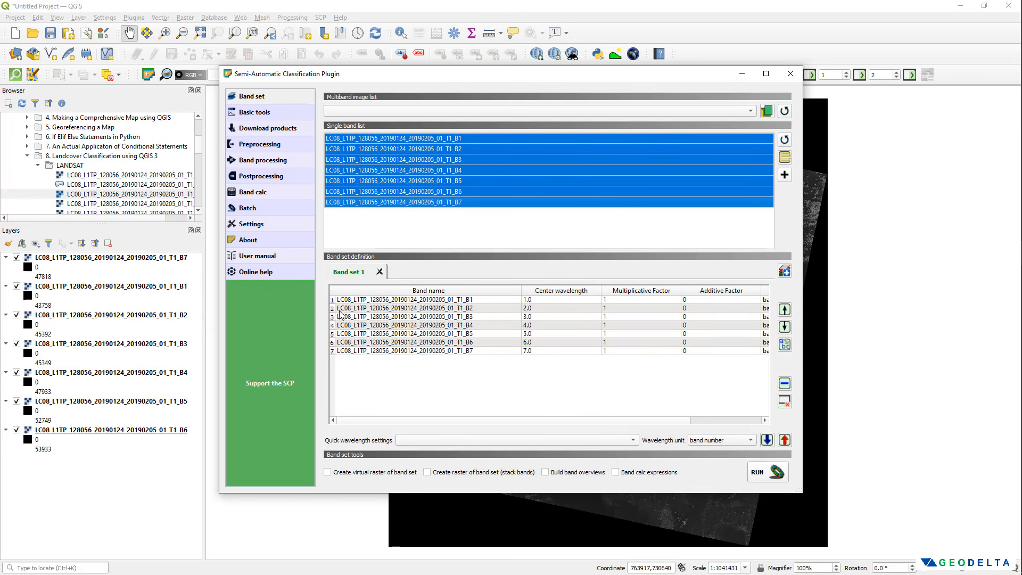
click(375, 317)
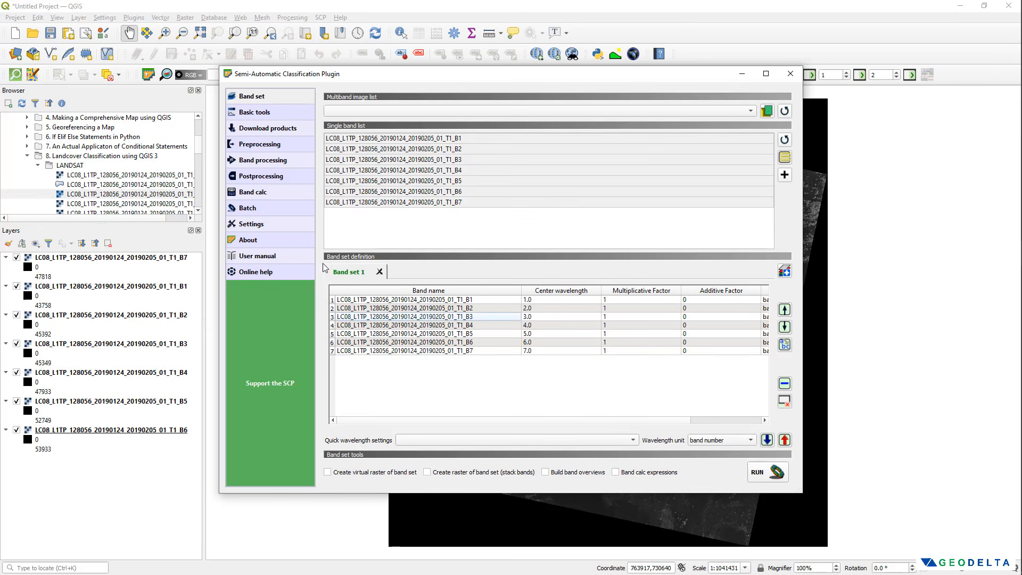
Open the Clip multiple rasters preprocessing tool and check its input band set number against Band set 1
click(271, 147)
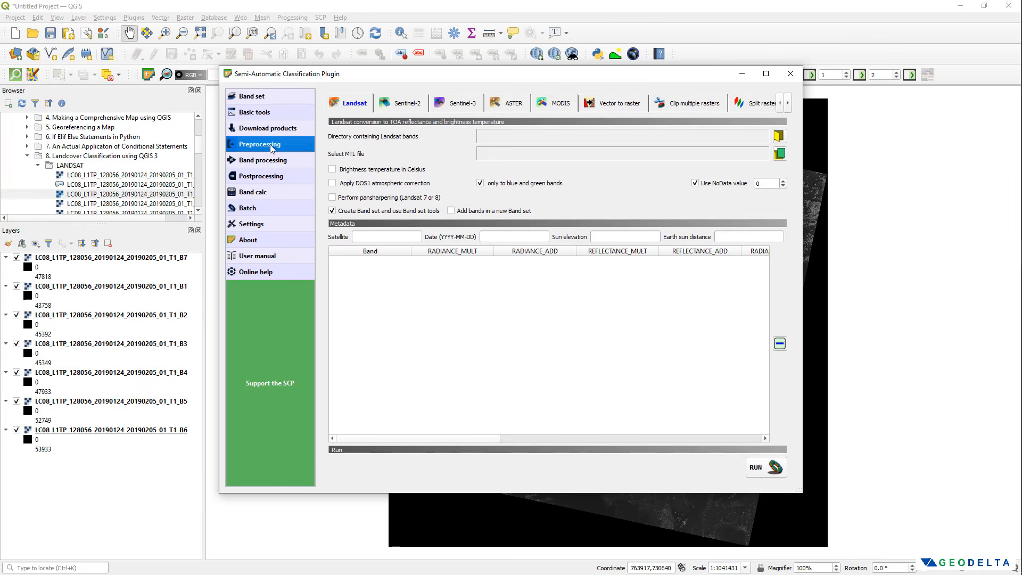
click(695, 105)
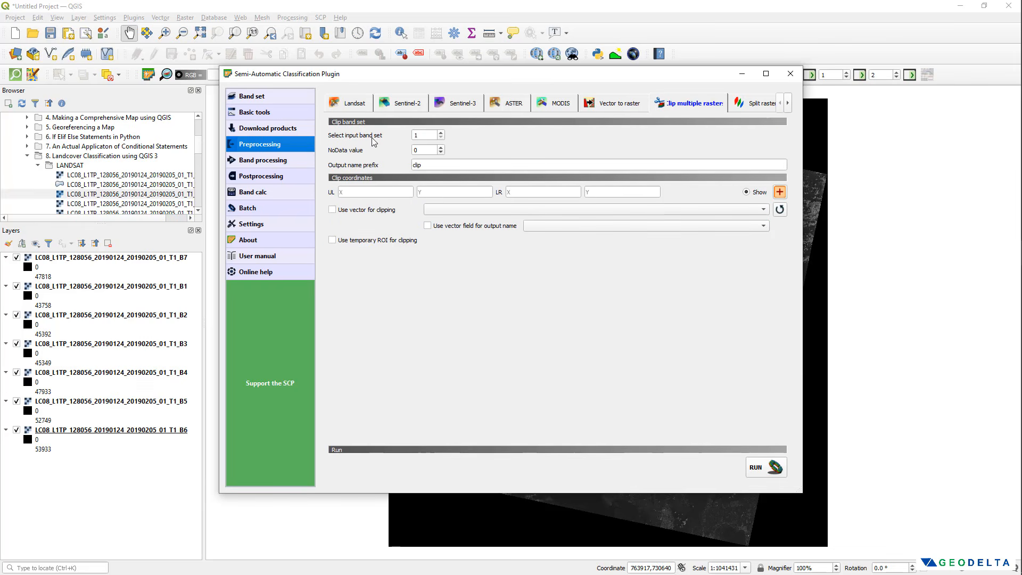
double_click(415, 135)
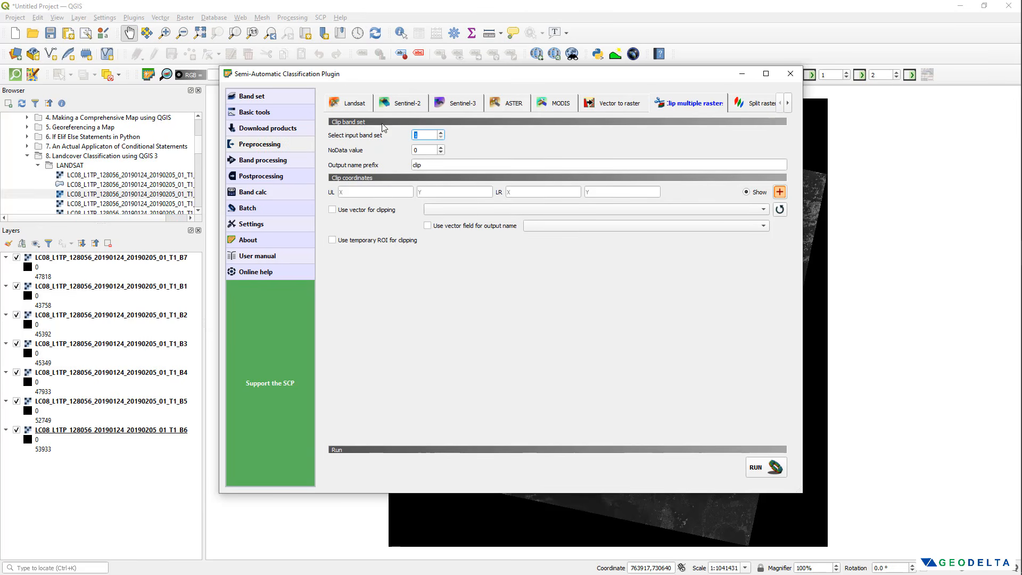
click(265, 99)
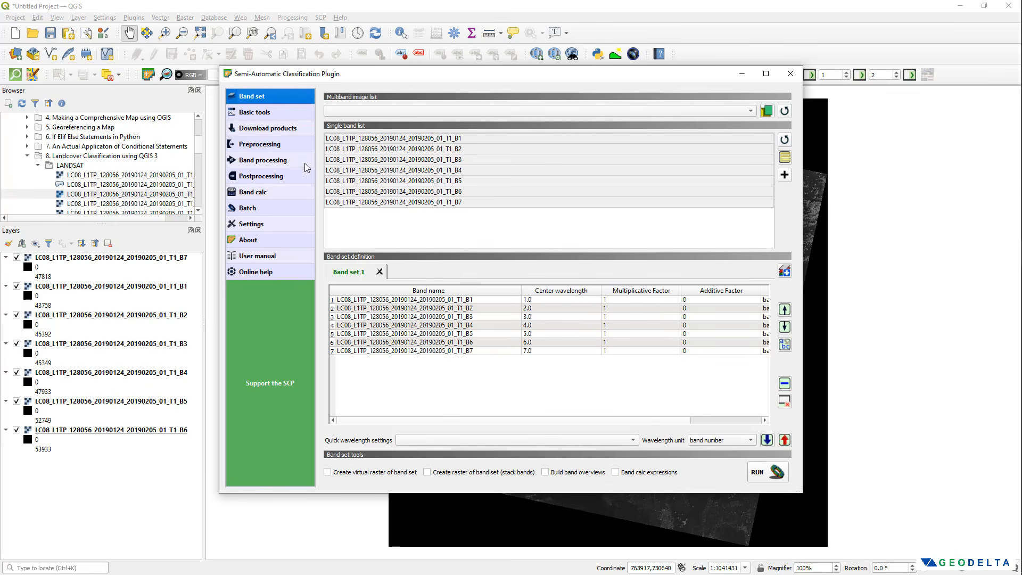
click(286, 144)
click(423, 136)
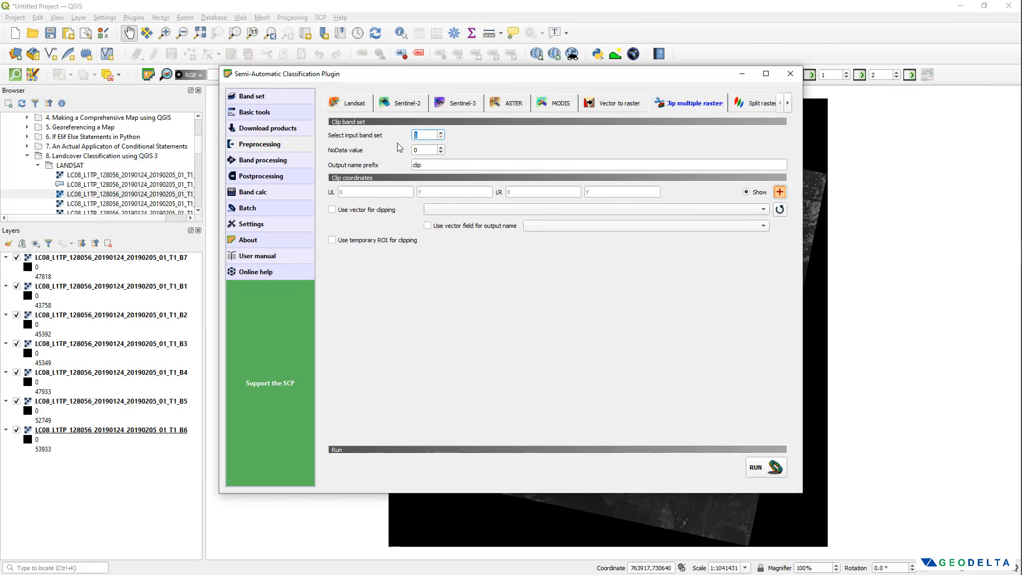
click(431, 135)
Mark a rectangular clip area on the map covering the mainland coast north of the island and the land to its east
click(779, 192)
drag(831, 285, 760, 266)
scroll(625, 324, up, 1)
scroll(603, 348, up, 1)
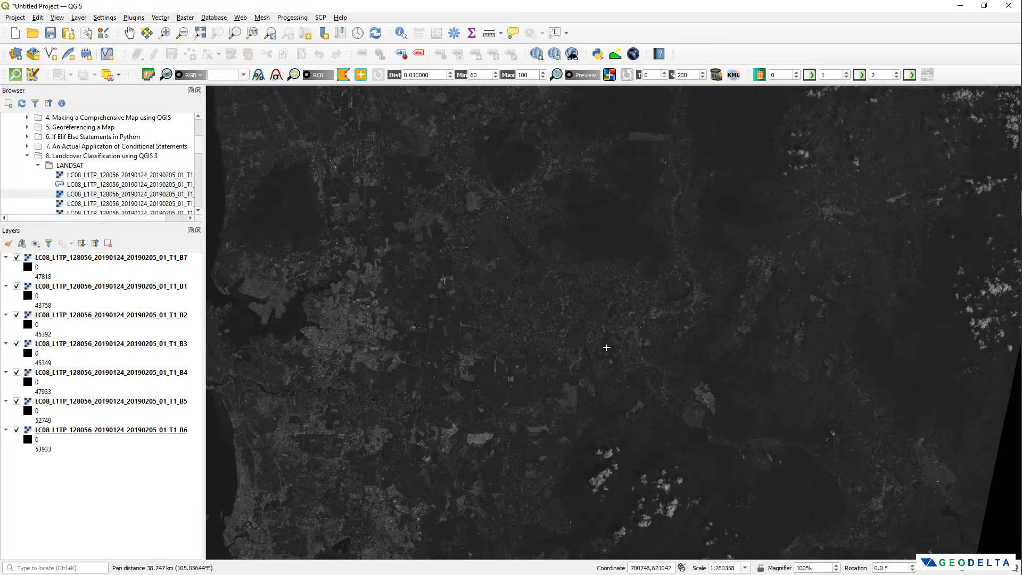
scroll(606, 348, down, 1)
drag(607, 346, 556, 279)
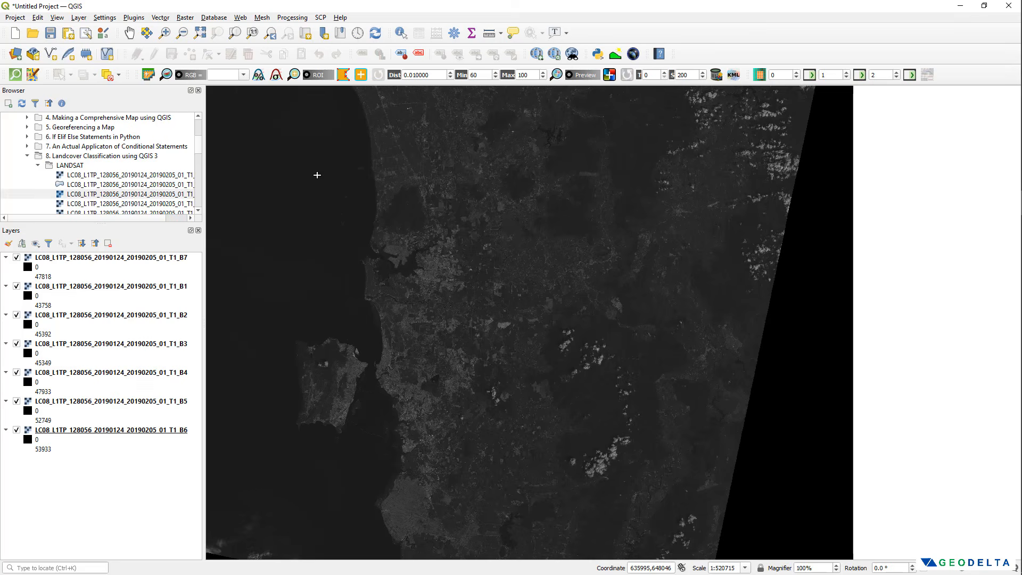
right_click(585, 303)
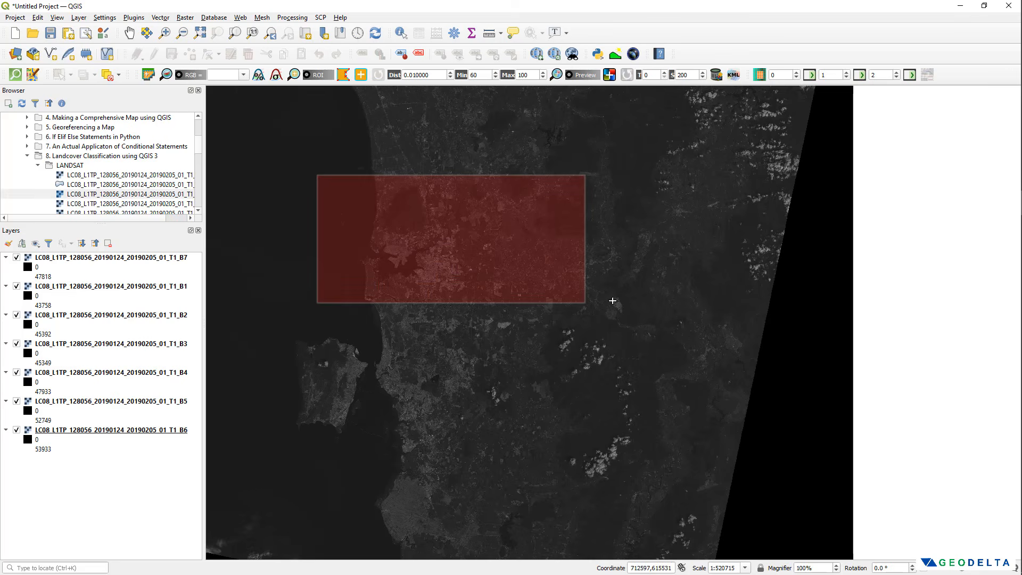
right_click(607, 303)
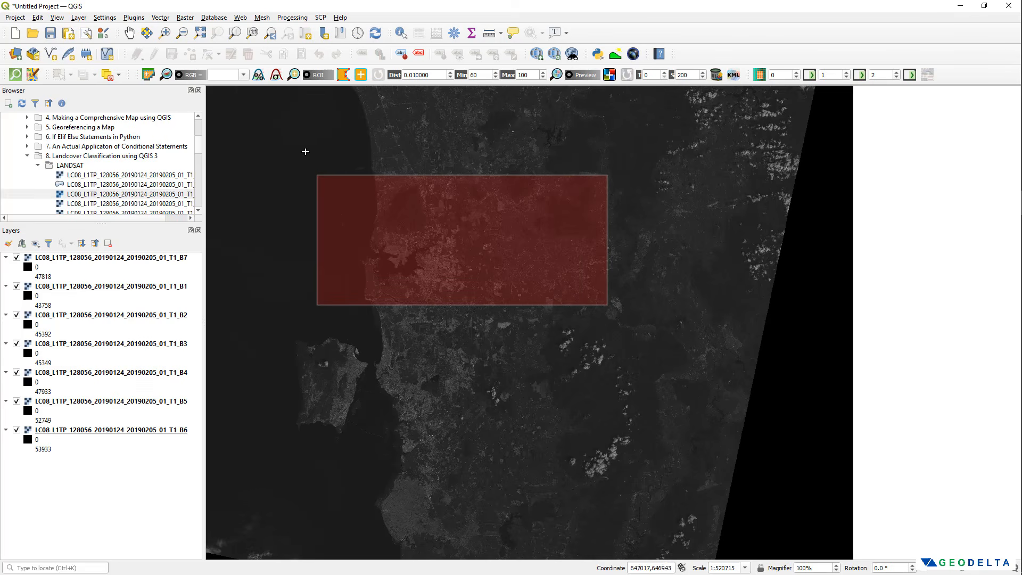
Refine the clip rectangle's corners, placing the upper-left one offshore at about 642600, 656450 and the lower-right one inland, northeast of the island
click(357, 145)
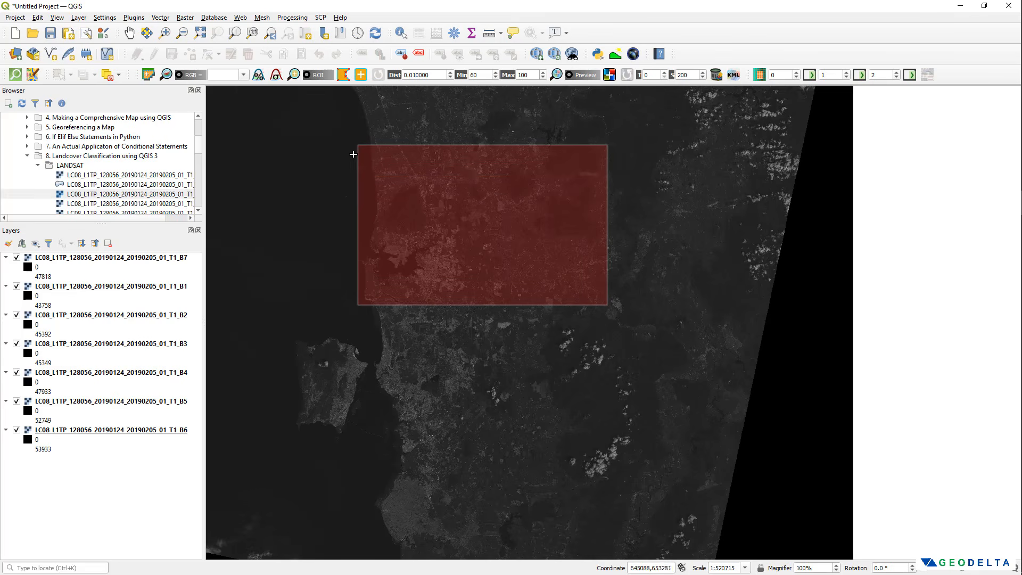
click(347, 149)
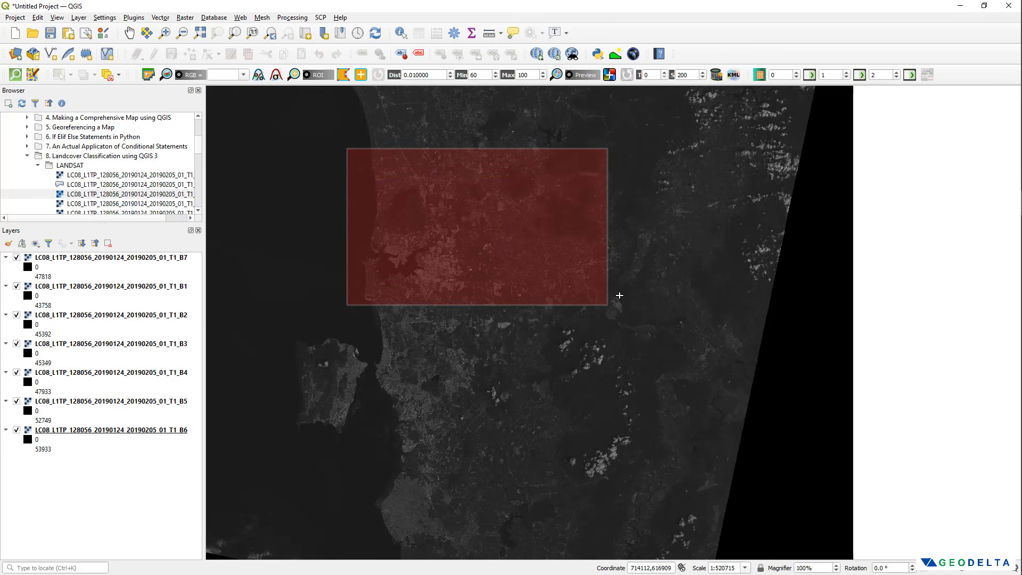
right_click(600, 304)
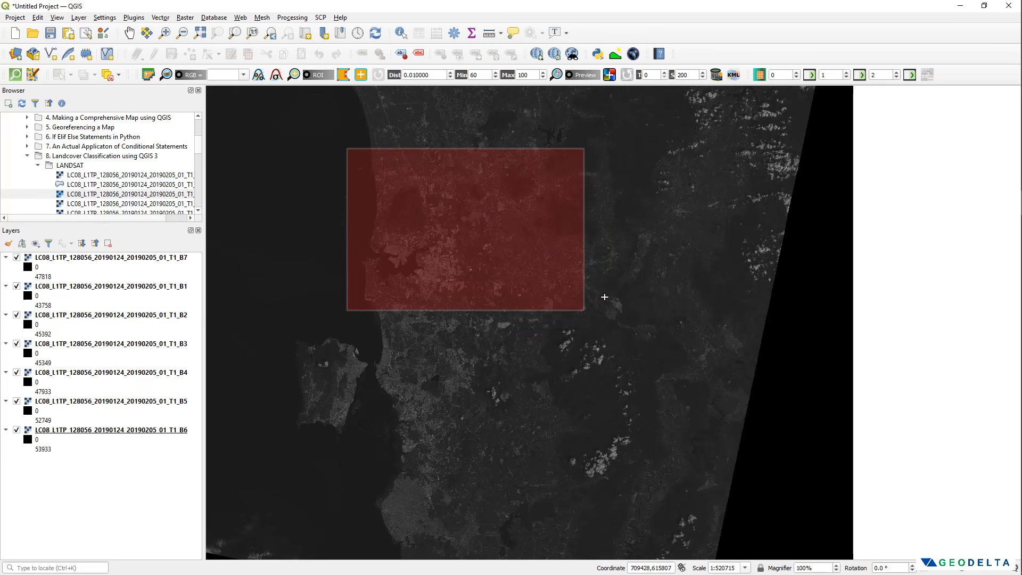
click(351, 153)
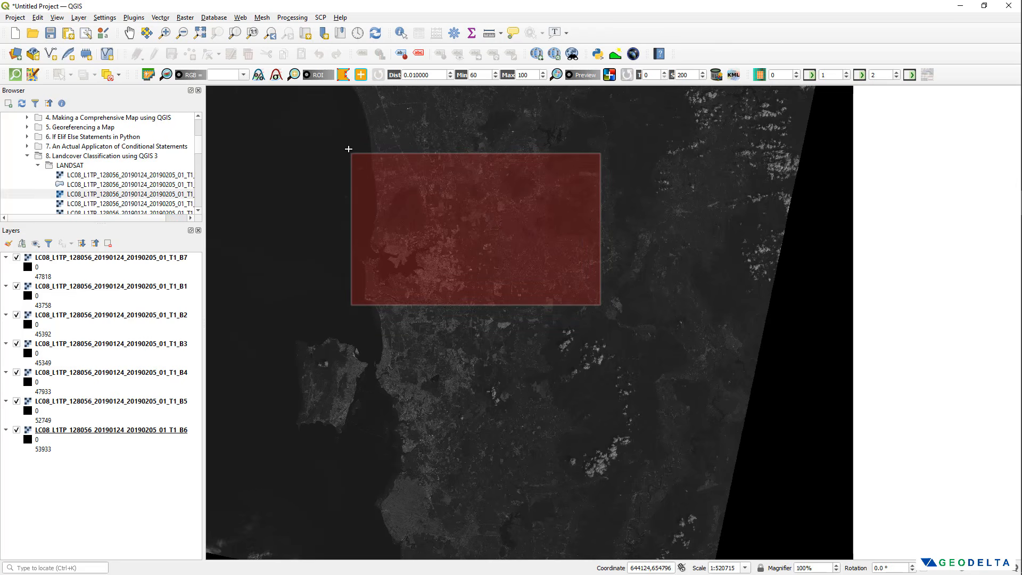
click(345, 147)
click(348, 141)
click(341, 140)
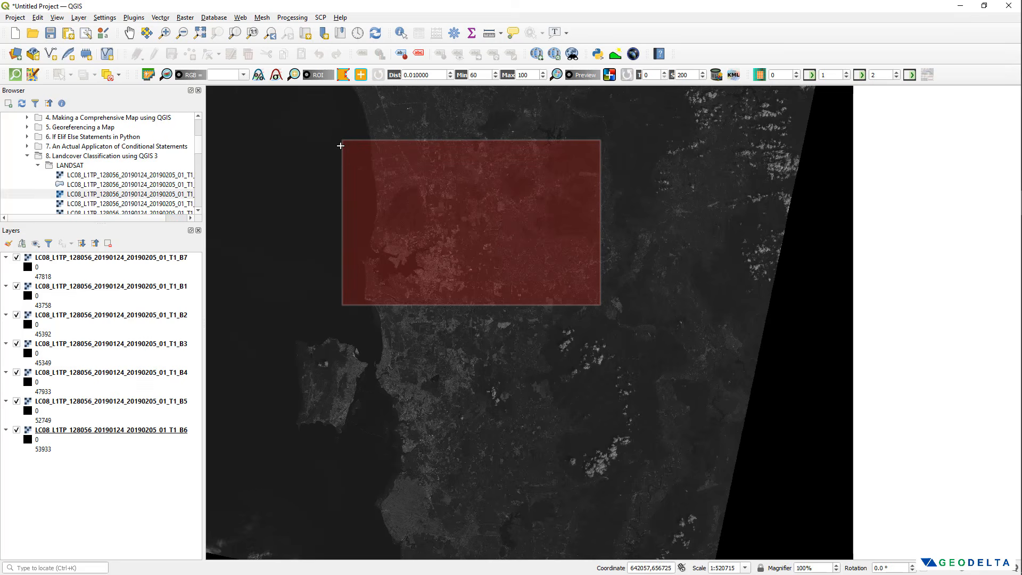
click(353, 149)
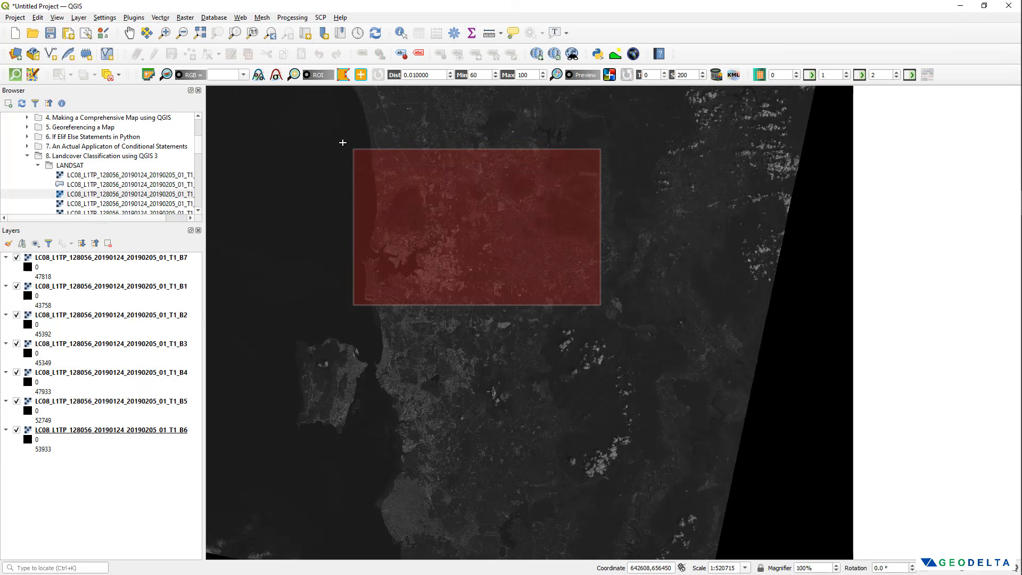
click(343, 143)
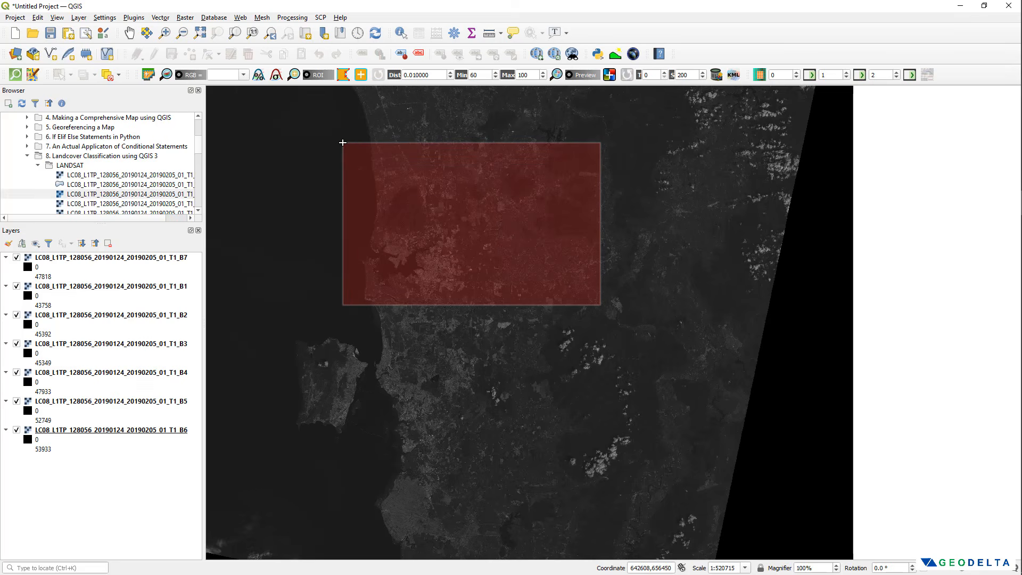
right_click(610, 302)
right_click(617, 304)
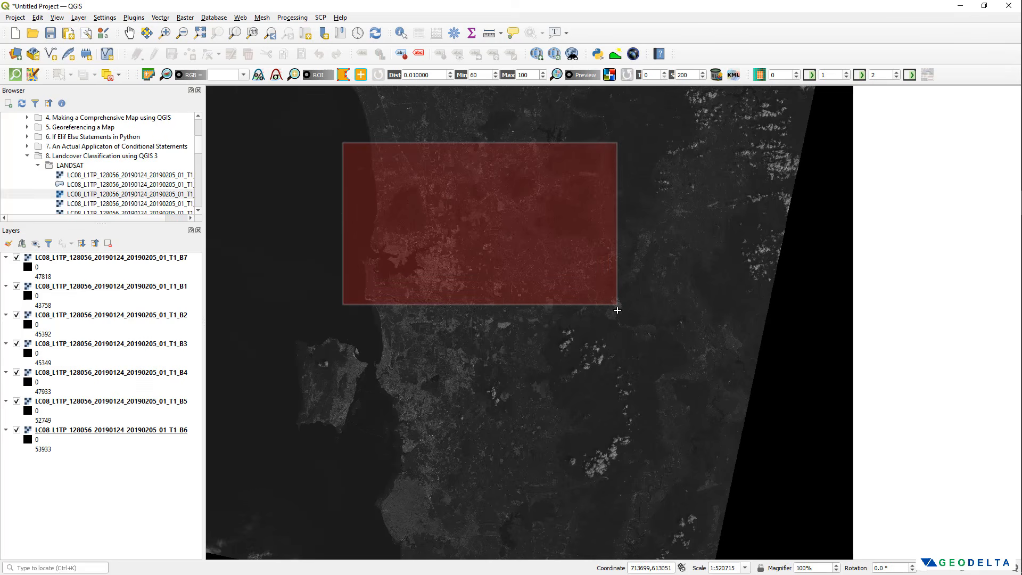
right_click(608, 310)
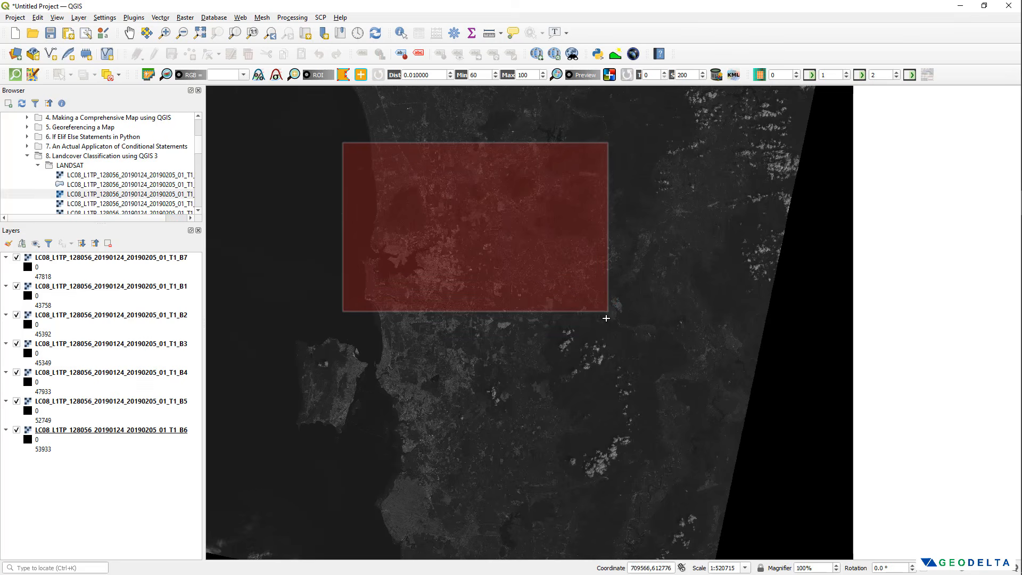
Reopen the Clip multiple rasters preprocessing tool and check the upper-left and lower-right clip coordinates
click(320, 17)
click(326, 31)
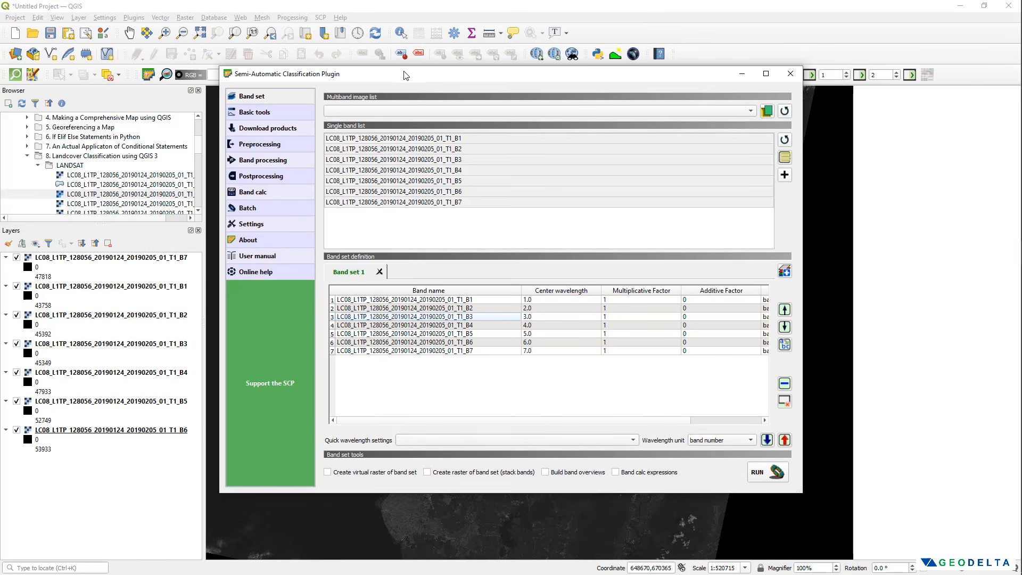
drag(406, 75, 426, 113)
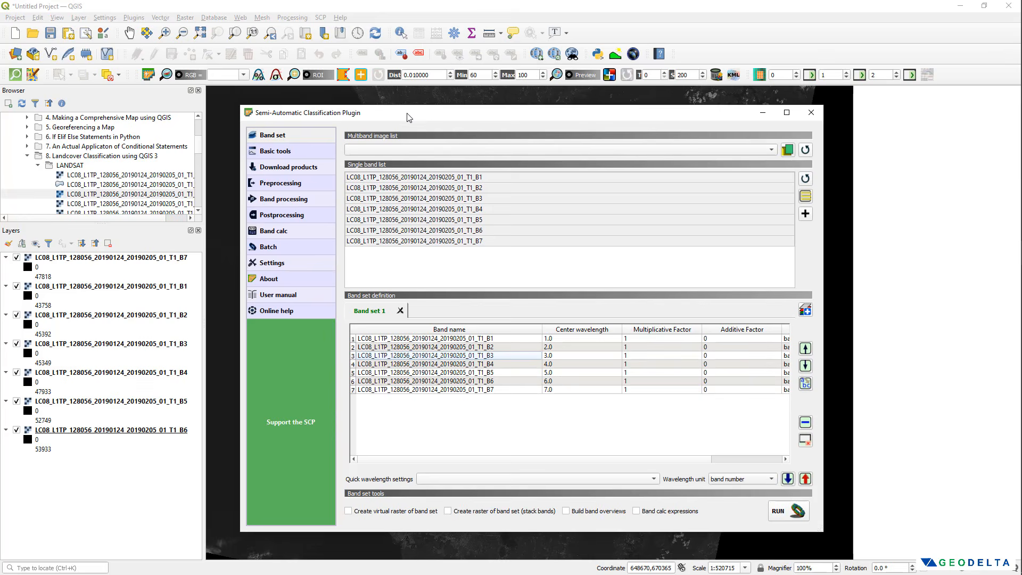
click(290, 186)
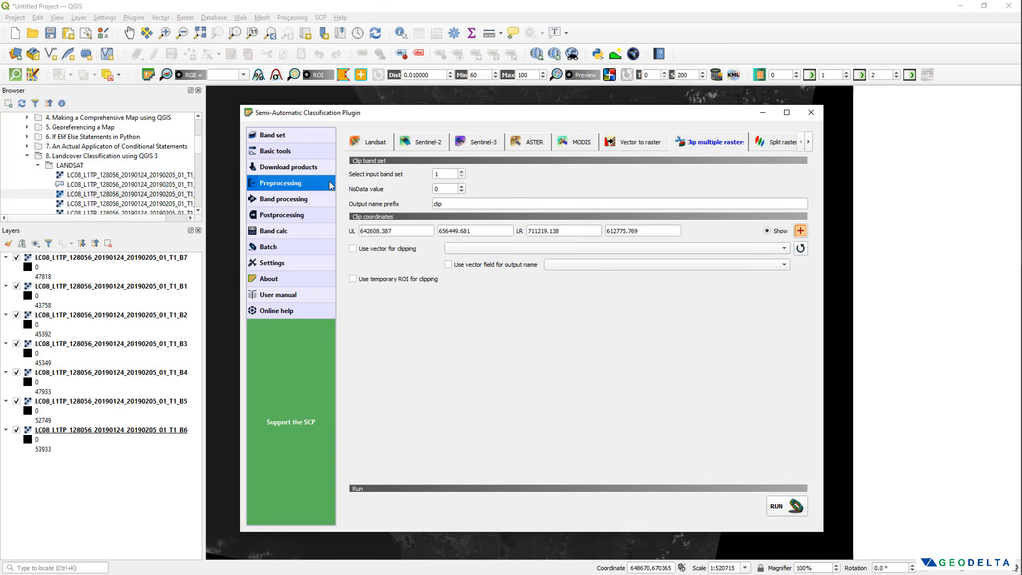
double_click(405, 232)
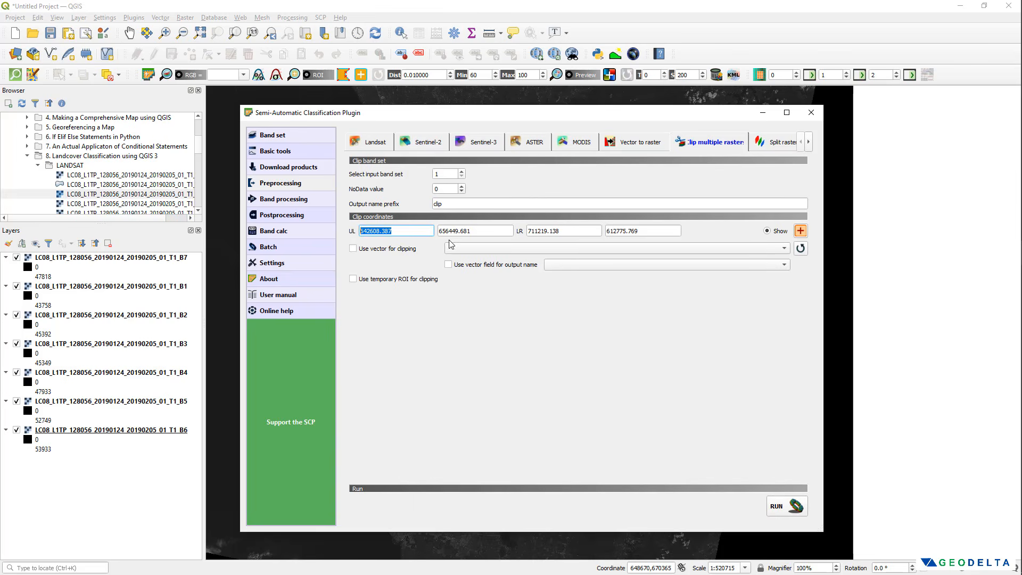
double_click(486, 233)
double_click(568, 235)
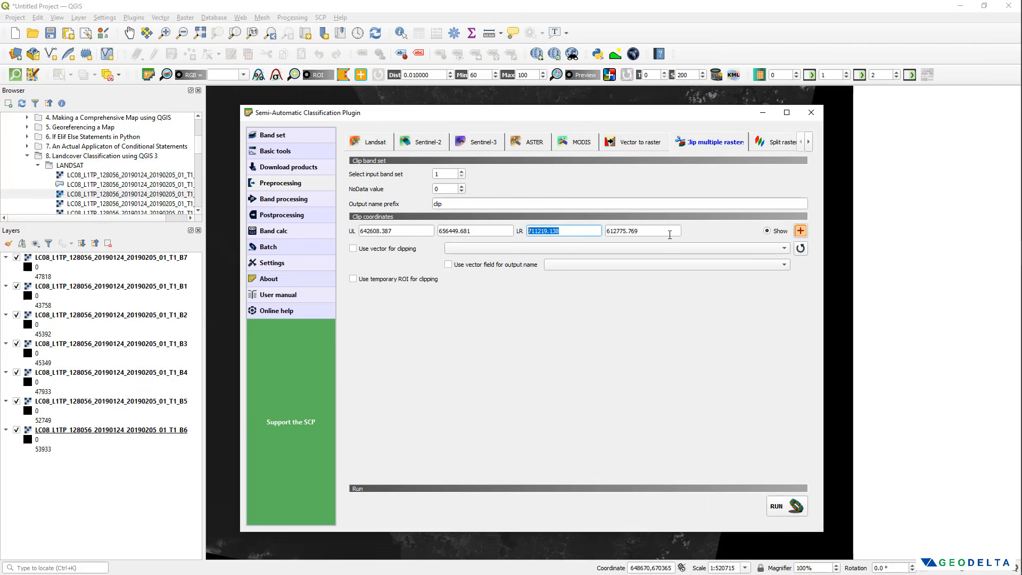
double_click(665, 231)
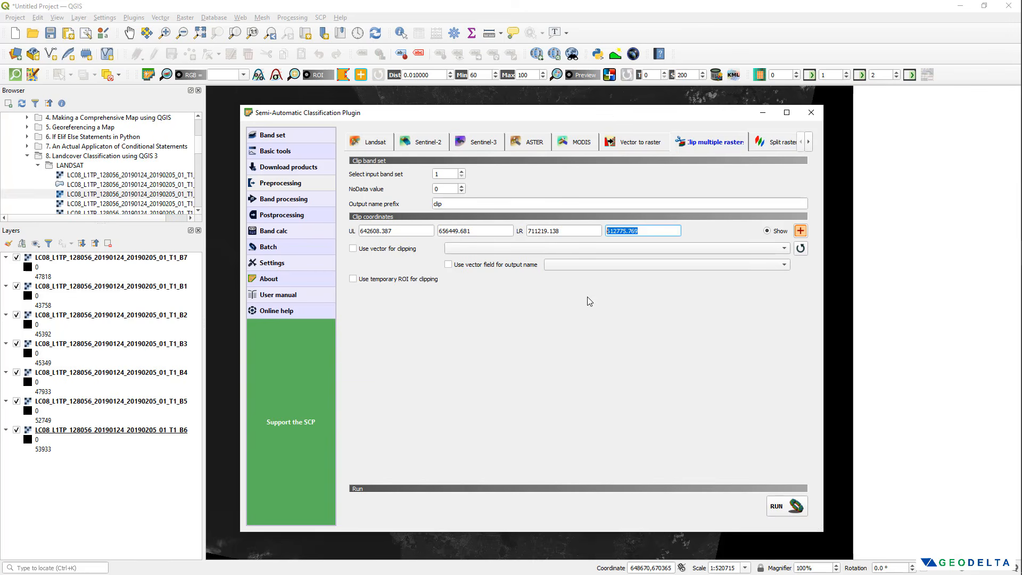
Run the clip on the band set, saving the output rasters in a new folder named CLIP within 8. Landcover Classification using QGIS 3
click(780, 507)
right_click(398, 252)
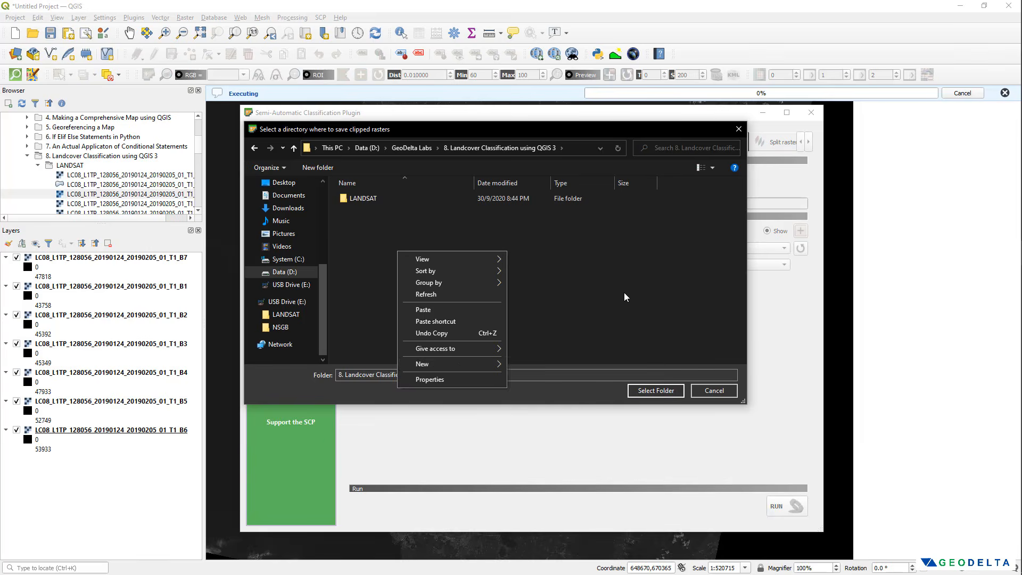
mouse_move(453, 363)
click(532, 365)
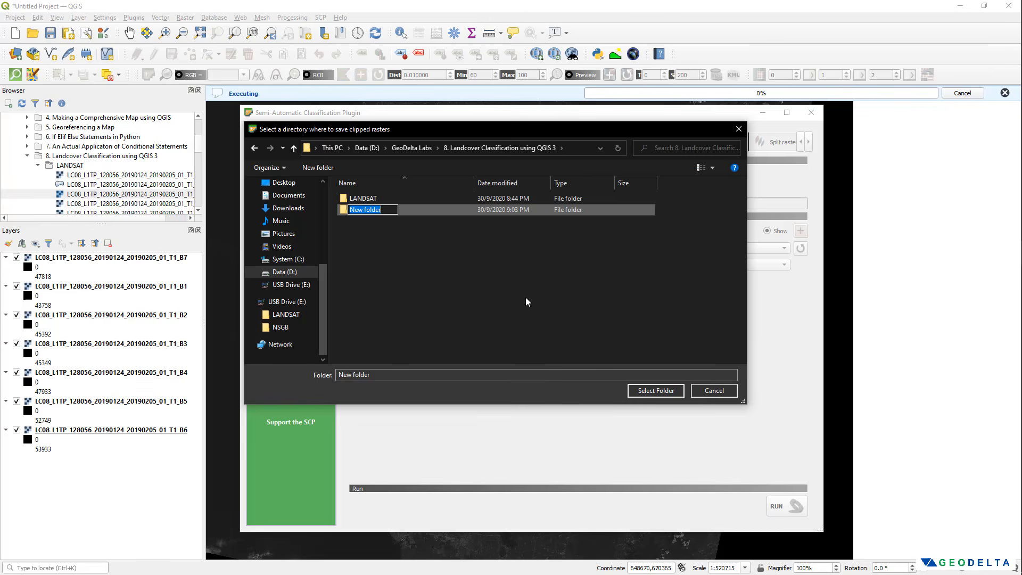
text(CA)
key(BackSpace)
text(LIP)
key(Return)
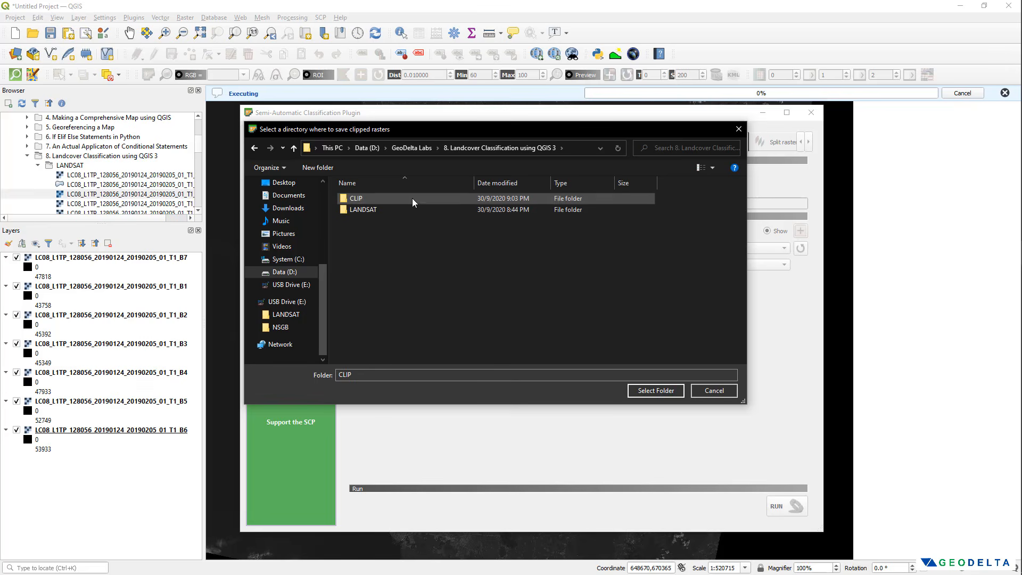
click(652, 391)
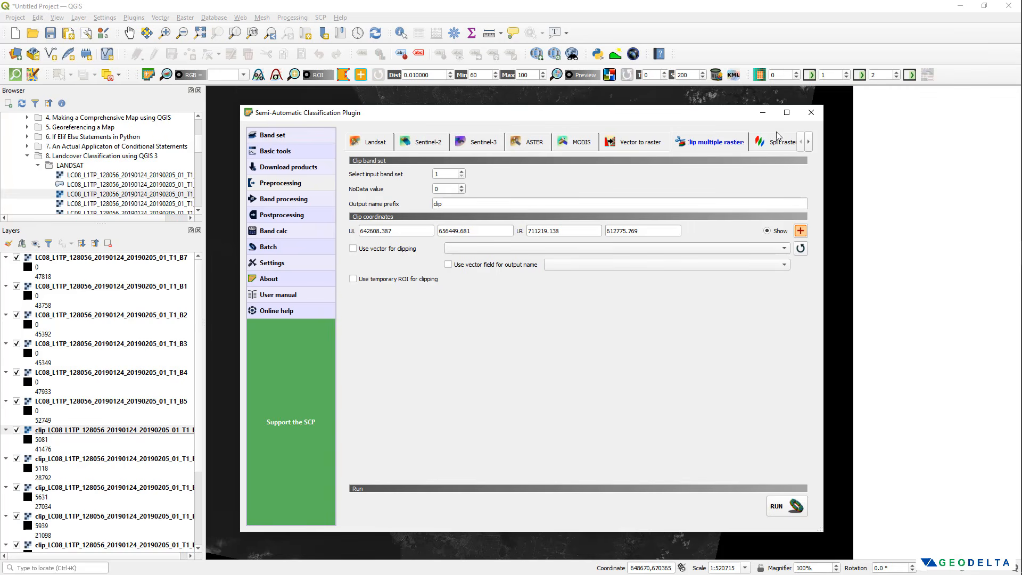
click(811, 112)
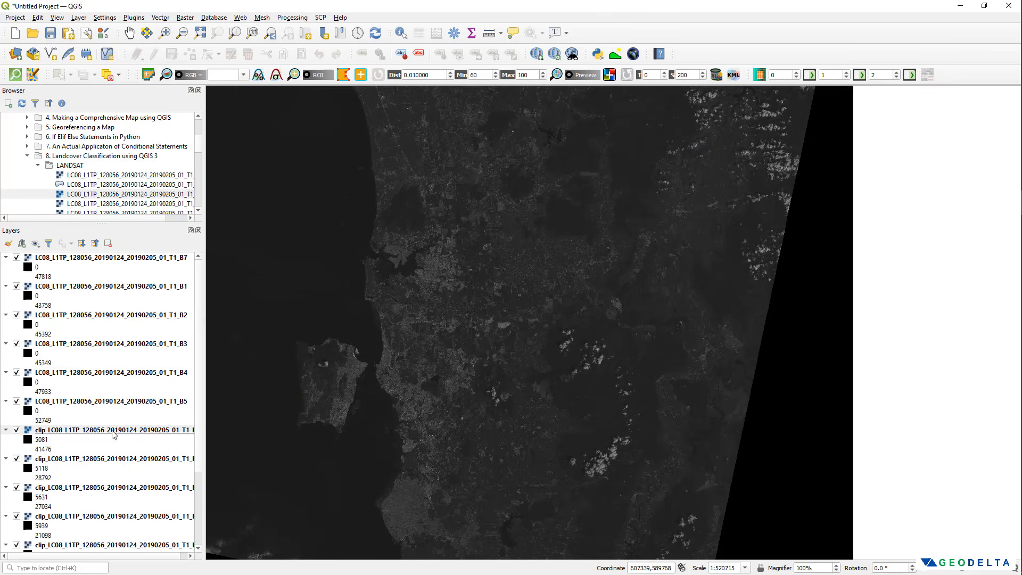
Remove the original unclipped Landsat layers B1 through B7 from the project, keeping only the clipped rasters
scroll(114, 435, down, 4)
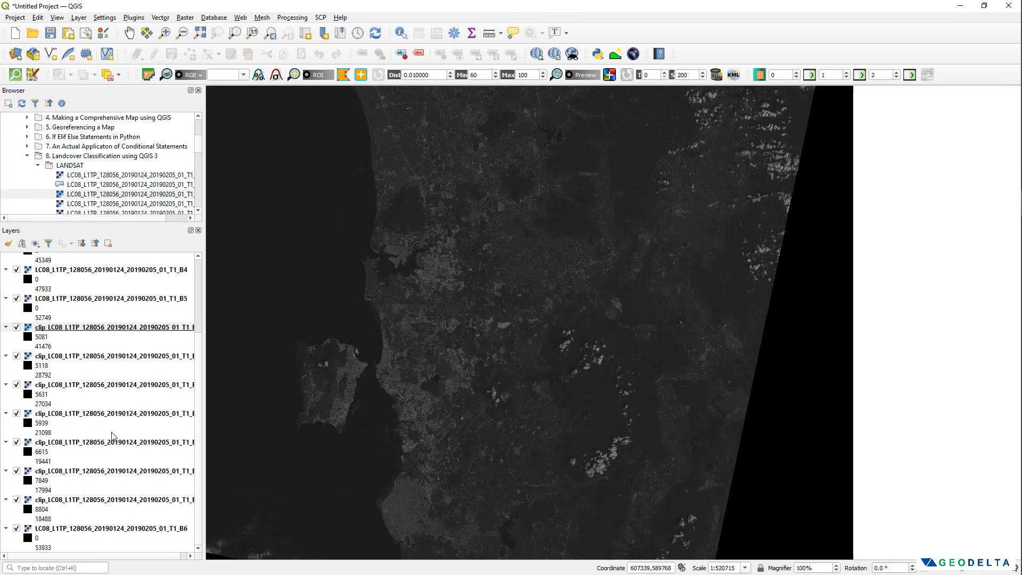
scroll(112, 435, up, 4)
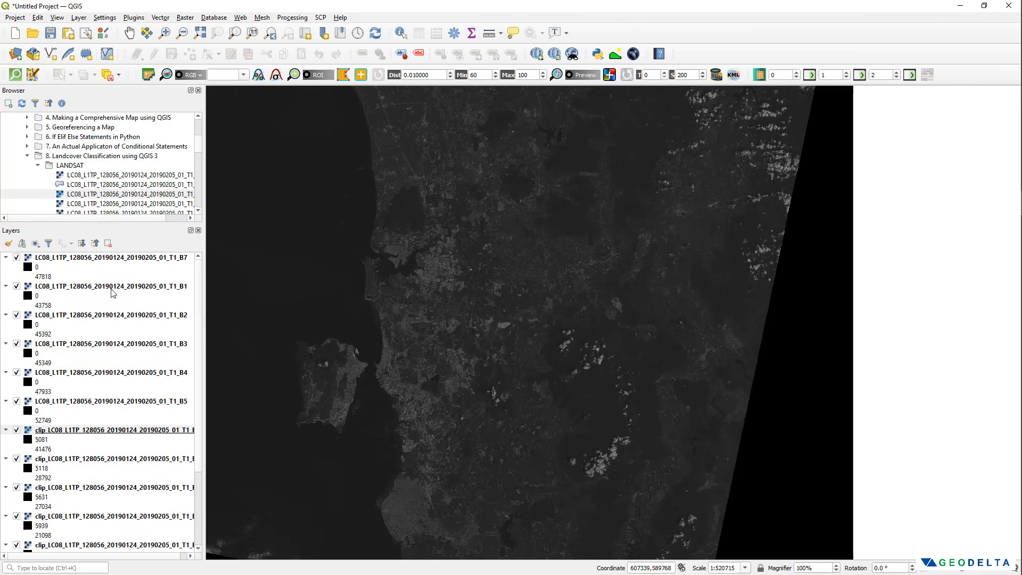
click(101, 258)
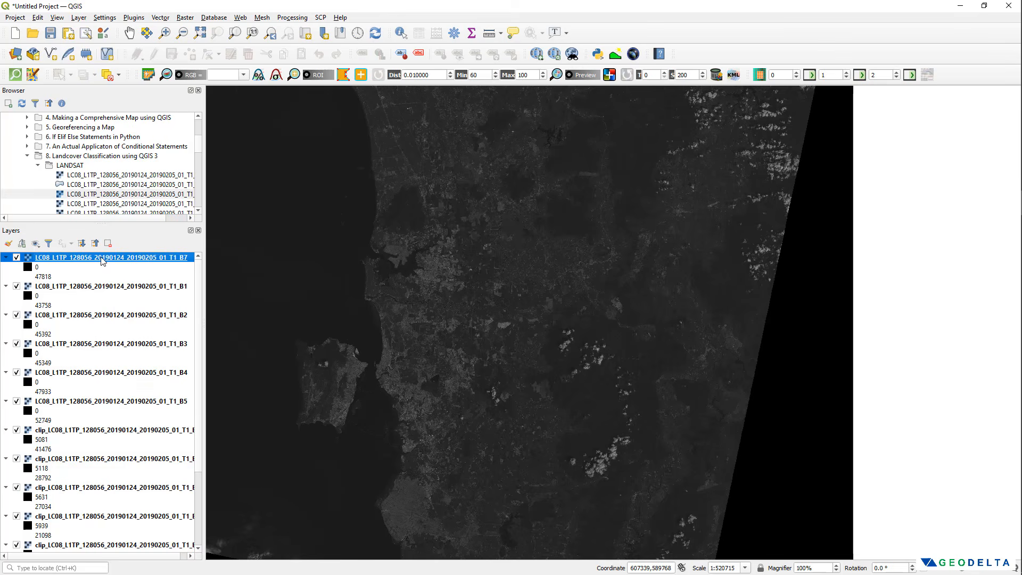
shift+click(87, 402)
scroll(87, 406, down, 4)
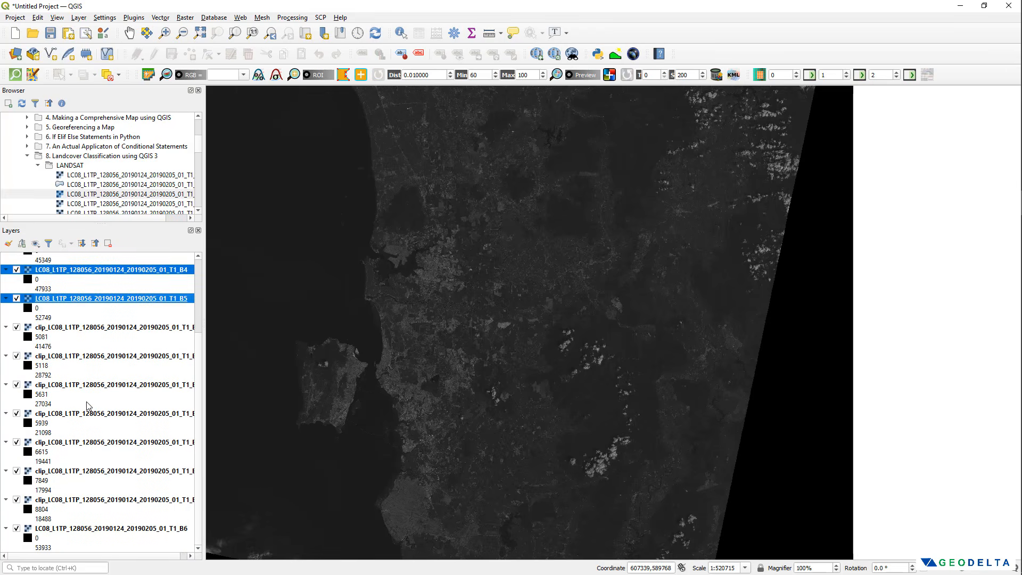
ctrl+click(82, 526)
scroll(81, 514, up, 4)
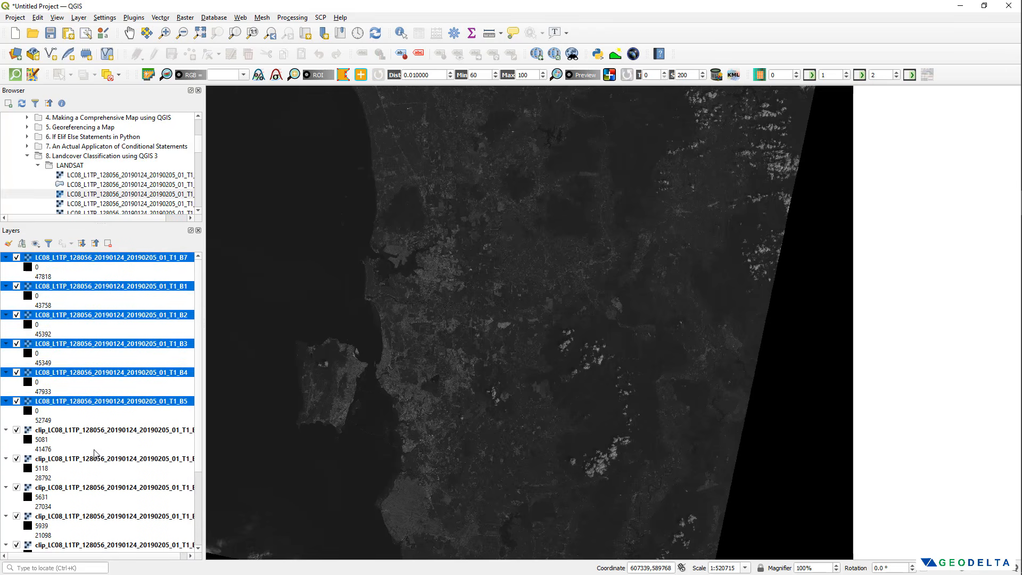
right_click(85, 401)
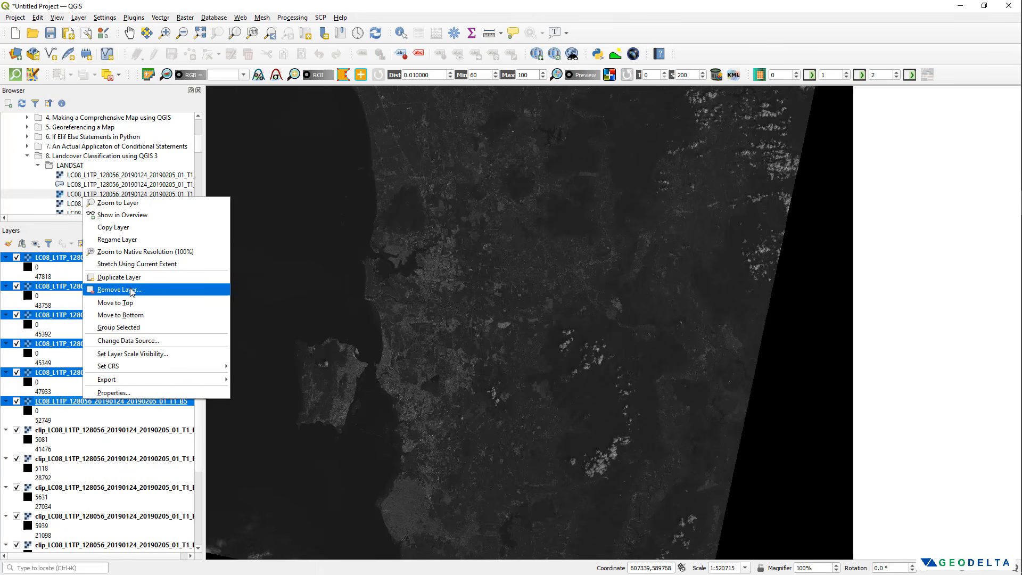
click(131, 290)
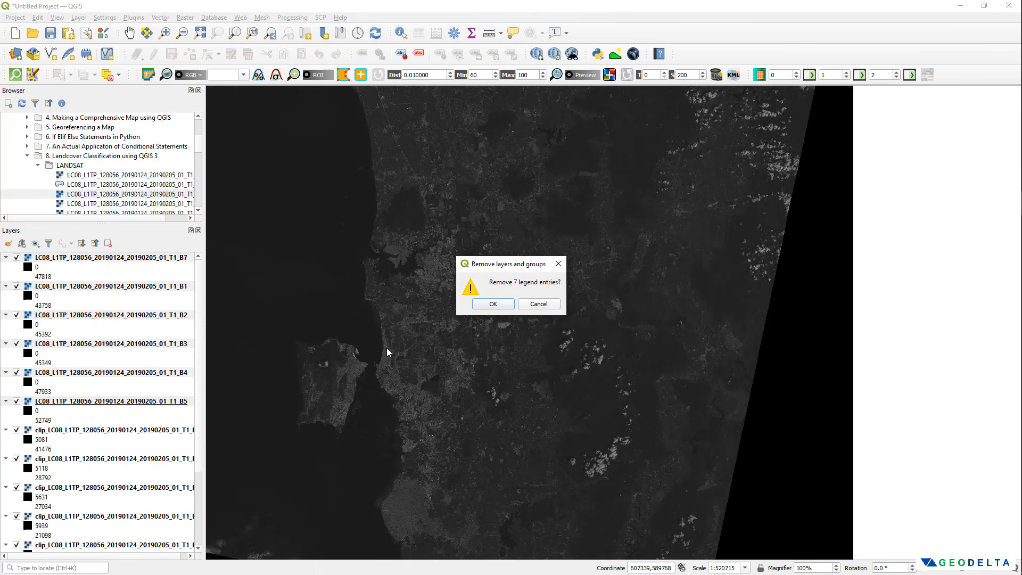
click(493, 303)
drag(482, 318, 541, 438)
scroll(504, 378, up, 1)
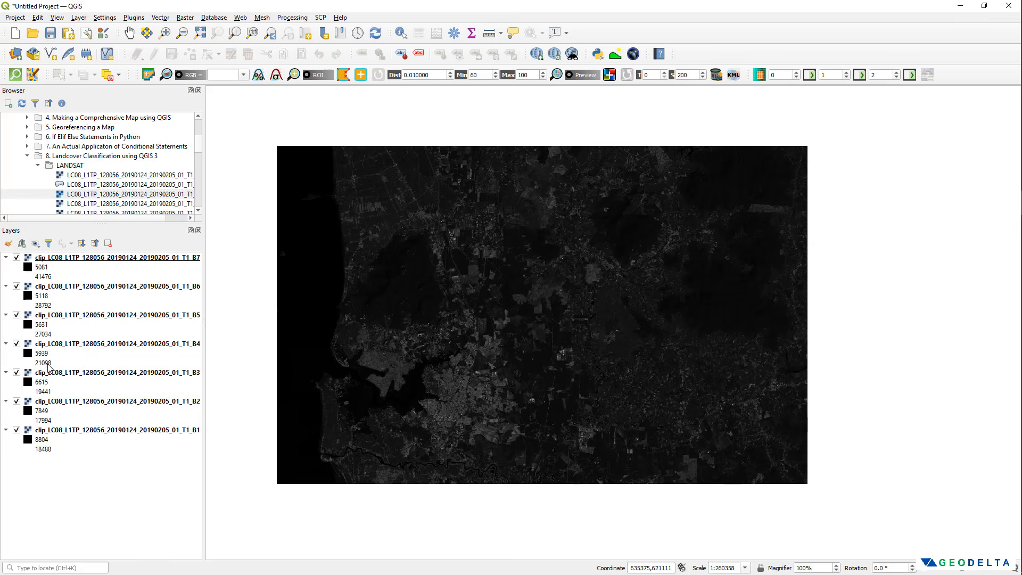
drag(244, 430, 248, 422)
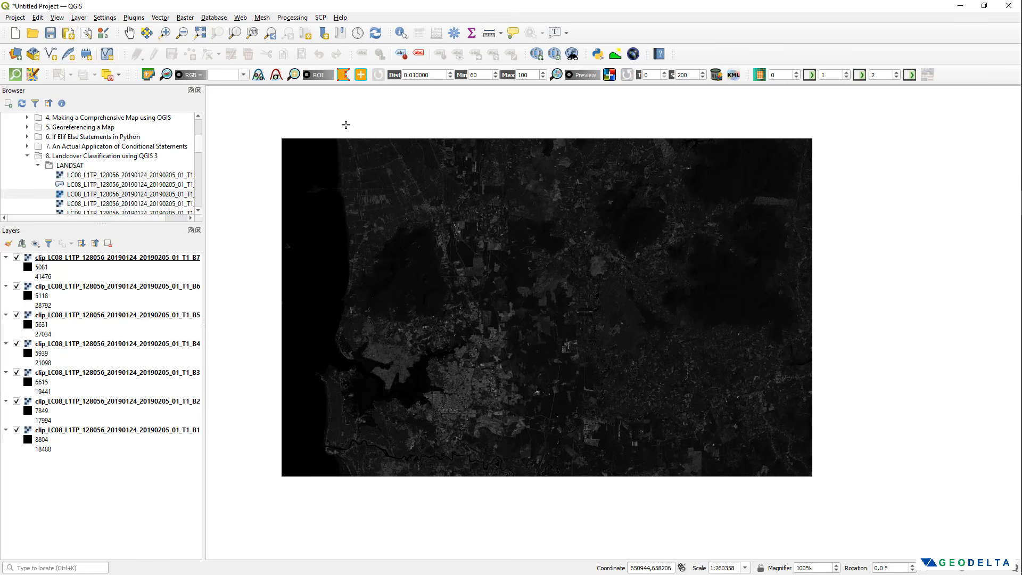
Refresh the single band list in the band set settings and clear all the unclipped bands from Band set 1
click(320, 20)
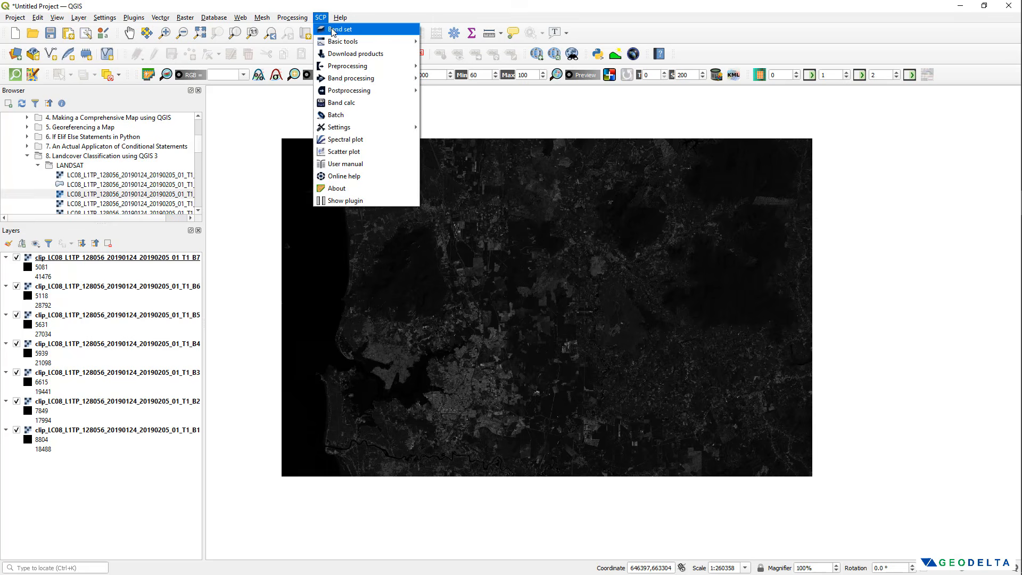
click(335, 33)
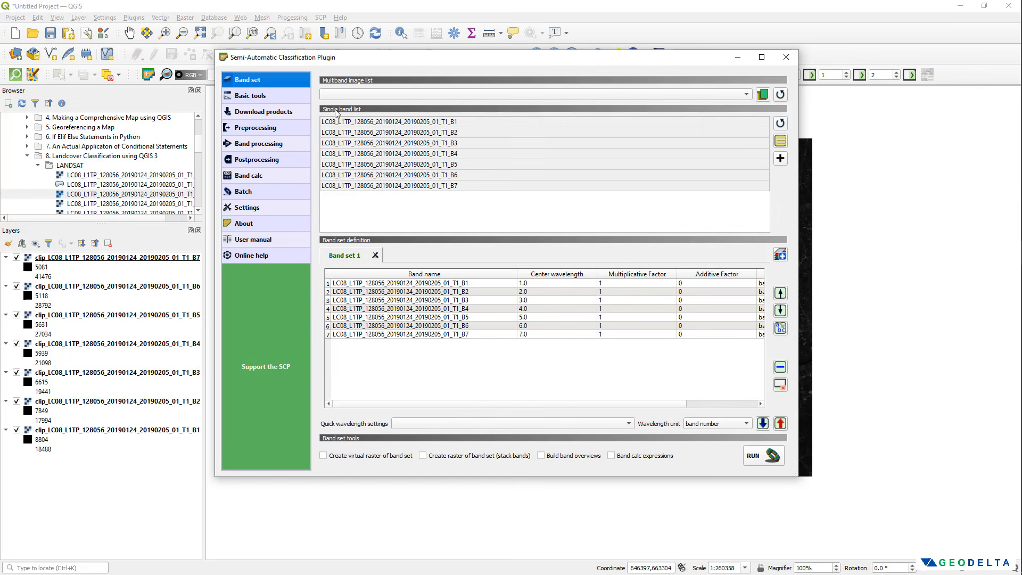
click(347, 206)
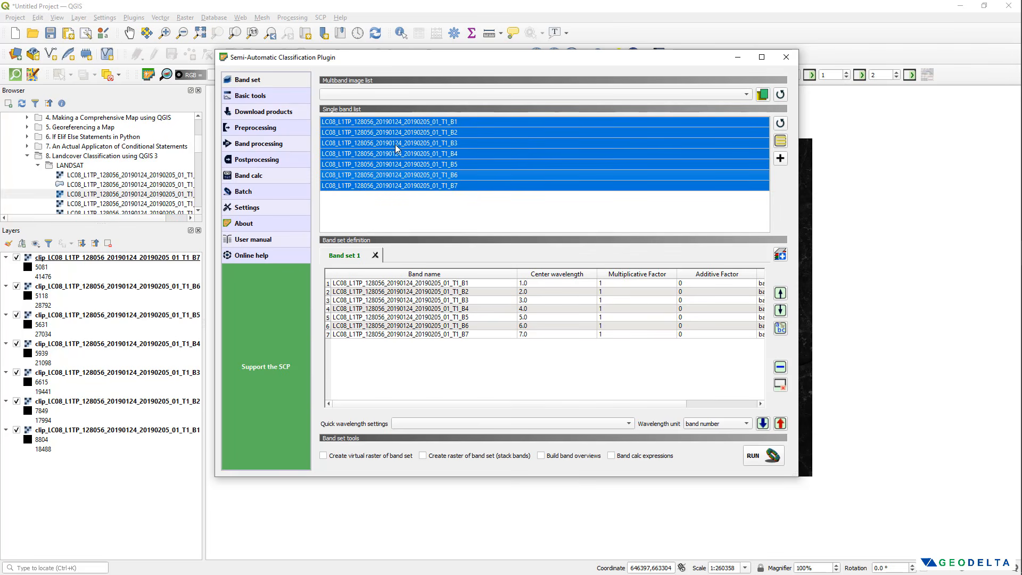
click(779, 123)
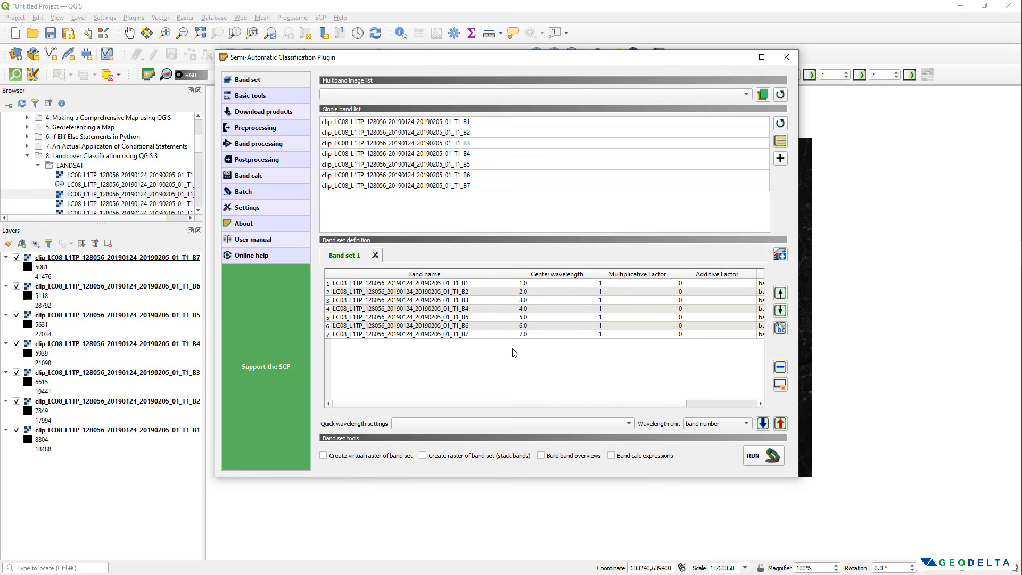
click(780, 385)
click(524, 297)
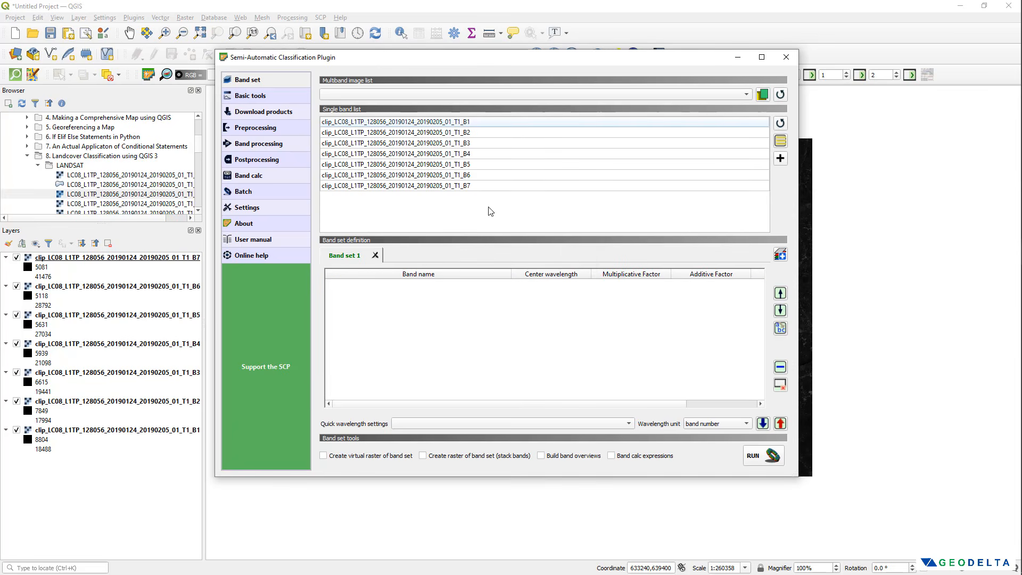
Add the clipped bands B1 through B7 to Band set 1 and apply the Landsat 8 OLI quick wavelength settings
click(476, 124)
shift+click(479, 186)
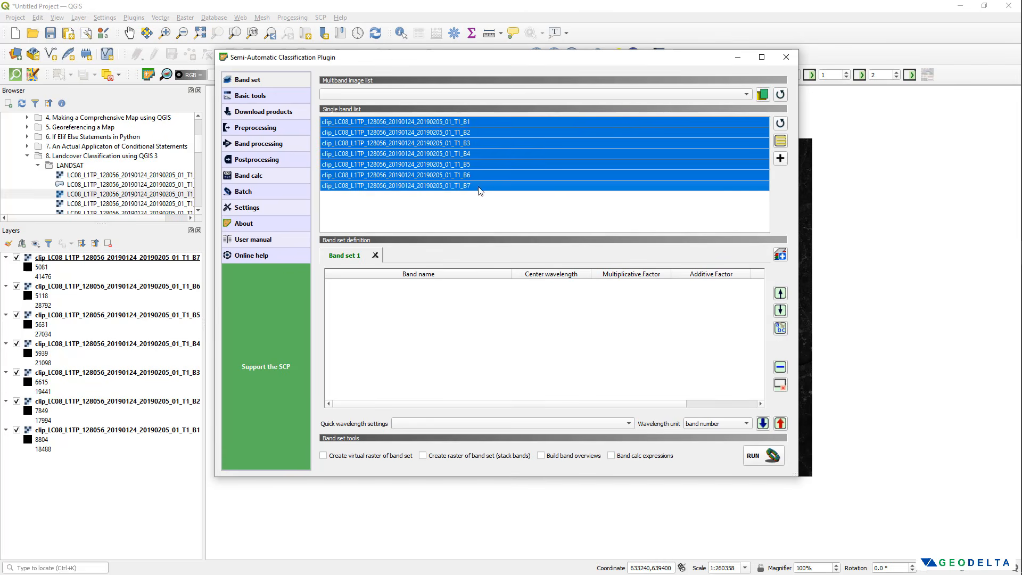
click(780, 159)
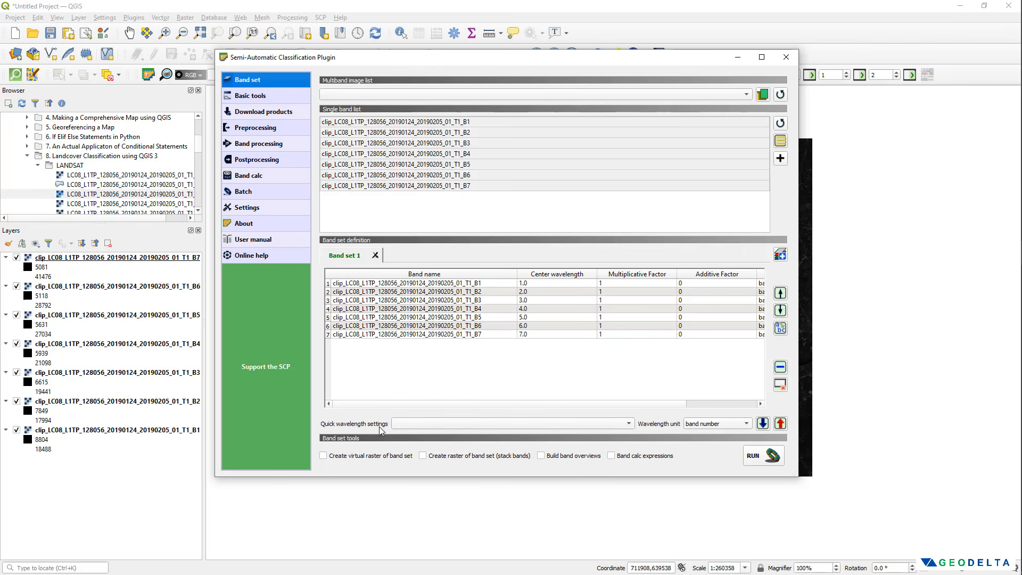
click(415, 426)
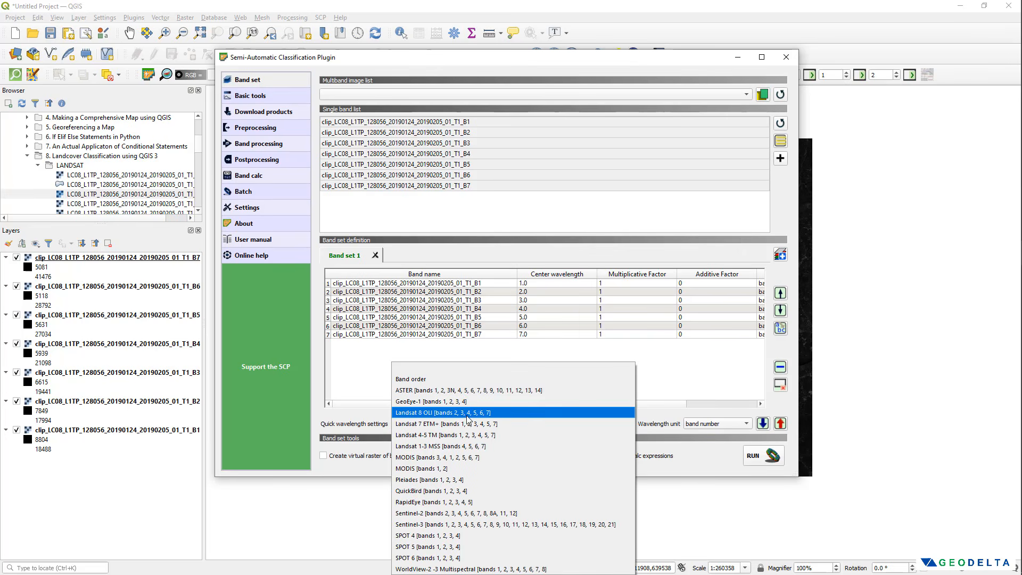
click(429, 412)
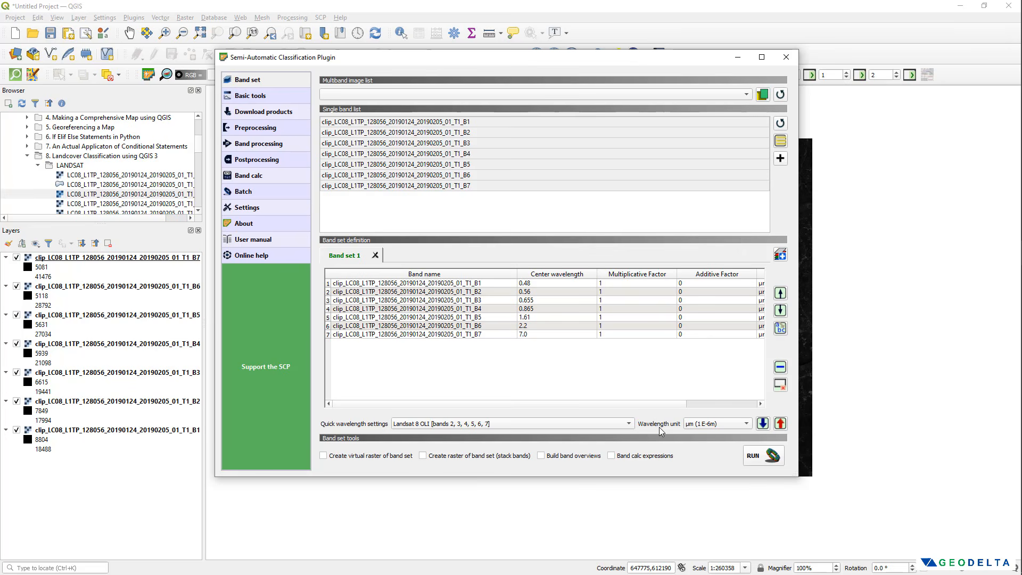
In the Landsat preprocessing settings, set the CLIP folder as the directory containing the Landsat bands
click(272, 81)
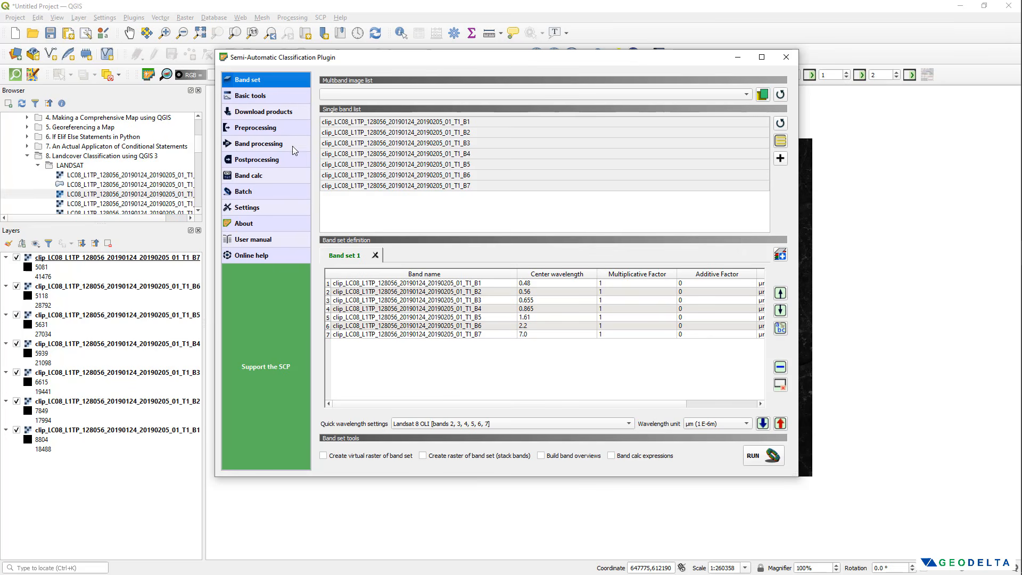
click(272, 128)
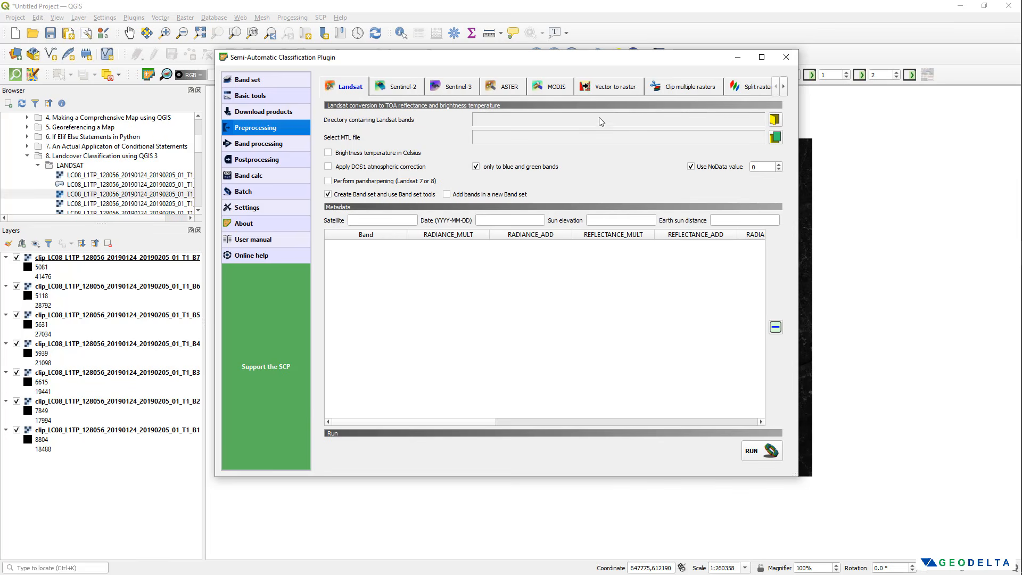
click(774, 119)
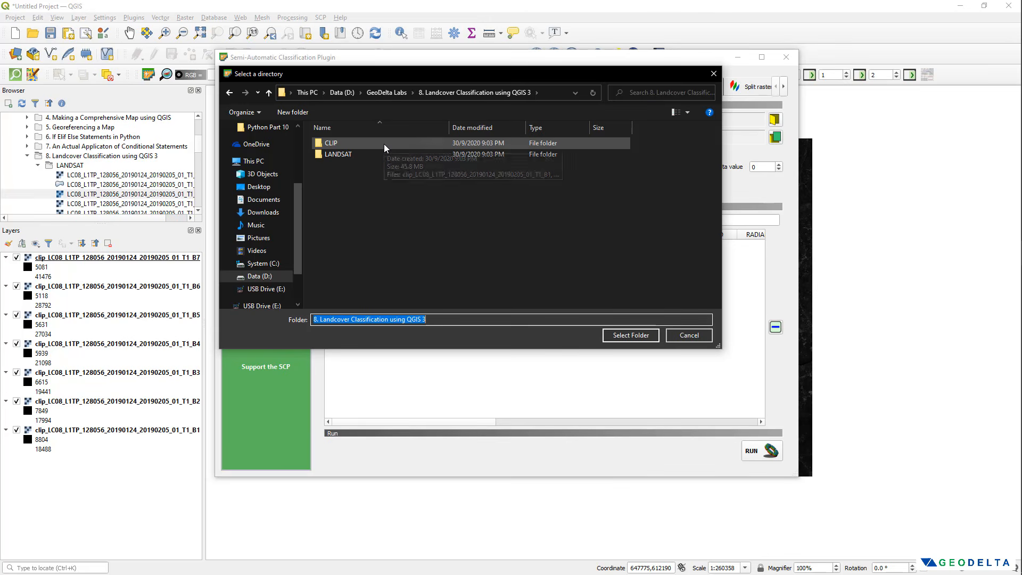
click(384, 143)
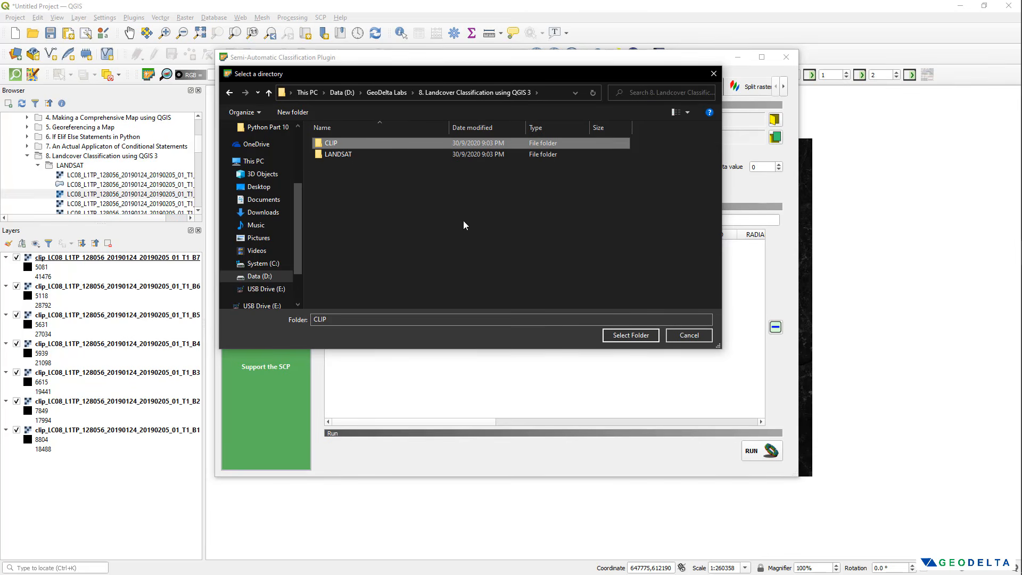
click(628, 340)
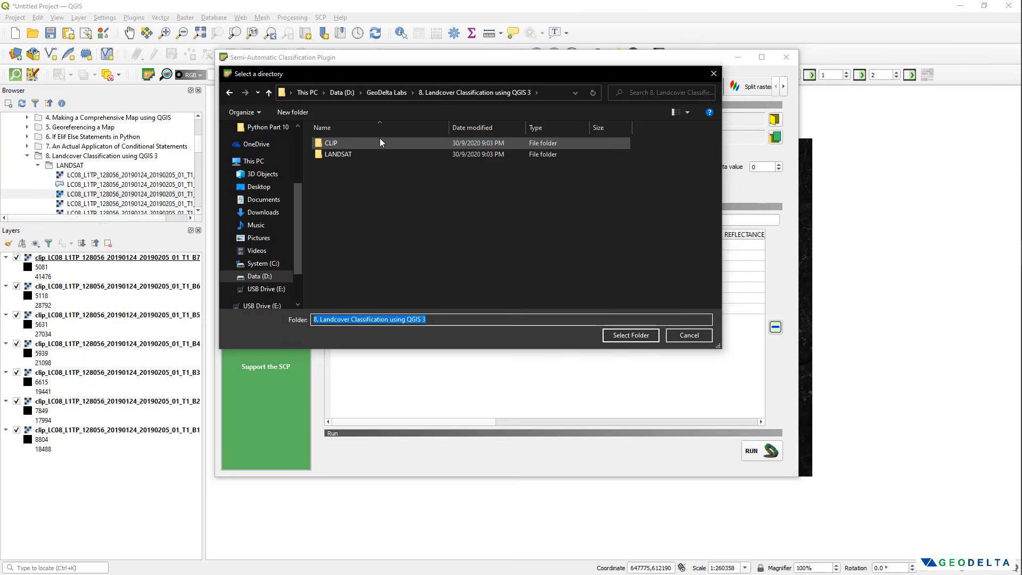
click(380, 140)
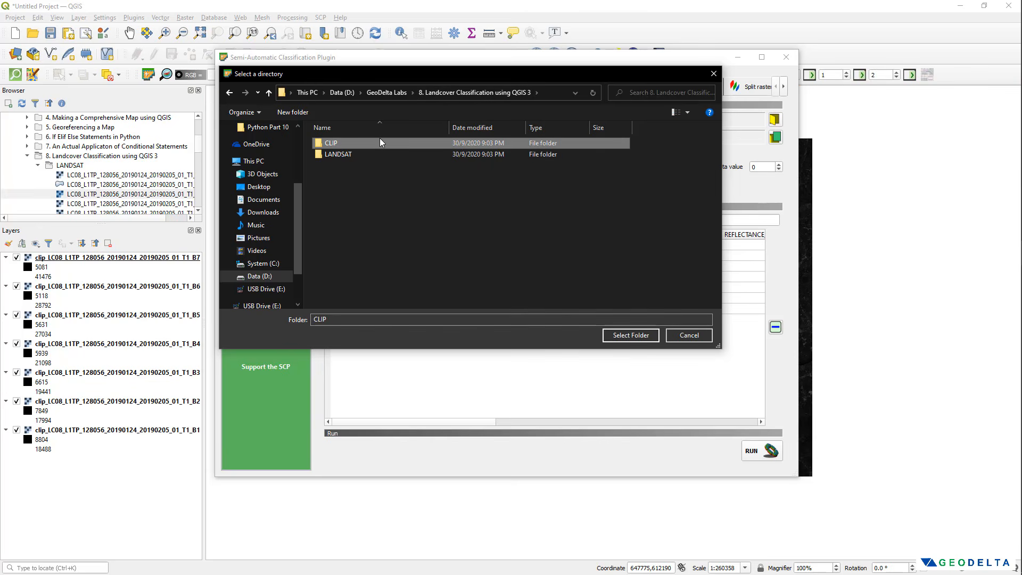
click(617, 335)
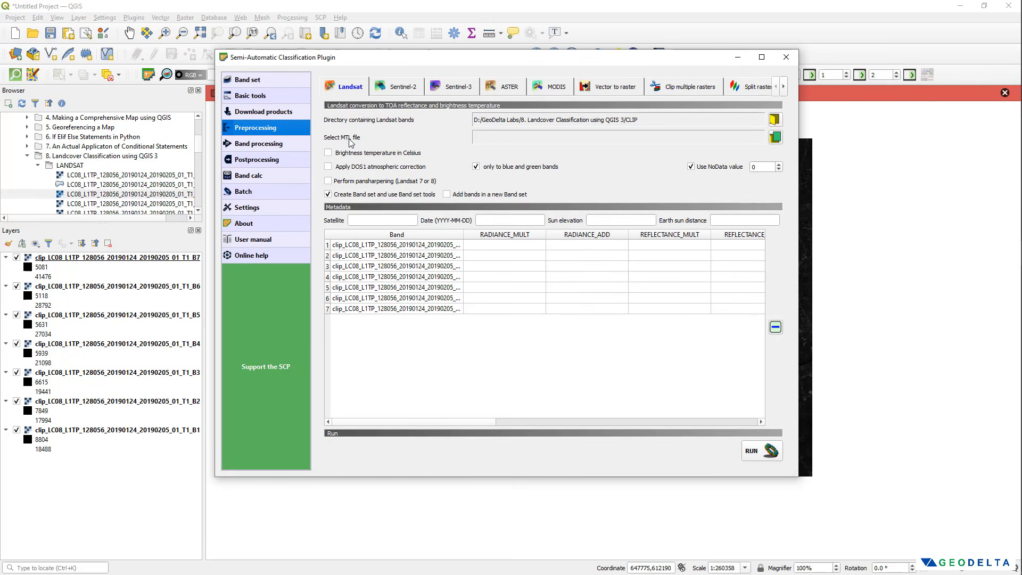
Load the metadata file LC08_L1TP_128056_20190124_20190205_01_T1_MTL from the LANDSAT folder as the MTL file
click(775, 137)
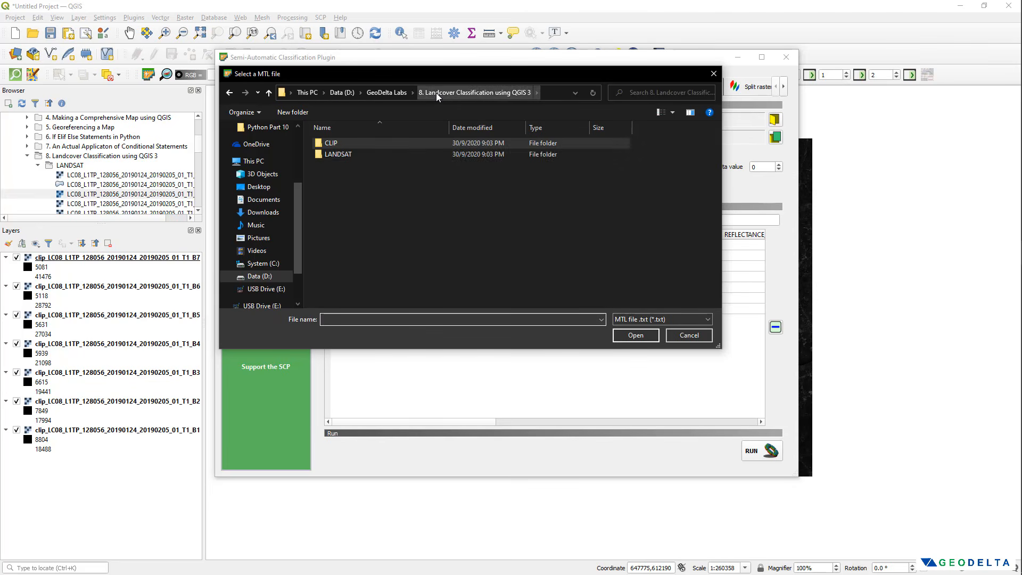
double_click(382, 154)
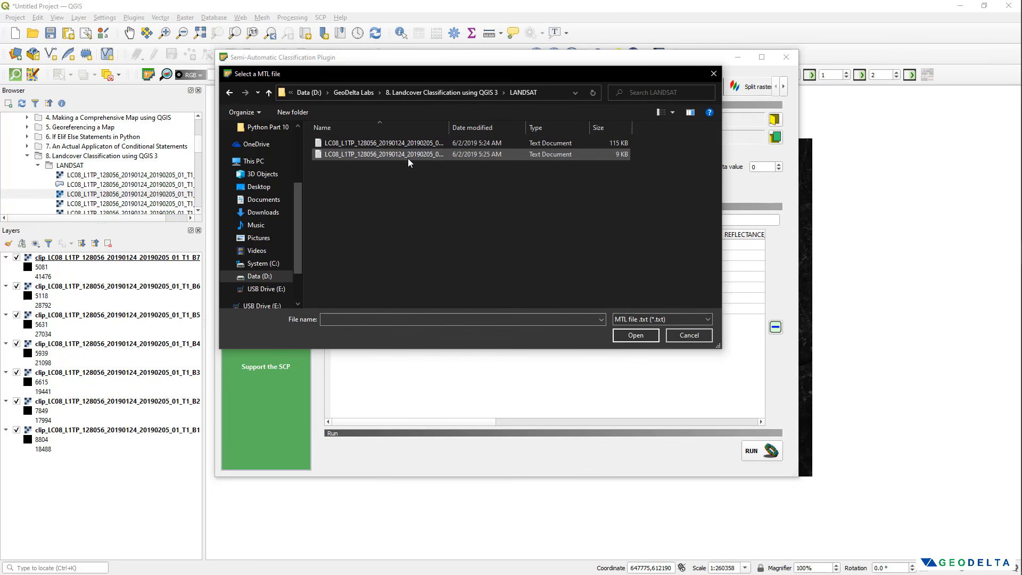
drag(449, 127, 493, 127)
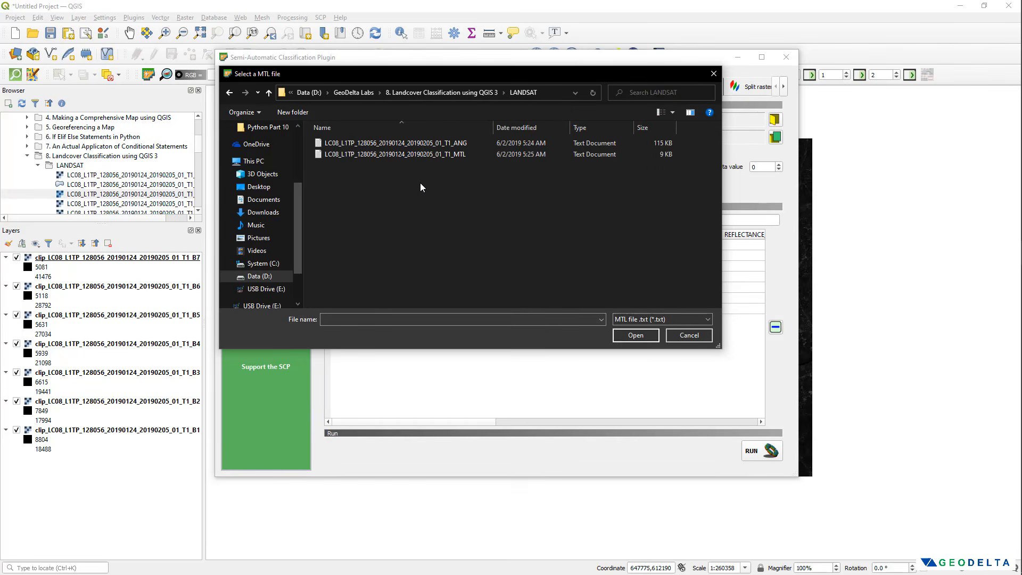
click(426, 156)
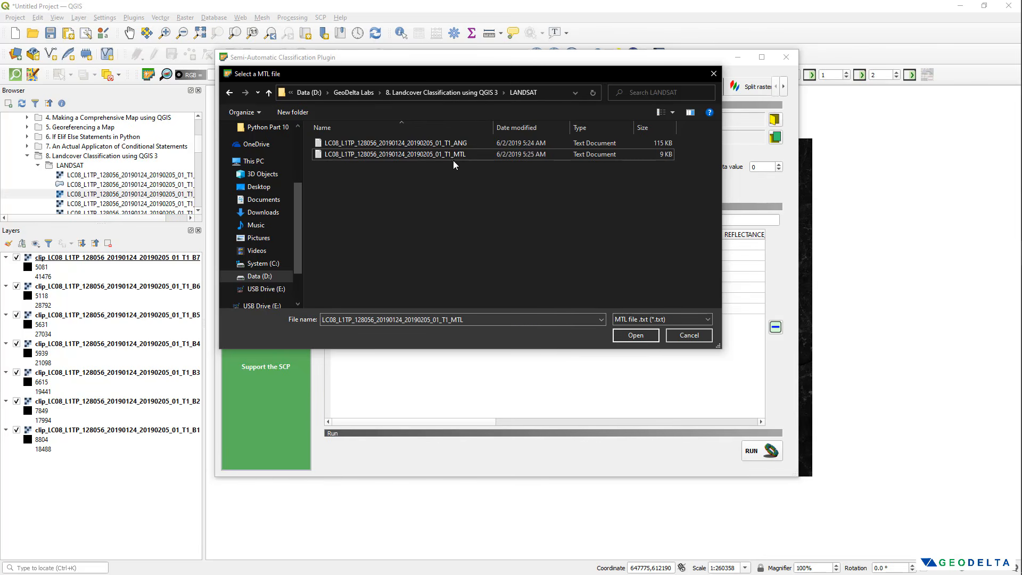
click(636, 335)
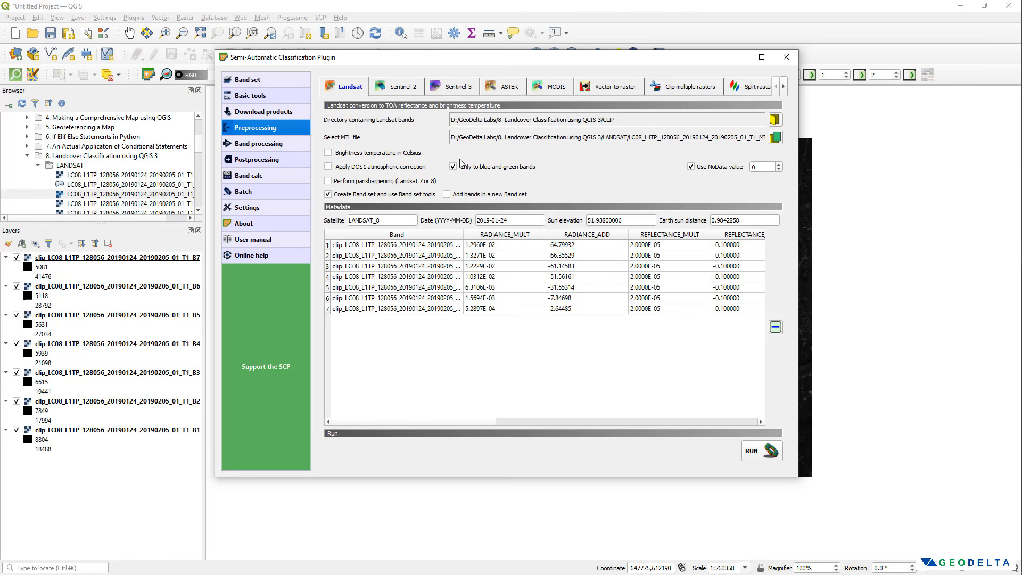
Enable DOS1 atmospheric correction and run the Landsat conversion, saving the output in a new folder named REFLECTANCE
click(330, 169)
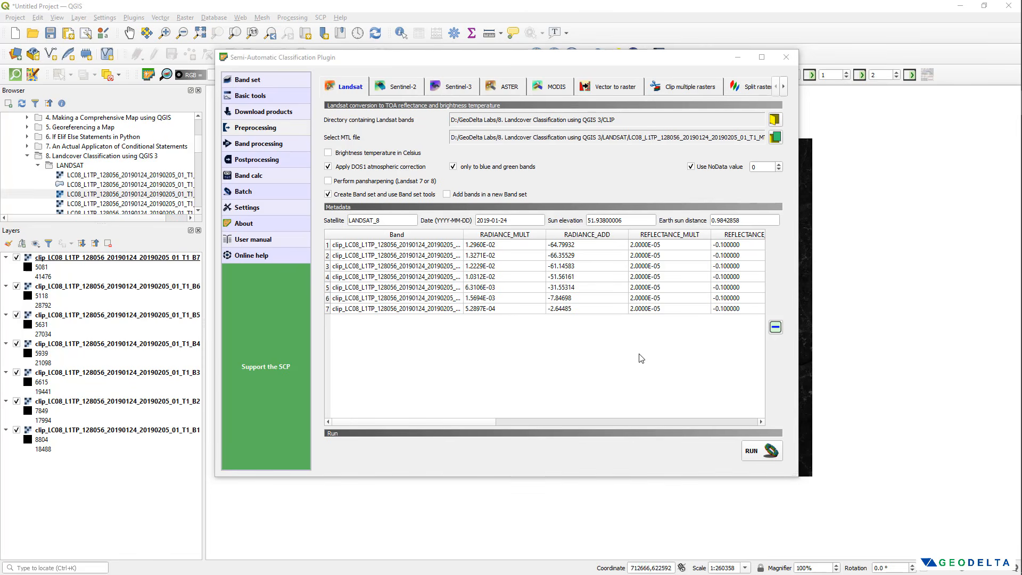
click(760, 452)
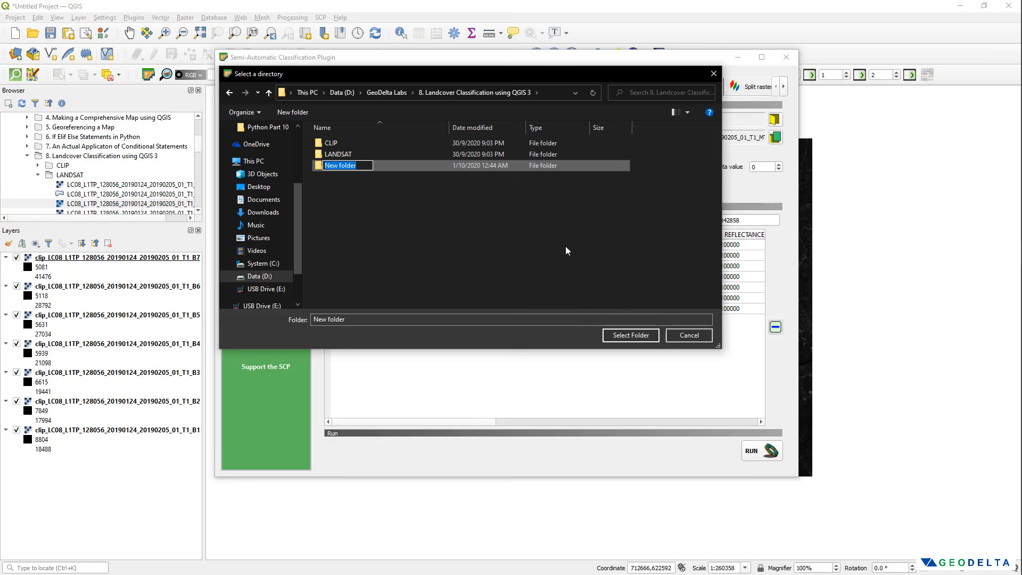
text(REFLECTANCE)
key(Return)
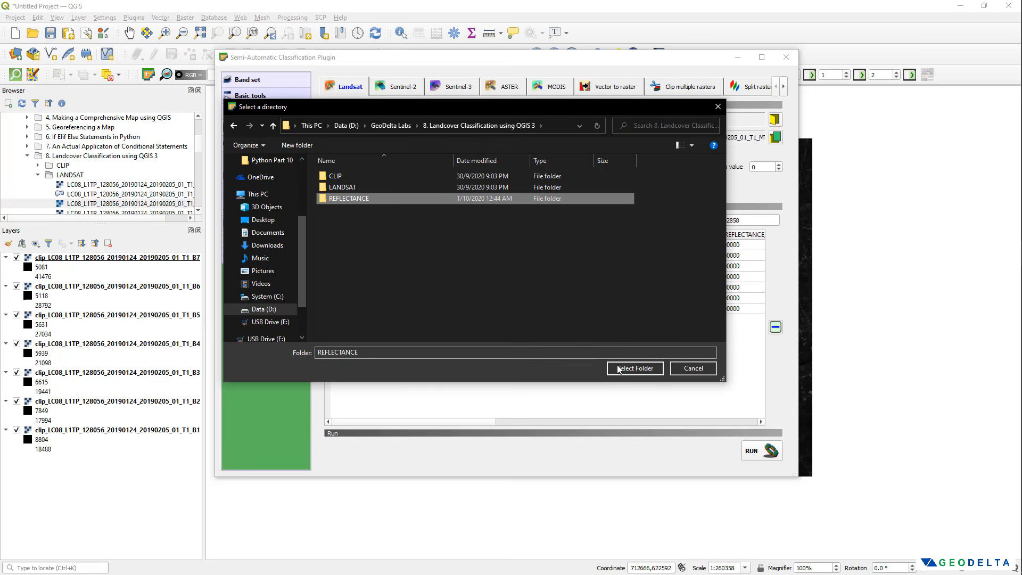
click(634, 367)
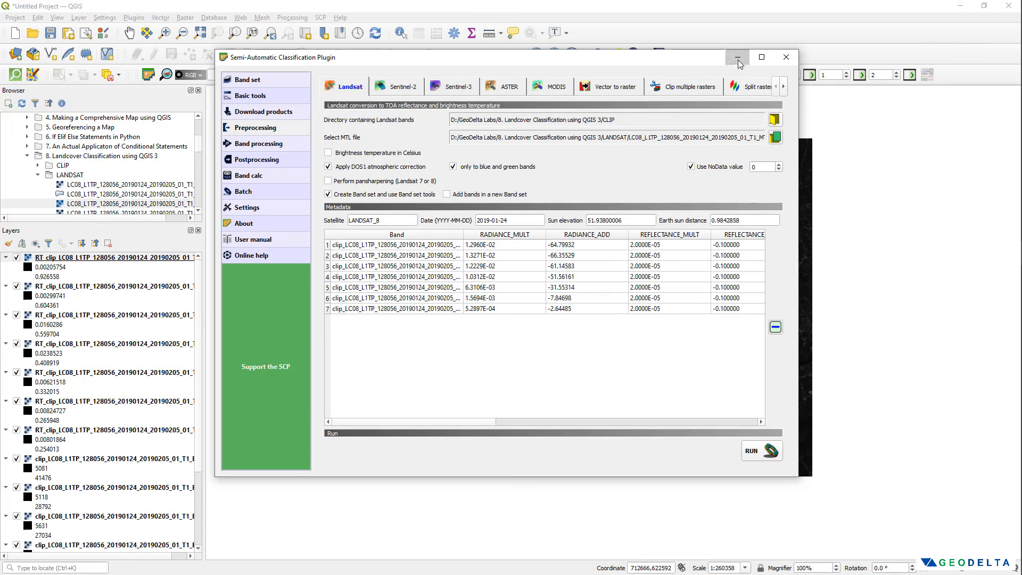
Remove the seven clip_LC08 layers from the project, keeping only the RT_clip reflectance rasters
click(737, 58)
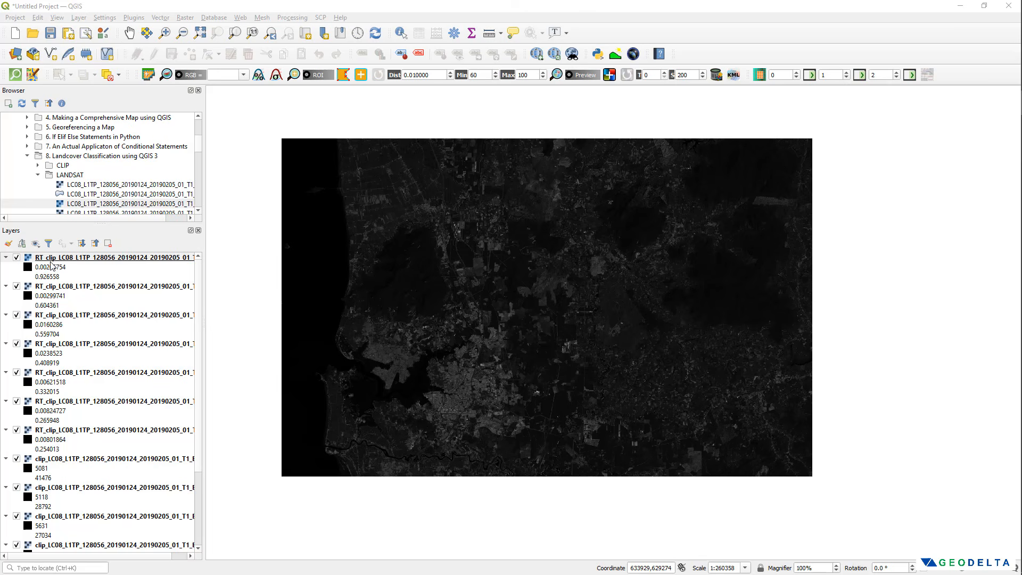
scroll(61, 298, down, 3)
scroll(69, 309, down, 1)
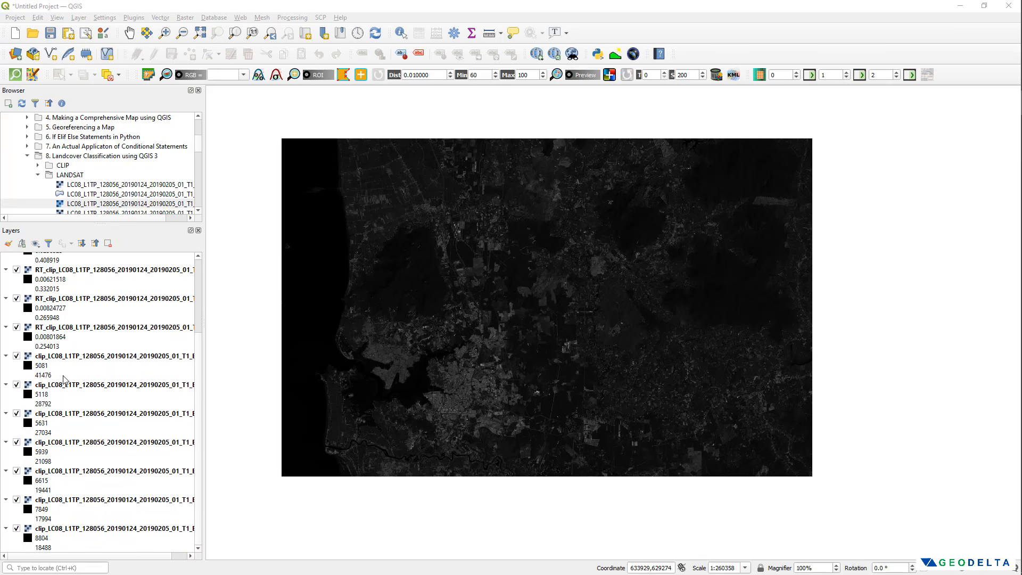
click(50, 359)
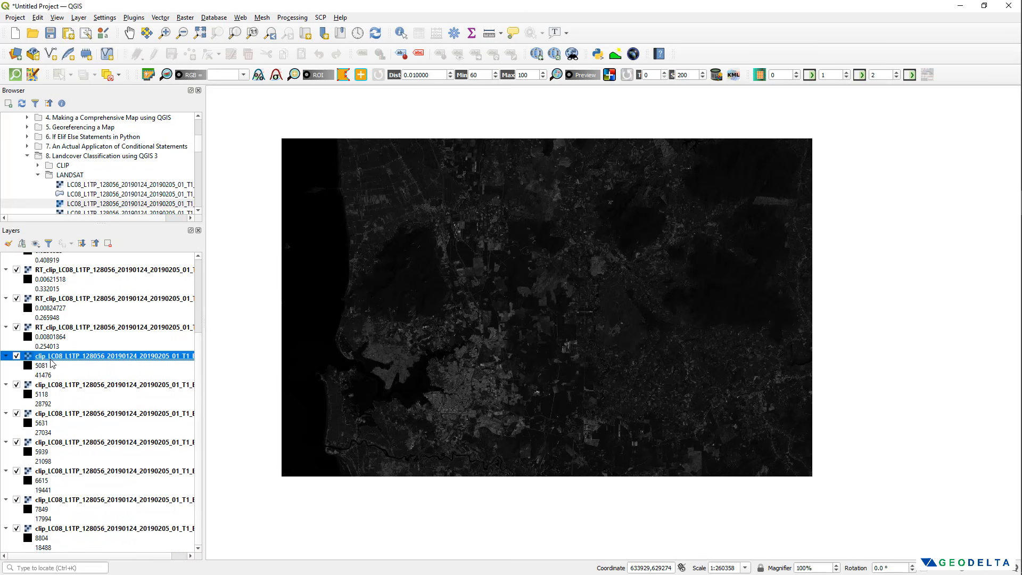
shift+click(73, 530)
right_click(59, 359)
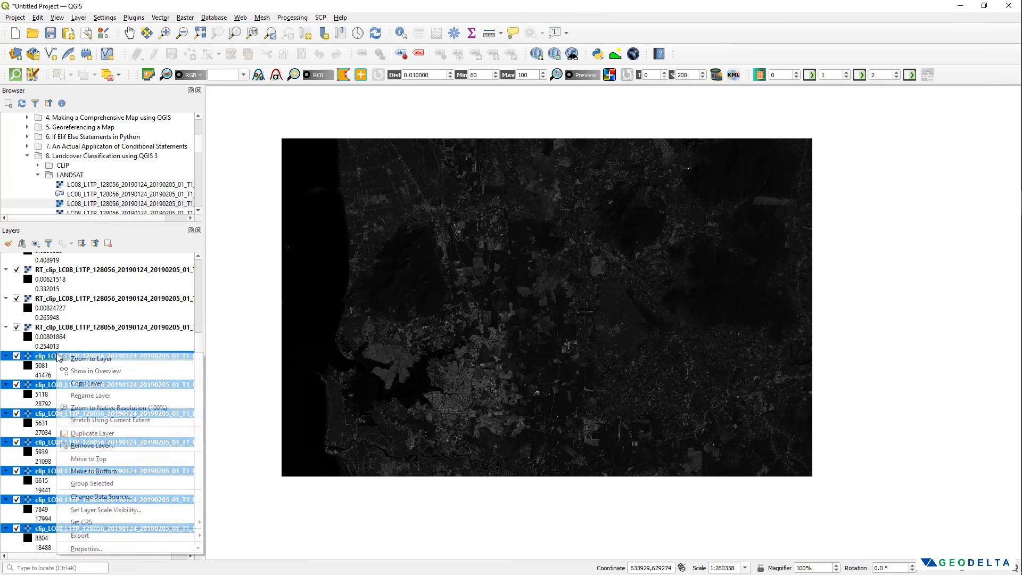
click(106, 446)
key(Return)
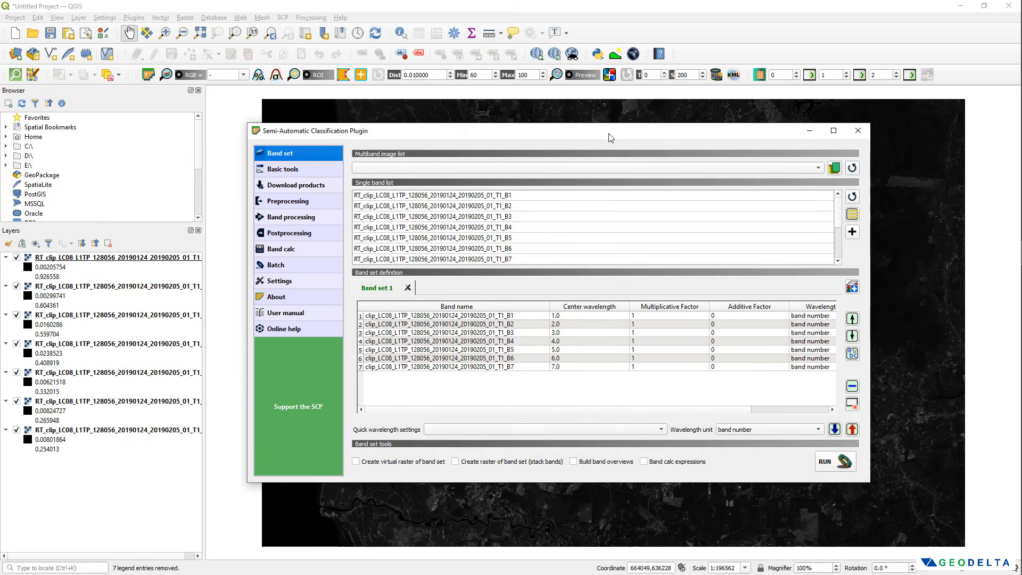
Refresh the single band list and clear the old clipped bands from Band set 1
click(852, 197)
click(852, 403)
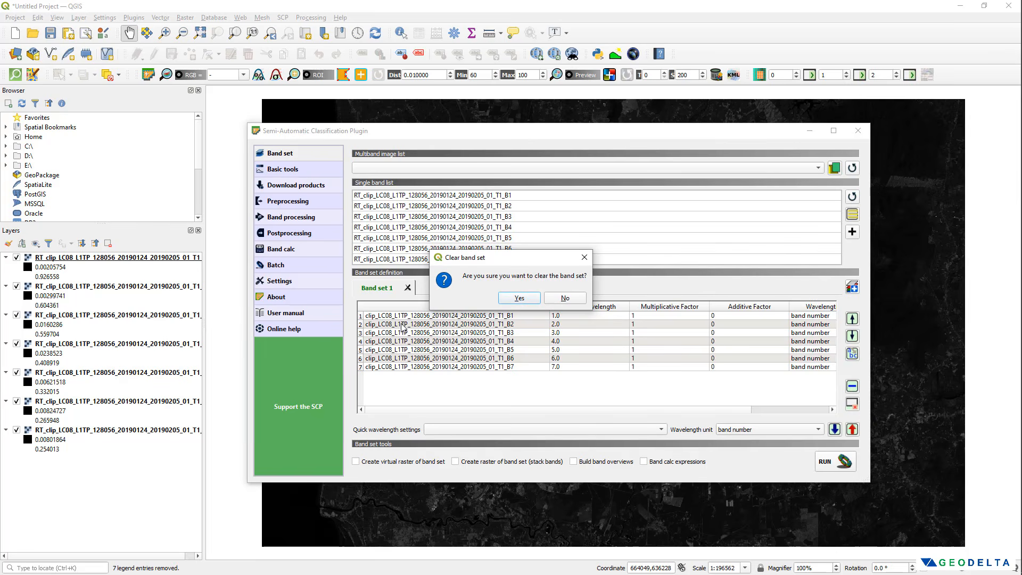
click(521, 298)
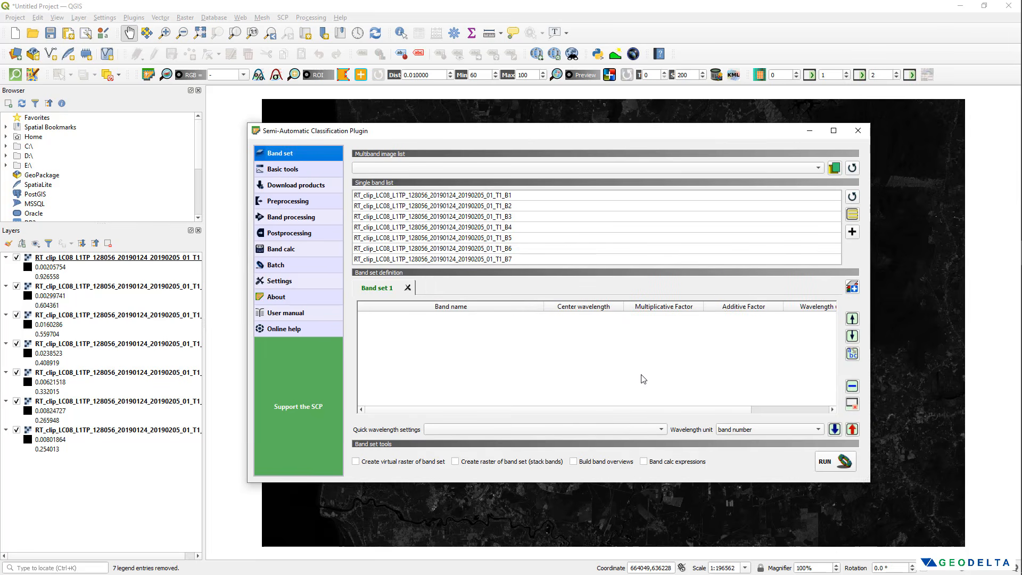
Add the reflectance bands RT_clip B1 through B7 to Band set 1
click(536, 195)
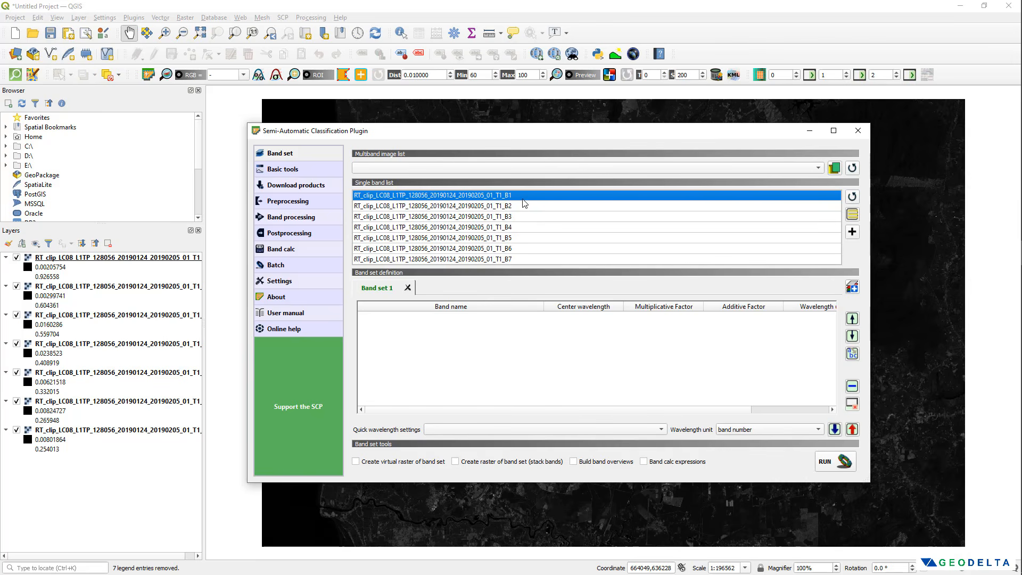
shift+click(522, 259)
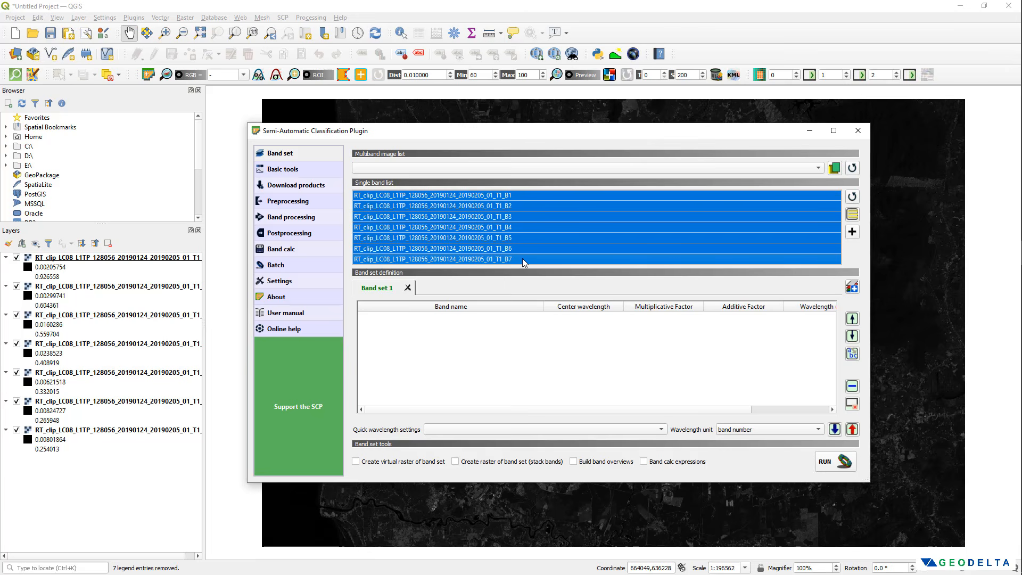
click(852, 232)
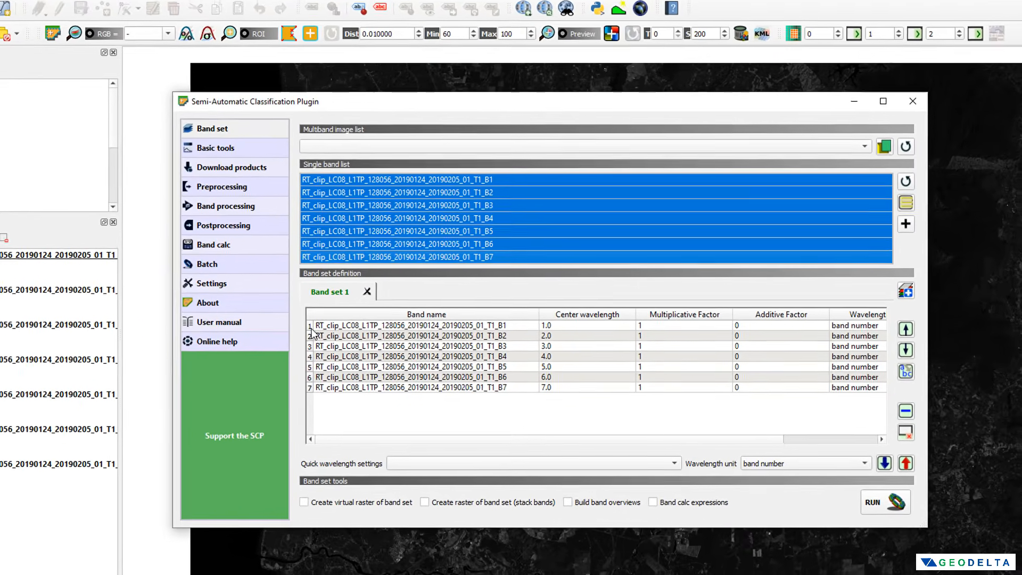
Highlight all the reflectance bands B1 through B7 in the Band set 1 definition to check their numbering
click(383, 323)
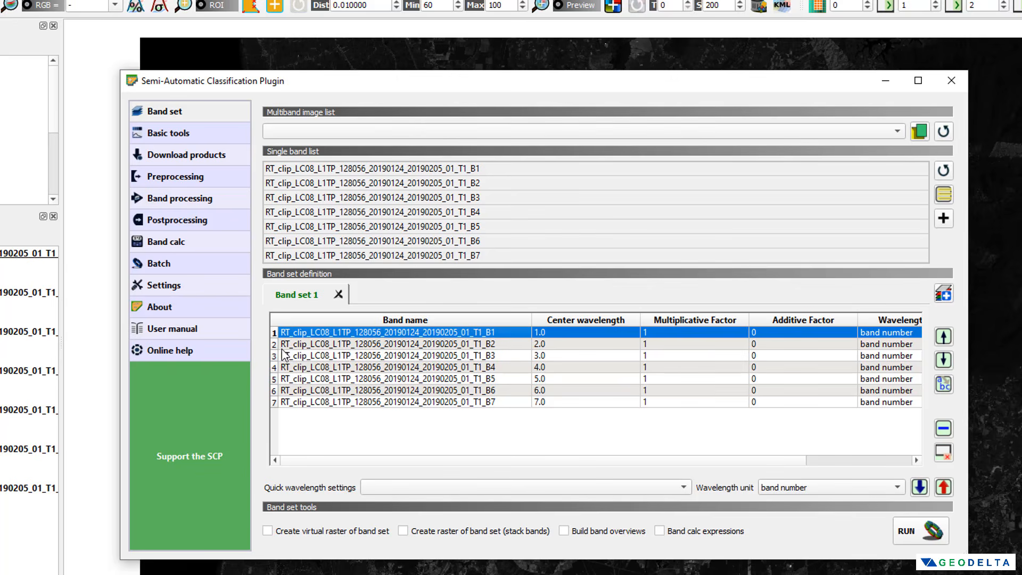
ctrl+click(405, 402)
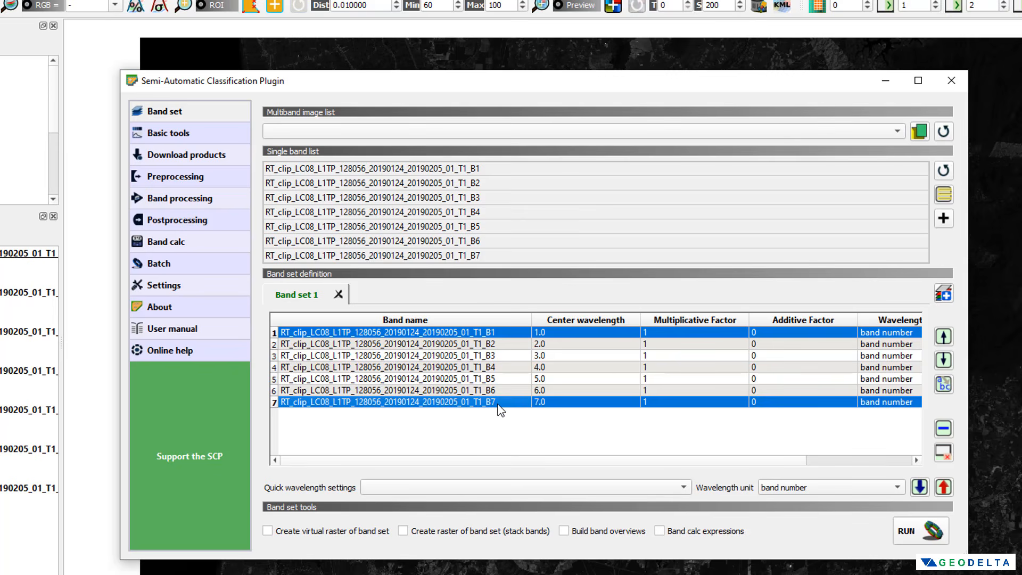
ctrl+click(275, 391)
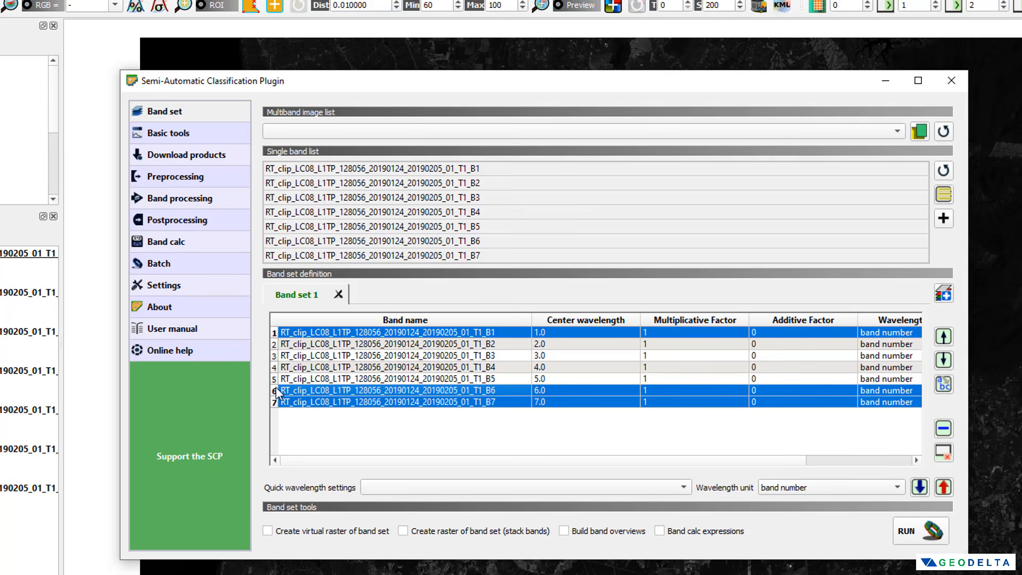
ctrl+click(275, 379)
ctrl+click(274, 368)
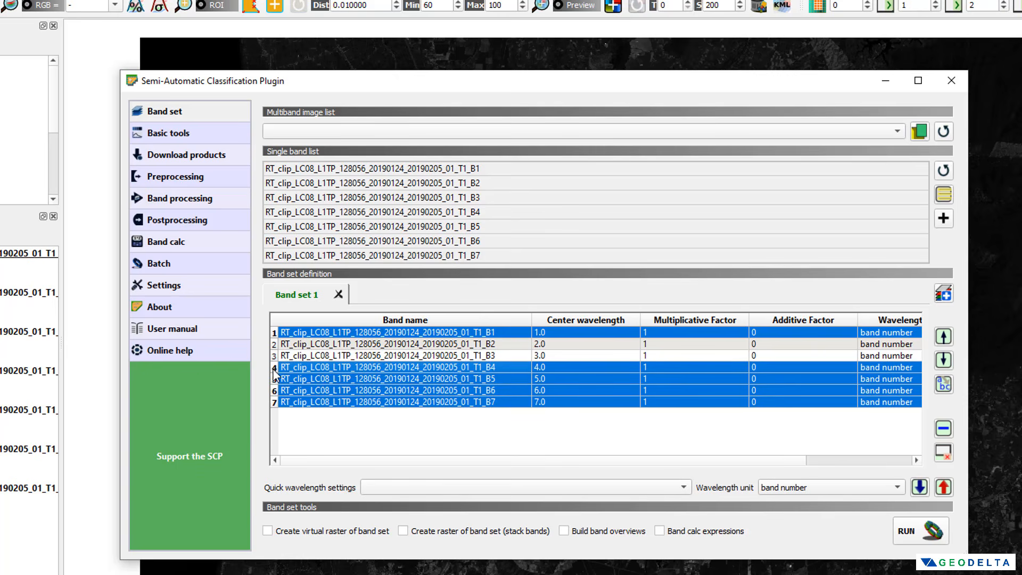
ctrl+click(275, 356)
ctrl+click(274, 345)
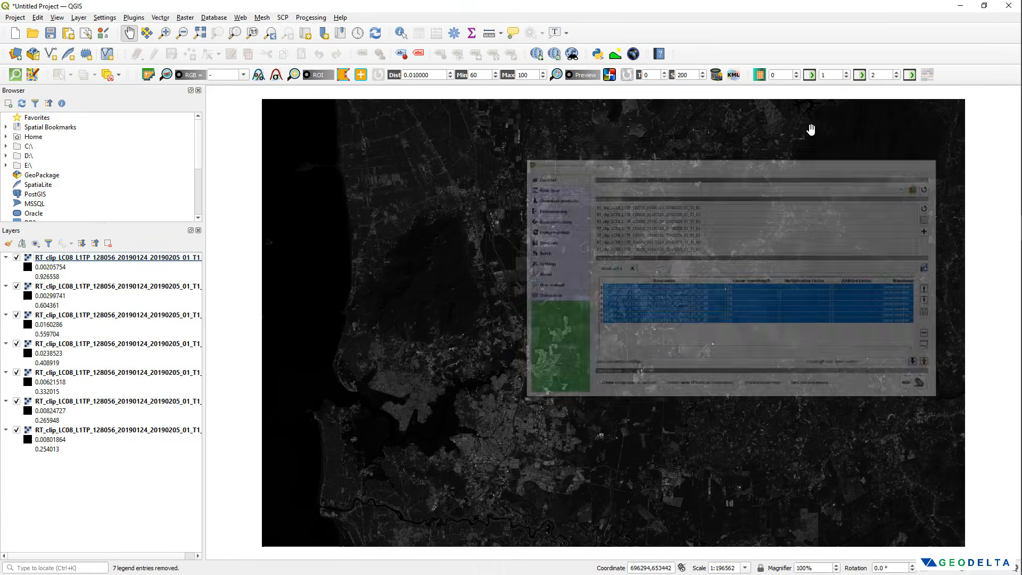
Display Band set 1 as a 4-3-2 RGB composite and examine the natural colour image
click(244, 75)
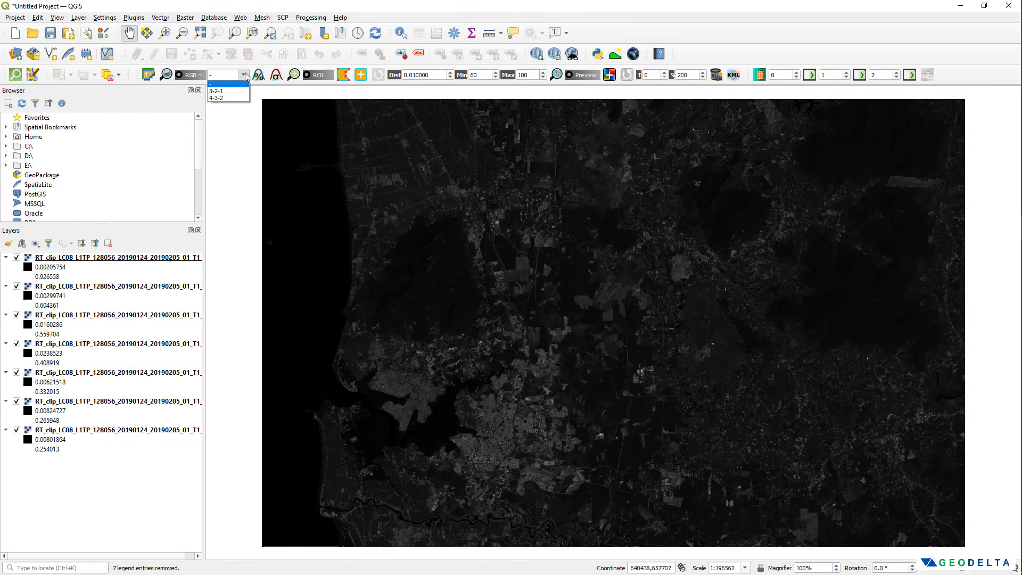
click(227, 99)
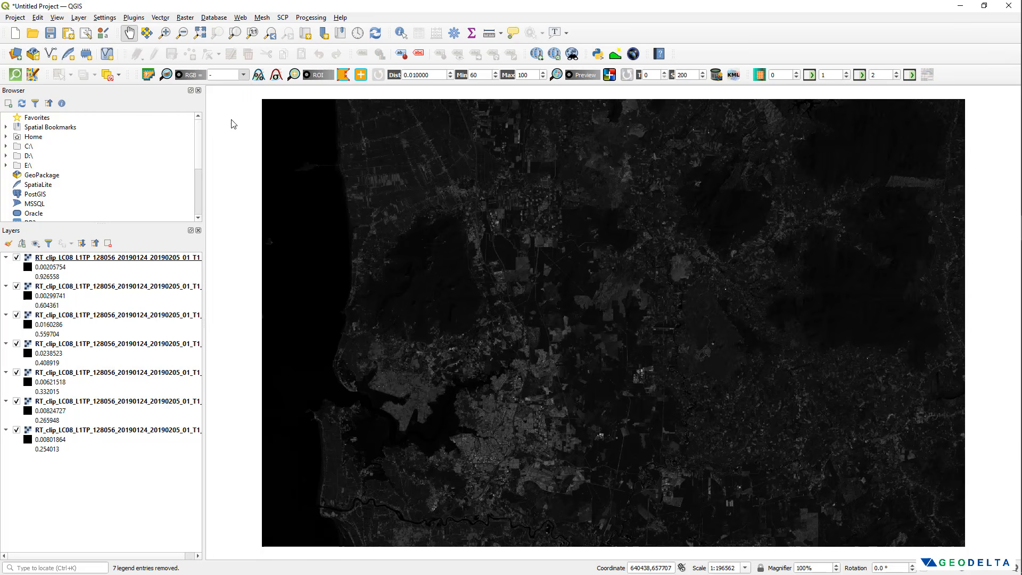
click(60, 258)
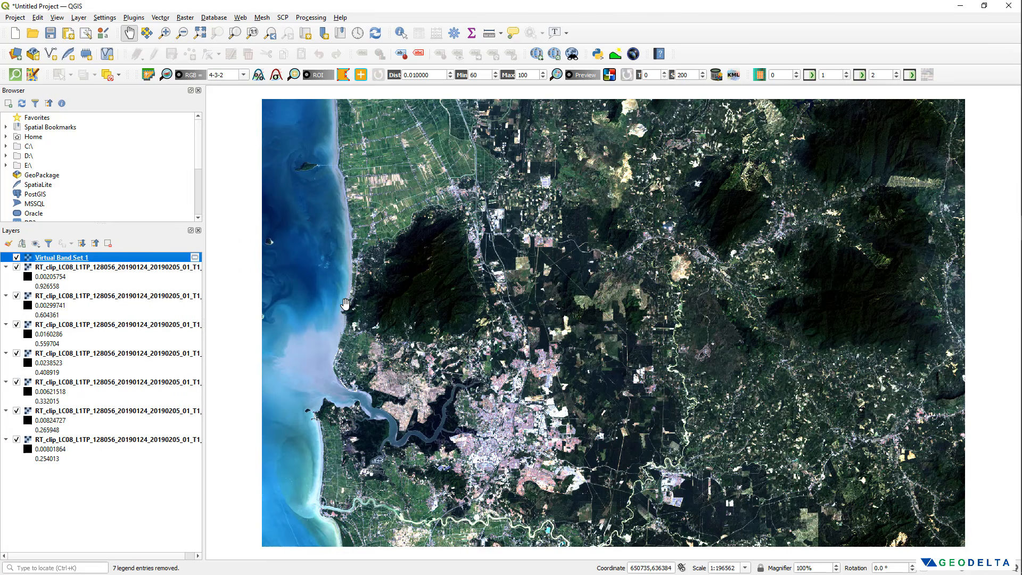
scroll(345, 304, up, 2)
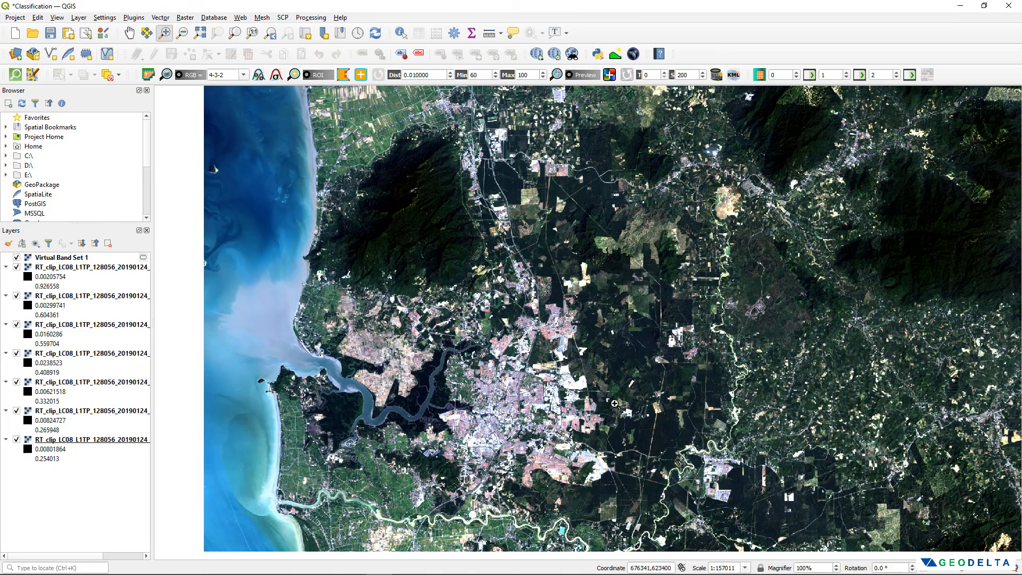
Display Band set 1 as a 5-4-3 colour infrared composite and examine the vegetated hills and surrounding land
drag(629, 414, 562, 389)
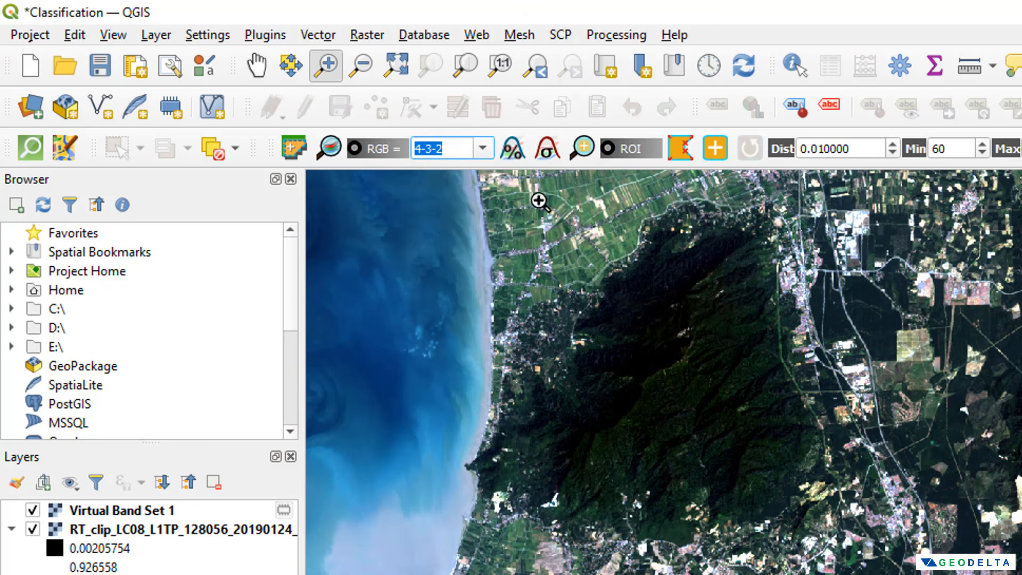
click(456, 145)
drag(439, 148, 398, 143)
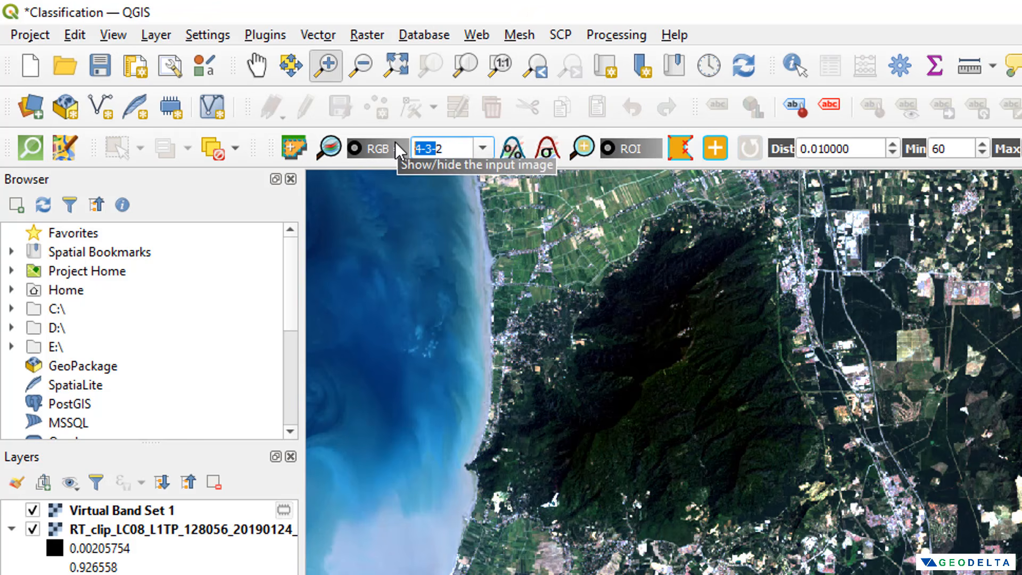
text(5)
key(Delete)
text(-)
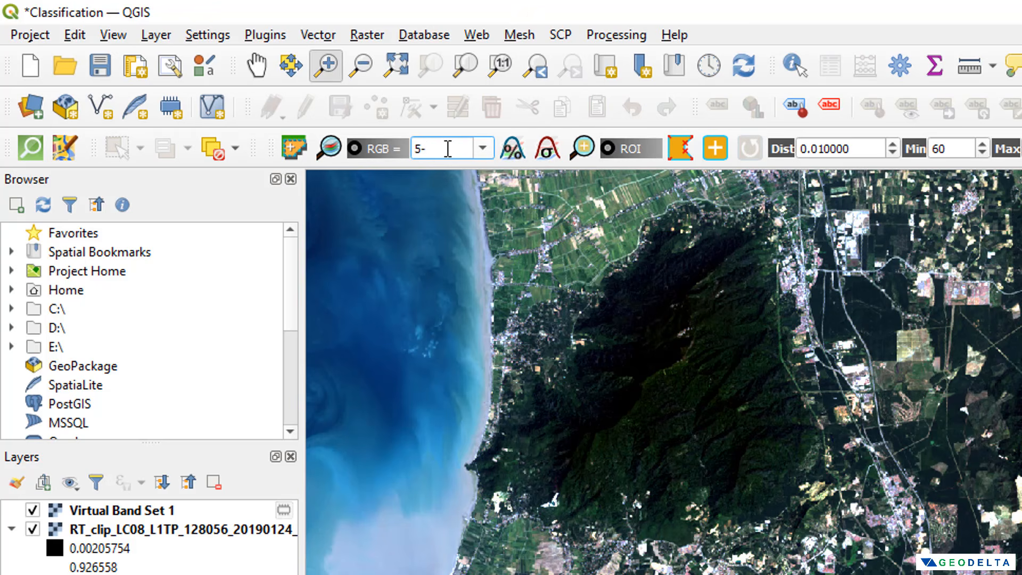
text(4-3)
key(Return)
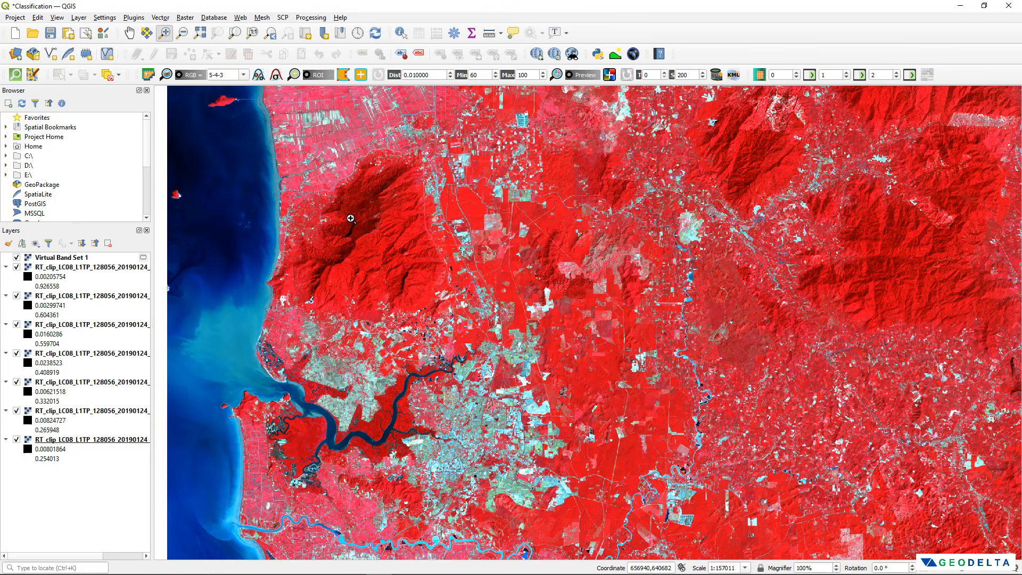
scroll(377, 239, up, 1)
scroll(377, 240, down, 1)
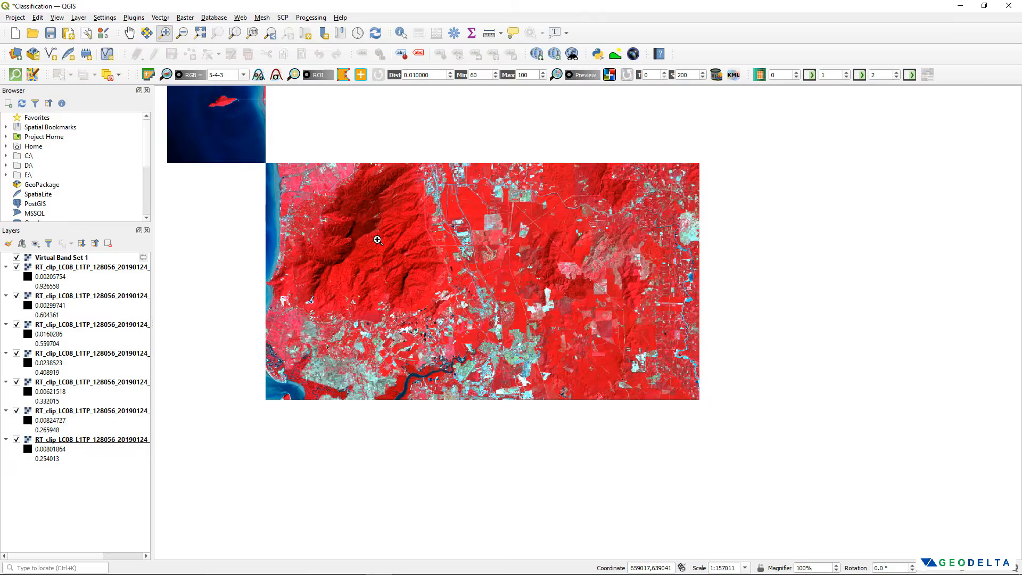
drag(383, 249, 355, 224)
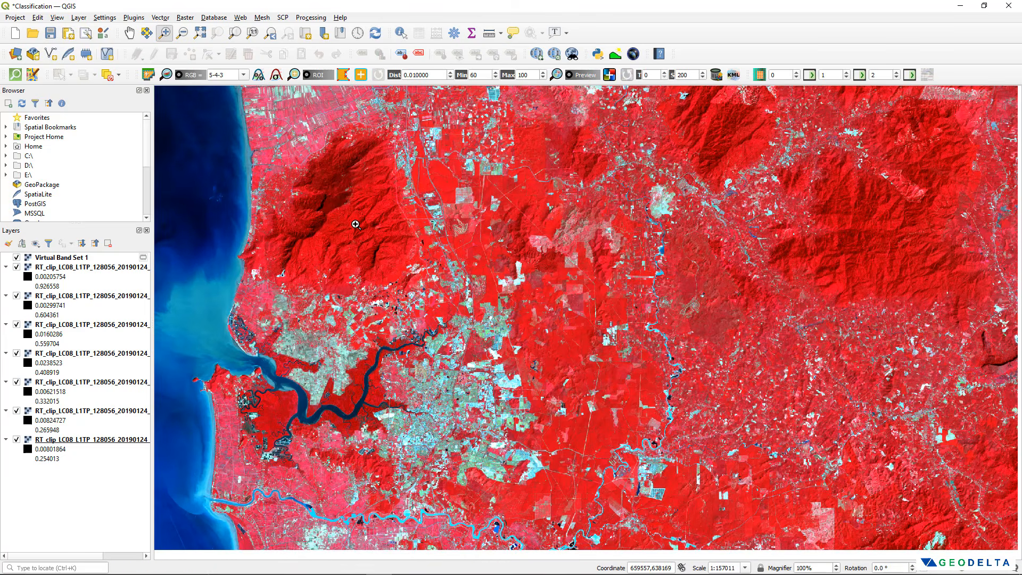
drag(356, 224, 372, 231)
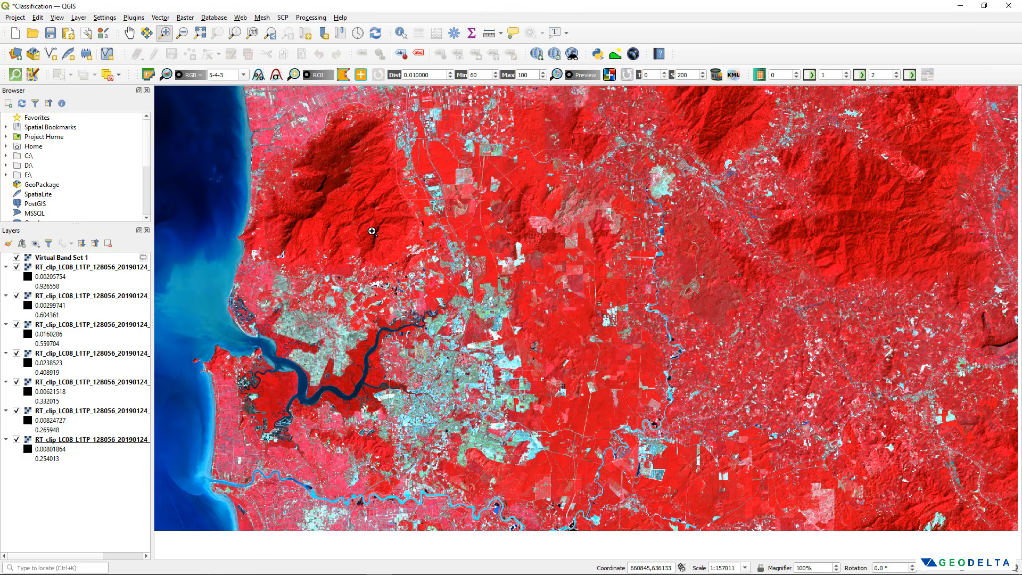
Switch Band set 1 back to the 4-3-2 natural colour composite and examine the rivers and urban area
click(244, 75)
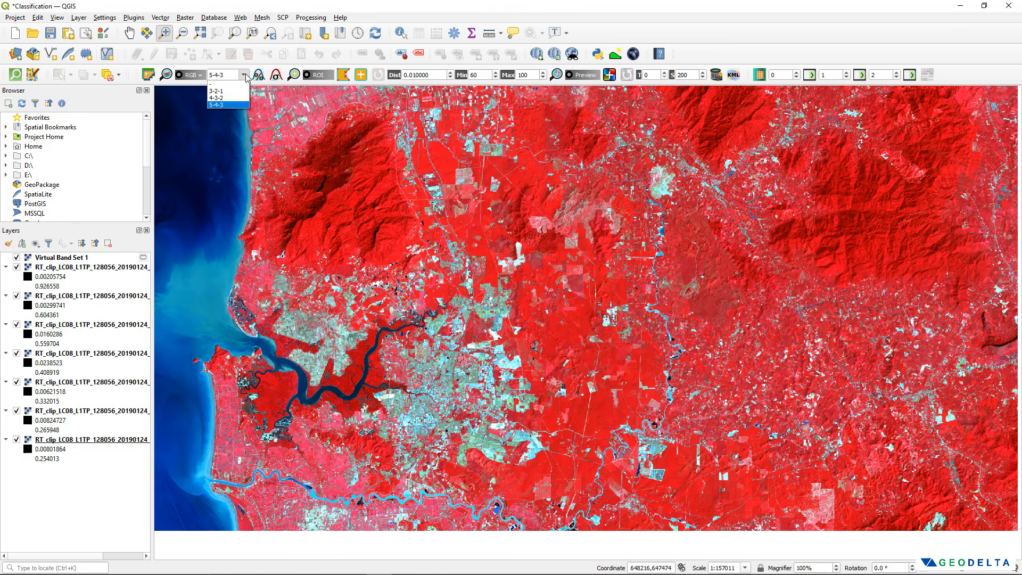
click(229, 98)
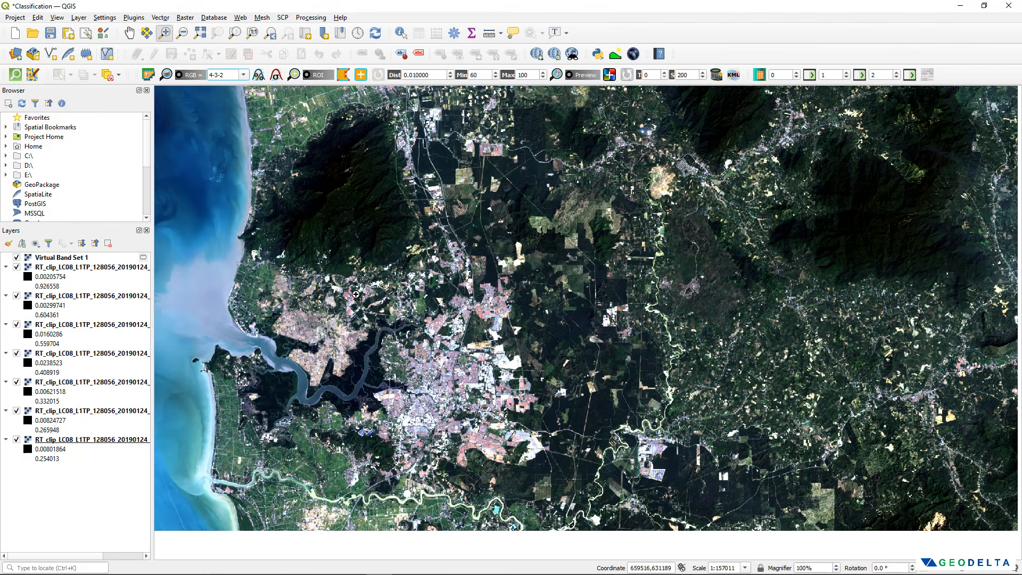
drag(372, 294, 414, 216)
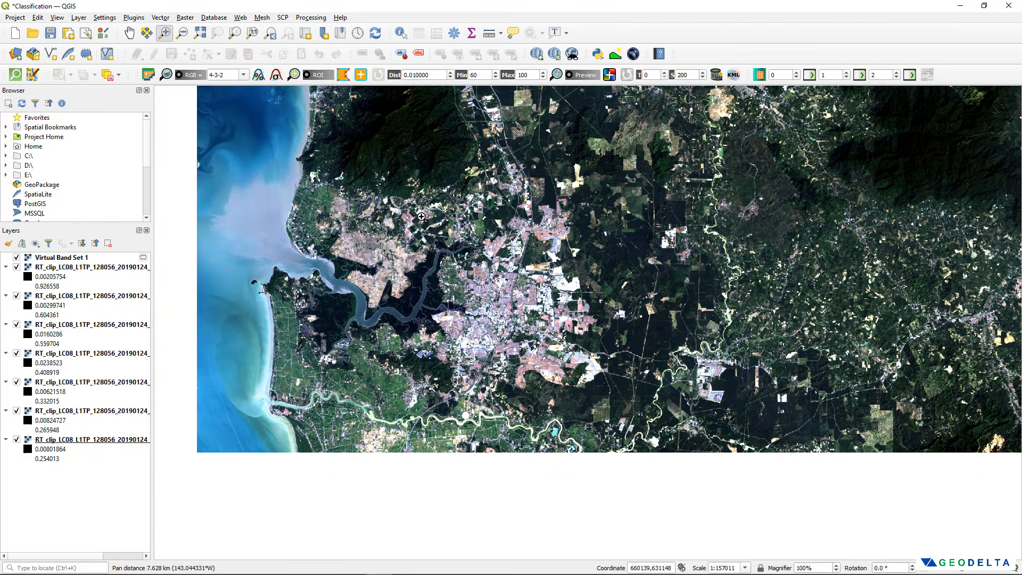
scroll(418, 314, up, 1)
drag(418, 314, 481, 257)
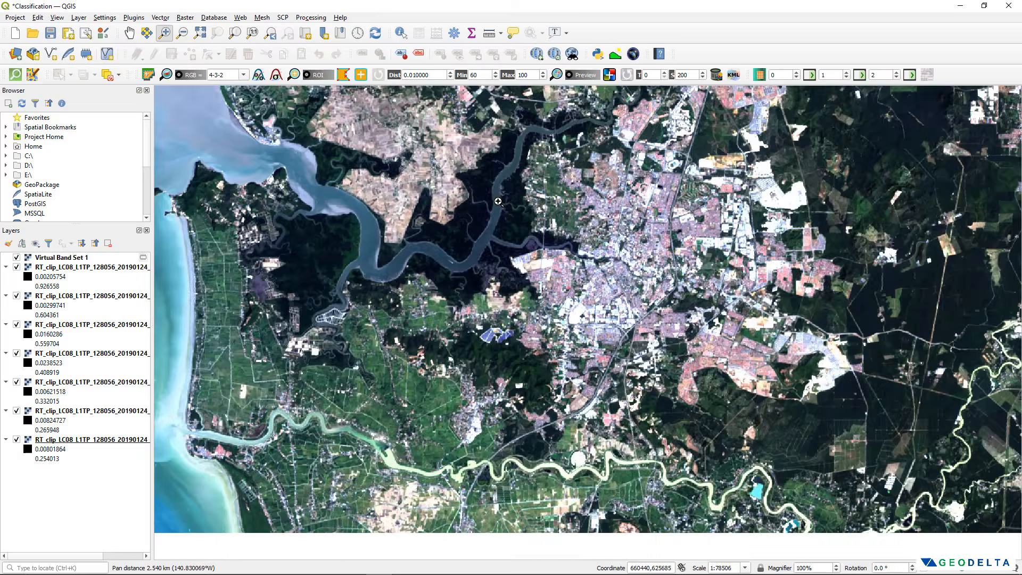
drag(568, 542, 528, 406)
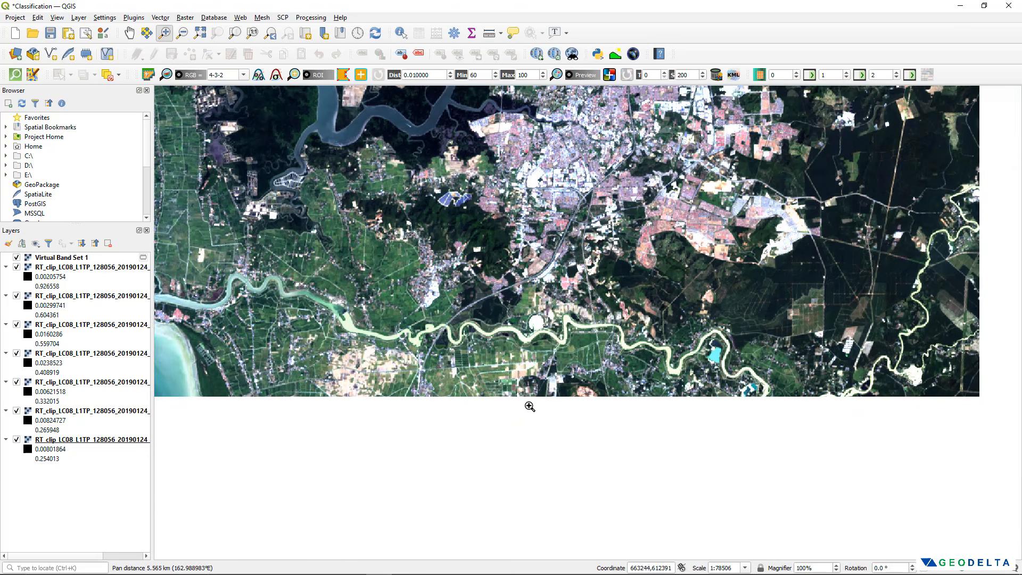
scroll(517, 335, up, 1)
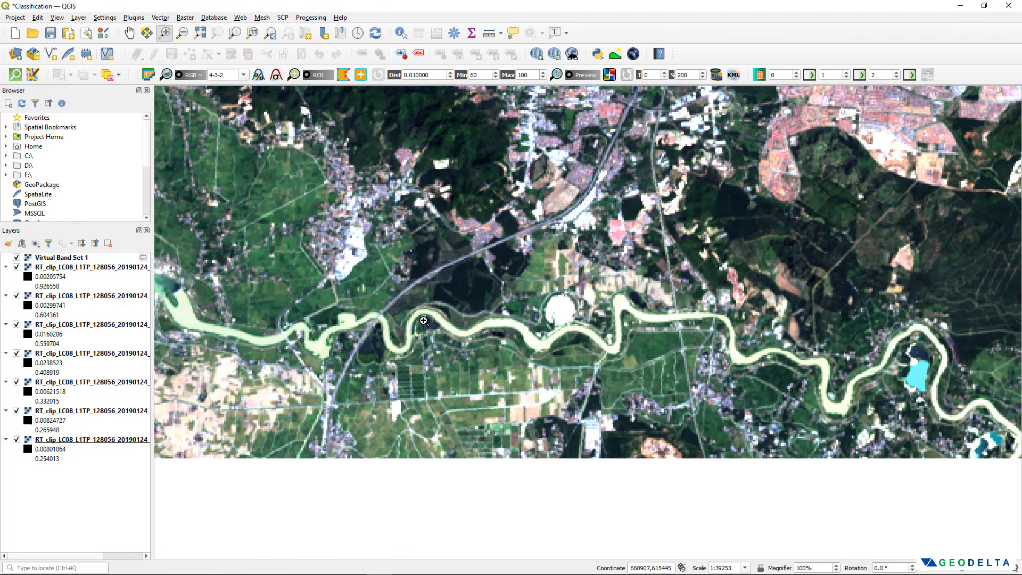
scroll(426, 322, down, 1)
scroll(426, 323, down, 1)
drag(449, 263, 442, 301)
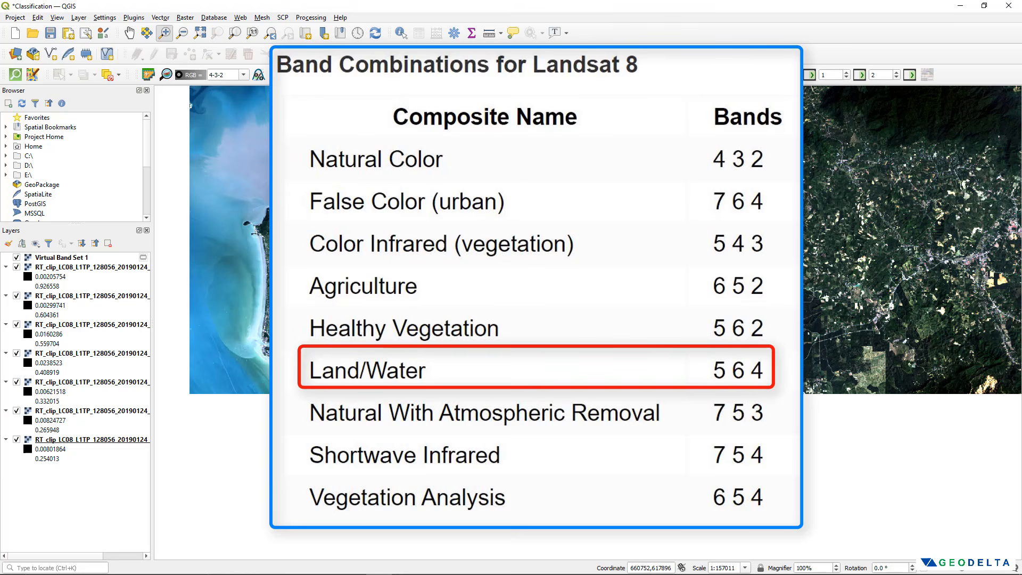
Display Band set 1 as a 5-6-4 land/water composite
drag(234, 74, 186, 74)
text(5-6-)
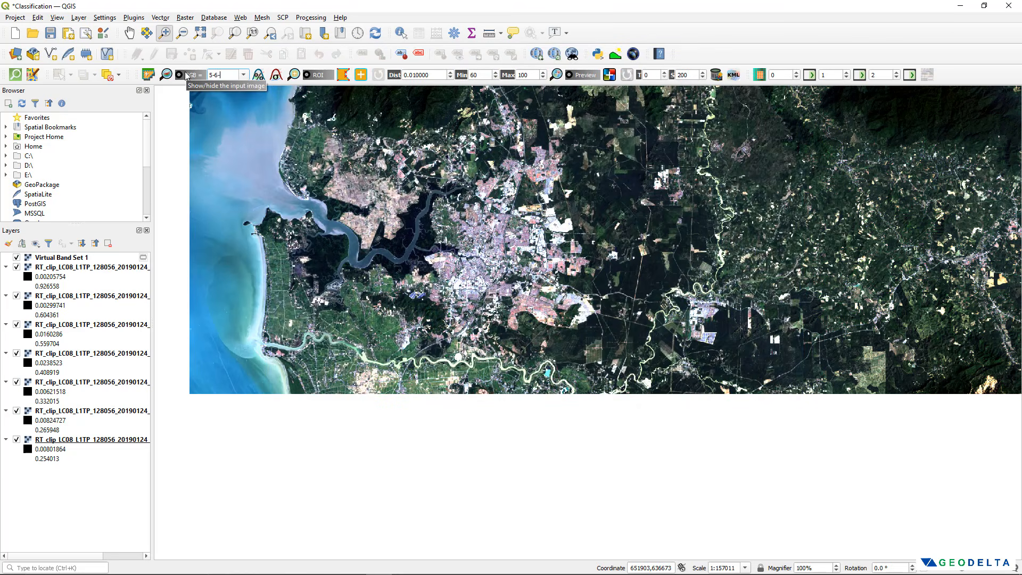
text(4)
Examine how the rivers, coast, mangroves, built-up areas and vegetation differ in the 5-6-4 composite
scroll(372, 300, up, 1)
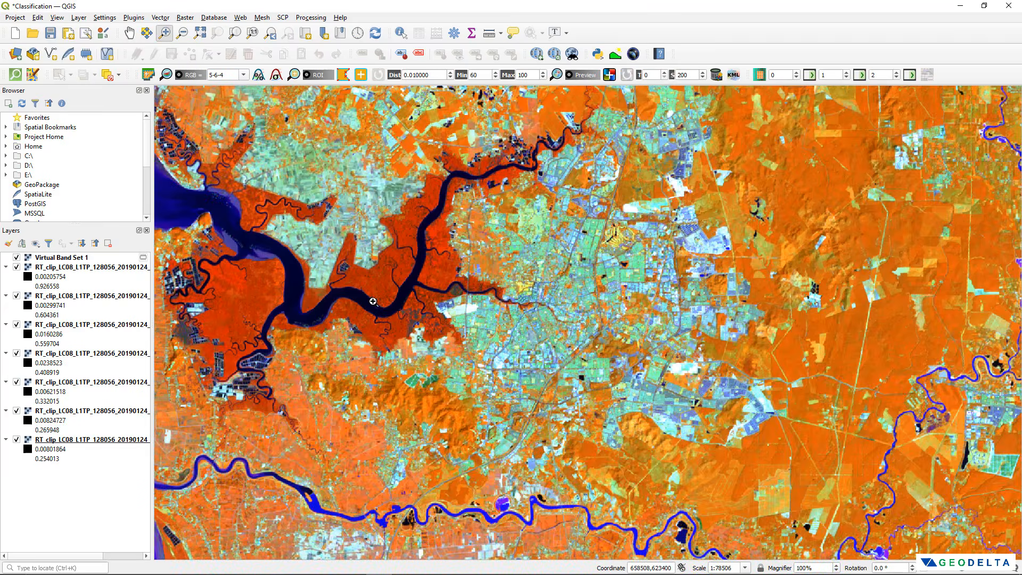
scroll(461, 285, down, 1)
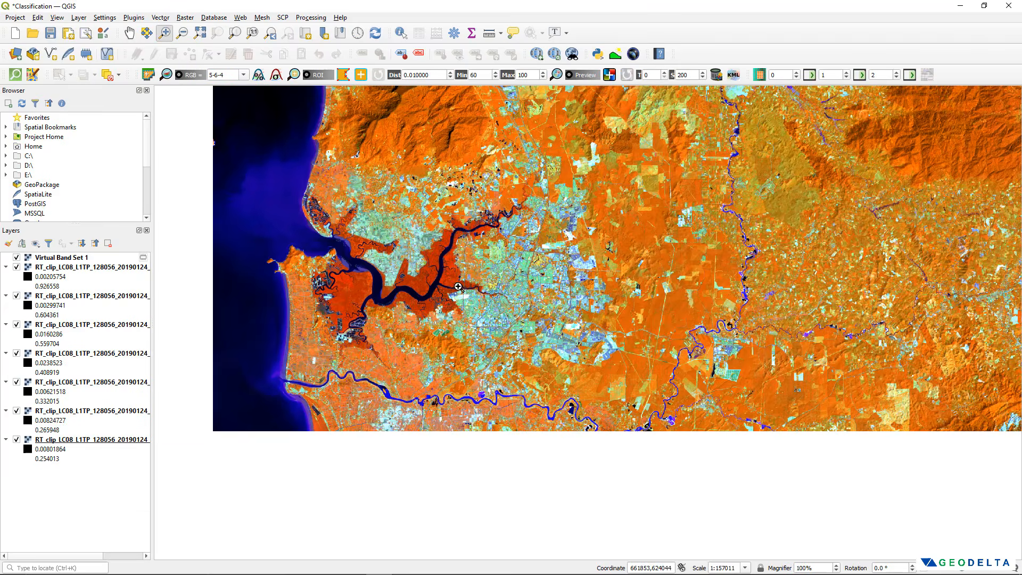
scroll(418, 295, up, 1)
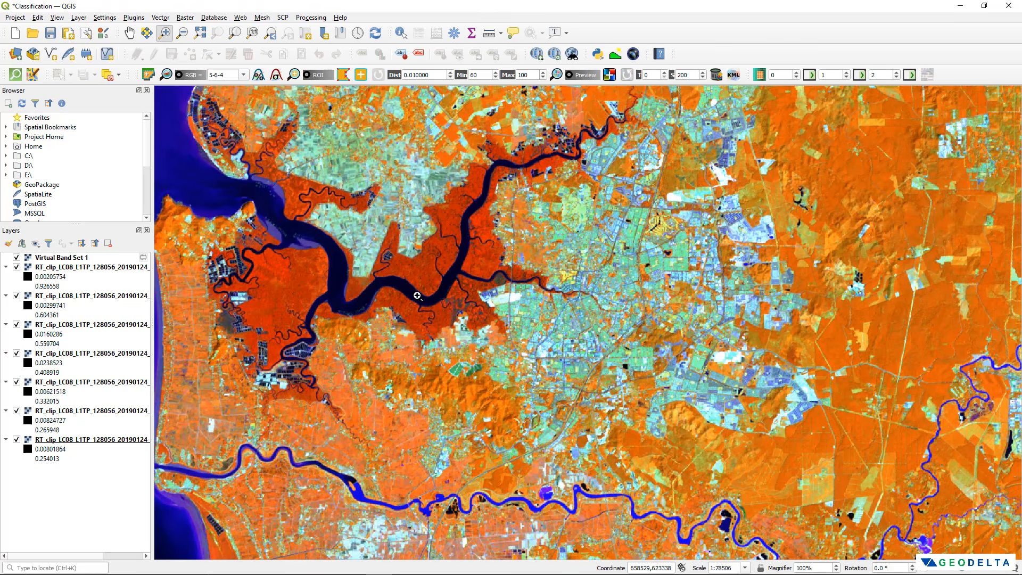
scroll(425, 296, up, 1)
scroll(351, 274, down, 1)
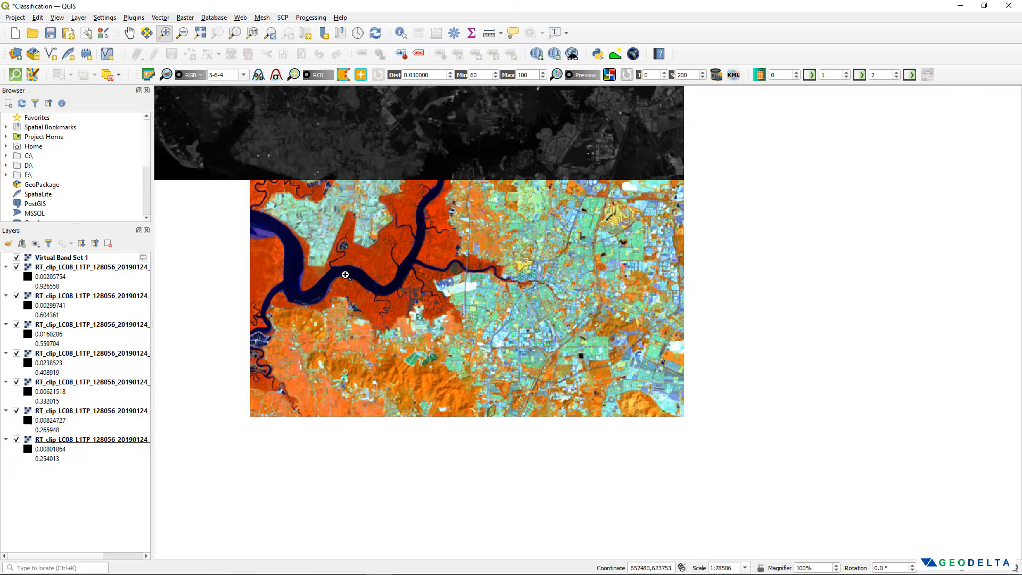
drag(465, 466, 482, 356)
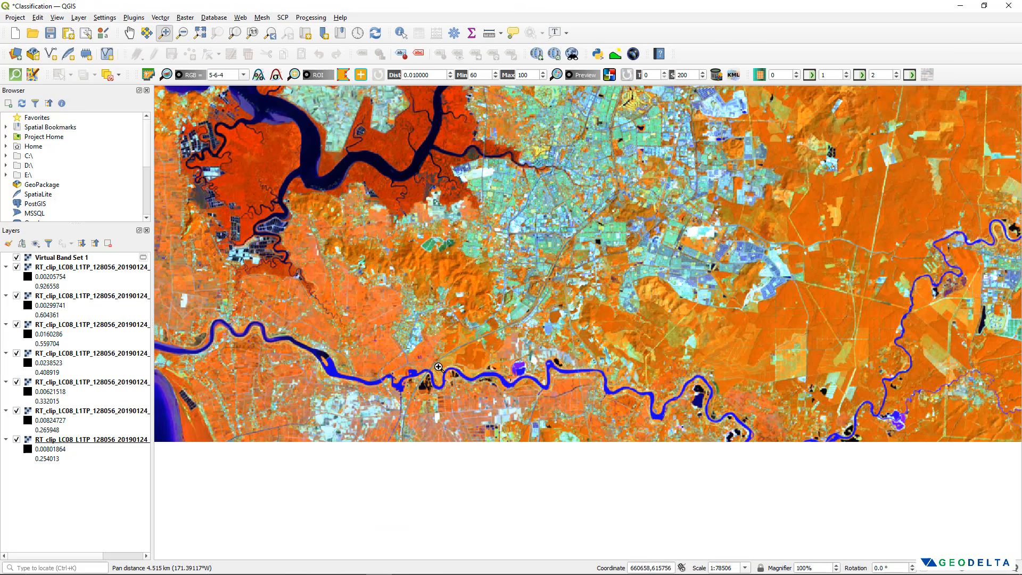
drag(699, 376, 558, 432)
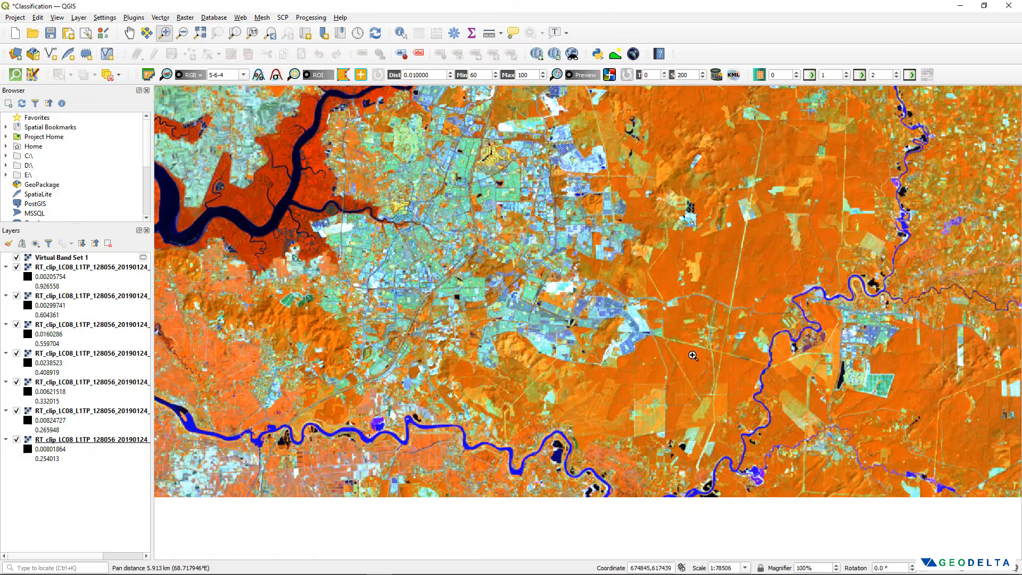
scroll(726, 332, down, 1)
scroll(734, 329, up, 1)
drag(427, 243, 679, 344)
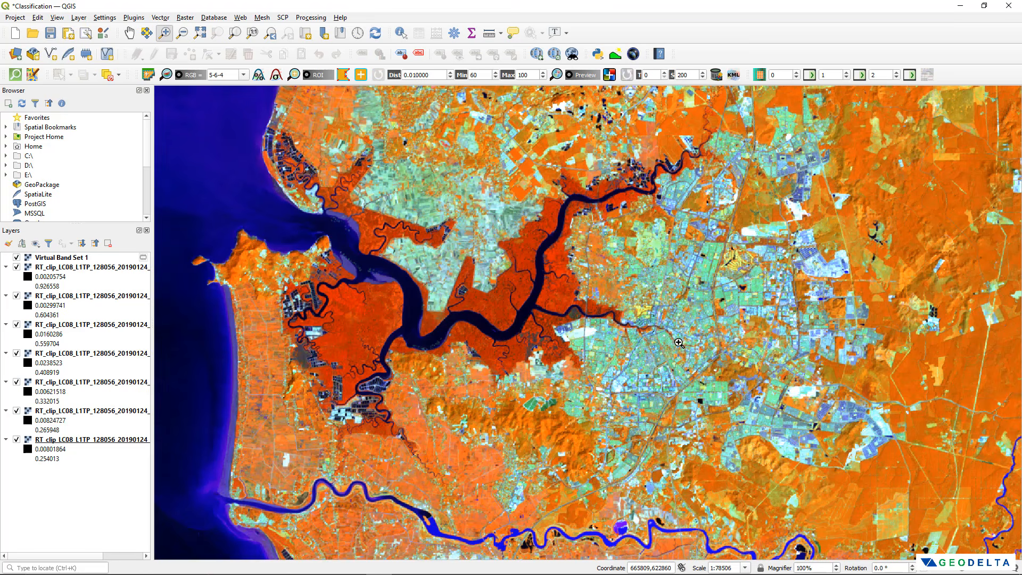
drag(678, 343, 633, 255)
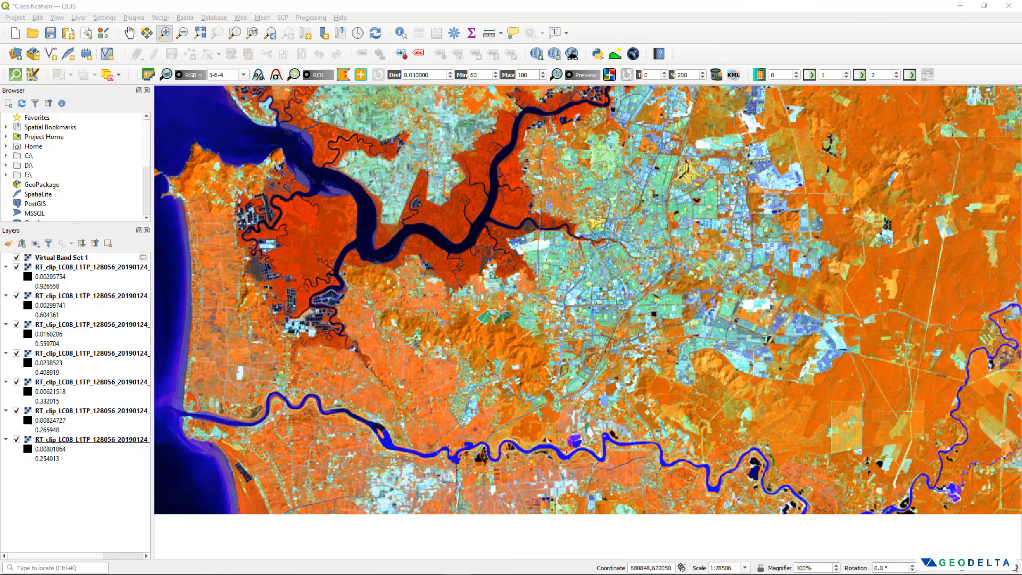
Show the SCP Dock and stack it as a tab with the Layers and Browser panels
click(79, 18)
mouse_move(57, 18)
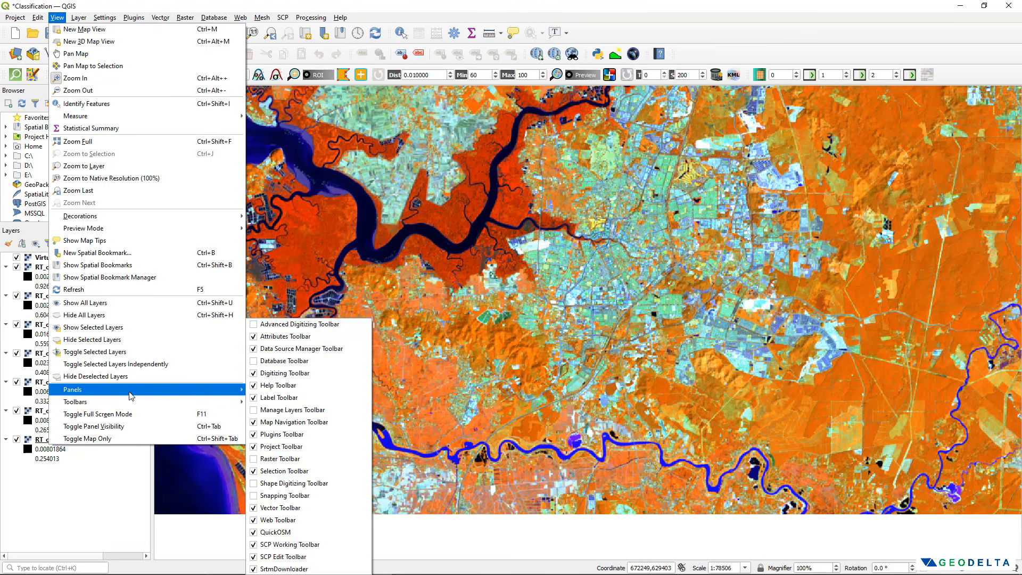
mouse_move(74, 389)
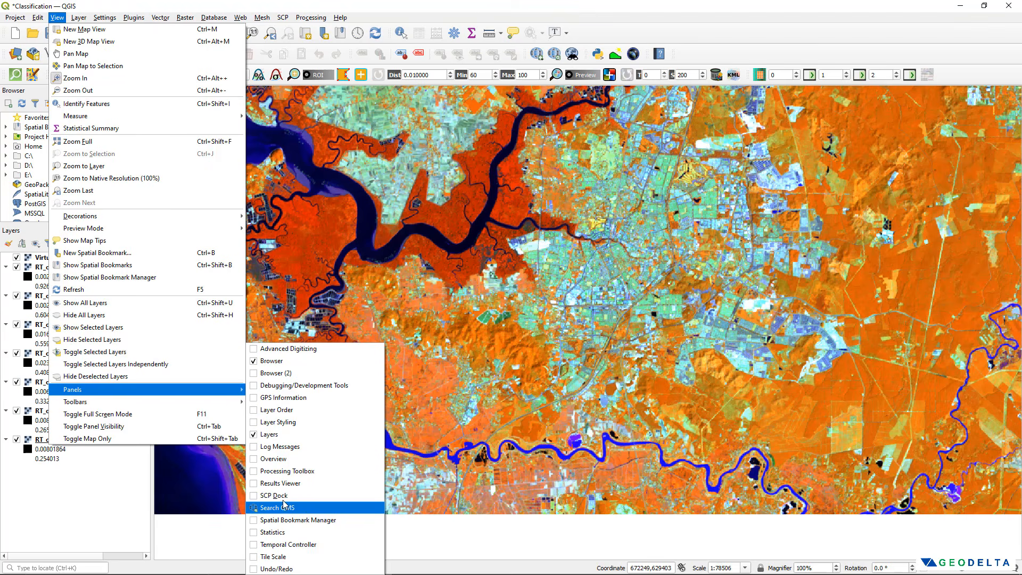
click(254, 499)
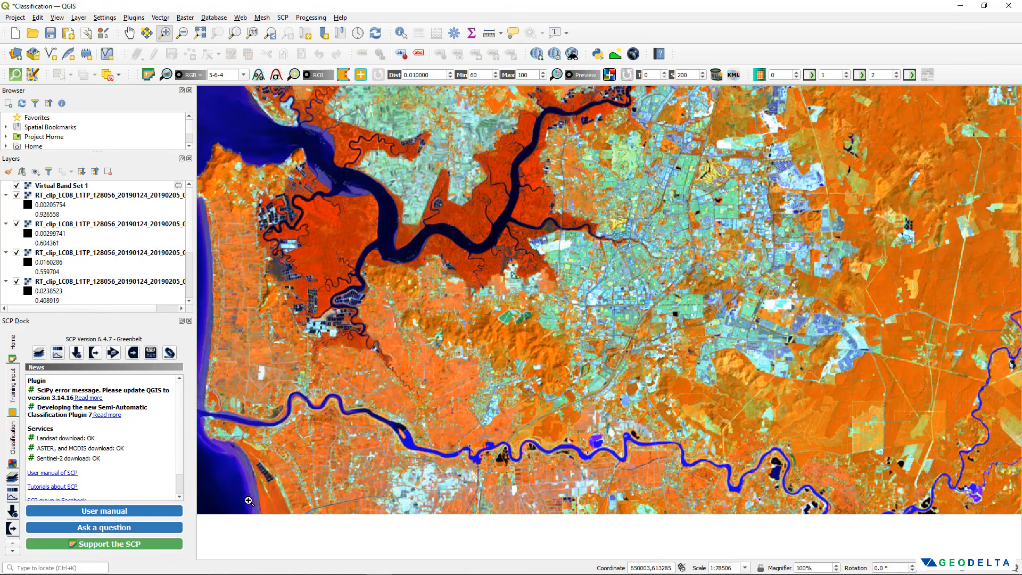
drag(140, 318, 142, 238)
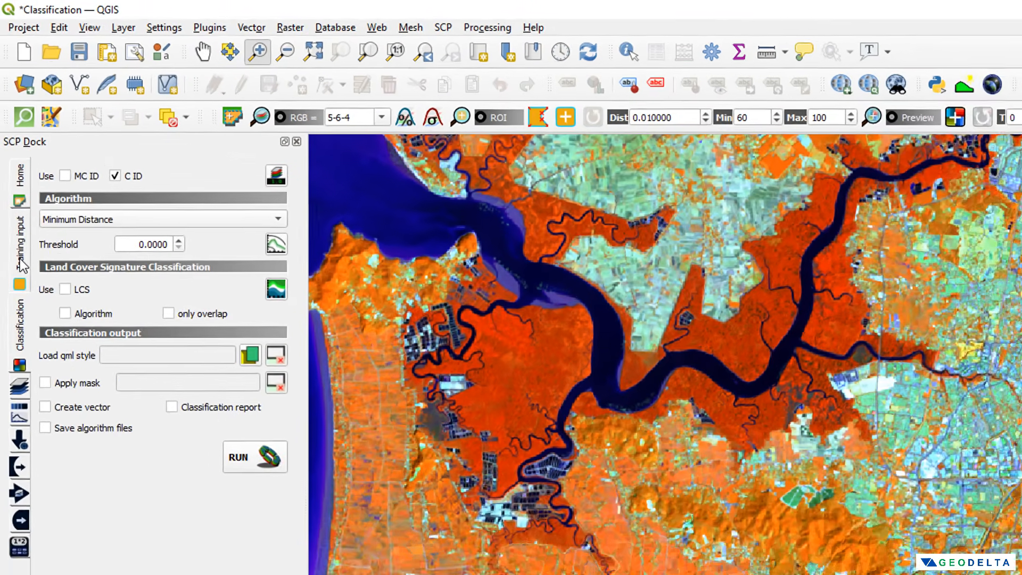
Start a new SCP training input and create a folder named TRAINING INPUTS in the 8. Landcover Classification using QGIS 3 folder
click(15, 169)
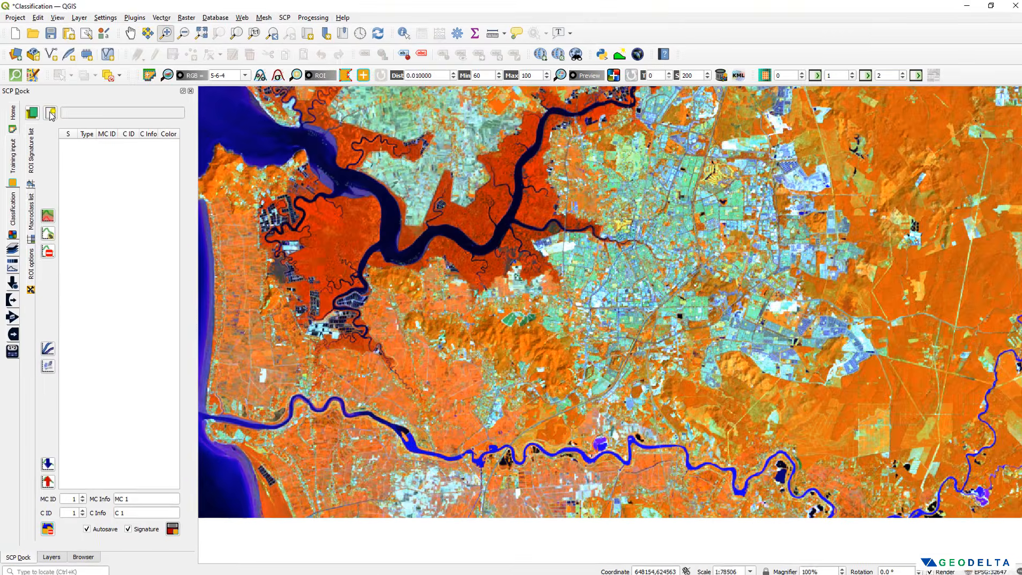
click(88, 199)
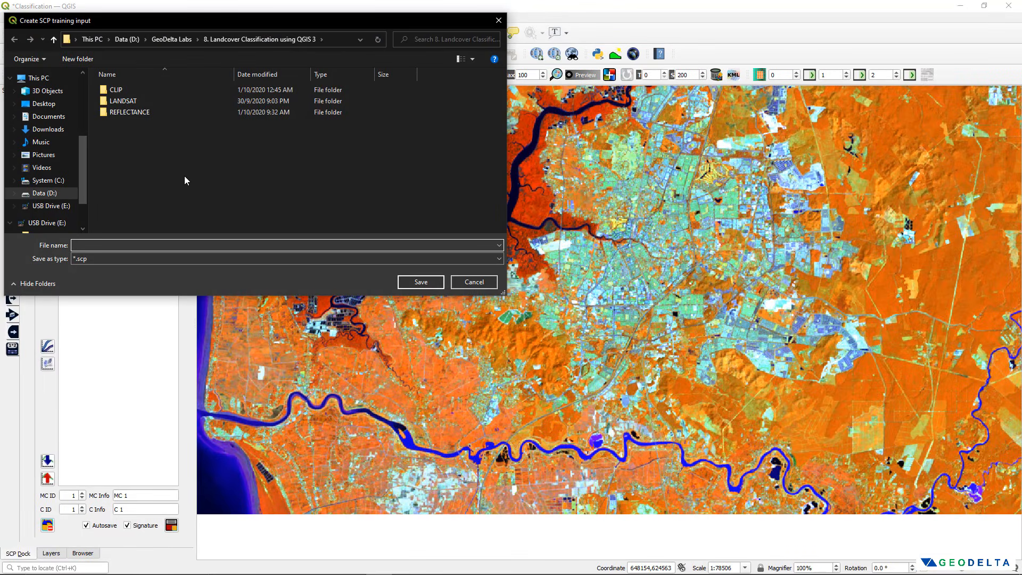
right_click(154, 183)
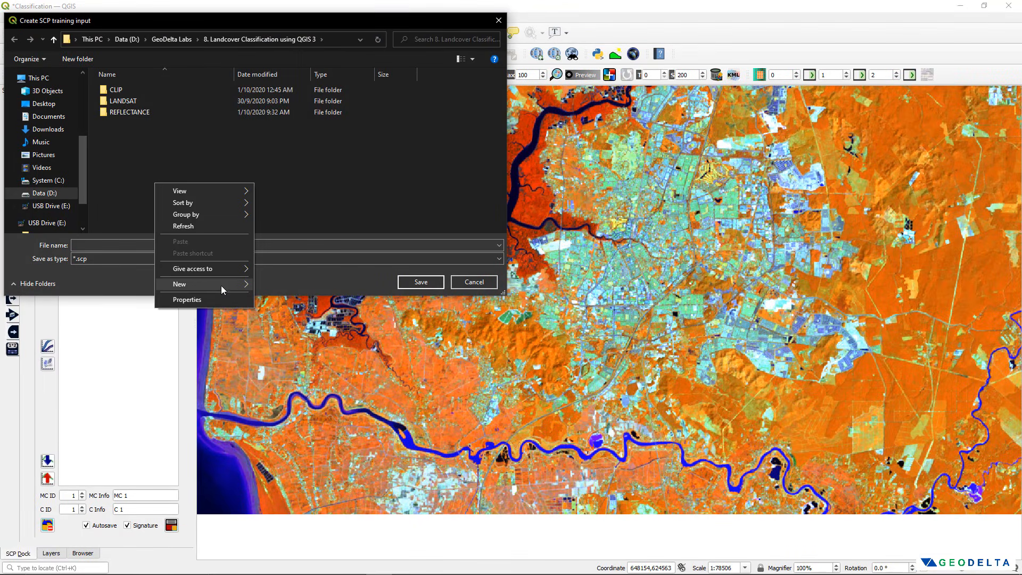
mouse_move(221, 284)
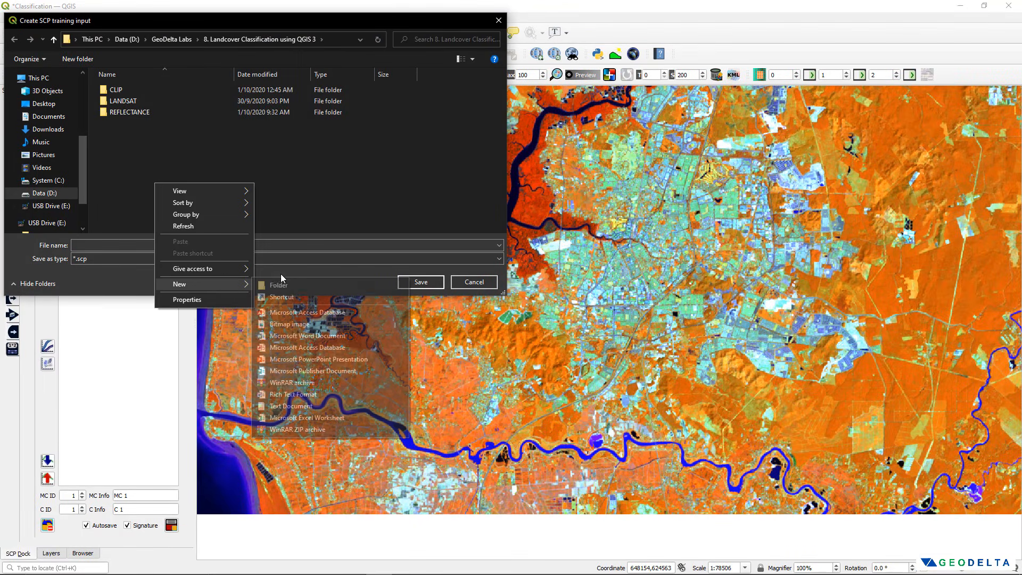
click(312, 284)
text(TRAINING INPUTS)
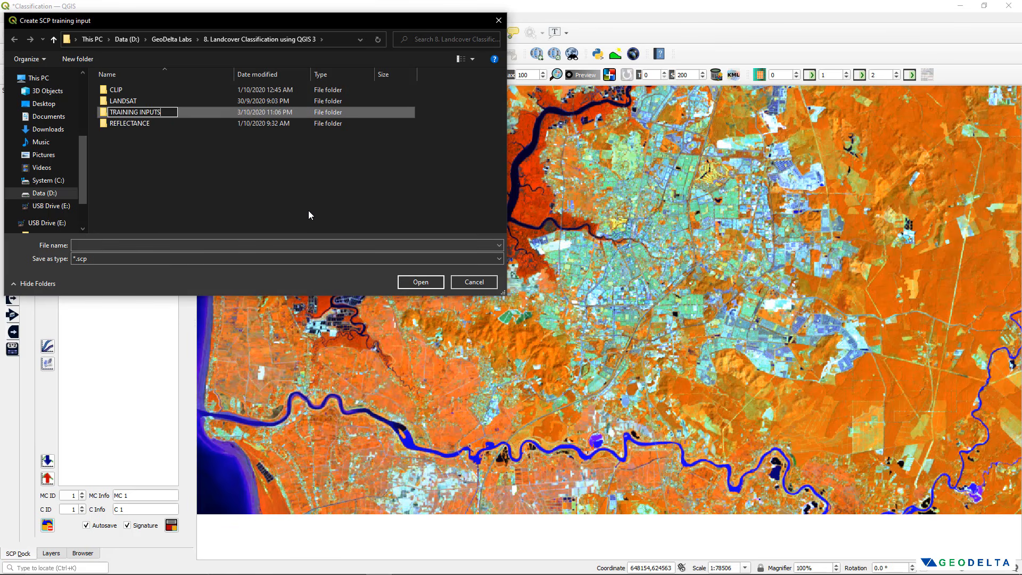
key(Return)
Save the new training input as training_inputs in the TRAINING INPUTS folder
click(162, 119)
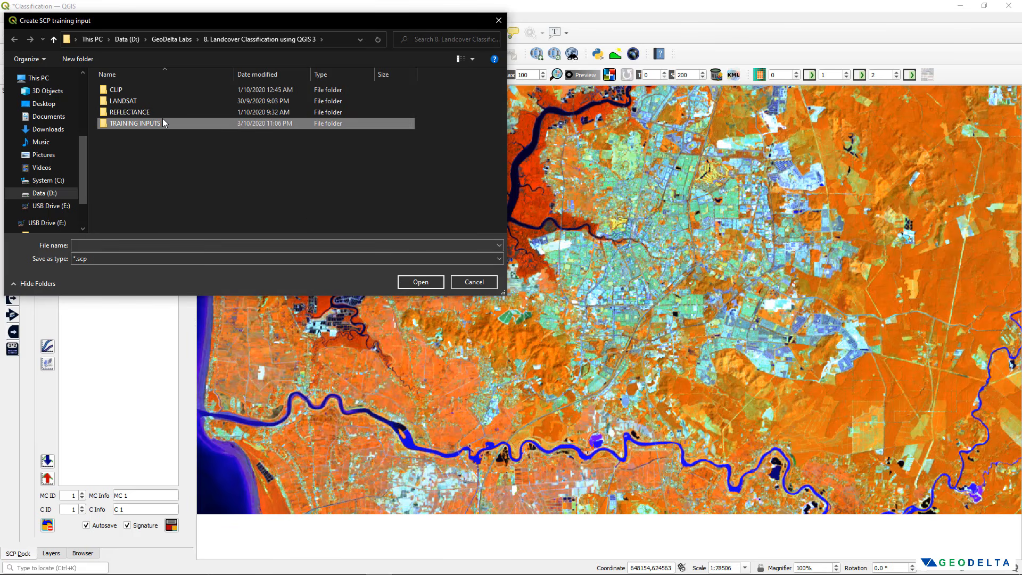
key(Return)
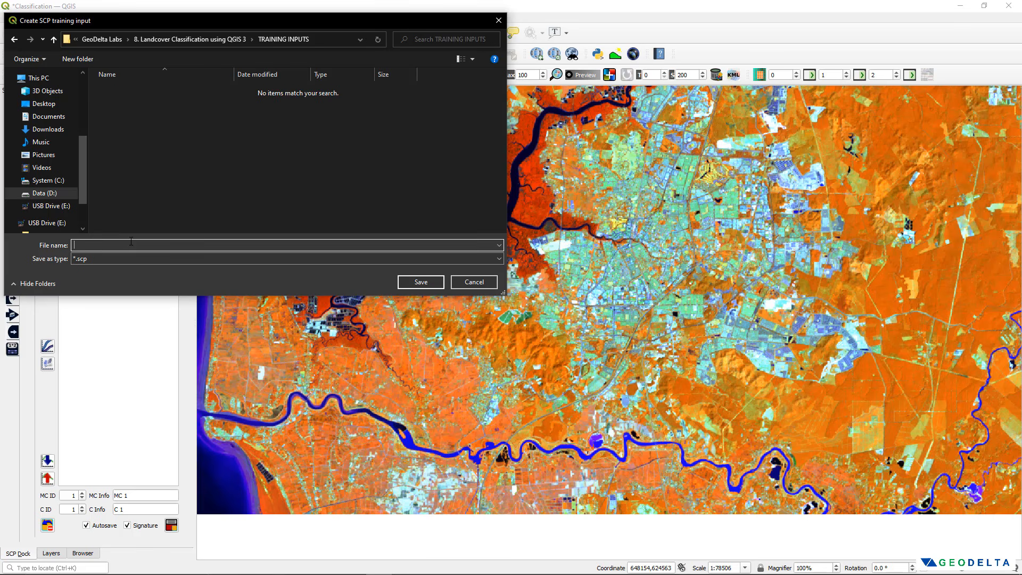
text(training_inputs)
click(408, 280)
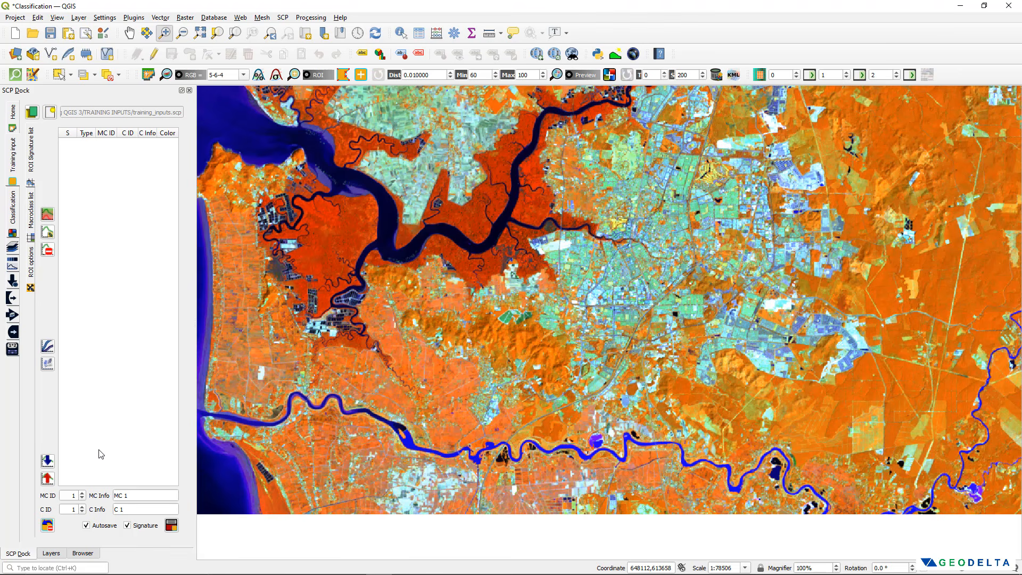
Set the training signature's macroclass name to Water Bodies and its class name to Rivers
click(67, 495)
double_click(74, 495)
click(71, 509)
double_click(73, 508)
drag(69, 494, 100, 502)
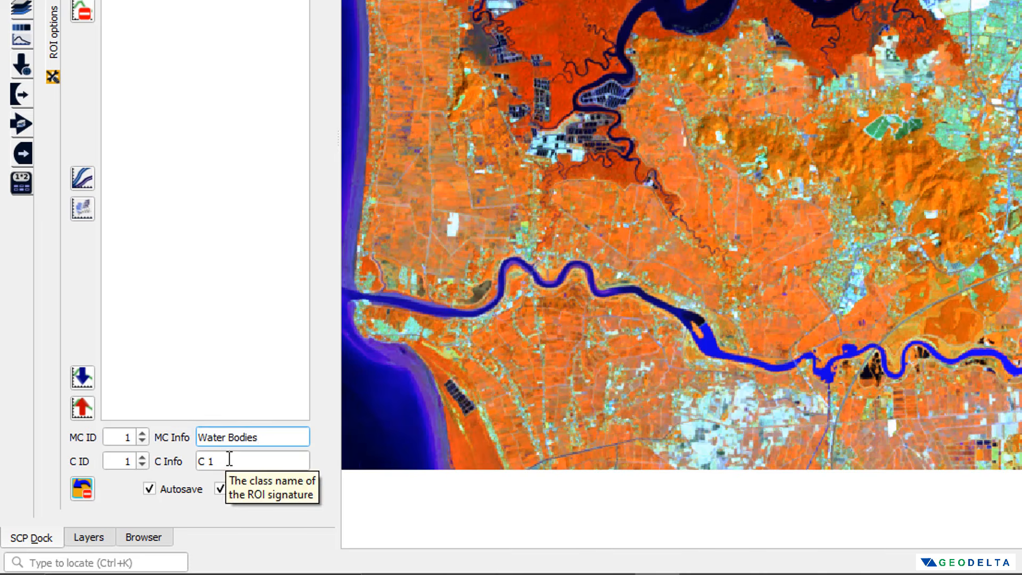
drag(229, 459, 196, 463)
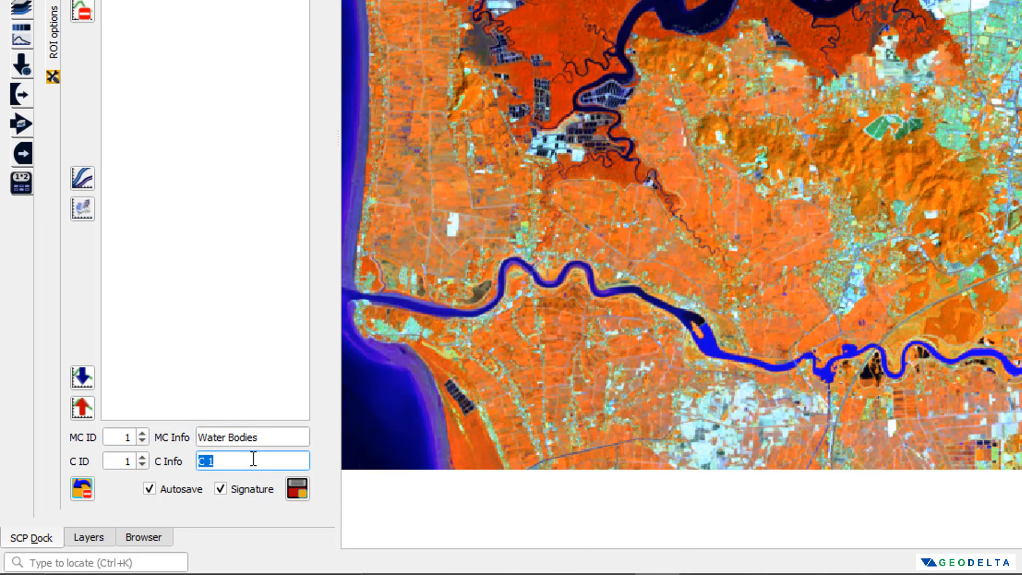
text(Rivers)
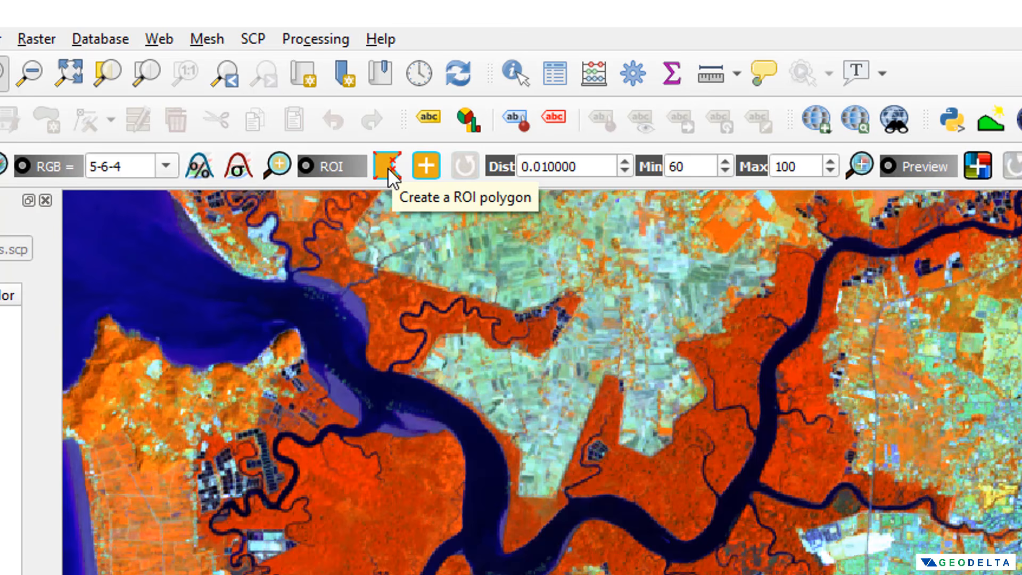
Draw a ROI polygon over the wide dark river stretch just above its sharp bend through the mangroves
click(388, 168)
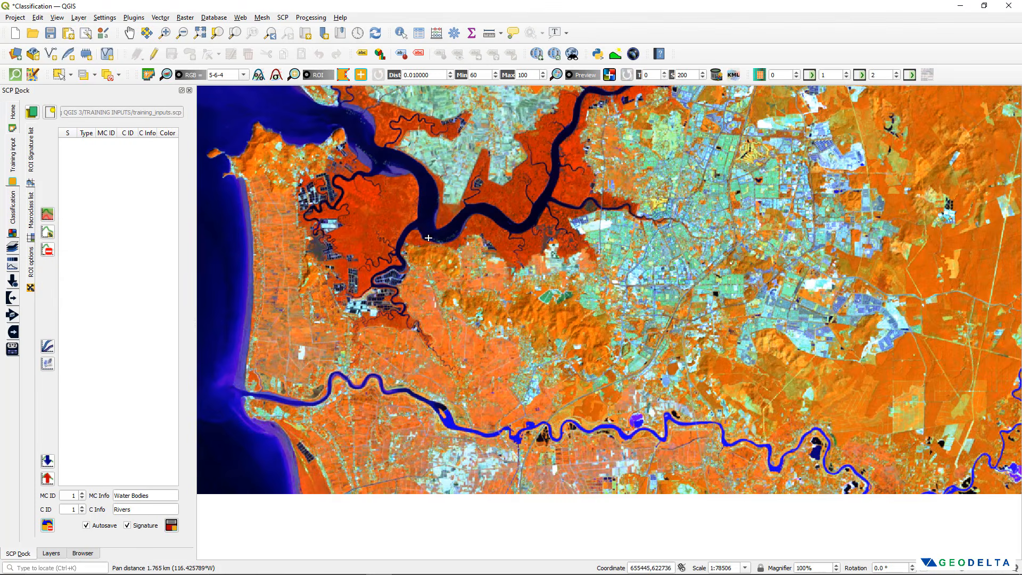
scroll(438, 217, up, 2)
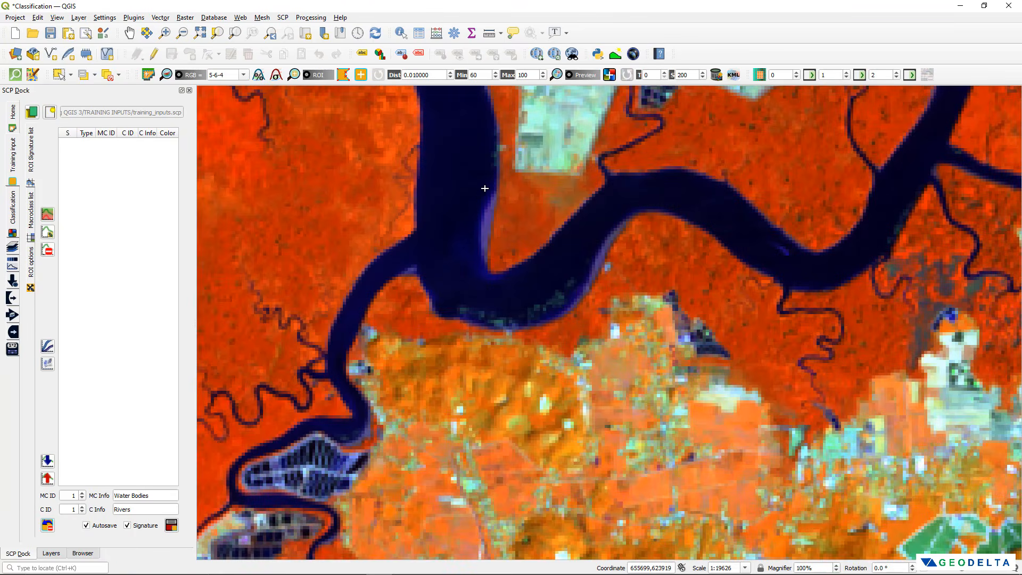
click(485, 188)
click(486, 158)
click(488, 133)
click(469, 122)
click(442, 124)
click(428, 126)
click(425, 156)
click(423, 200)
click(423, 230)
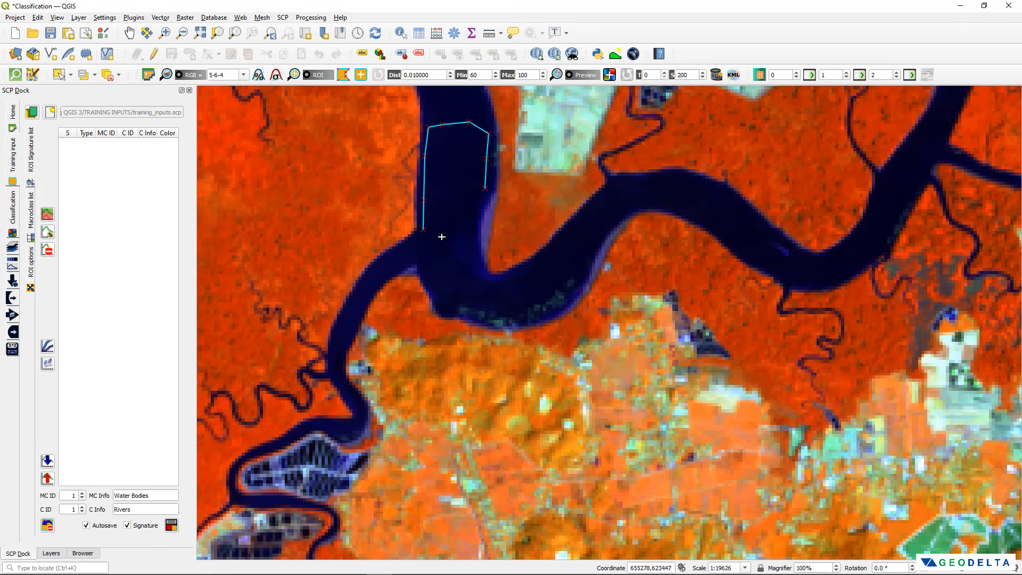
click(442, 236)
click(466, 241)
click(477, 238)
click(477, 214)
right_click(484, 192)
Add a small ROI polygon in the same river on the meander east of the first polygon
scroll(496, 276, down, 2)
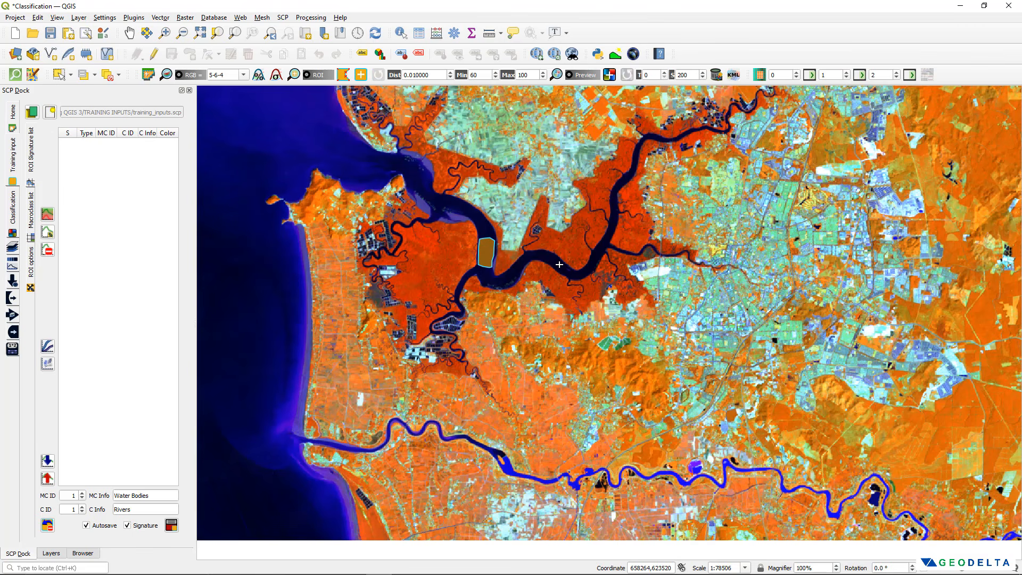
scroll(559, 262, up, 2)
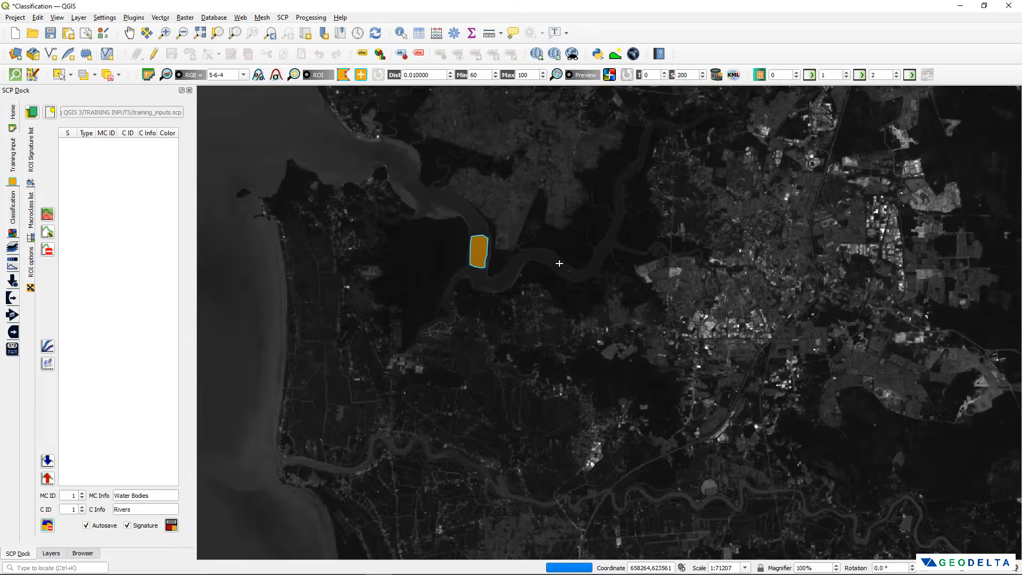
click(558, 254)
click(535, 241)
click(516, 240)
click(516, 249)
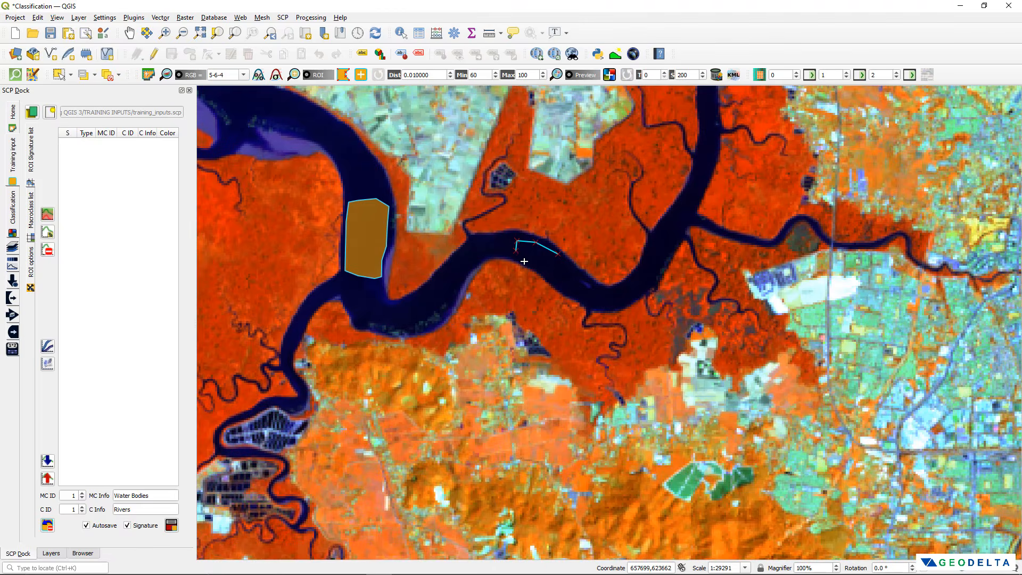
click(523, 261)
click(540, 269)
right_click(557, 264)
Add a ROI polygon over the bright blue water just below the small island in the southern river
scroll(595, 288, down, 1)
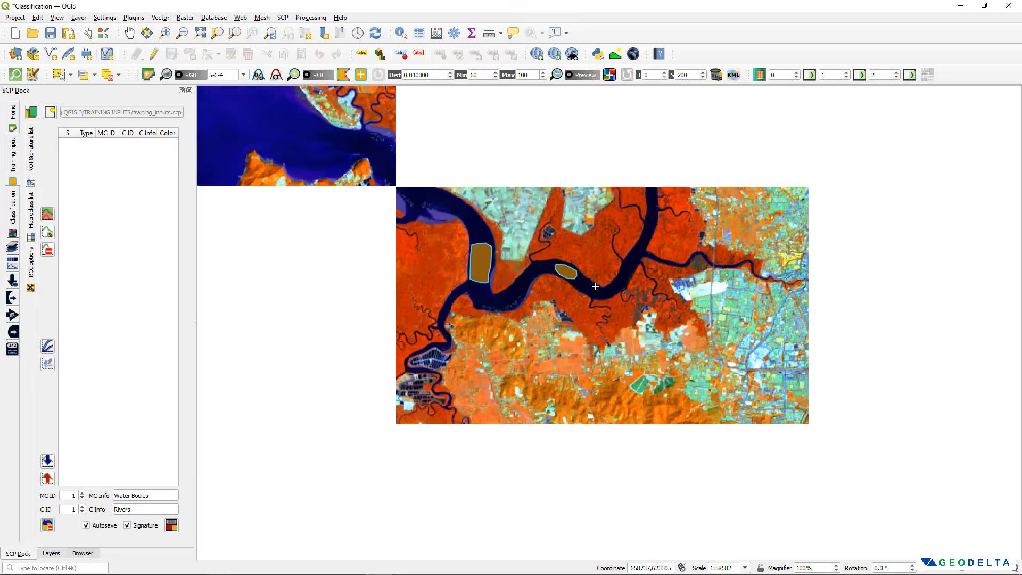
drag(493, 387, 546, 227)
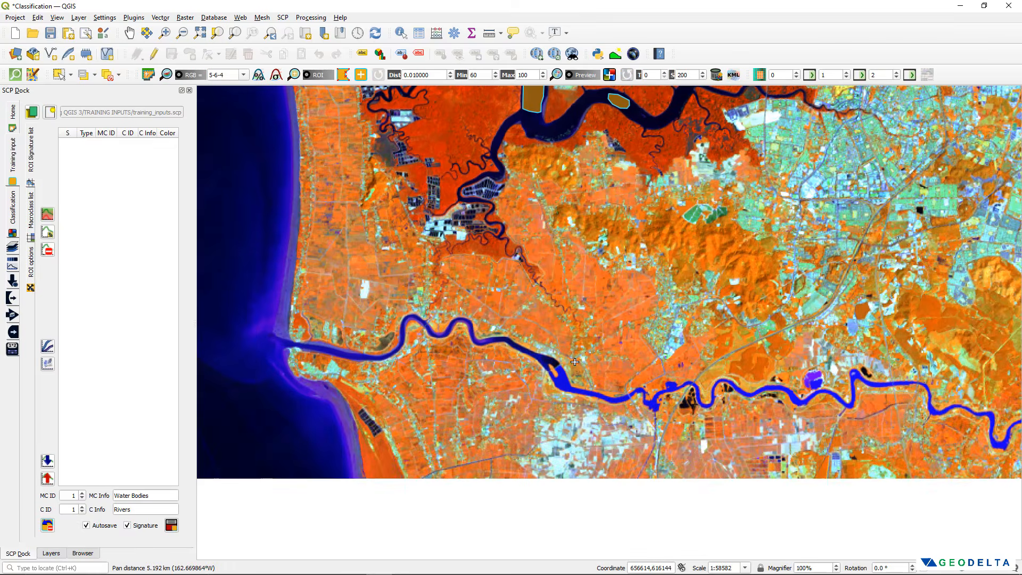
scroll(568, 387, up, 3)
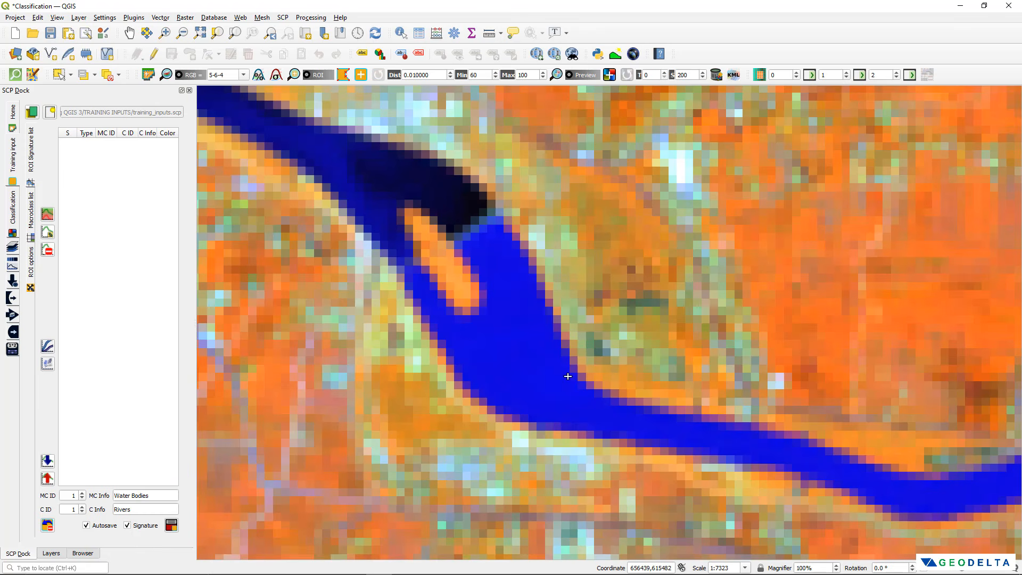
click(554, 358)
click(537, 323)
click(495, 324)
click(471, 342)
click(472, 373)
click(505, 394)
click(533, 400)
click(552, 387)
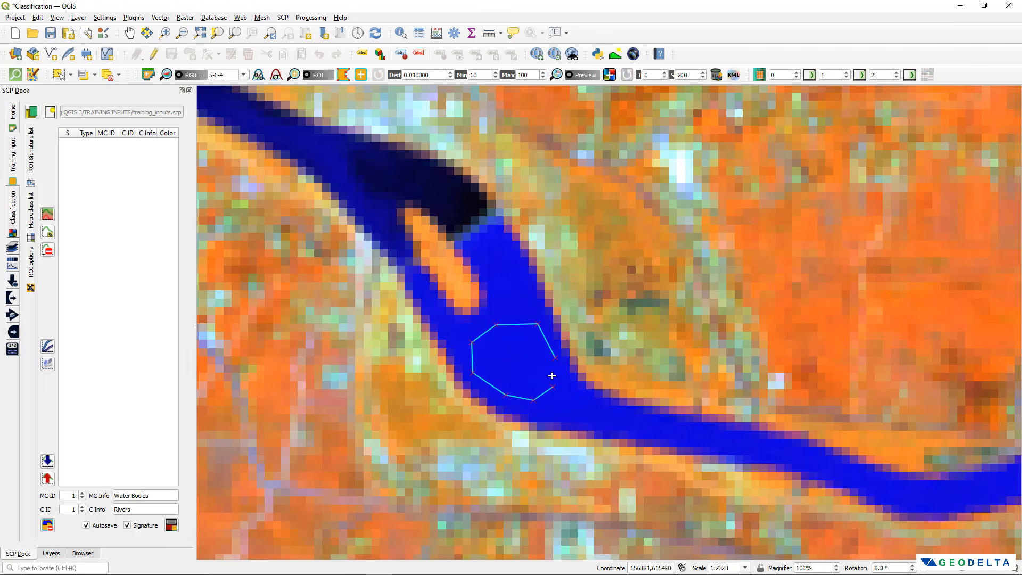
click(553, 377)
right_click(556, 368)
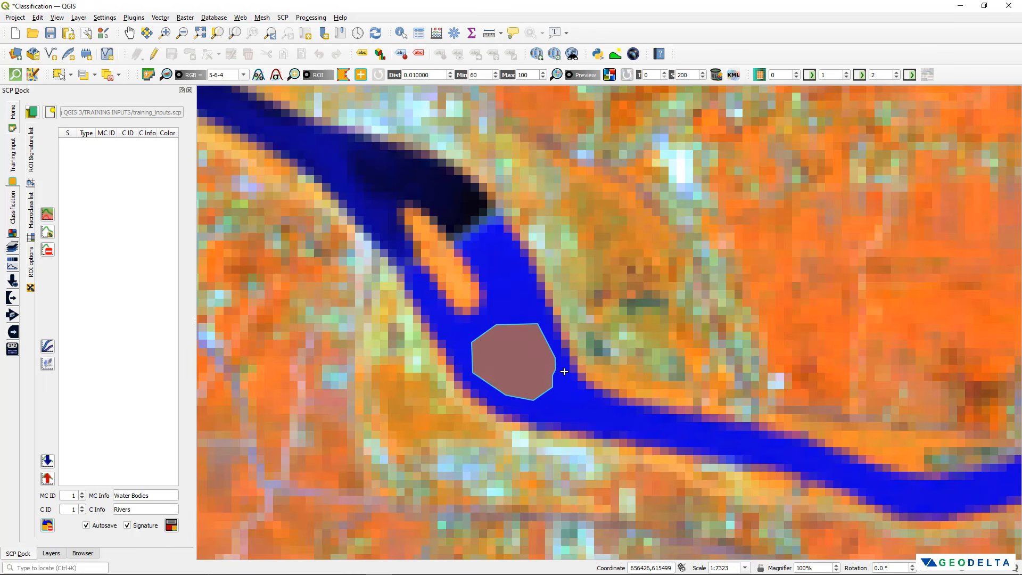
Add a ROI polygon over the dark water just above the small island in the southern river
scroll(557, 370, down, 3)
scroll(564, 372, up, 3)
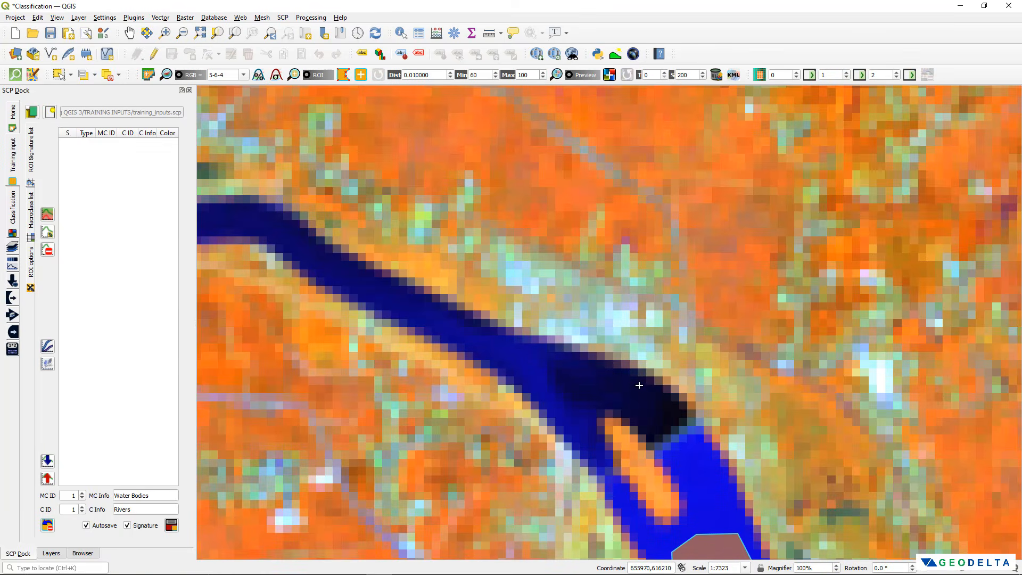
click(639, 385)
click(553, 354)
click(486, 334)
click(484, 350)
click(542, 384)
click(565, 427)
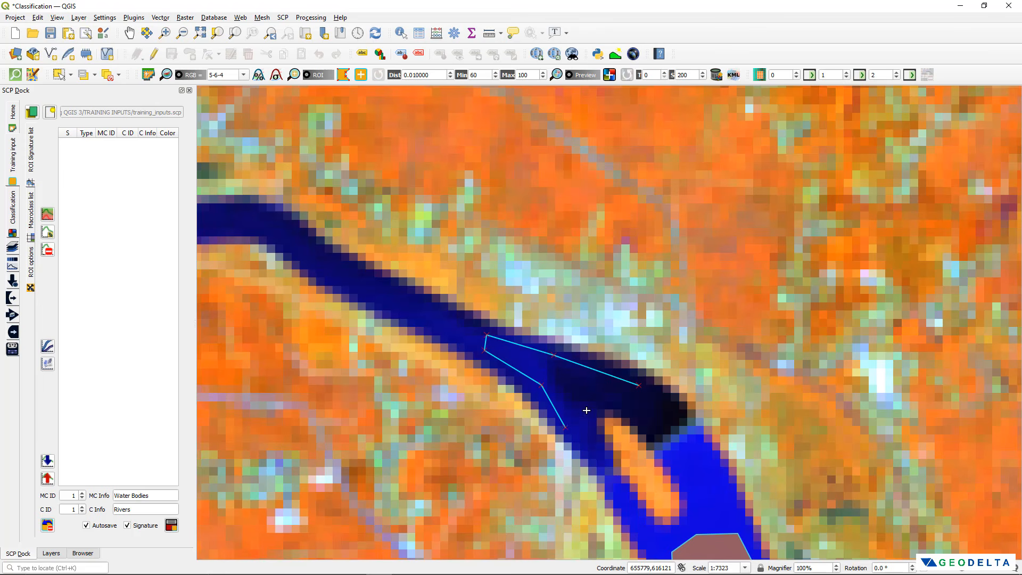
click(586, 410)
click(620, 399)
click(646, 421)
click(664, 414)
right_click(654, 392)
Save the temporary river ROI polygons to the training input as the Rivers class
scroll(647, 389, down, 4)
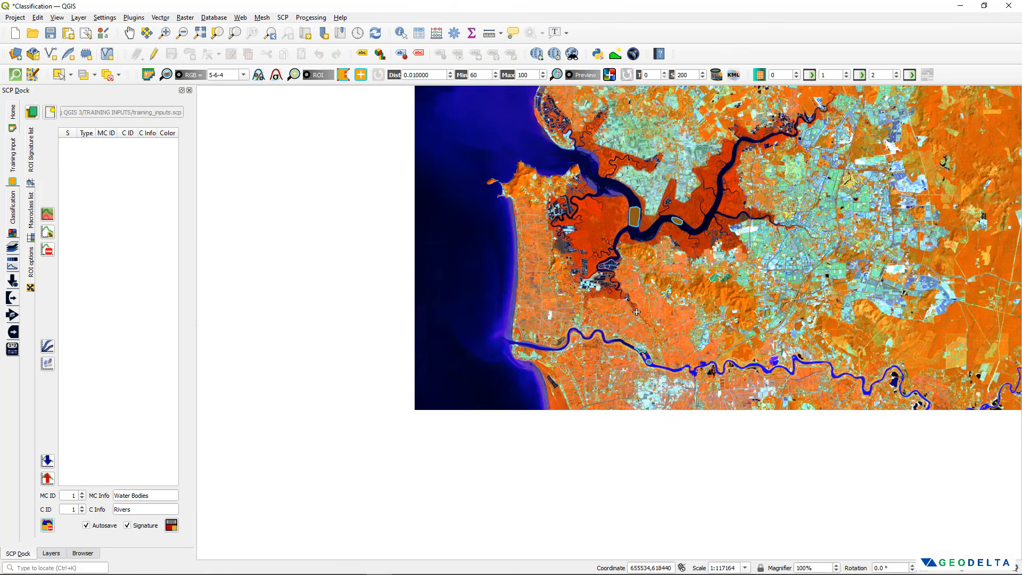
drag(636, 308, 534, 308)
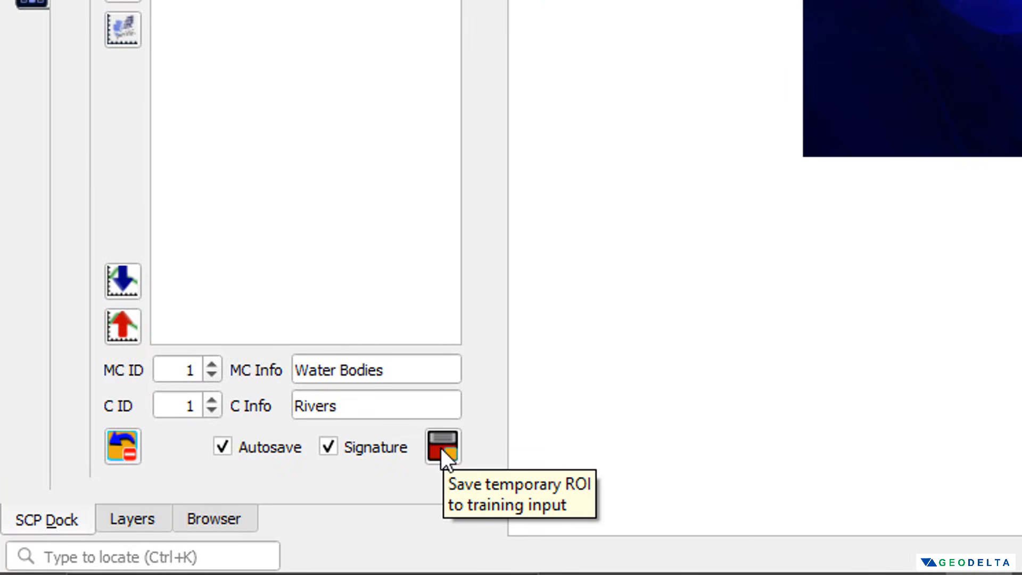
click(441, 448)
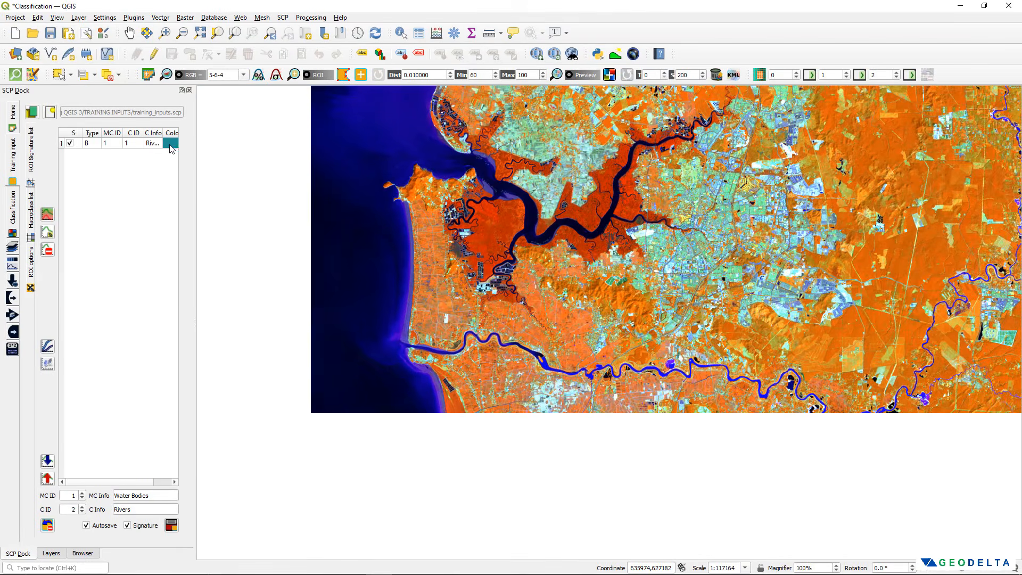
Set the colour of the Rivers signature to blue #0000ff
double_click(171, 143)
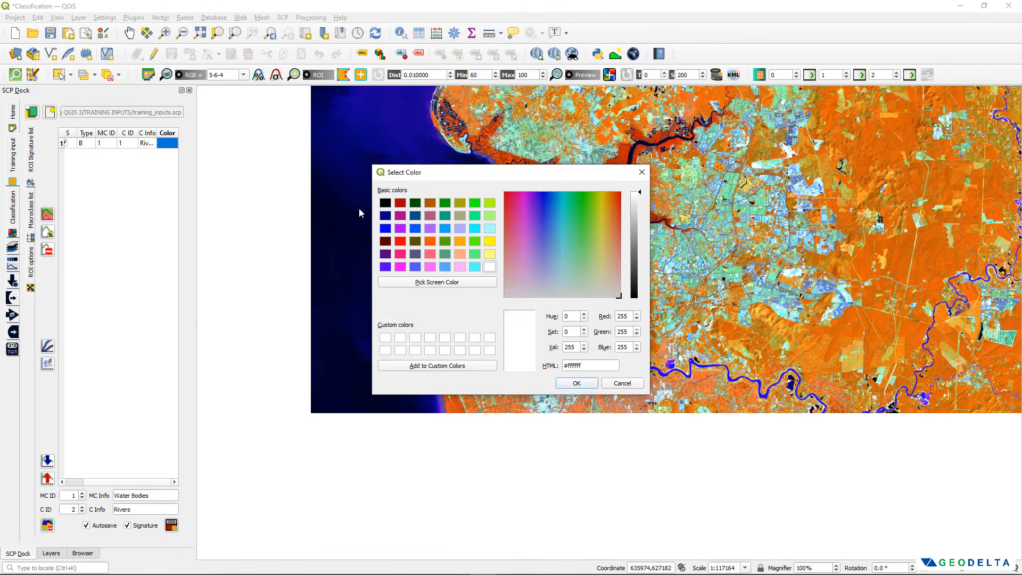
click(385, 229)
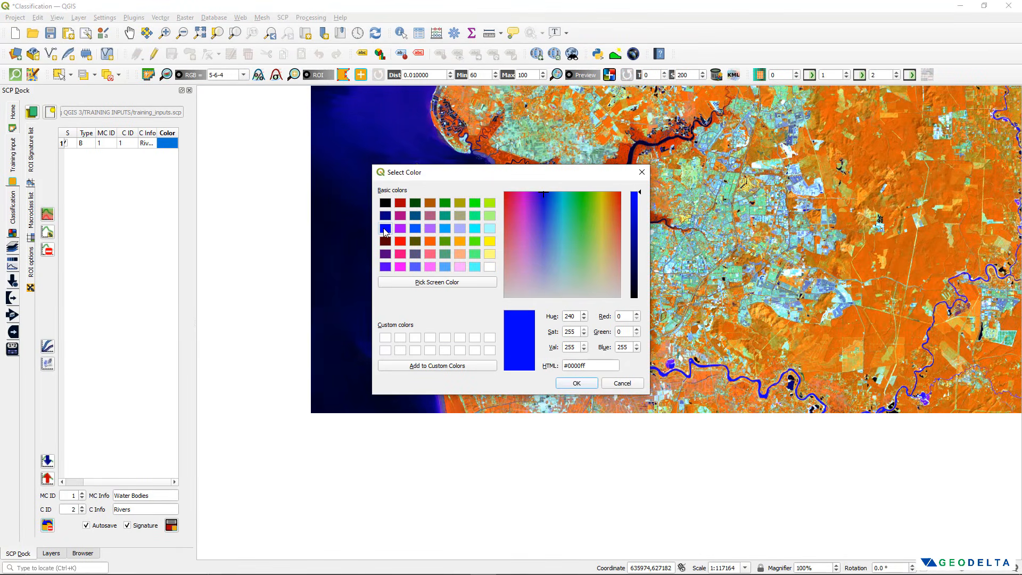
click(576, 383)
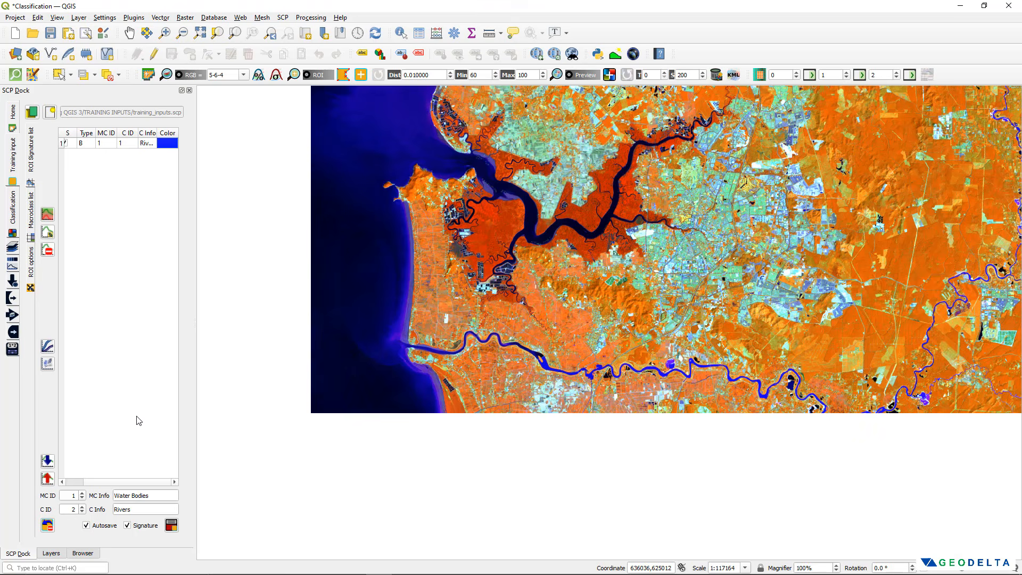
Name the next class, C ID 2, Ponds within the Water Bodies macroclass
scroll(673, 204, up, 6)
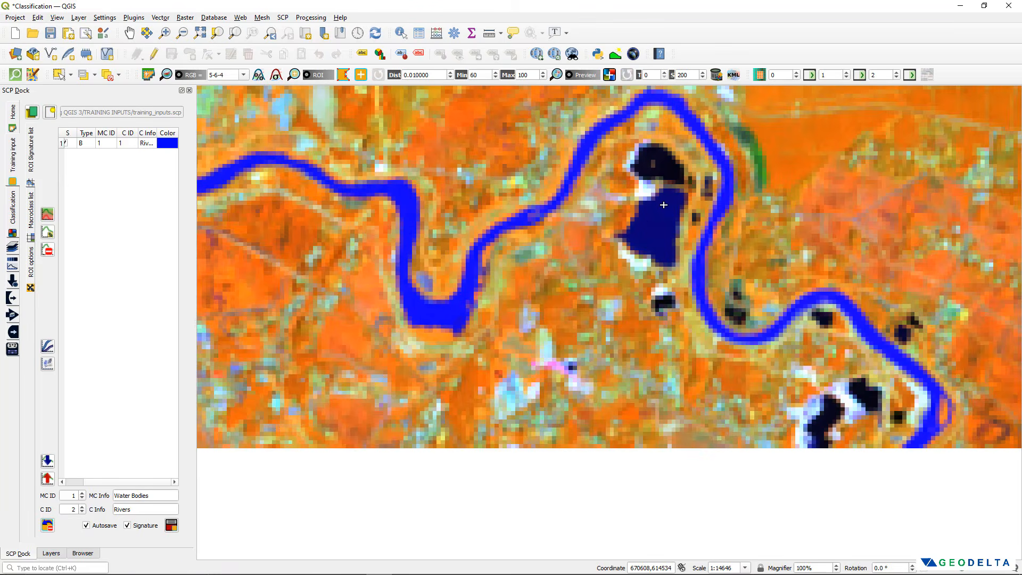
scroll(664, 205, down, 2)
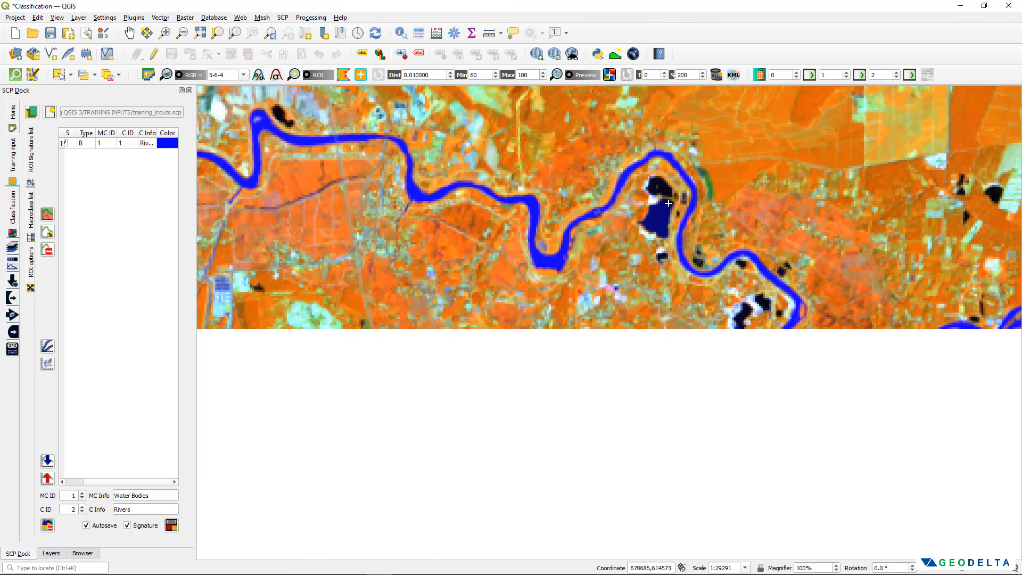
scroll(639, 216, down, 4)
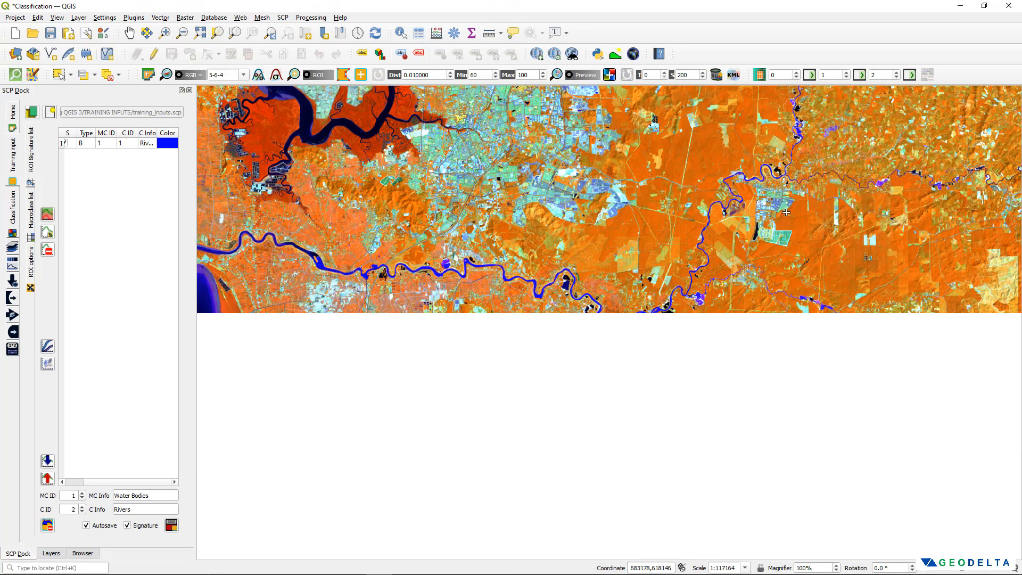
scroll(496, 294, up, 1)
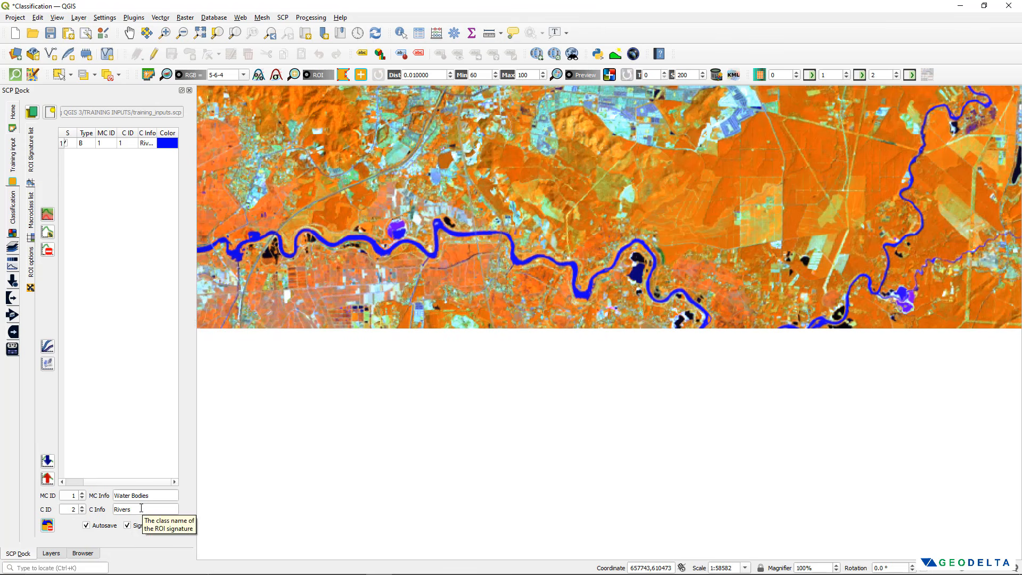
drag(130, 509, 114, 509)
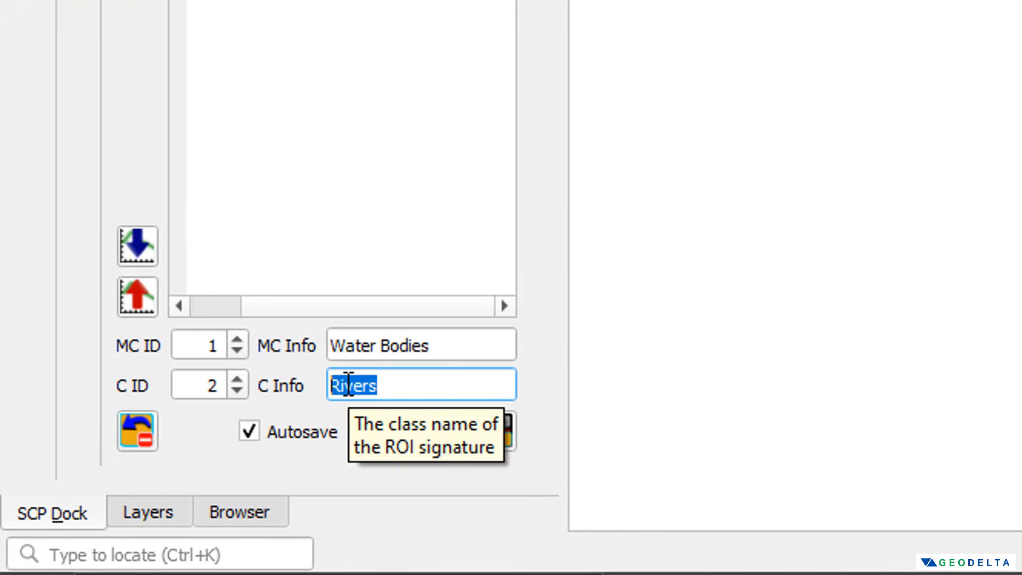
text(Ponds)
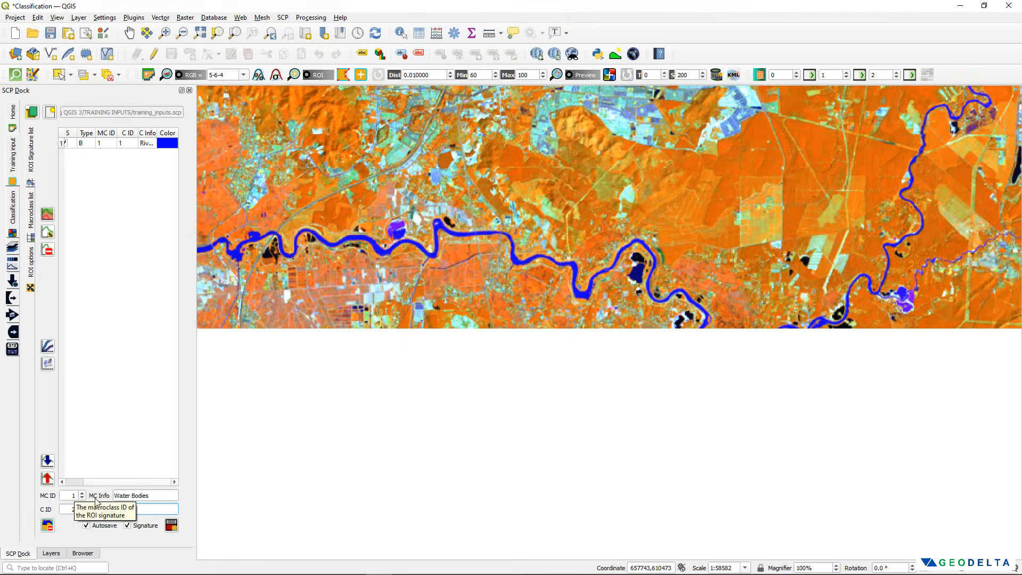
Draw ROI polygons over the dark blue pond inside the southern river's loop and the black pond just north of it
scroll(574, 202, down, 1)
scroll(612, 208, up, 3)
drag(470, 178, 542, 284)
click(546, 300)
click(547, 263)
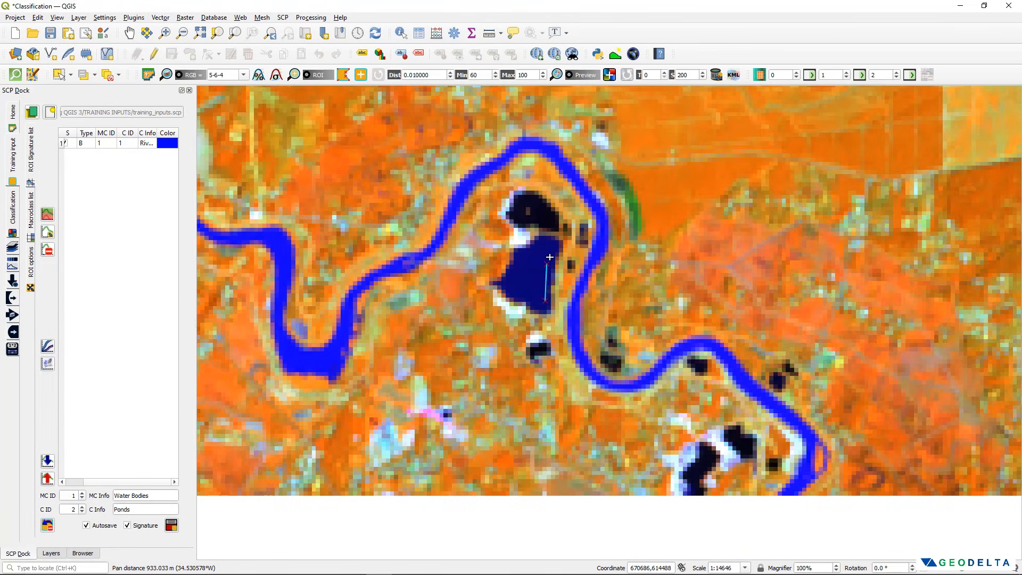
click(541, 247)
click(519, 255)
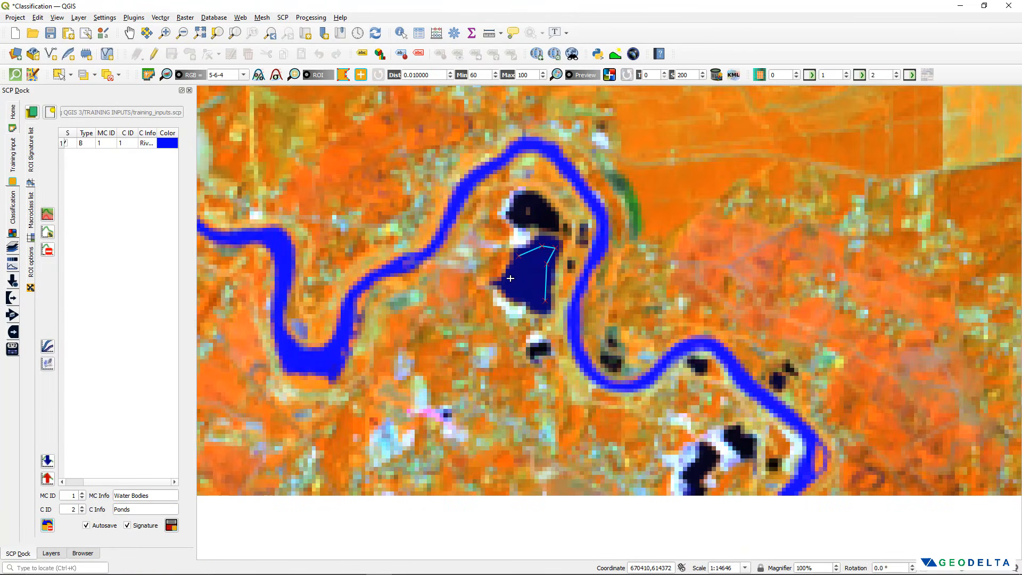
click(507, 284)
click(526, 294)
right_click(540, 304)
click(543, 221)
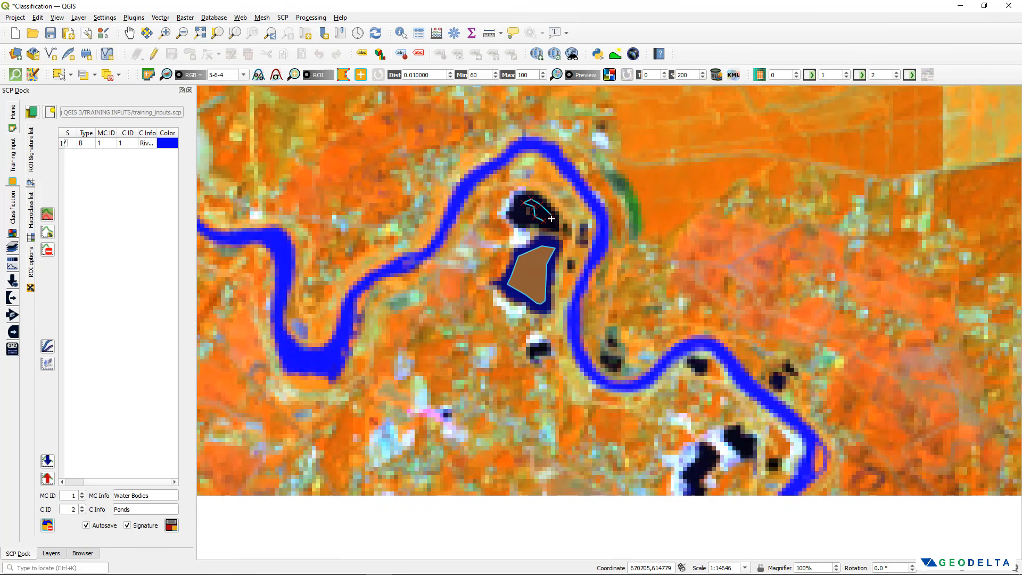
right_click(552, 219)
Add a ROI polygon over the black pond beside the narrow river farther northeast, just below the purple patch
scroll(621, 298, down, 2)
scroll(611, 171, up, 2)
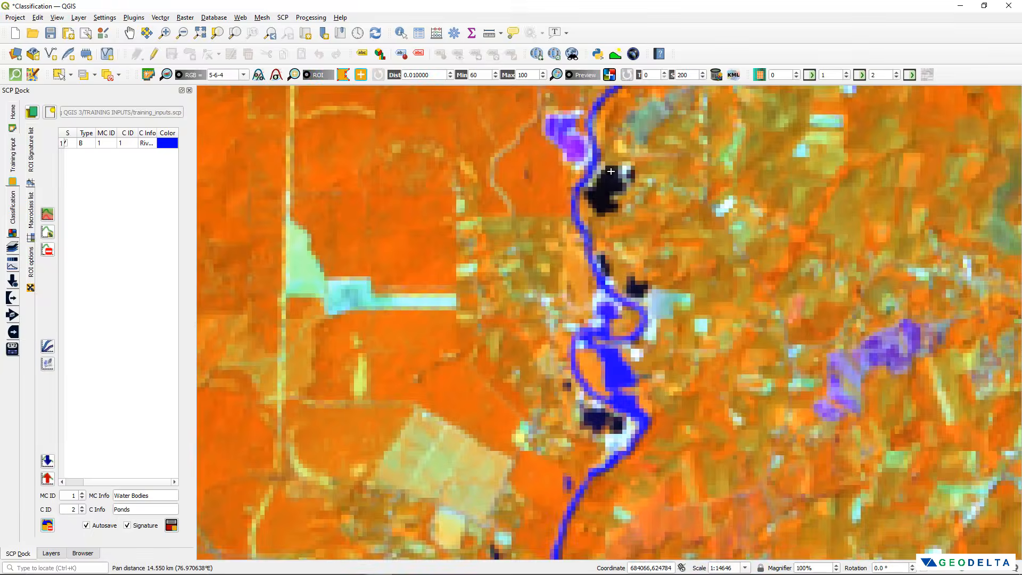
scroll(610, 172, up, 2)
click(560, 159)
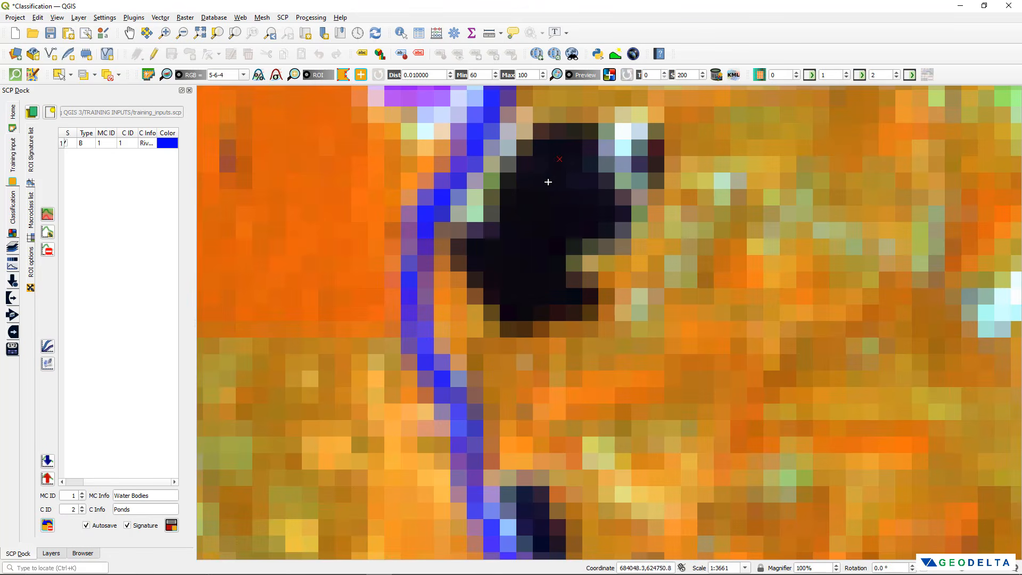
click(531, 190)
click(516, 223)
click(490, 253)
click(506, 287)
click(547, 299)
click(554, 271)
click(563, 226)
click(593, 223)
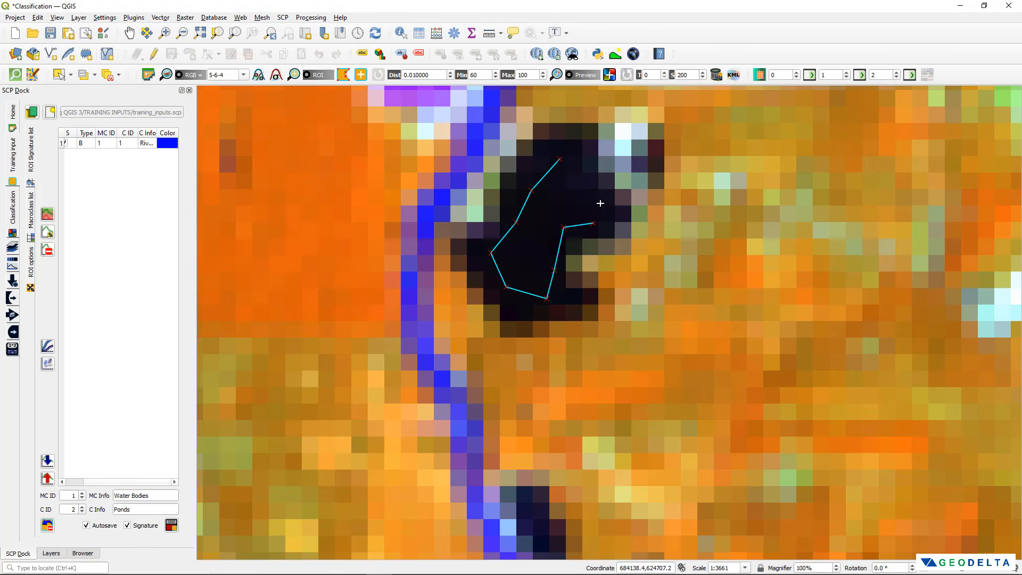
click(598, 199)
click(573, 179)
right_click(569, 165)
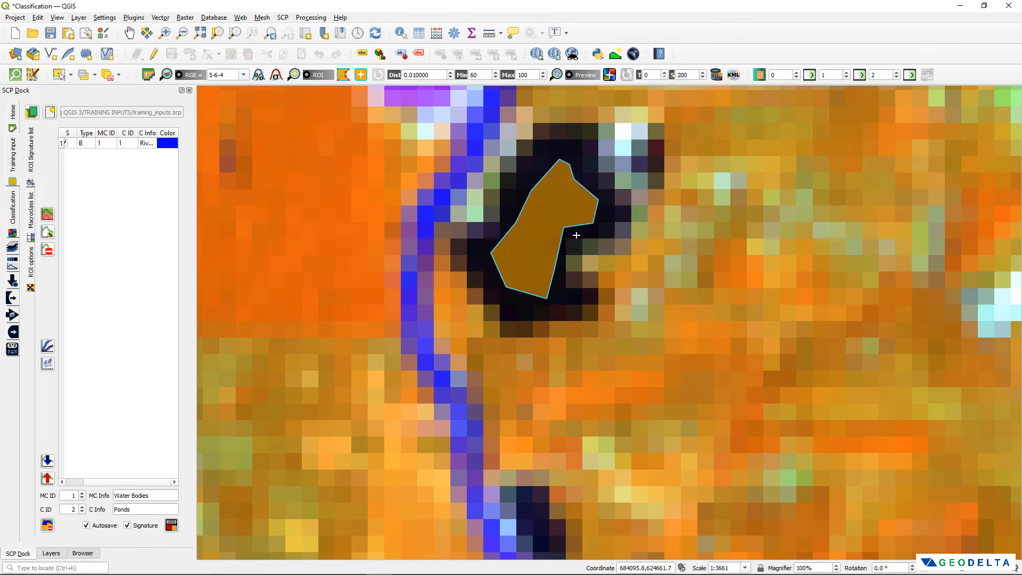
Add a ROI polygon over the black pond south of the wide dark river west of the city, beside the narrow dark blue strip
scroll(575, 227, down, 5)
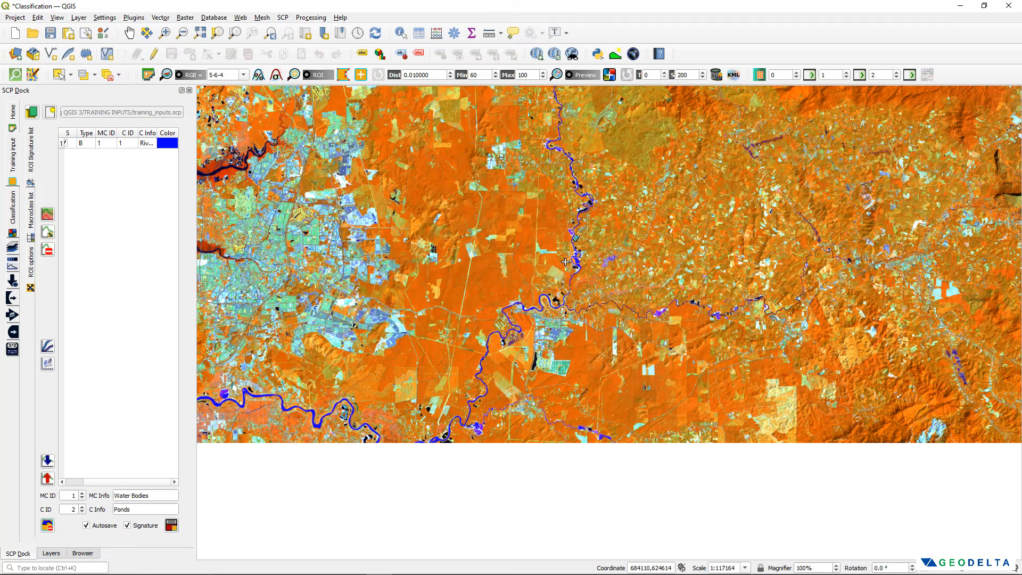
drag(508, 337, 618, 250)
drag(516, 151, 643, 434)
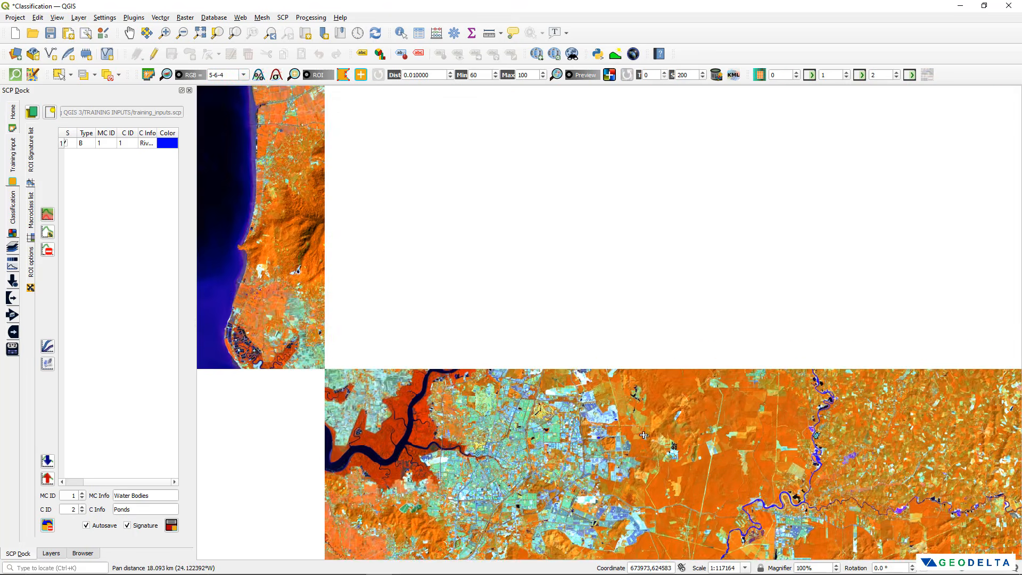
scroll(623, 358, up, 1)
scroll(483, 349, up, 3)
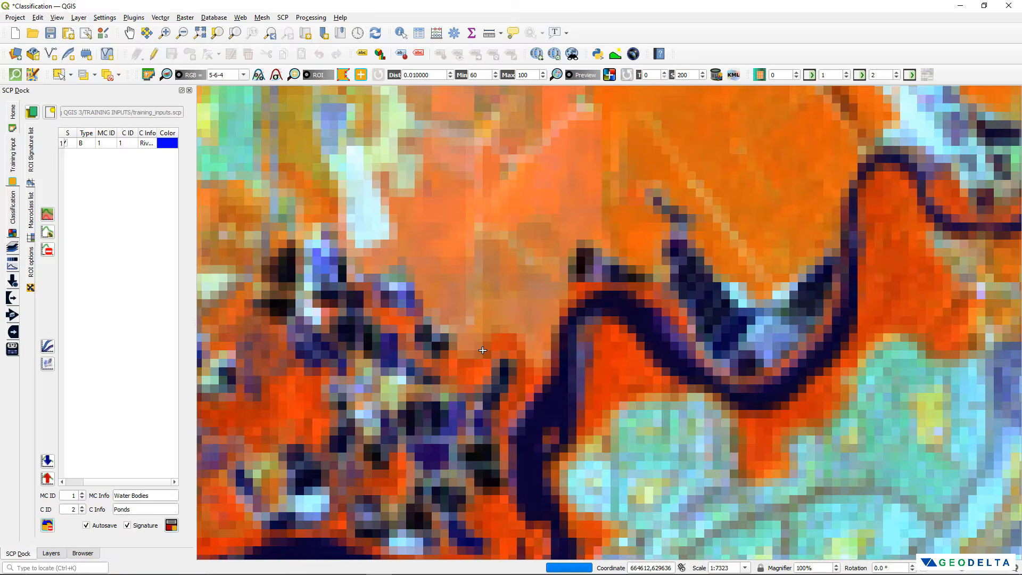
scroll(482, 350, up, 1)
click(517, 370)
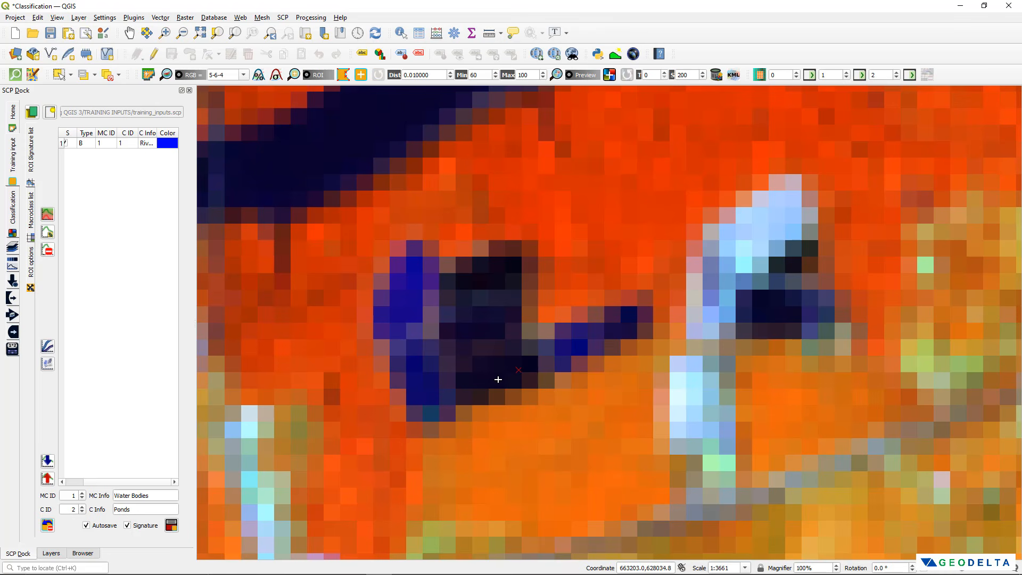
click(466, 388)
click(454, 350)
click(451, 324)
click(460, 286)
click(495, 270)
click(511, 280)
click(497, 302)
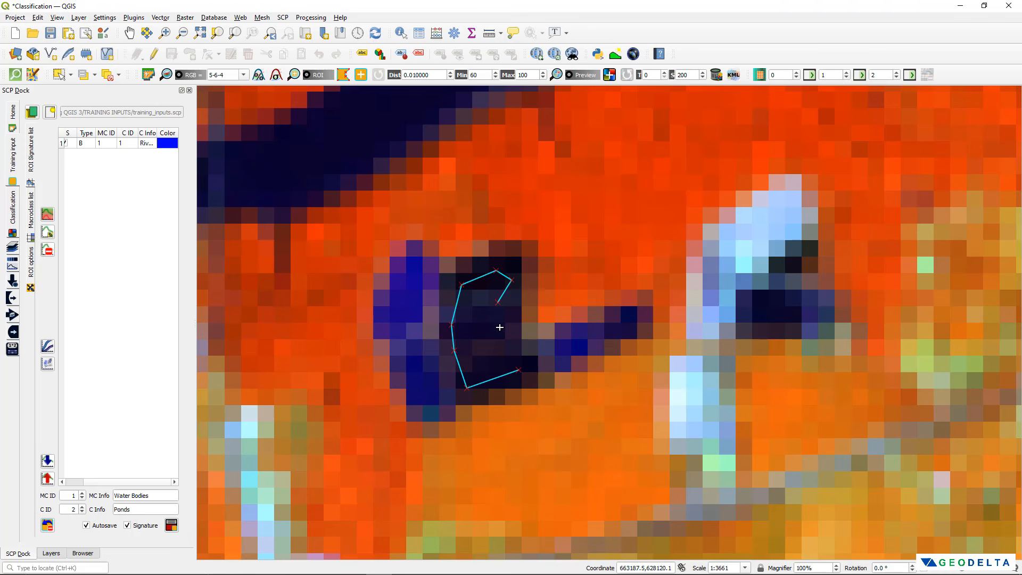
click(490, 332)
click(510, 351)
right_click(516, 360)
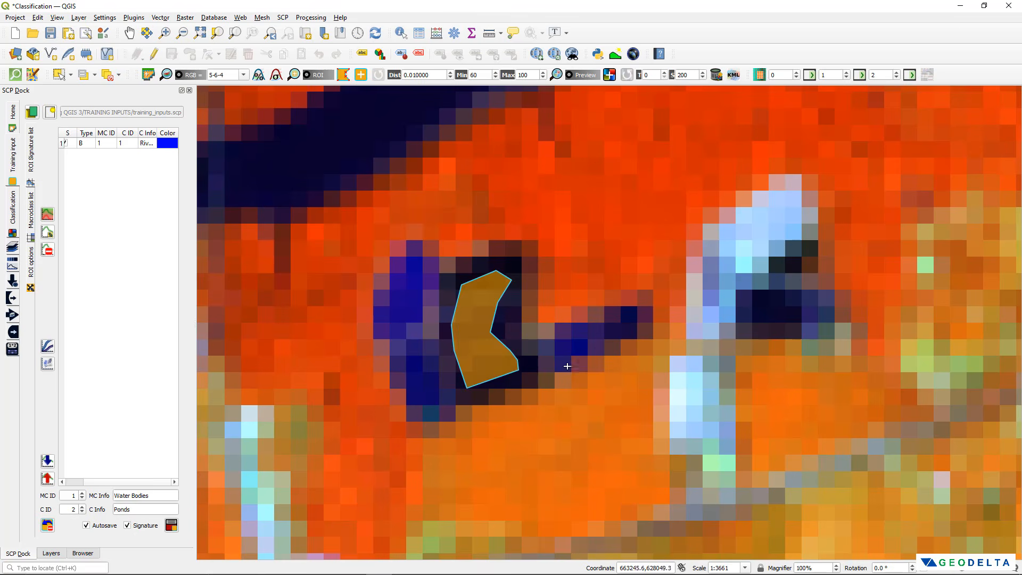
Save the drawn pond polygons as the Ponds ROI, including its spectral signature
scroll(589, 366, down, 6)
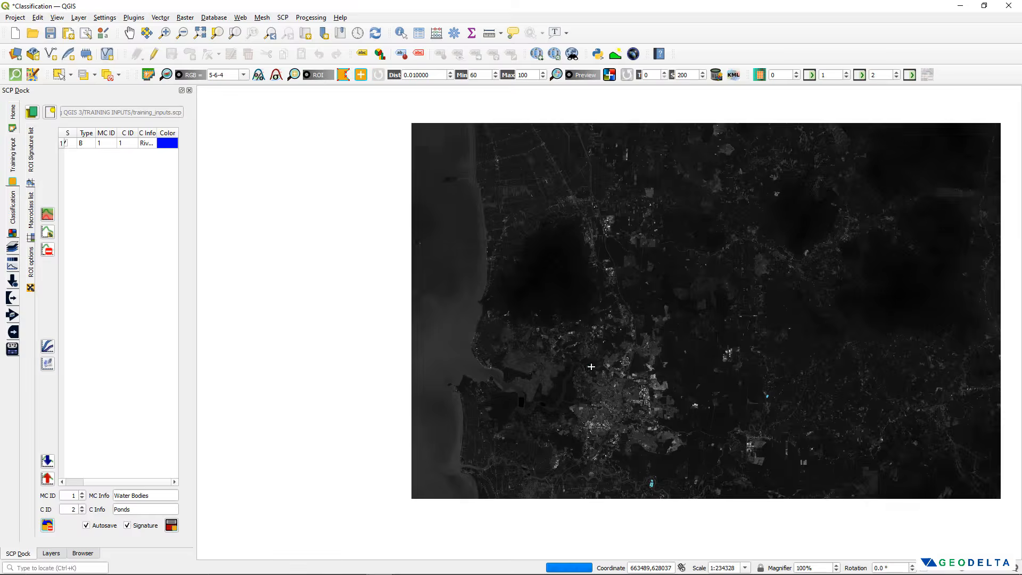
drag(591, 367, 484, 359)
scroll(485, 358, down, 1)
scroll(485, 360, up, 2)
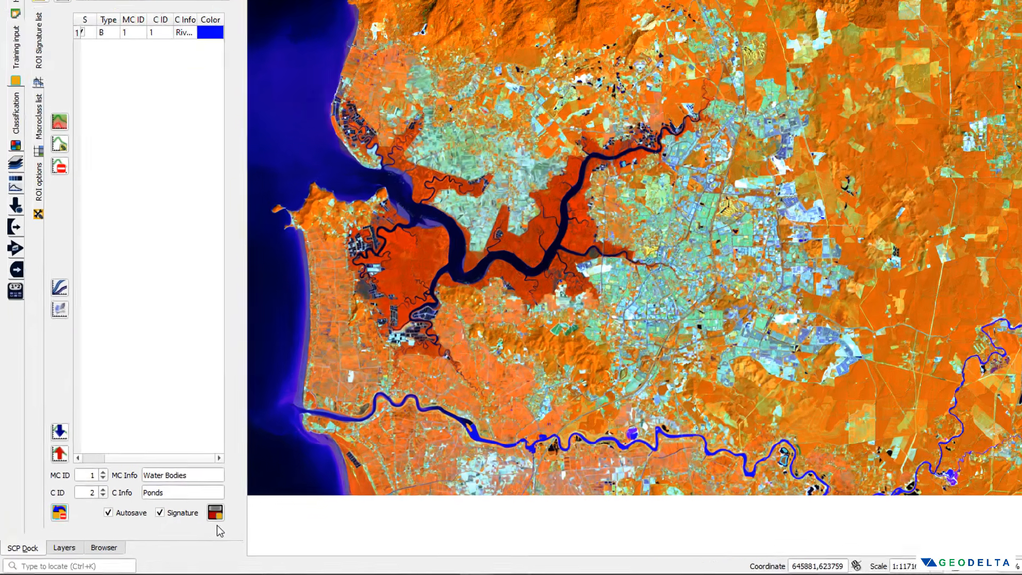
click(214, 513)
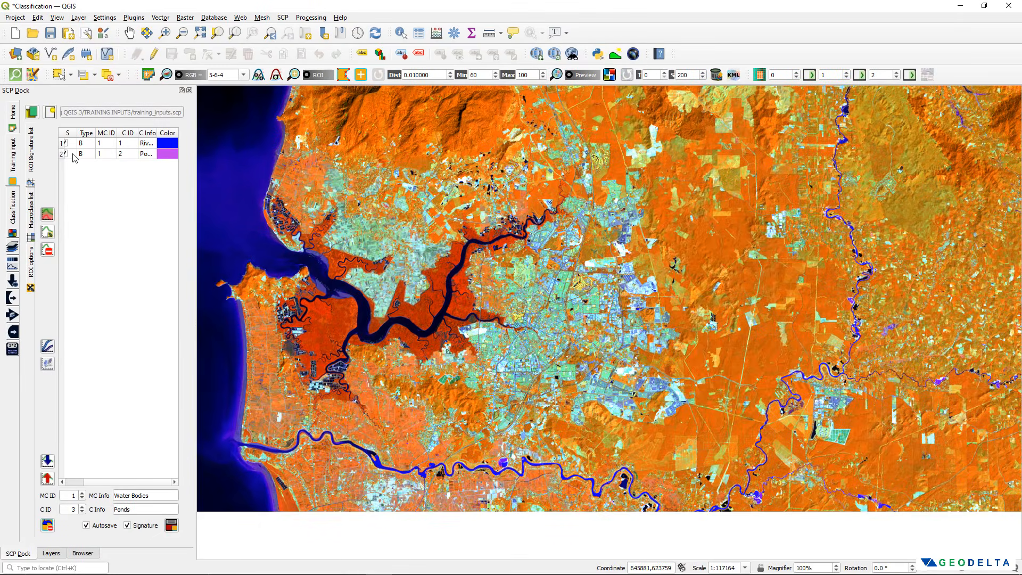
Set the colour of the Ponds signature to cyan
click(107, 154)
click(125, 155)
double_click(171, 155)
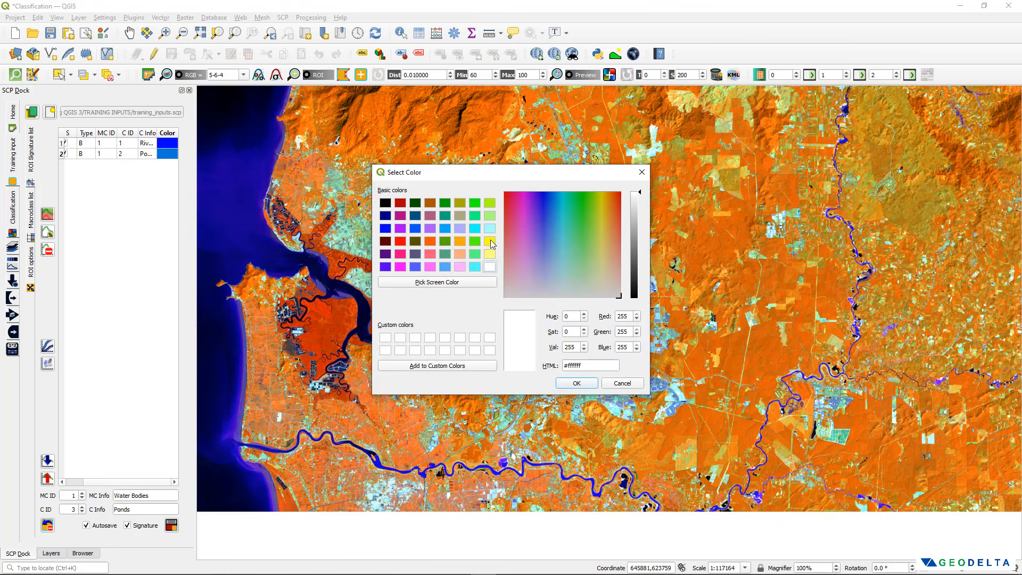
click(475, 229)
click(585, 384)
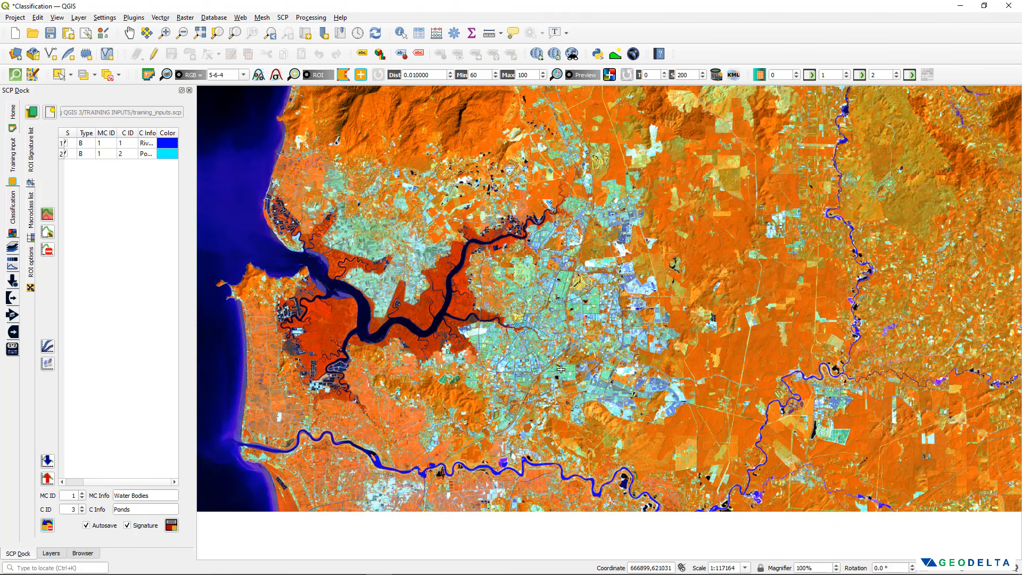
Display the imagery with the 6-5-2 band composite and look over the land north of the city
drag(486, 115, 455, 302)
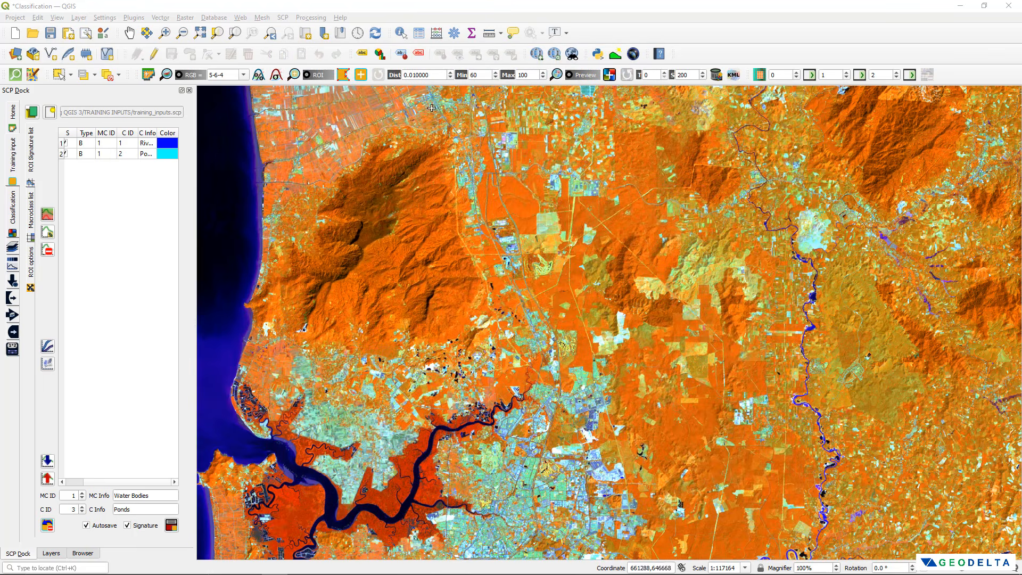
drag(224, 75, 201, 75)
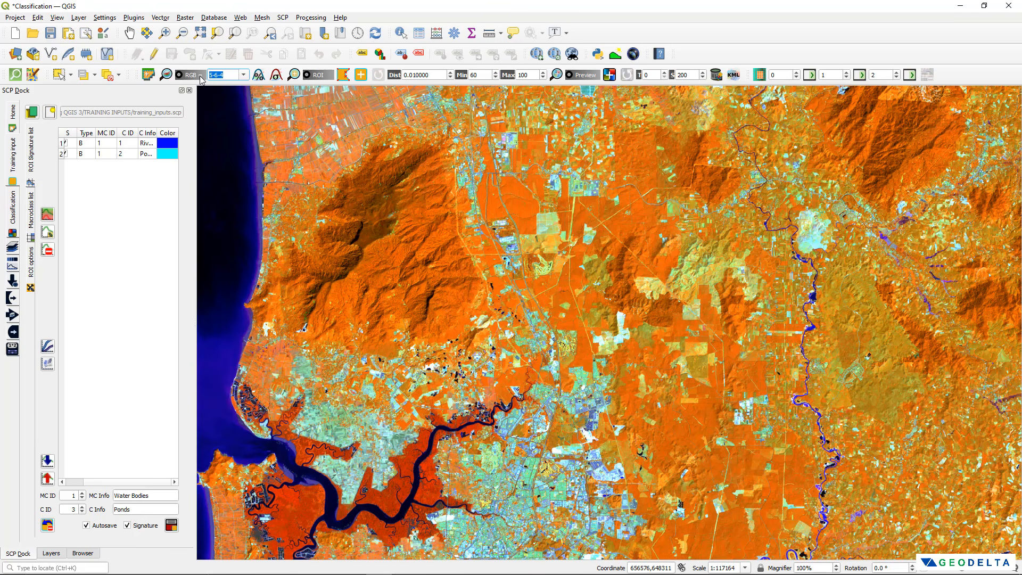
text(6-5-2)
key(Return)
drag(344, 381, 426, 329)
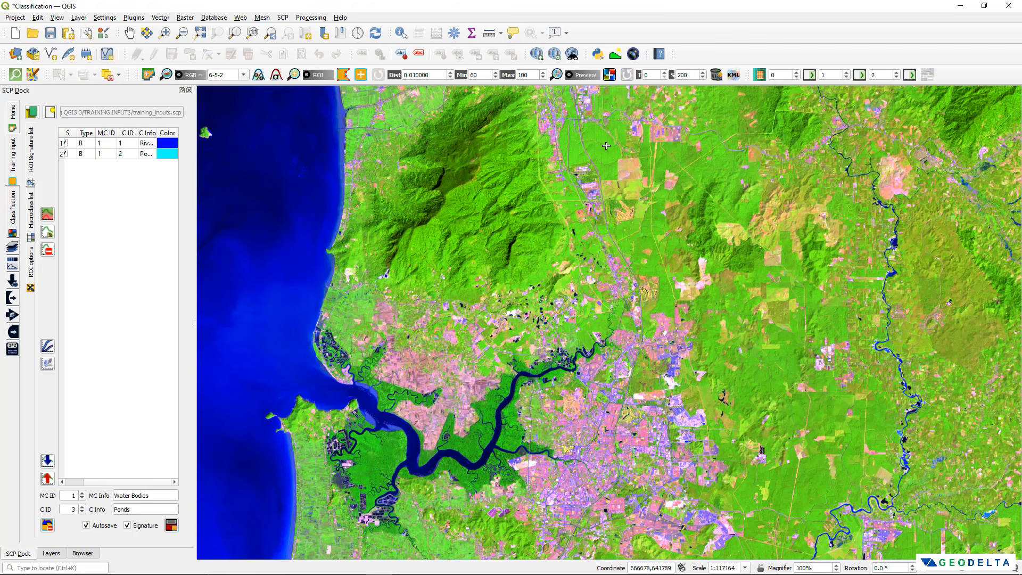
scroll(605, 145, up, 1)
drag(605, 146, 612, 254)
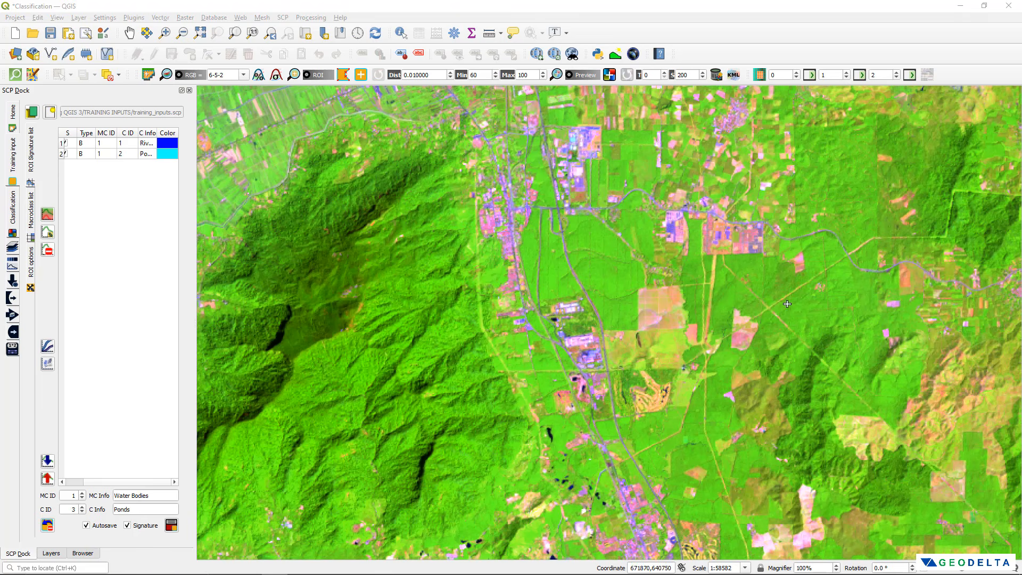
Switch the imagery to the 5-4-3 band composite and look over the fields east of the mountain
click(243, 75)
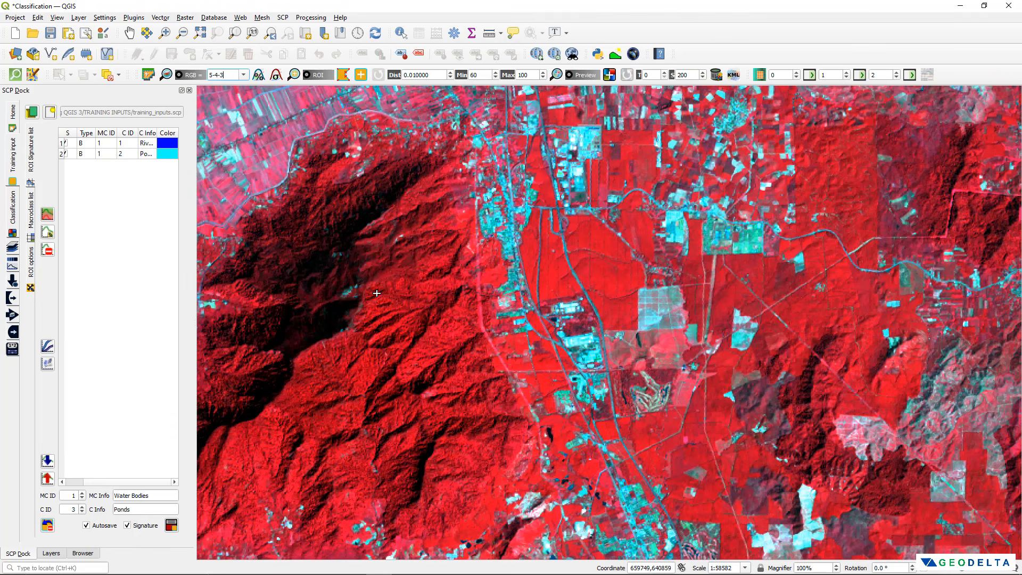
scroll(378, 292, down, 1)
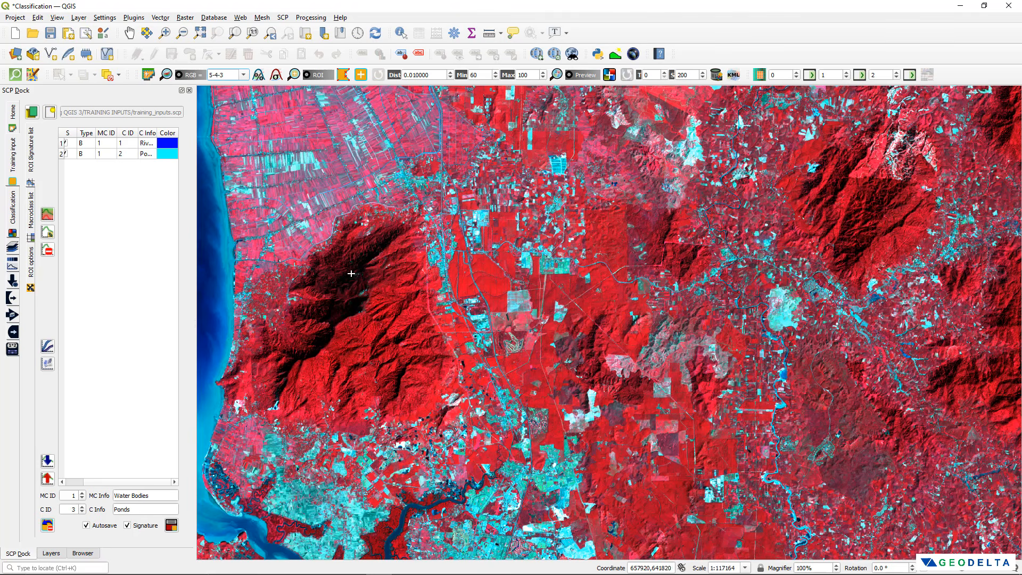
scroll(452, 288, up, 2)
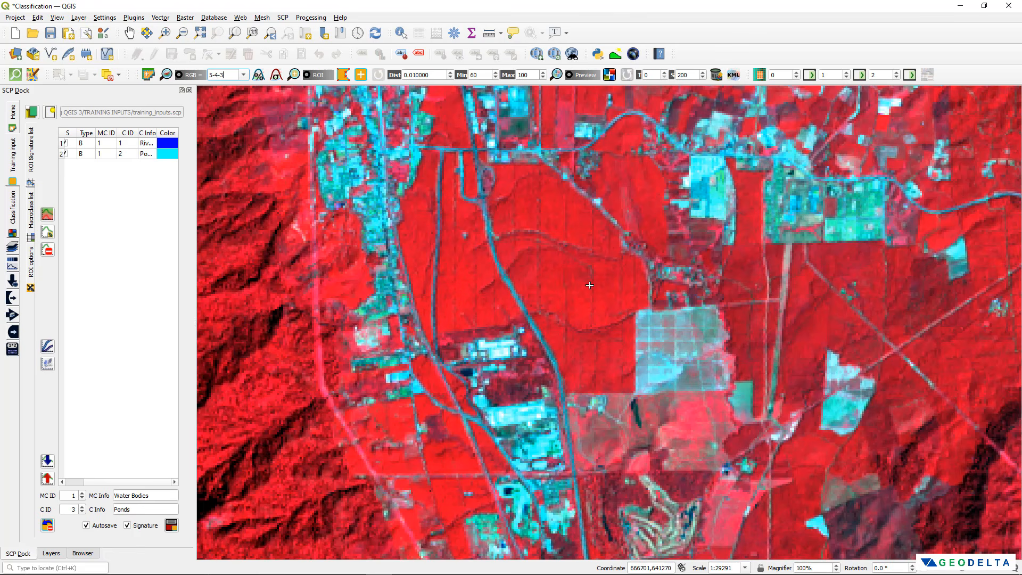
scroll(557, 300, down, 1)
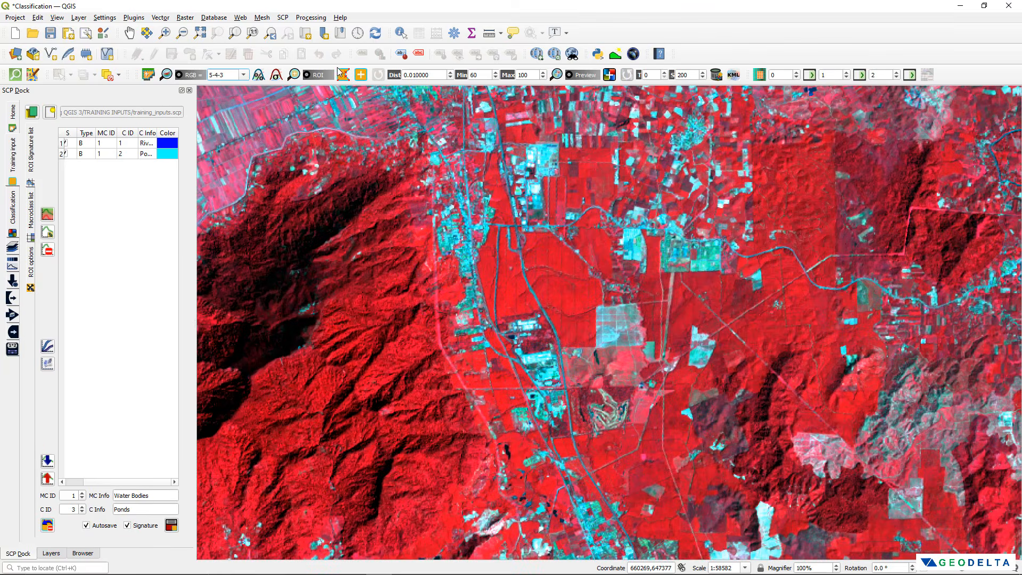
Define macroclass MC ID 2 as Agricultural Area and name its class, C ID 3, Agriculture
double_click(71, 496)
key(Tab)
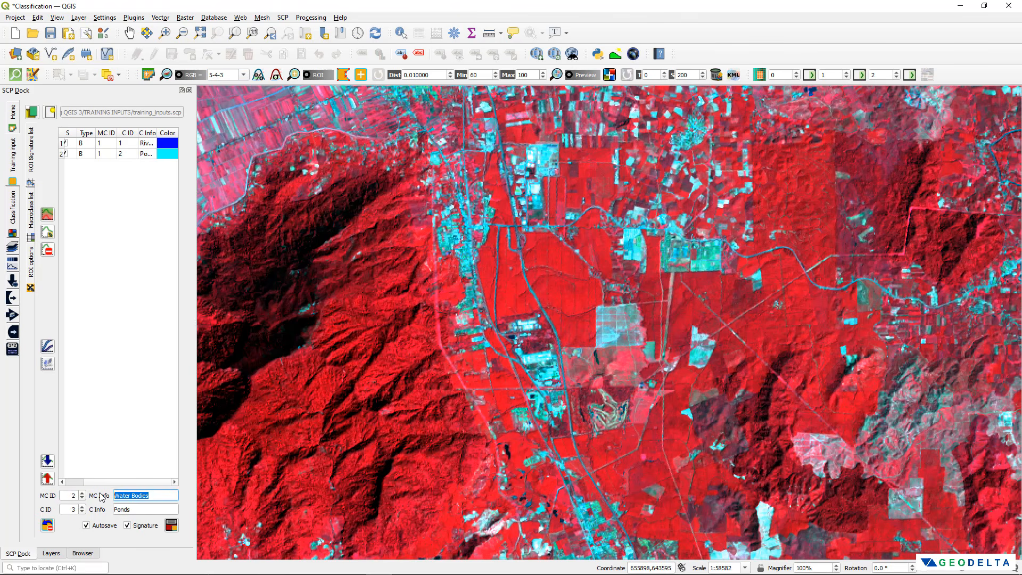
text(Agricul)
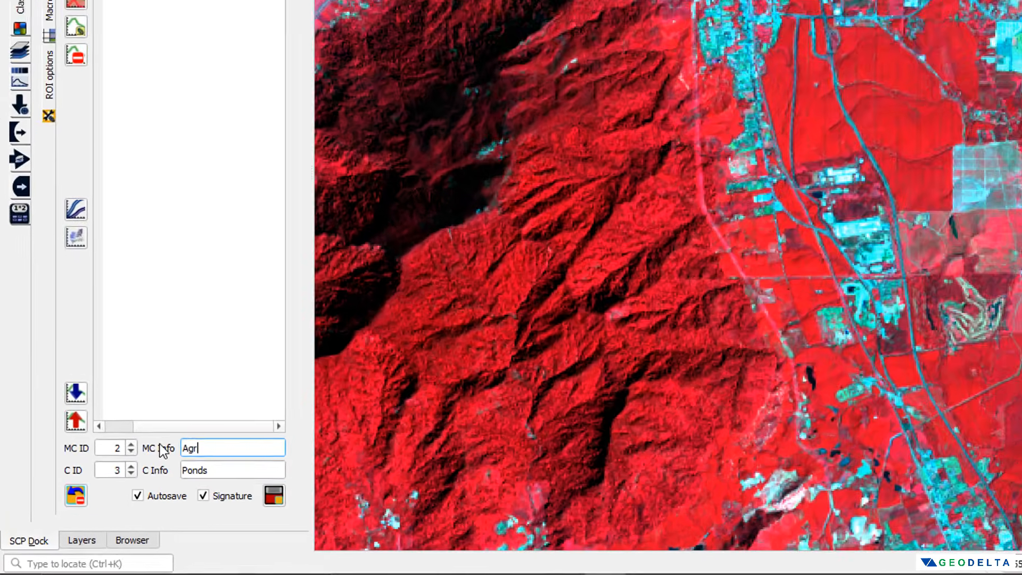
text(tural Area)
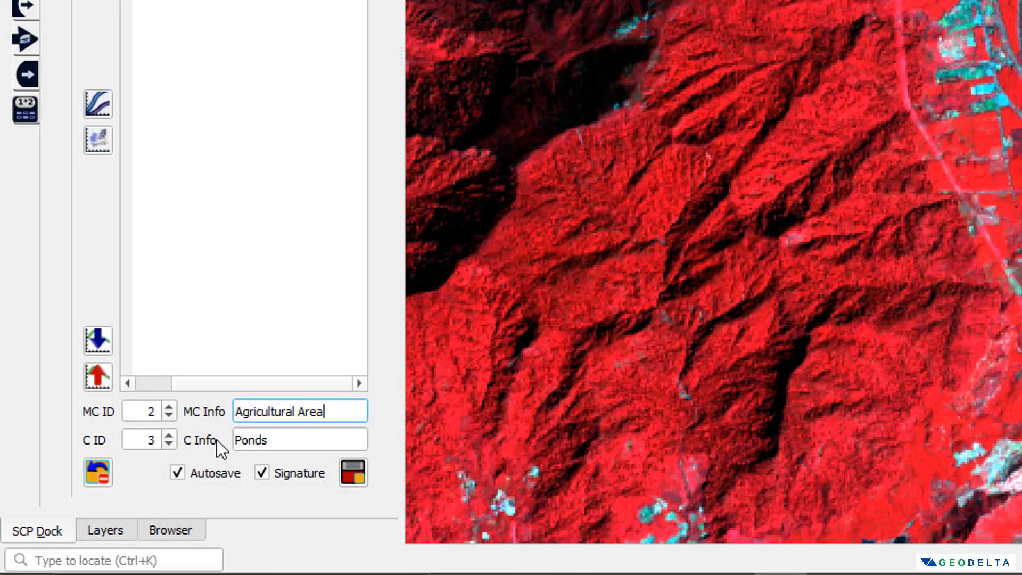
drag(304, 440, 233, 442)
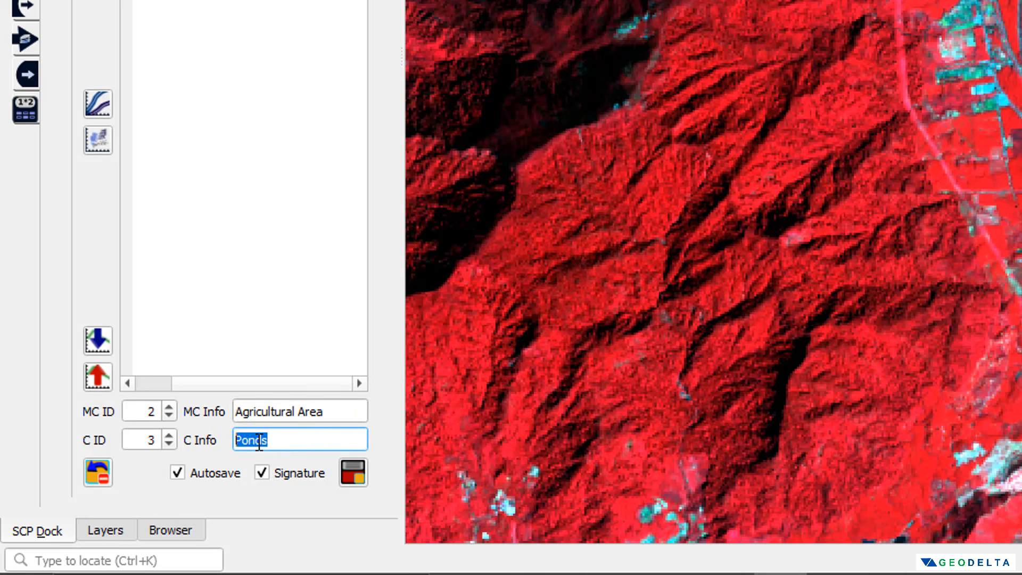
text(Agriculture)
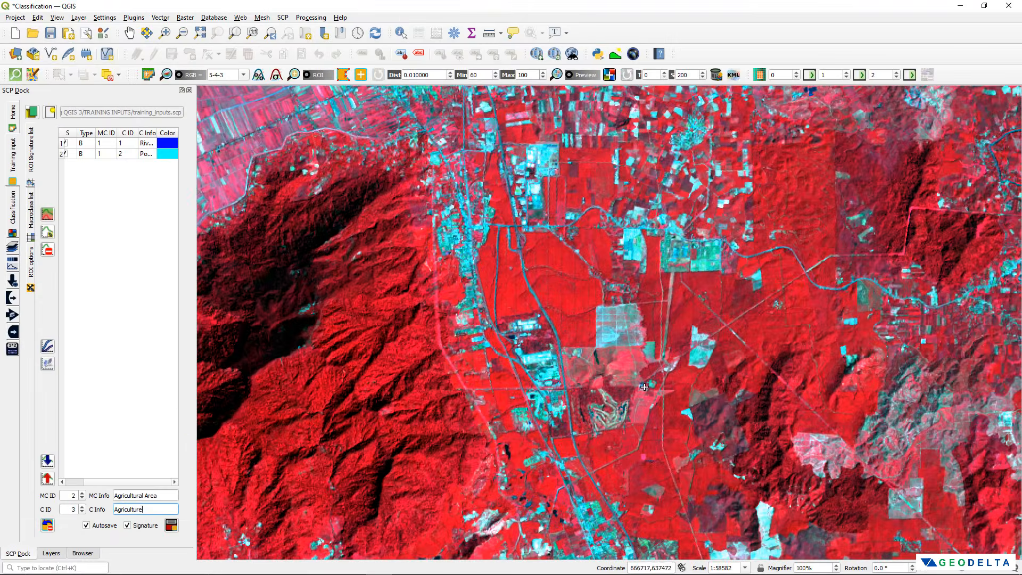
Draw a ROI polygon over the bright red field just east of the main highway, west of the pale blue cleared plot
scroll(570, 303, up, 1)
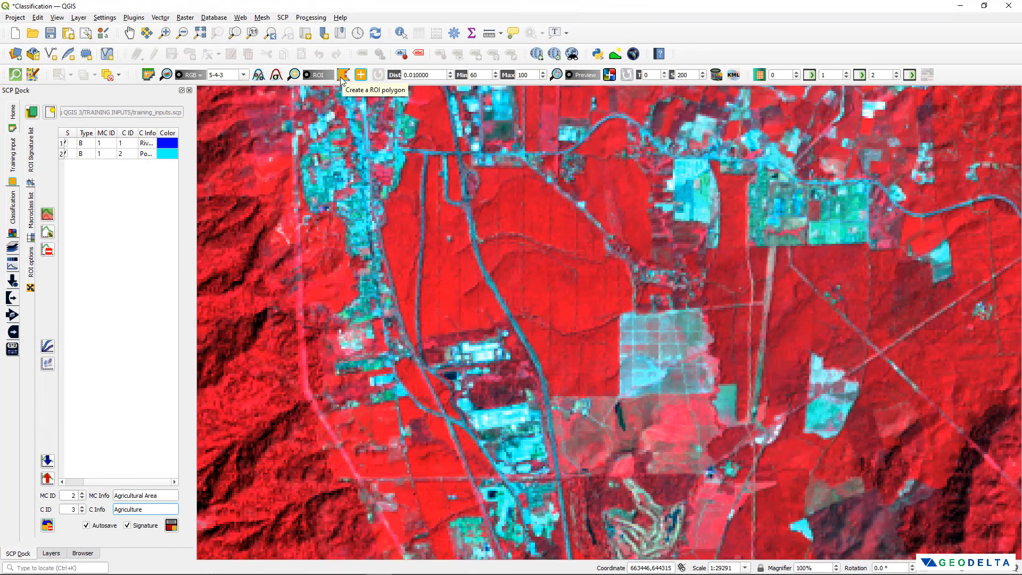
click(342, 77)
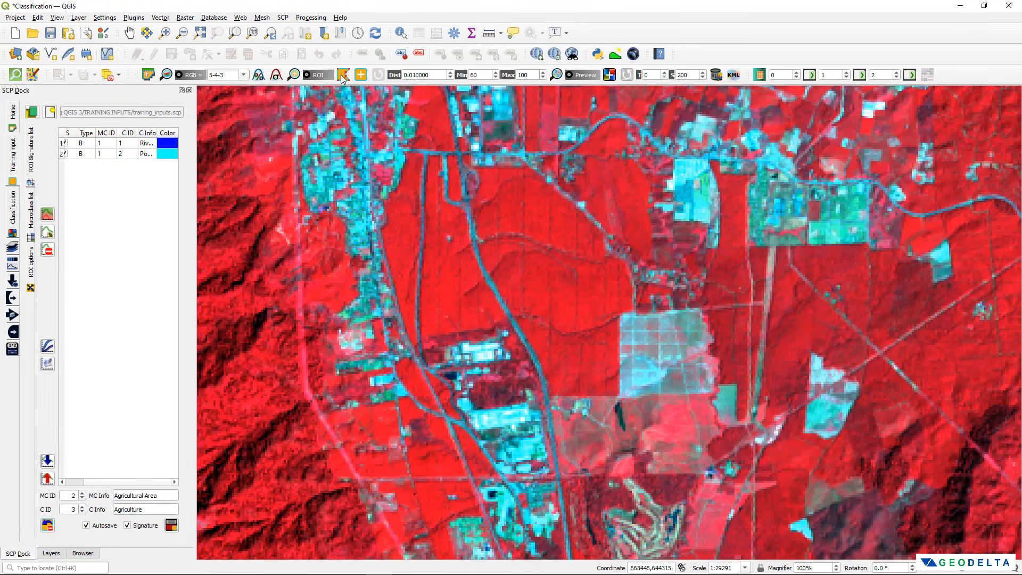
scroll(544, 276, up, 1)
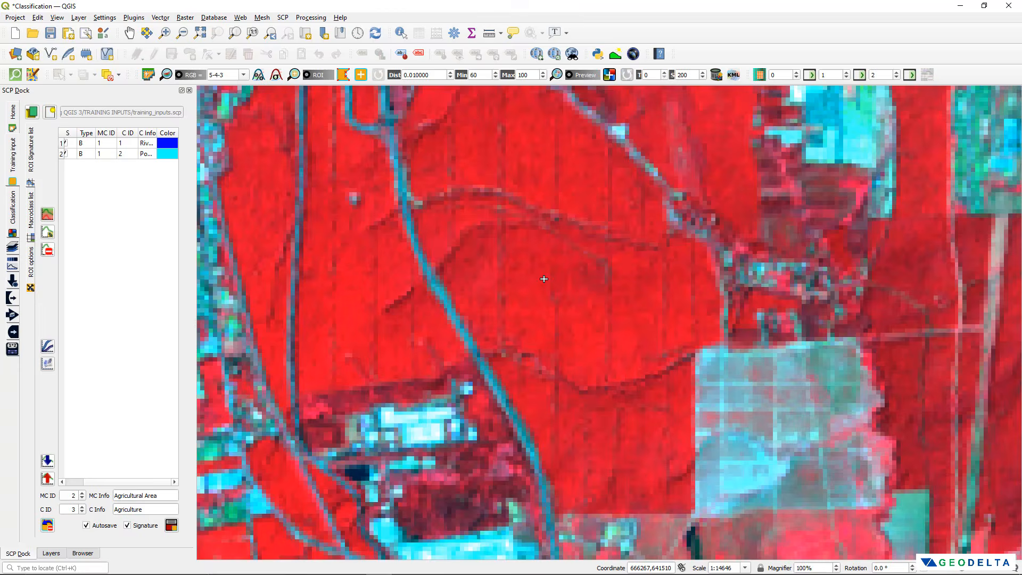
click(505, 230)
click(503, 315)
click(534, 354)
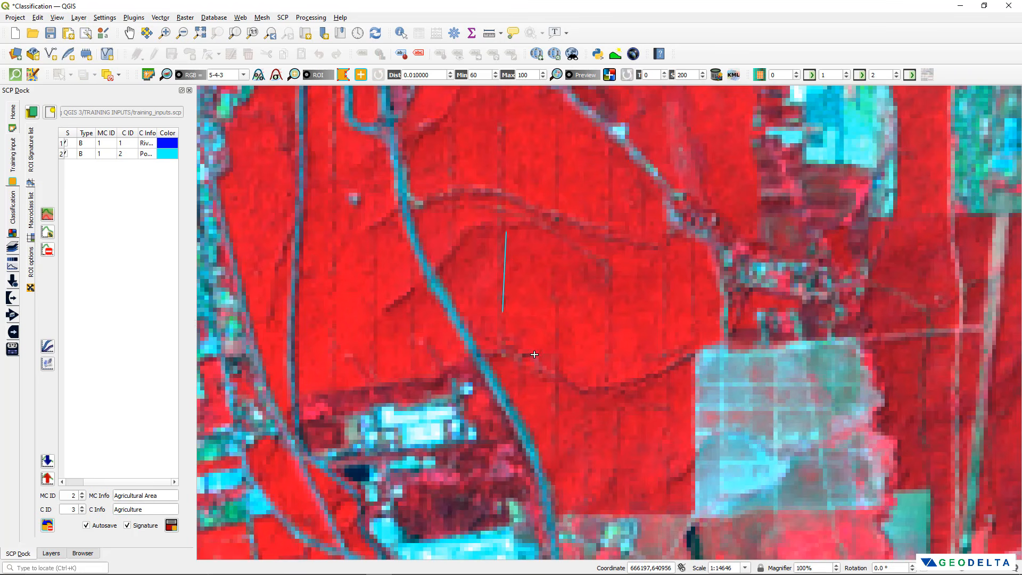
click(555, 351)
click(553, 250)
right_click(523, 229)
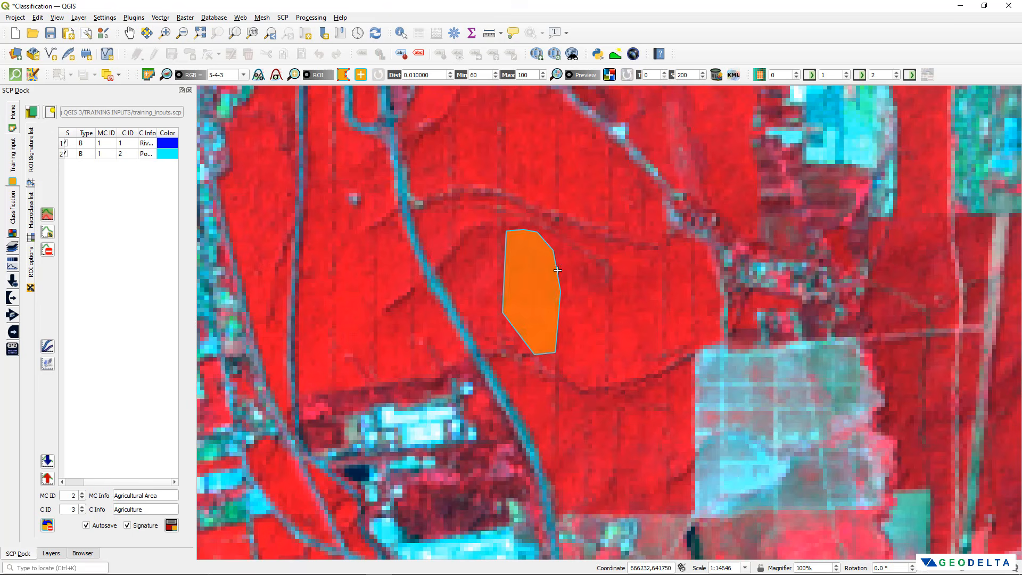
Add a ROI polygon over the light pink field just east of the pale, winding golf-course-like pattern
scroll(588, 333, down, 3)
scroll(605, 390, up, 3)
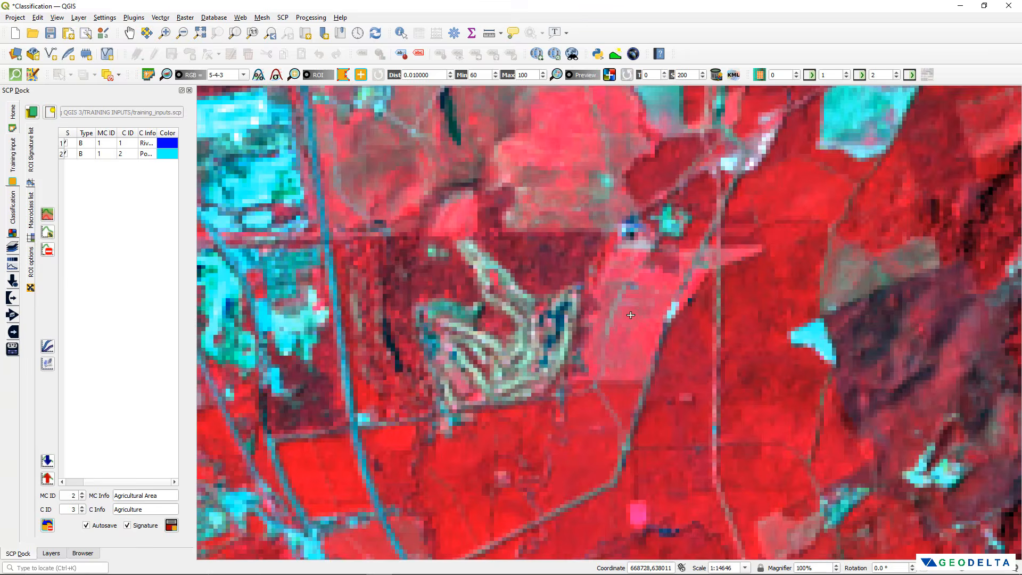
click(610, 347)
click(610, 369)
click(633, 371)
click(651, 345)
click(659, 311)
click(643, 302)
right_click(640, 302)
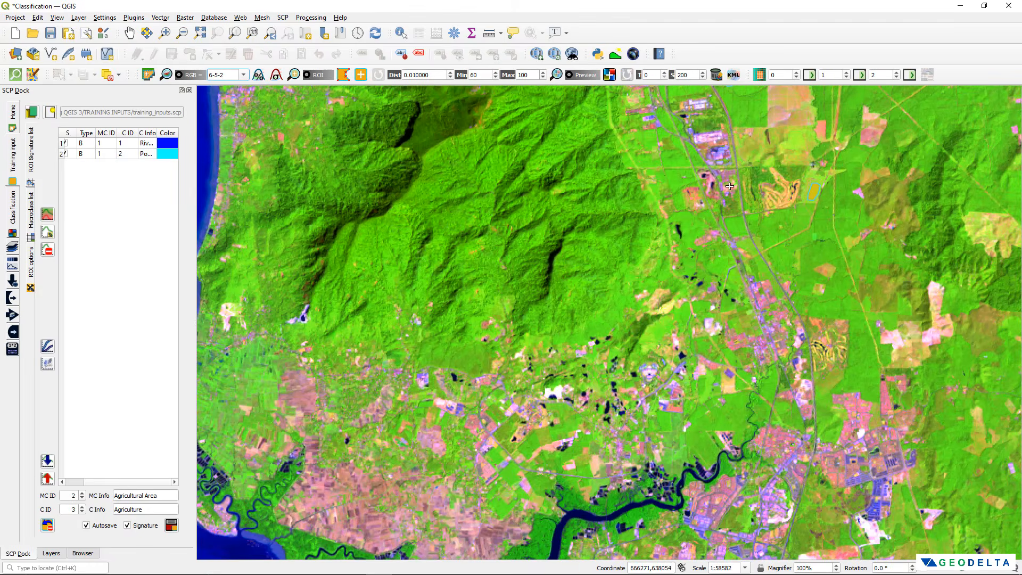
In the 6-5-2 composite, add a ROI polygon over the smooth bright green field southeast of the dark green ridge, below the yellow patch
drag(784, 182, 661, 234)
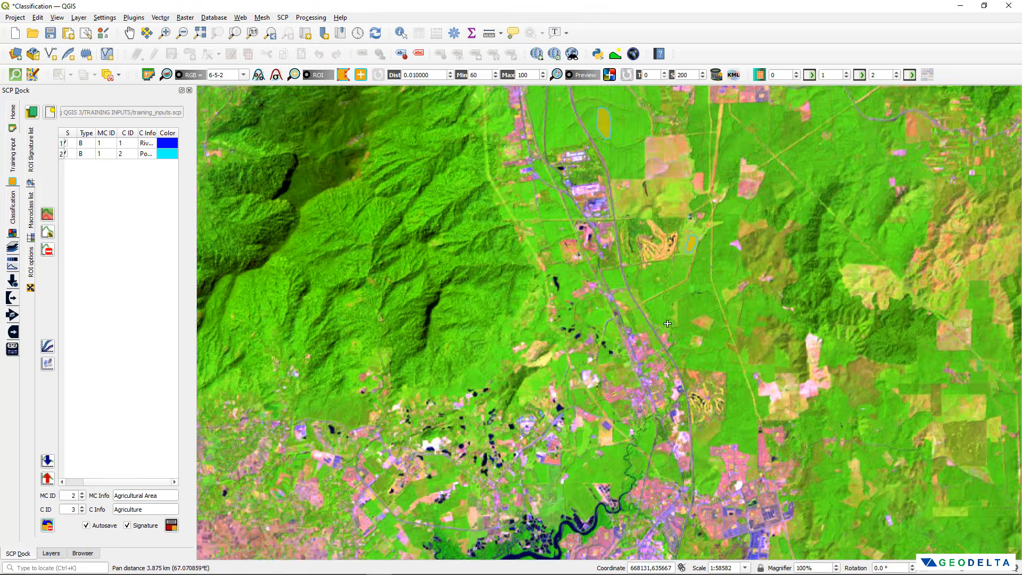
scroll(665, 324, up, 3)
click(523, 306)
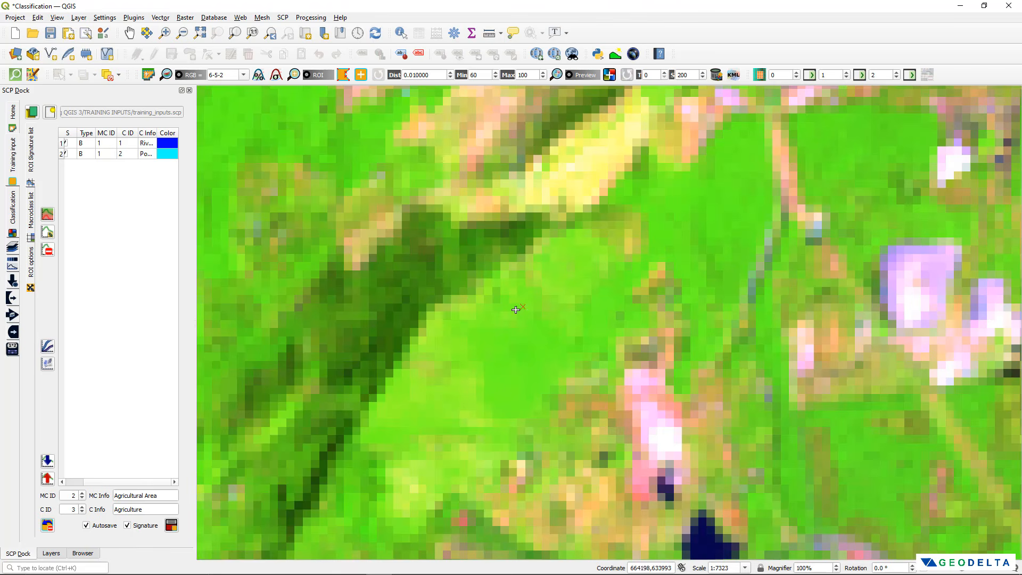
click(472, 325)
click(453, 369)
click(475, 404)
click(515, 405)
click(553, 374)
right_click(544, 325)
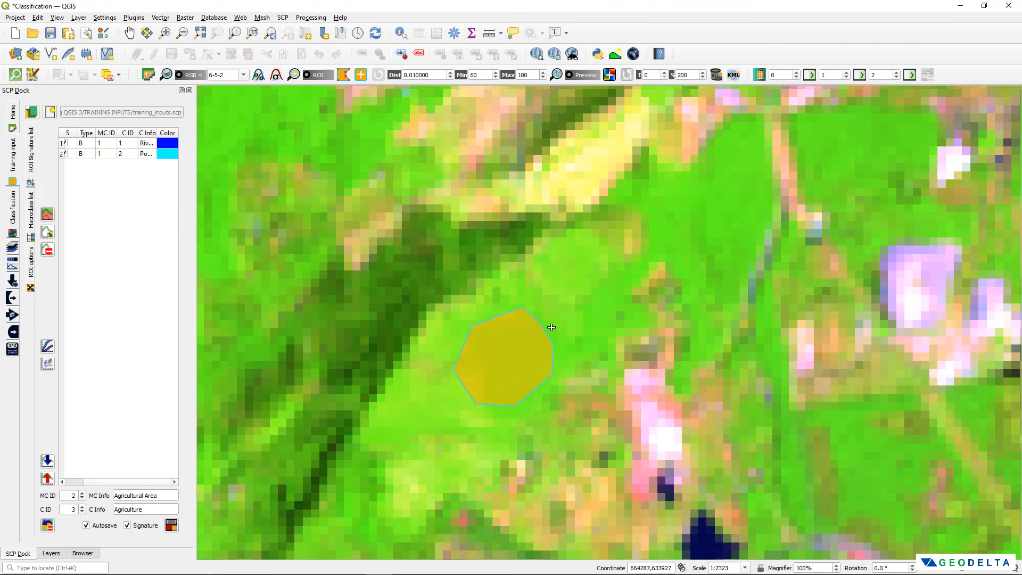
scroll(574, 333, down, 1)
scroll(576, 333, down, 2)
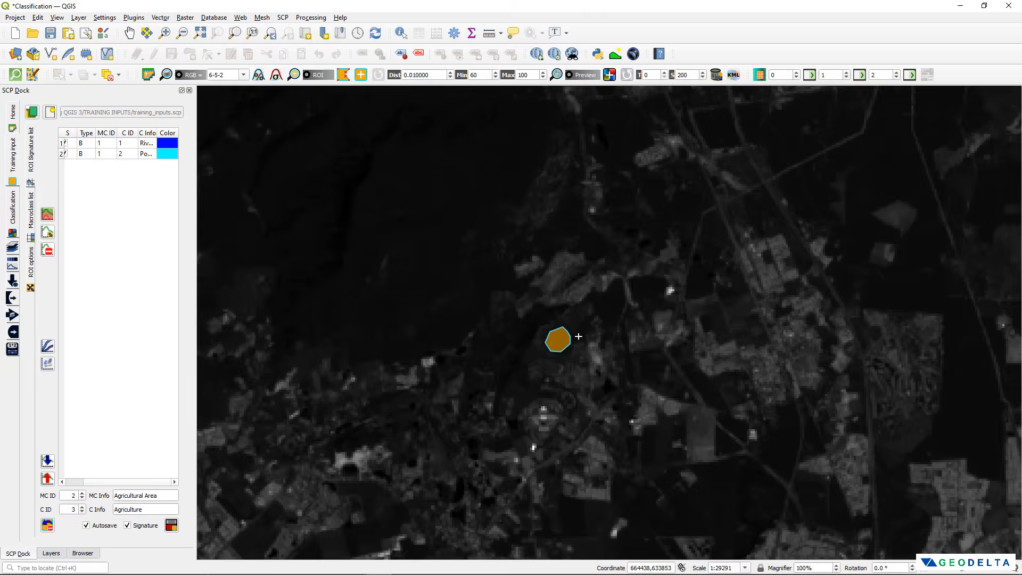
Save the drawn agriculture polygons to the ROI signature list and set the Agriculture class color to green #55ff00
scroll(578, 336, down, 1)
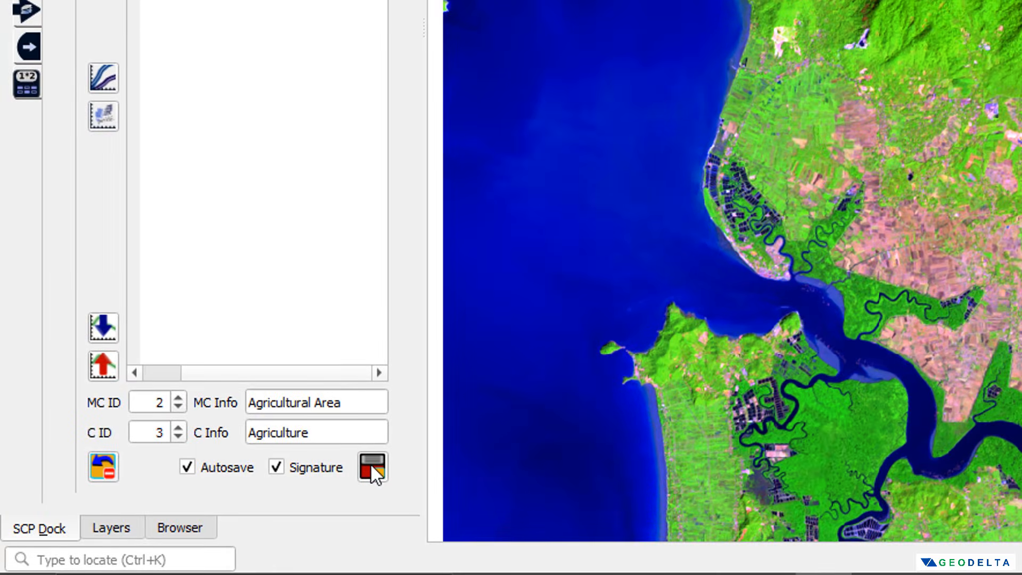
click(246, 503)
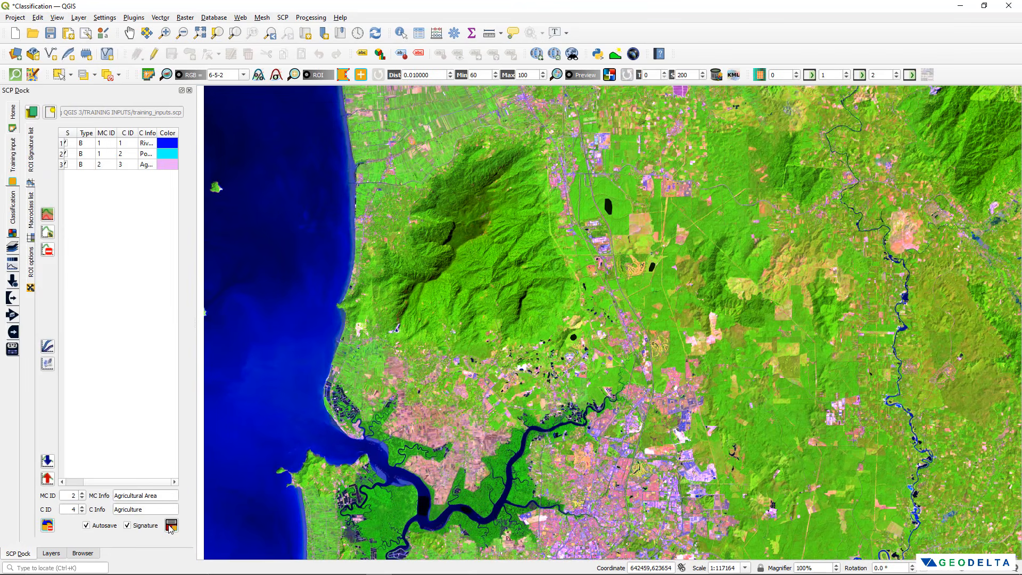
double_click(167, 165)
click(474, 240)
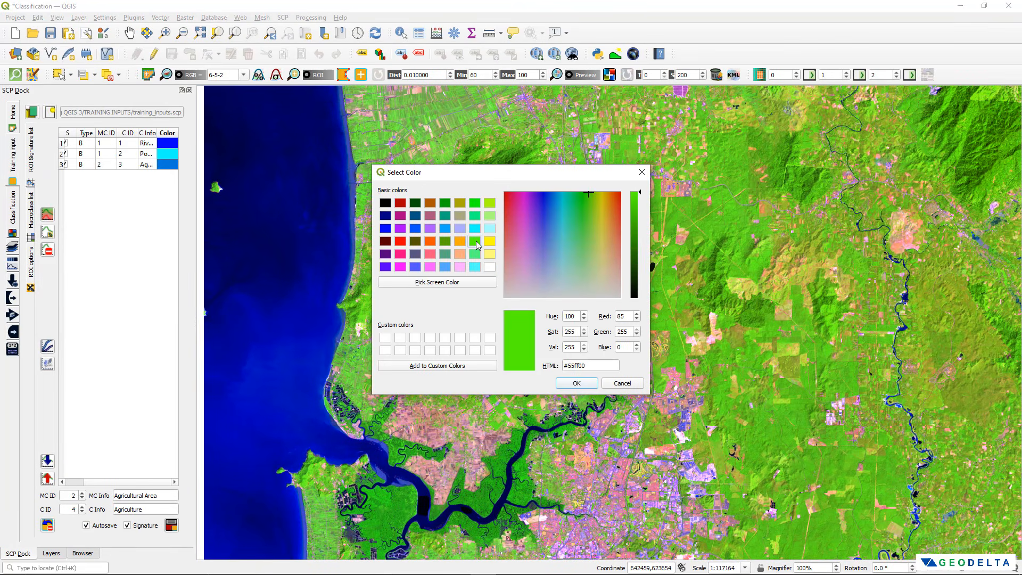
click(576, 383)
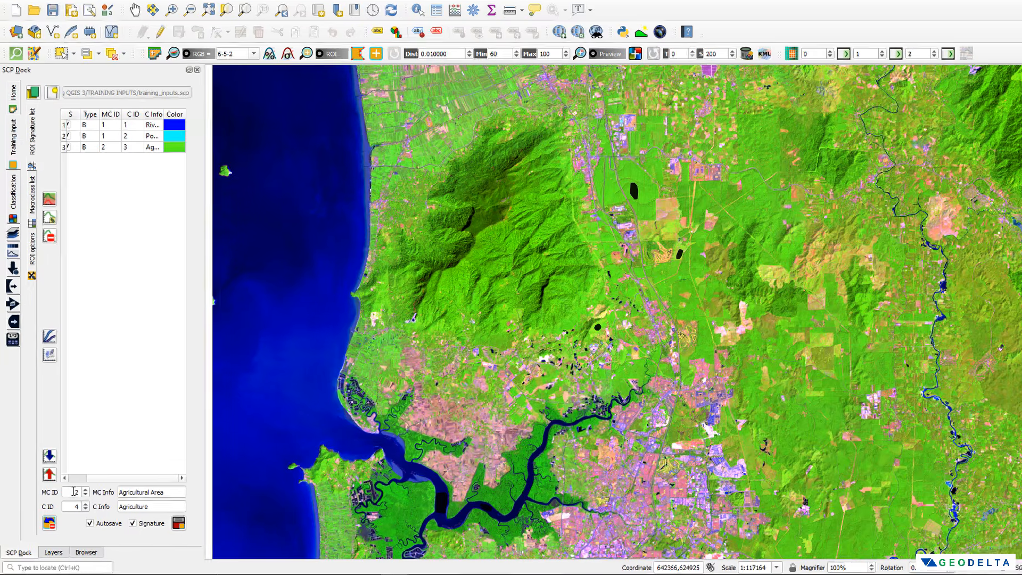
Define macroclass MC ID 3 as Forested Areas and name its class, C ID 4, Forest
drag(70, 496, 96, 495)
text(3)
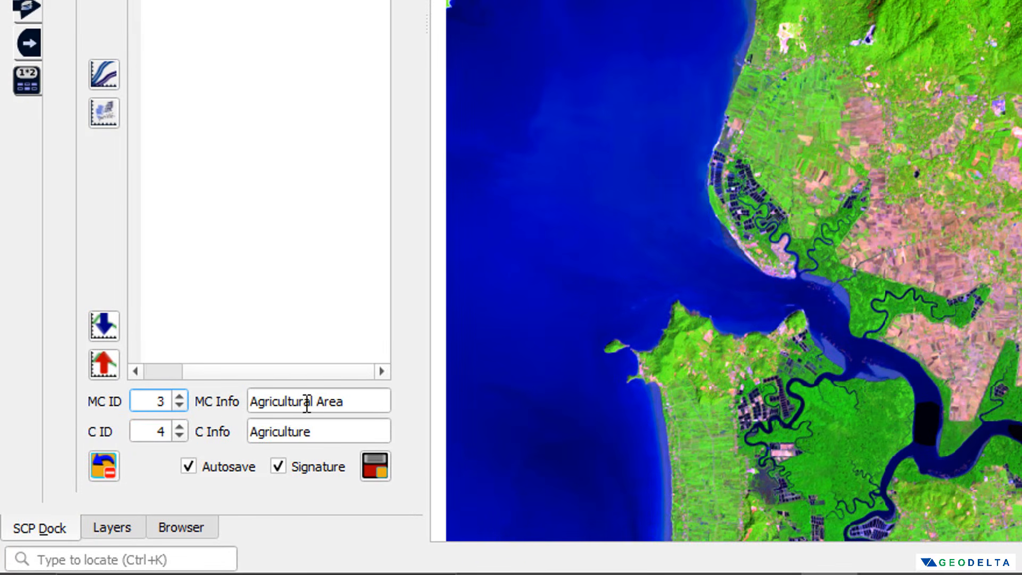
drag(358, 402, 176, 413)
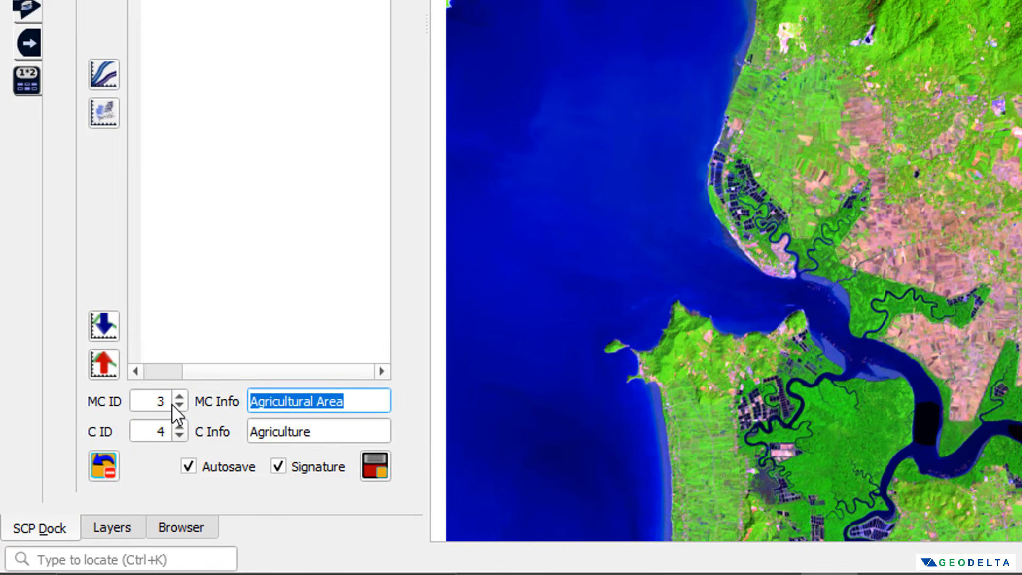
text(Forested)
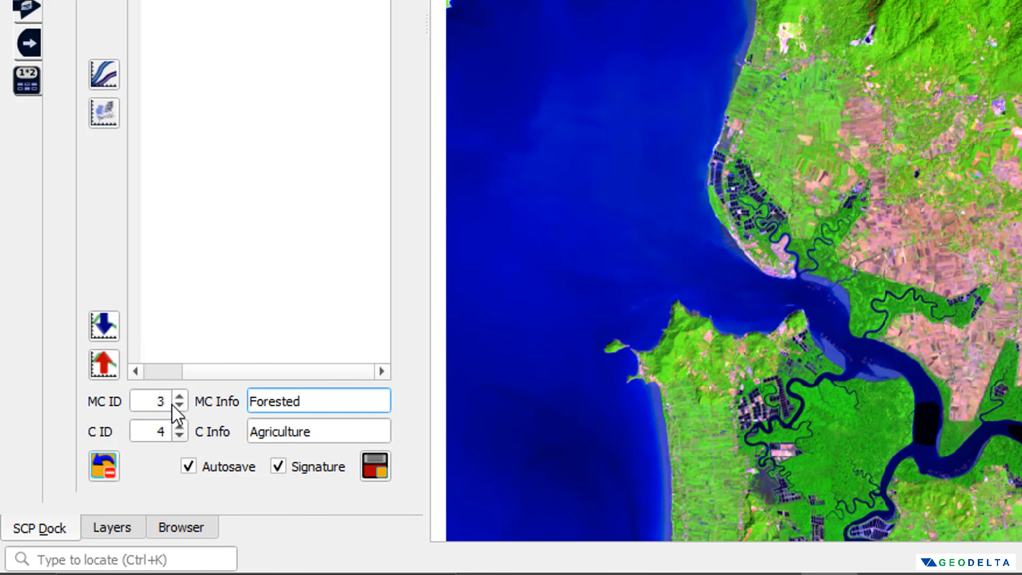
text(Areas)
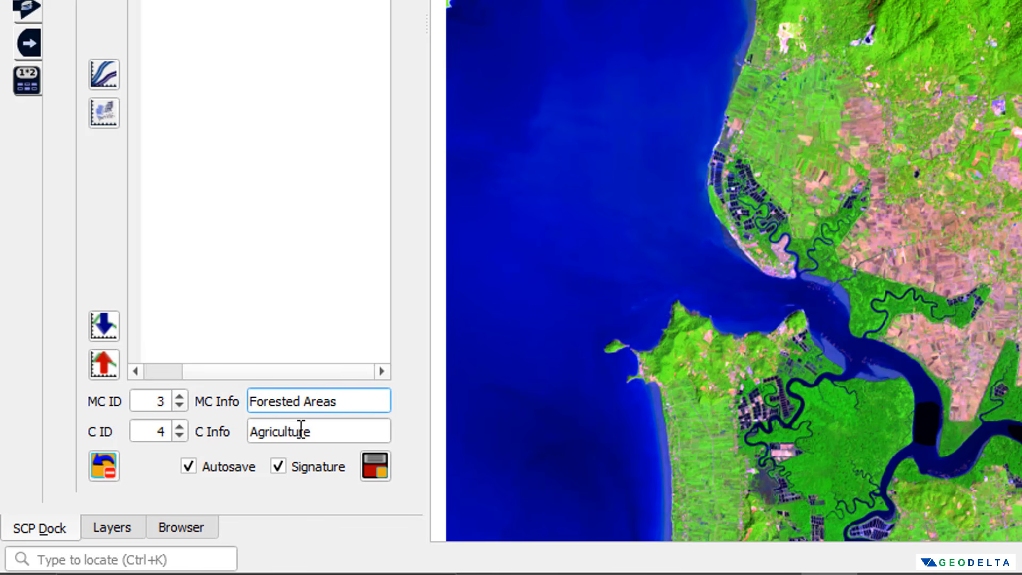
key(Tab)
text(Forest)
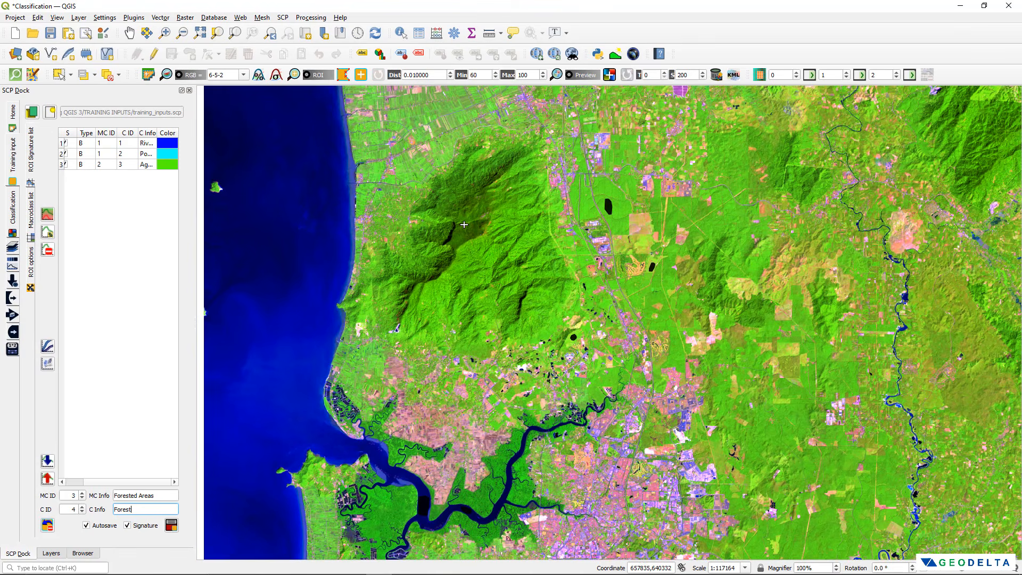
In the 5-4-3 composite, draw a ROI polygon over the smooth dark red slope just east of the black mountain shadow
click(245, 75)
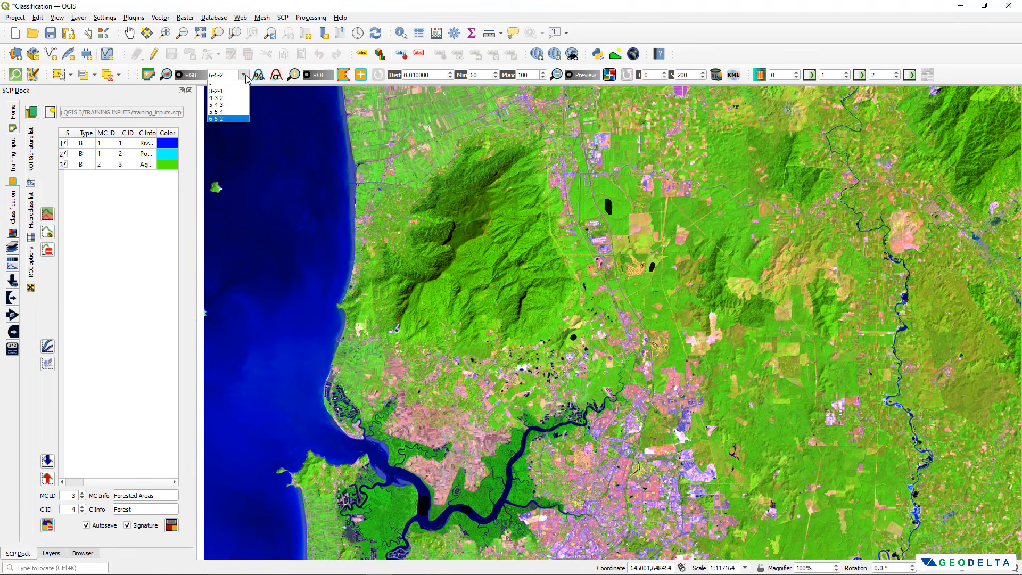
click(237, 105)
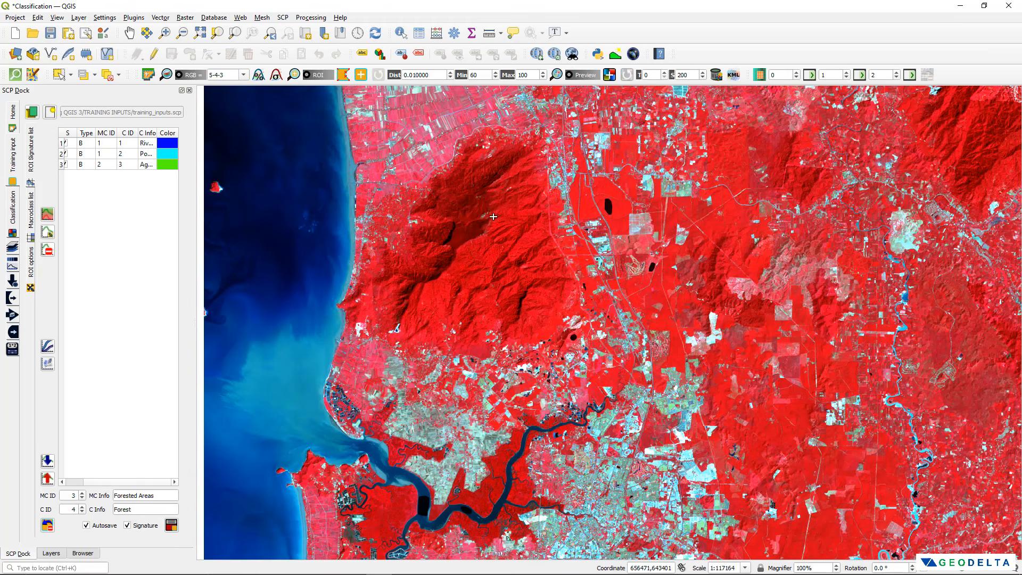
scroll(479, 233, up, 1)
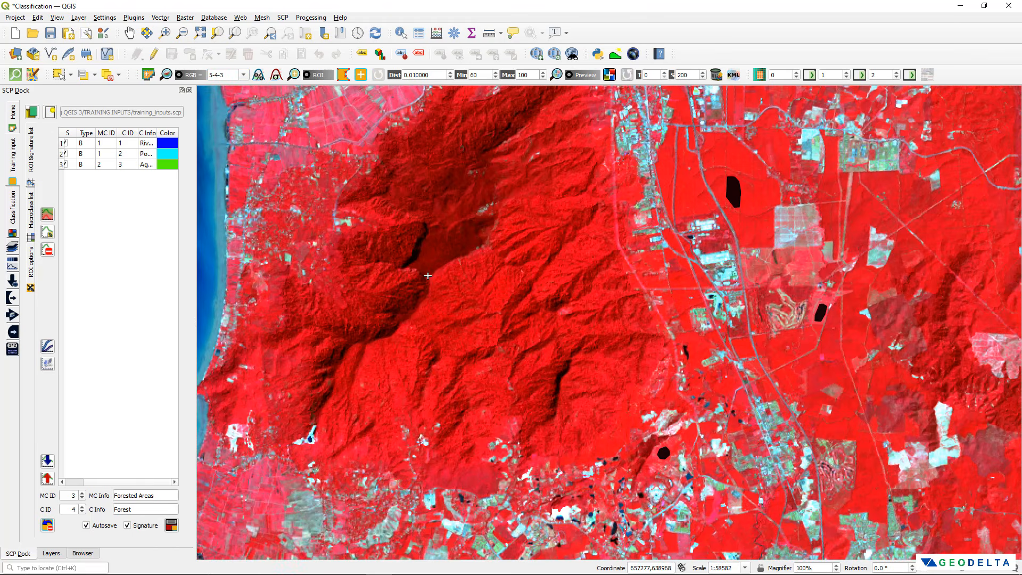
click(477, 248)
click(490, 236)
click(496, 217)
click(468, 217)
click(460, 217)
click(451, 225)
click(439, 236)
click(422, 249)
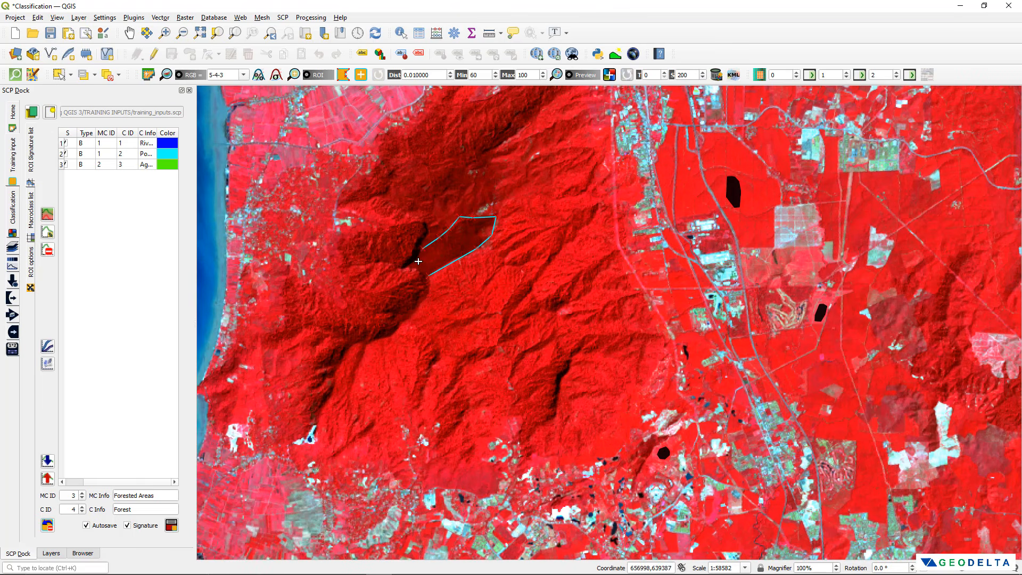
click(418, 261)
right_click(423, 268)
Add a smaller, curved ROI polygon over the dark red forest just north of the first forest polygon
drag(525, 181, 591, 302)
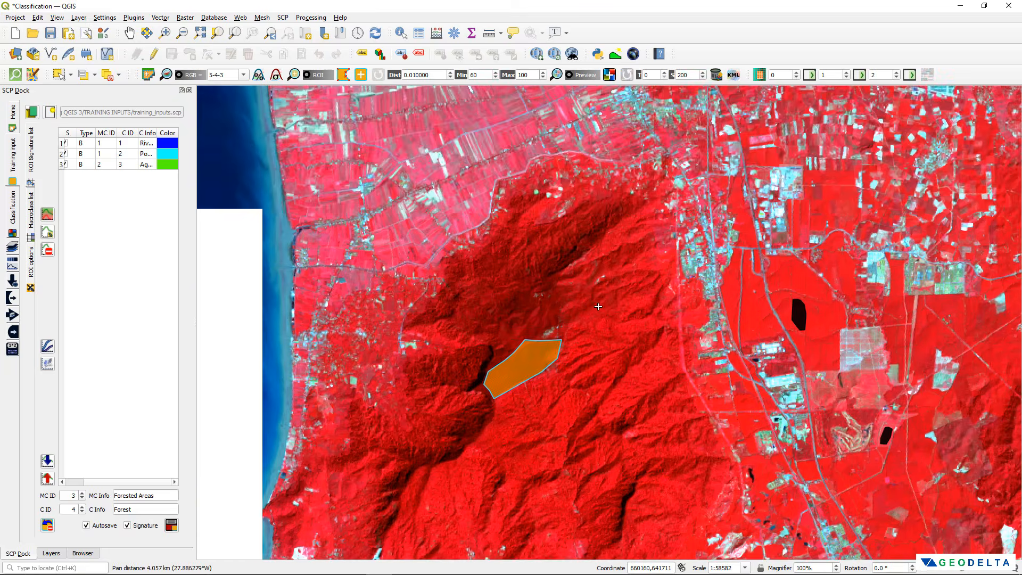
scroll(534, 300, up, 1)
scroll(534, 300, up, 1)
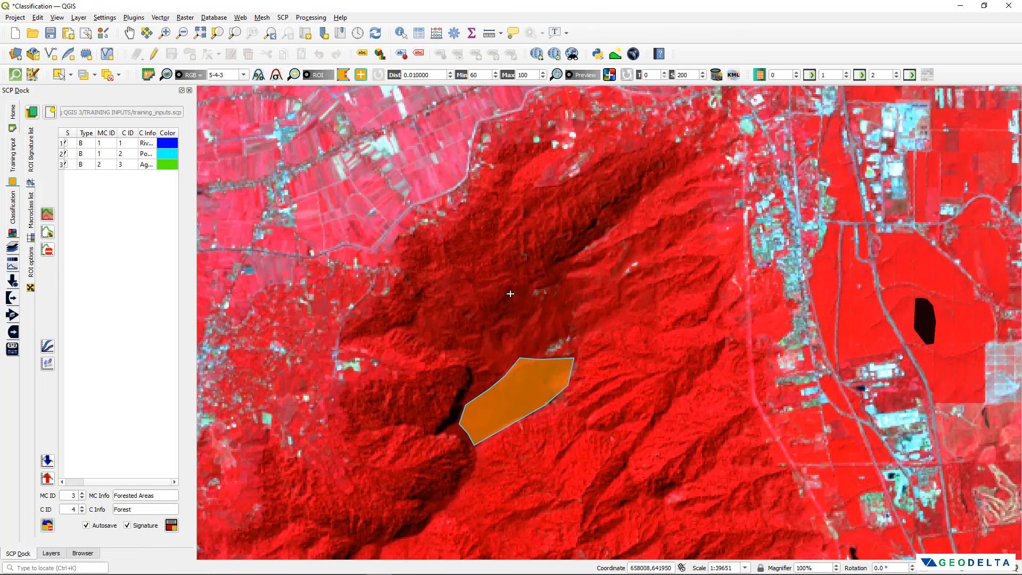
click(512, 287)
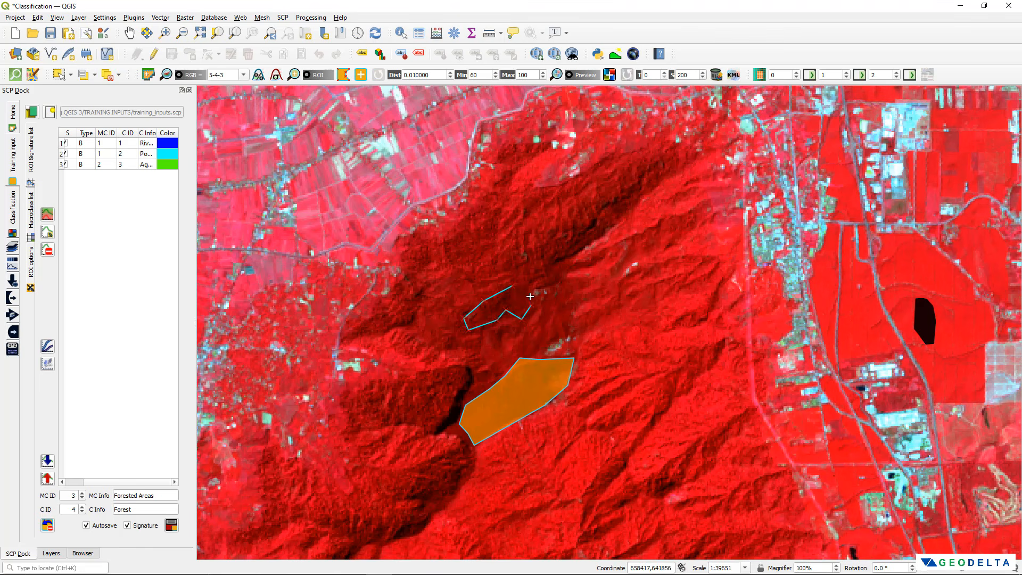
click(530, 294)
right_click(523, 287)
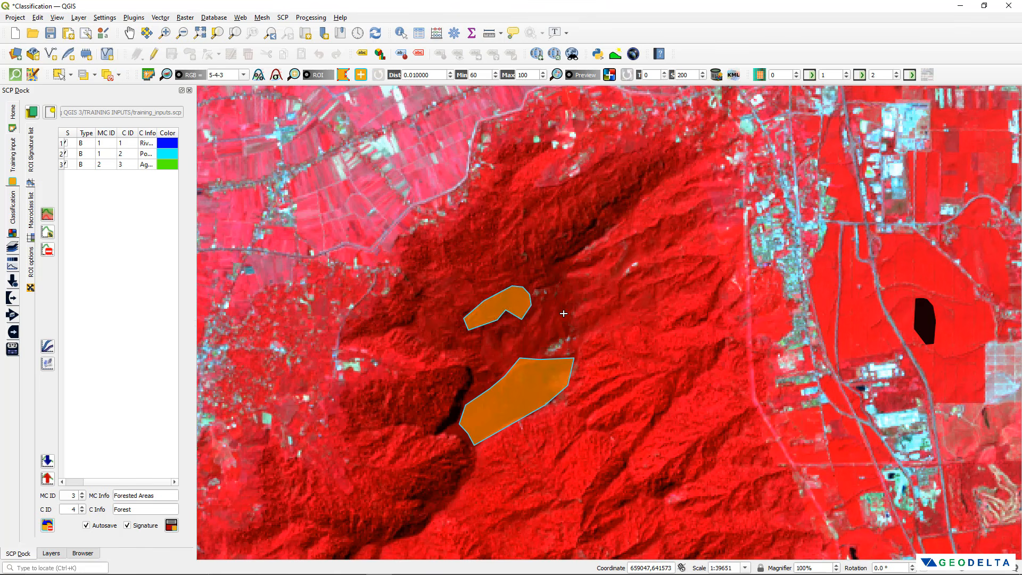
Save the two forest polygons to the ROI signature list and set the Forest class color to teal #00aa7f
scroll(563, 314, down, 4)
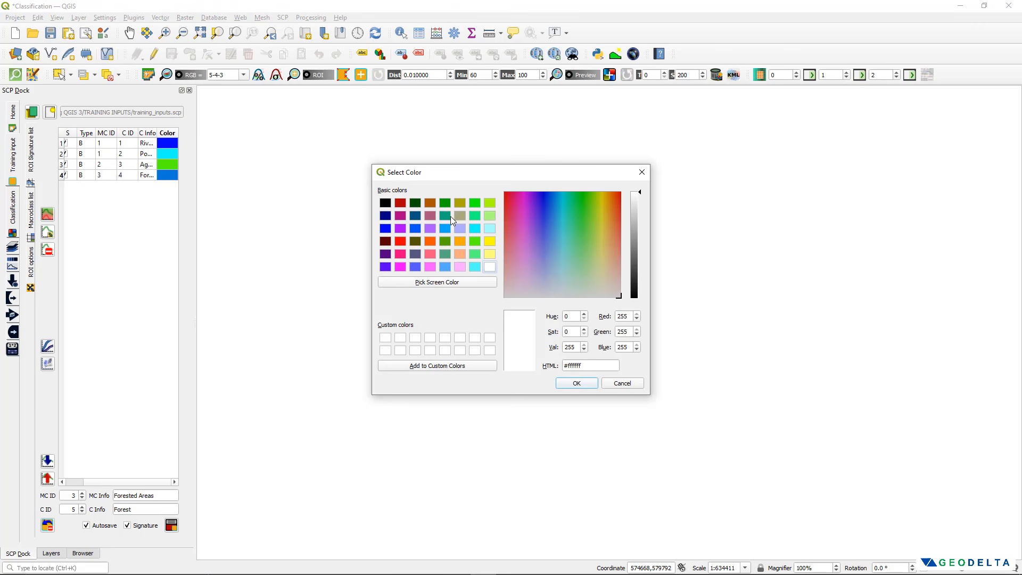
click(444, 215)
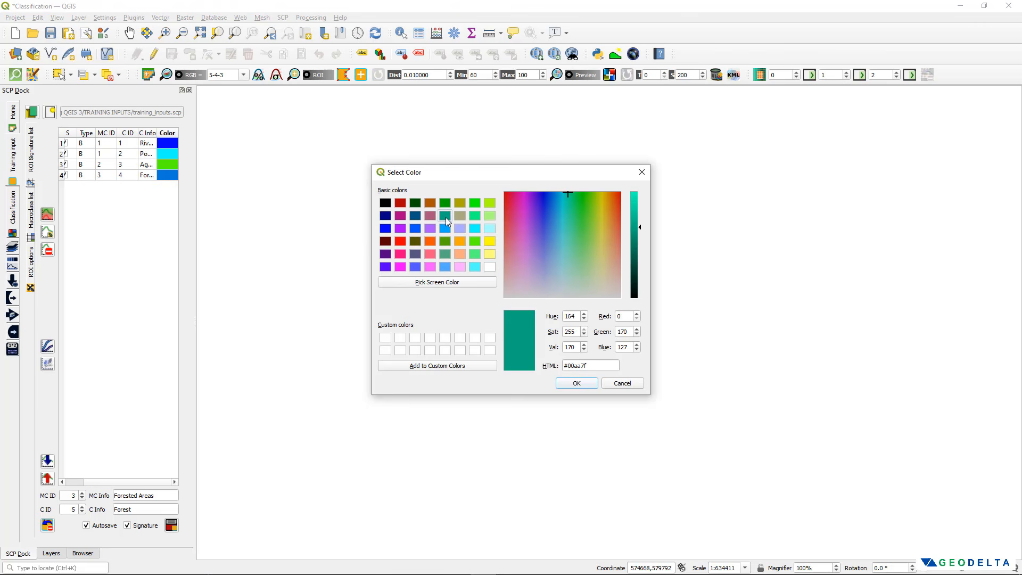
click(579, 383)
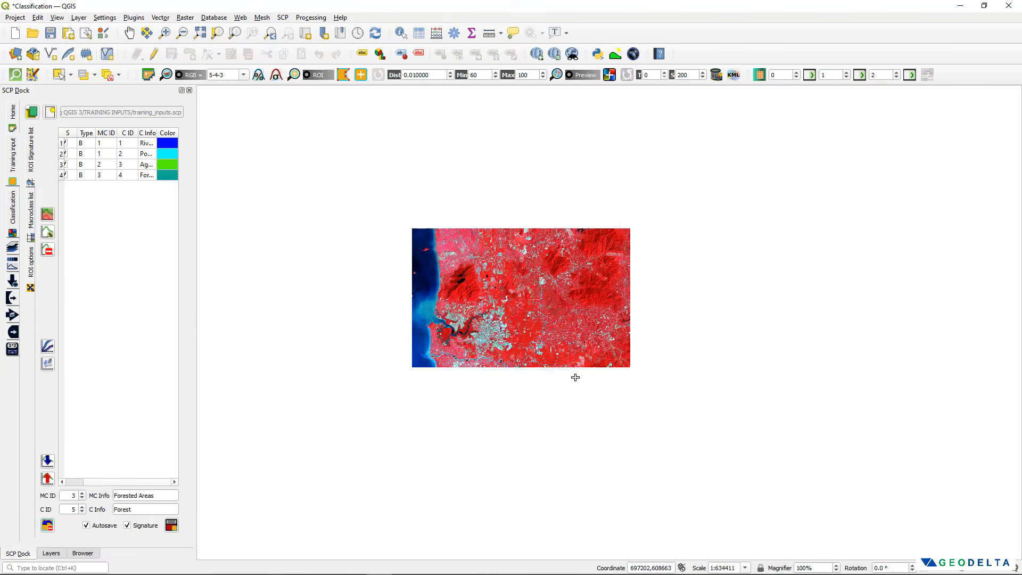
Define macroclass MC ID 4 as Built-Up and name its class, C ID 5, Buildings
scroll(483, 314, down, 1)
scroll(484, 314, up, 3)
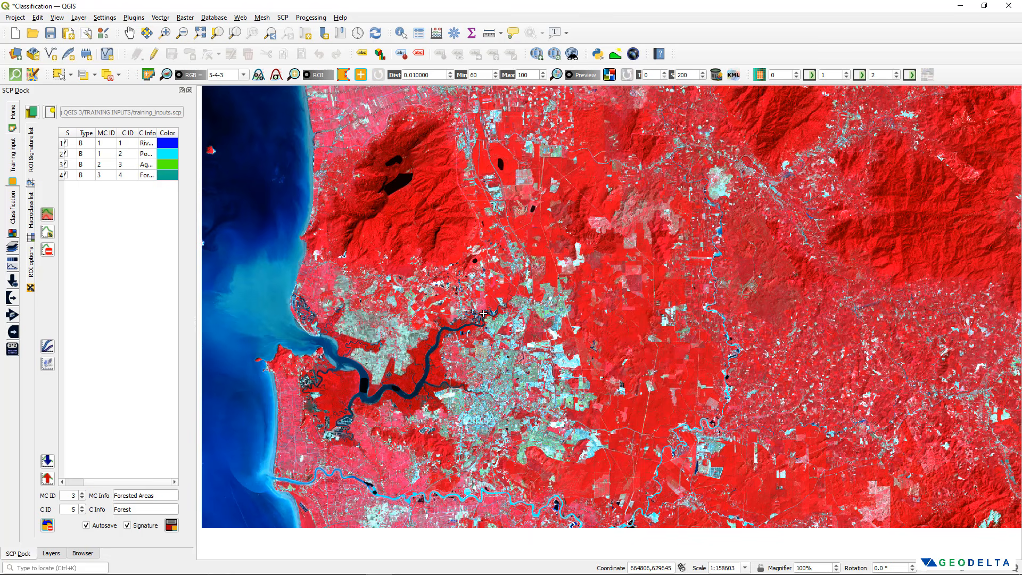
scroll(483, 314, up, 3)
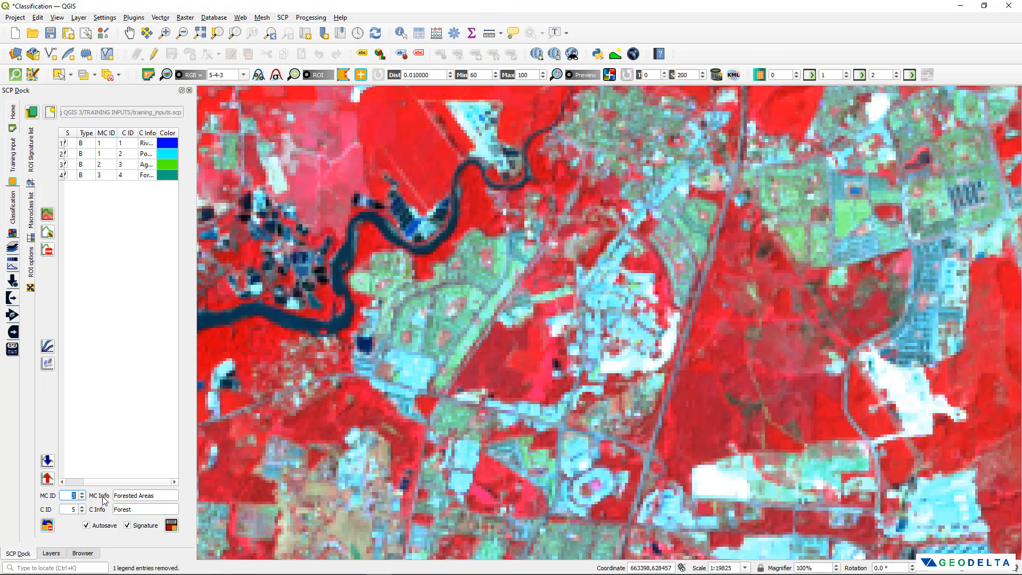
triple_click(120, 501)
text(Built-Up)
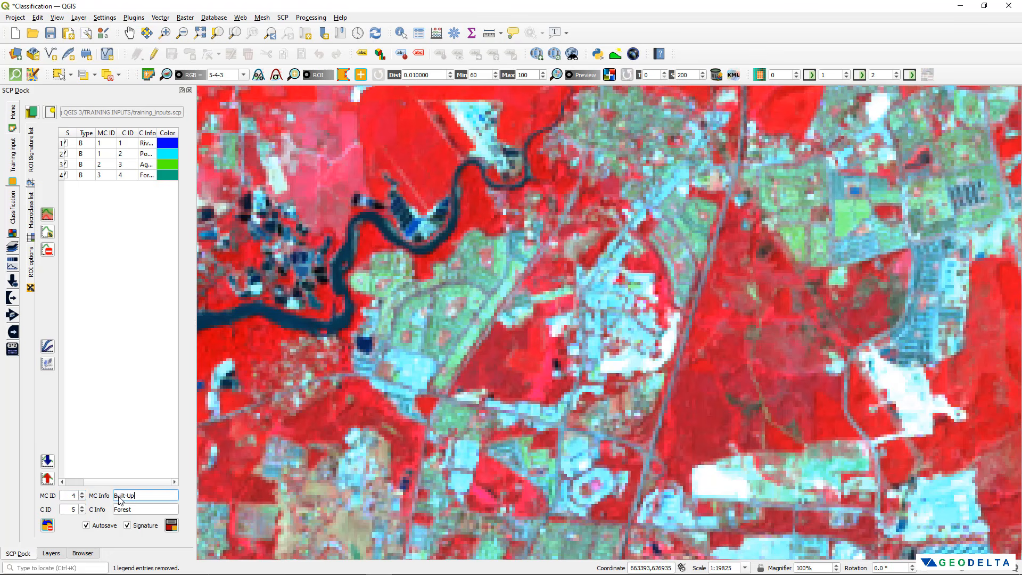
drag(153, 509, 97, 509)
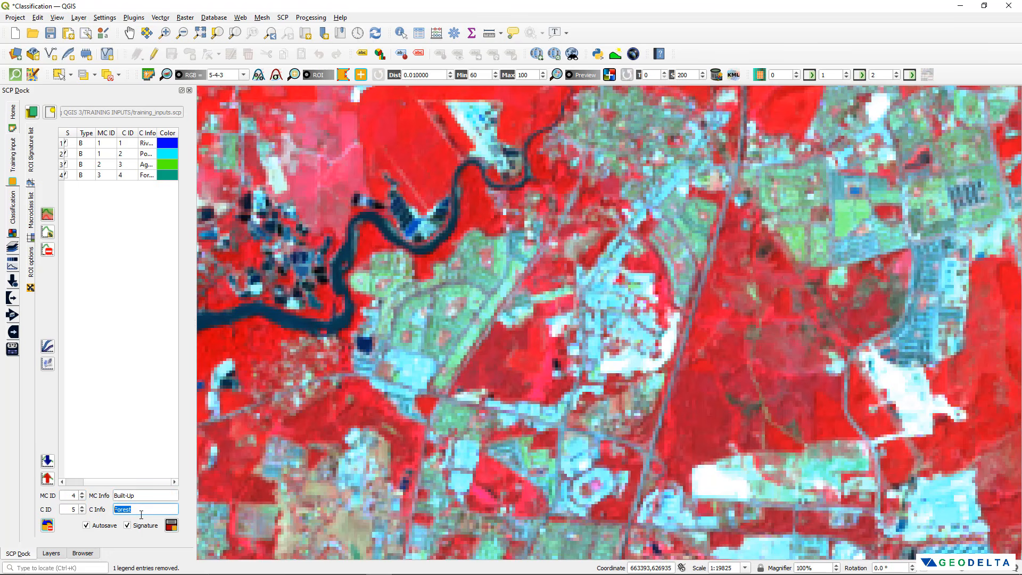
text(Buildings)
Draw a ROI polygon inside the small light cyan block west of the bright red triangular field, south of the river bend
scroll(388, 136, up, 1)
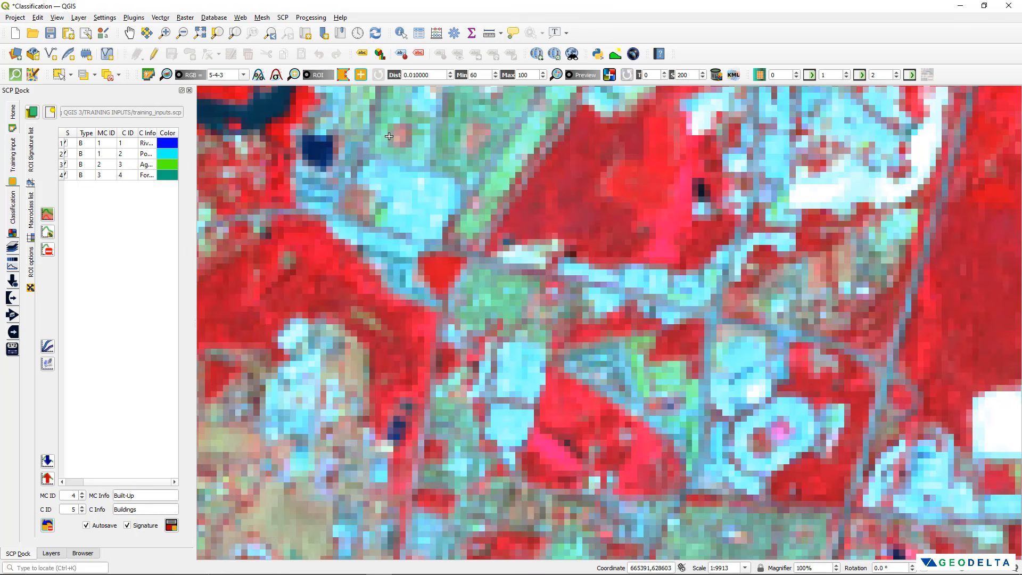
click(344, 76)
click(524, 413)
click(497, 411)
click(496, 428)
click(502, 441)
click(511, 442)
click(520, 439)
click(523, 429)
right_click(526, 420)
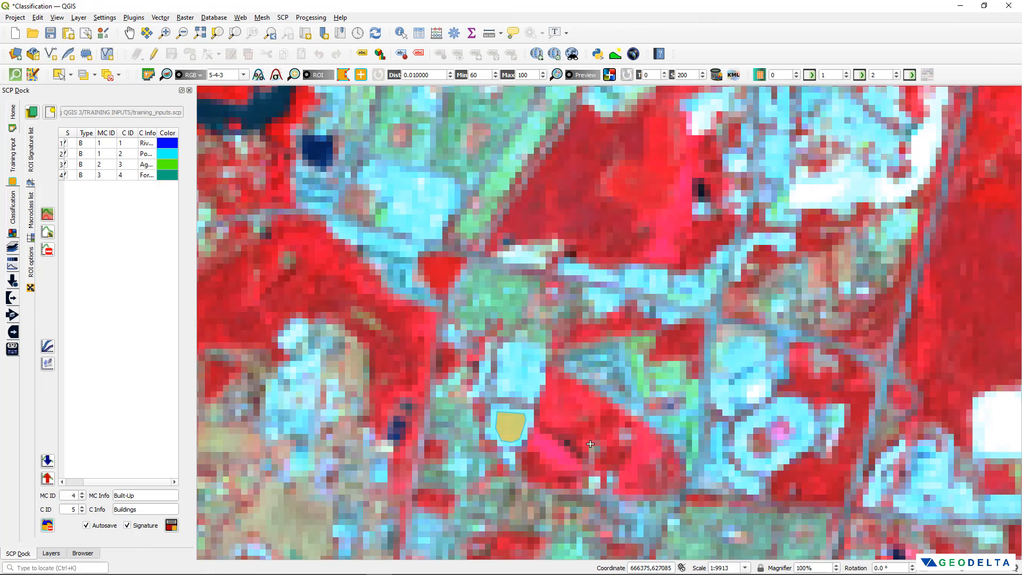
Add a ROI polygon inside the larger light cyan block directly north of the first building polygon
click(503, 389)
click(518, 389)
click(530, 391)
click(541, 378)
click(535, 374)
click(536, 361)
click(539, 355)
click(524, 353)
click(512, 348)
click(504, 353)
click(504, 368)
right_click(504, 380)
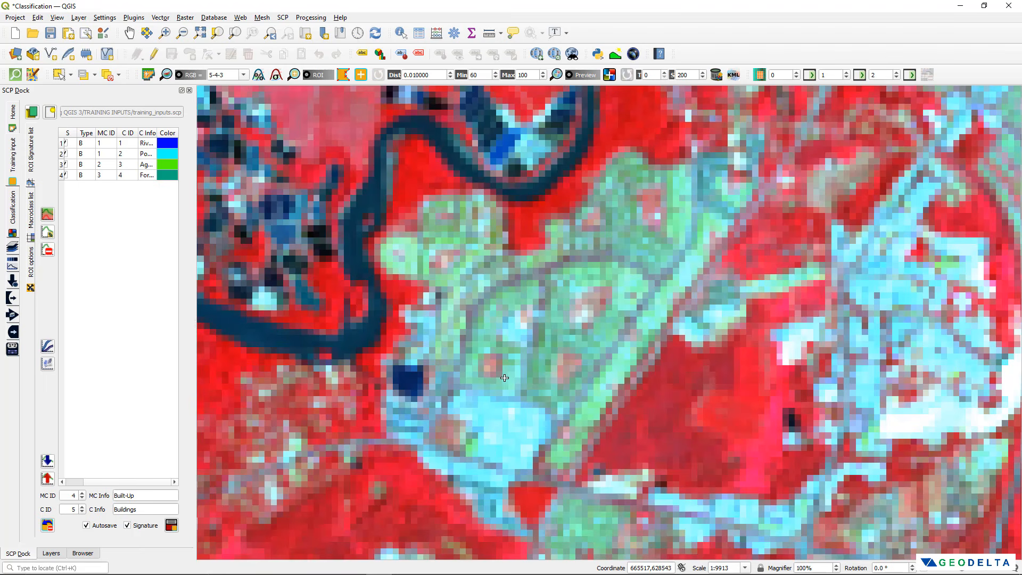
Add an L-shaped ROI polygon over the green built-up area around the small pink patch, just north of the large cyan block
click(505, 377)
click(505, 352)
click(516, 351)
click(520, 370)
click(518, 386)
click(511, 394)
click(495, 392)
click(479, 387)
click(465, 379)
click(472, 372)
click(480, 379)
right_click(497, 379)
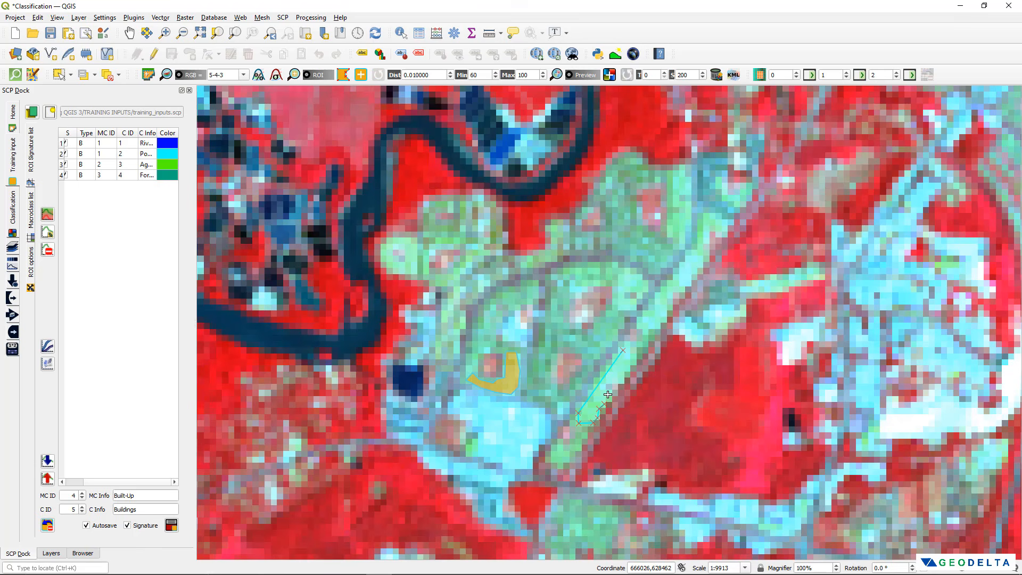
Complete a narrow diagonal ROI polygon along the light green strip bordering the dark red field to its east
click(607, 395)
click(608, 383)
click(617, 378)
click(625, 366)
click(634, 356)
right_click(632, 355)
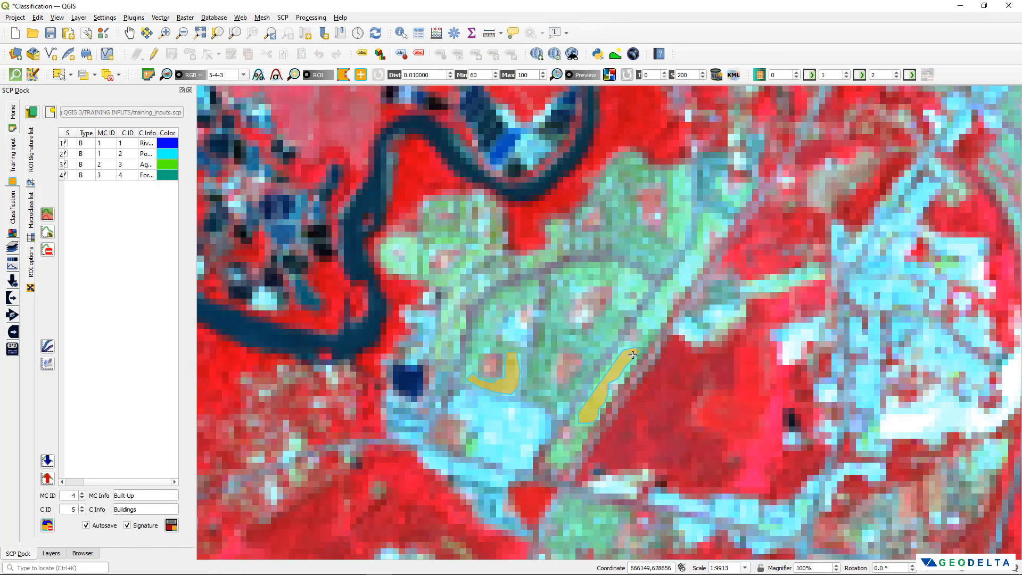
Save the four building polygons with their signature to the ROI signature list as class Buildings
scroll(637, 361, down, 1)
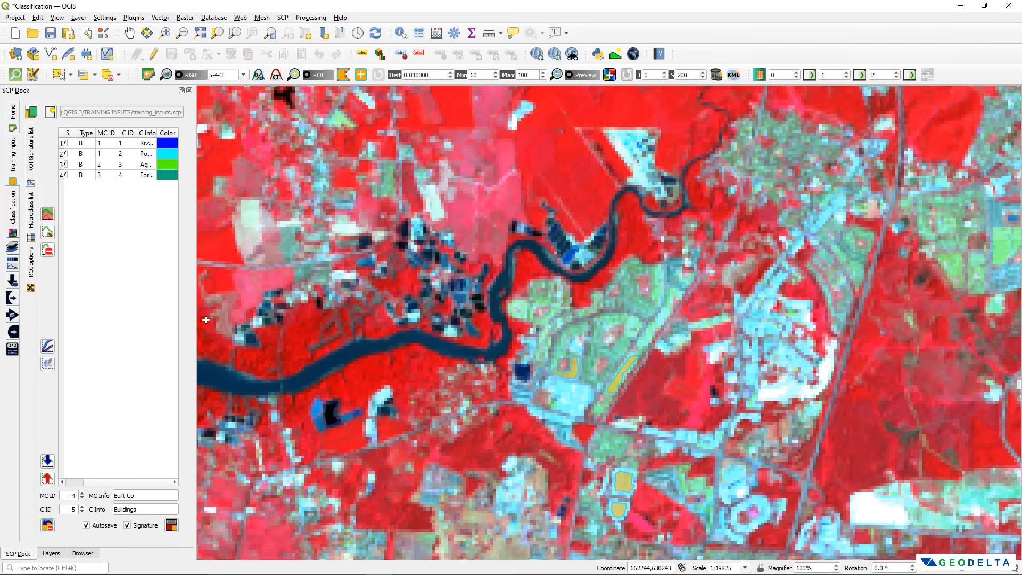
click(171, 526)
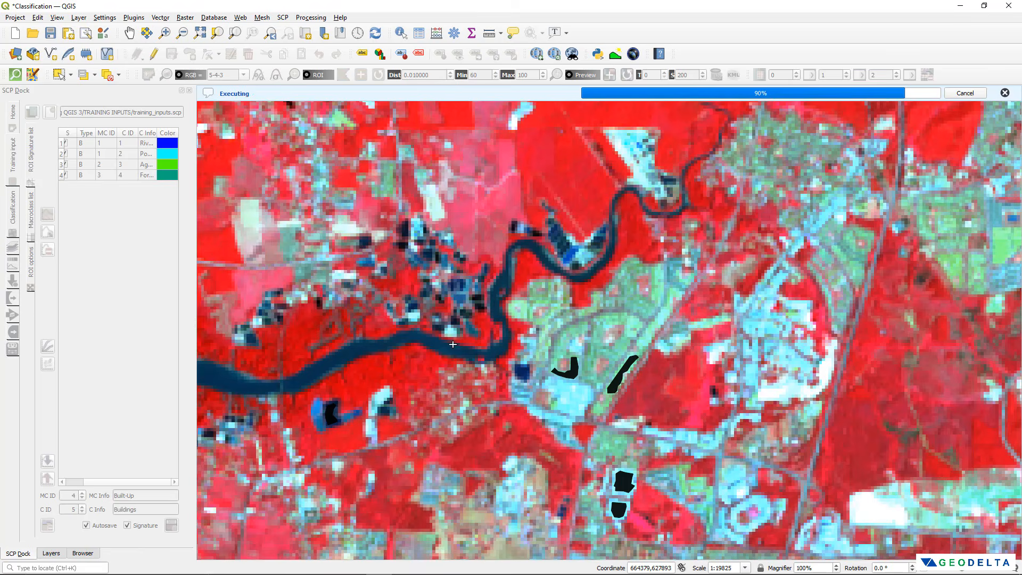
drag(473, 519, 469, 371)
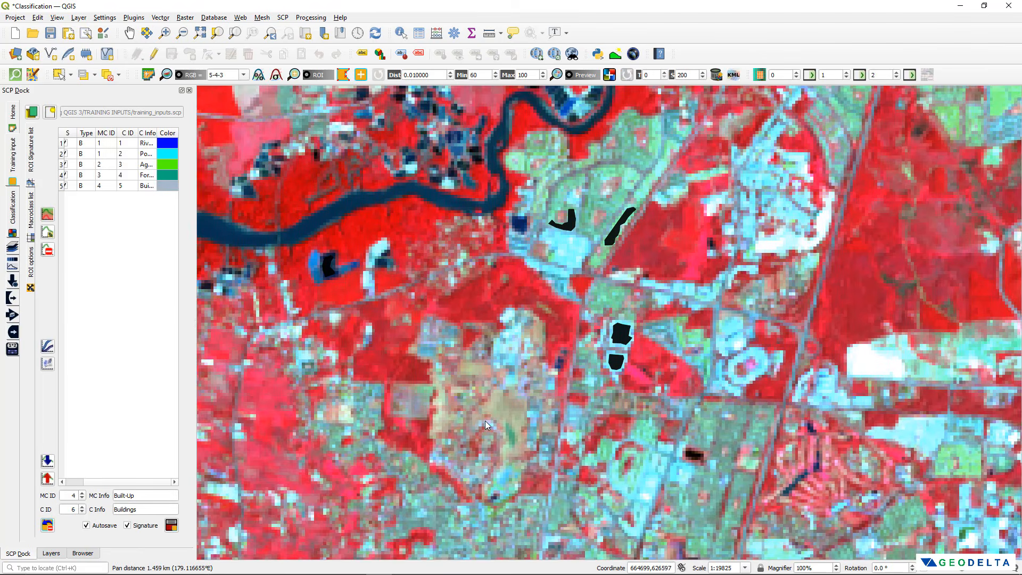
drag(484, 420, 496, 370)
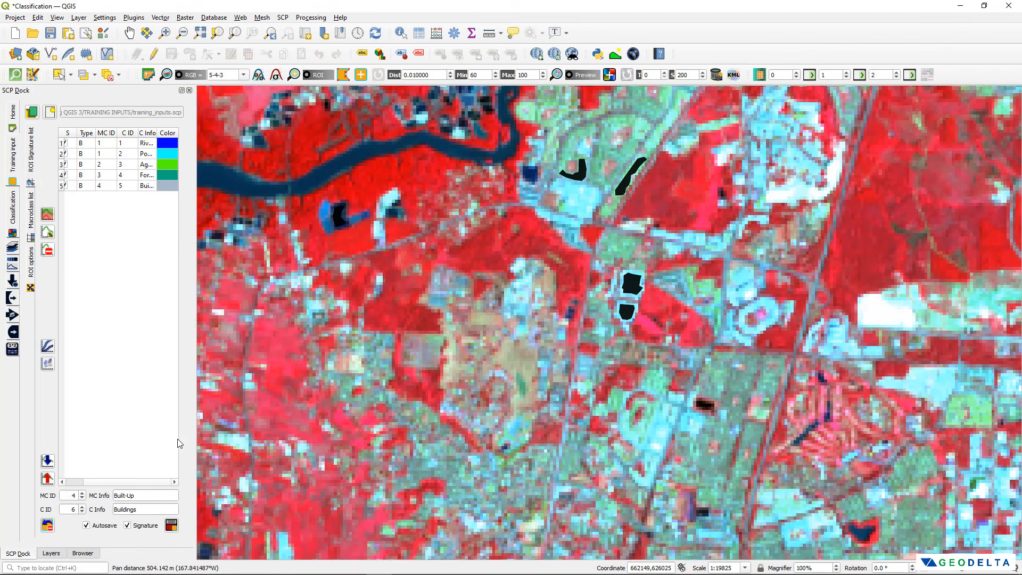
Set up the next ROI class with macroclass ID 5 named Open Land and class name Baresoil
click(74, 496)
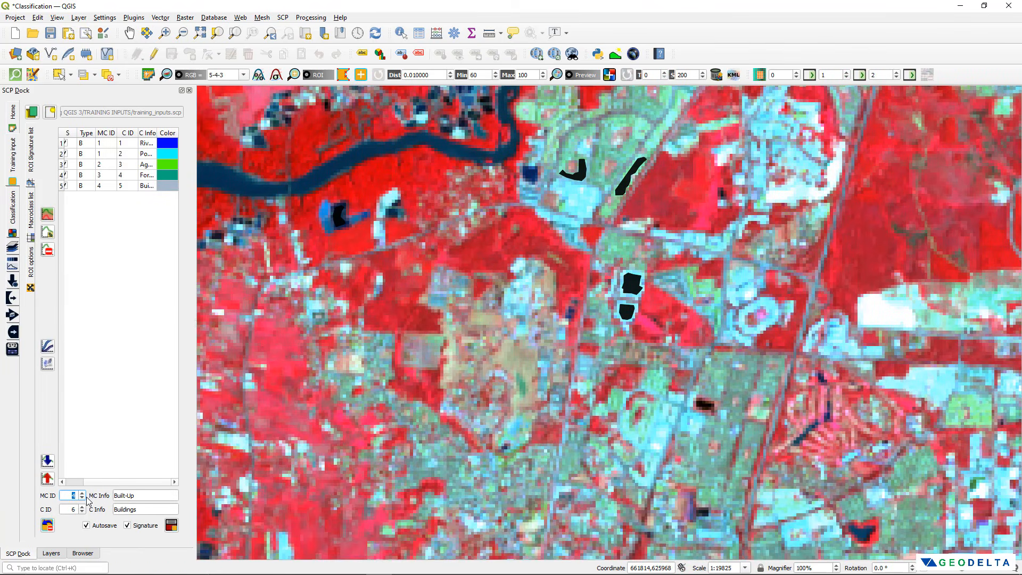
text(5)
key(Tab)
text(Op)
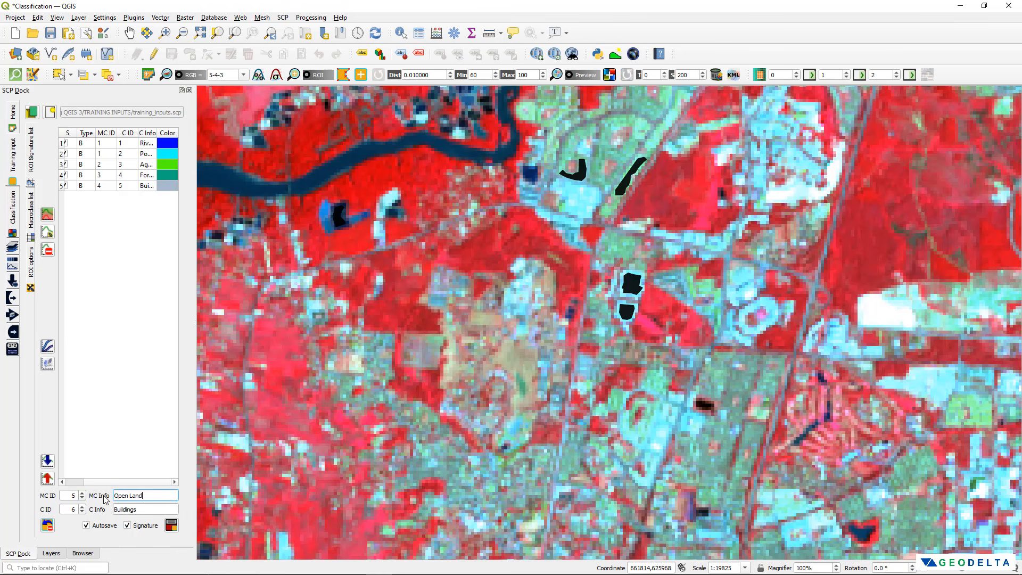
key(Tab)
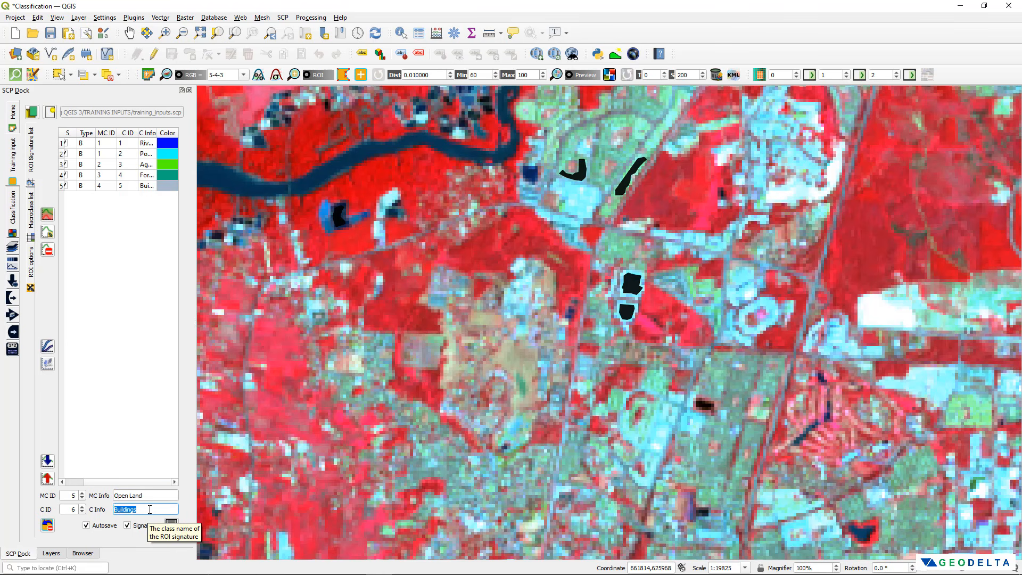
text(Bare)
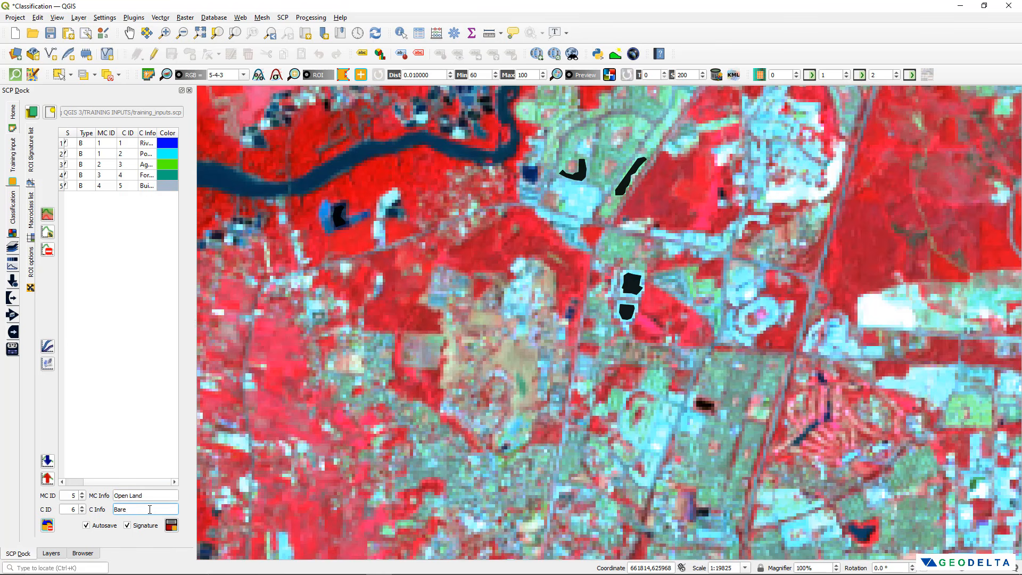
text(soil)
Add an ROI polygon over the largest beige bare patch, just north of the small dark green strip and southwest of the building polygons
scroll(522, 354, up, 1)
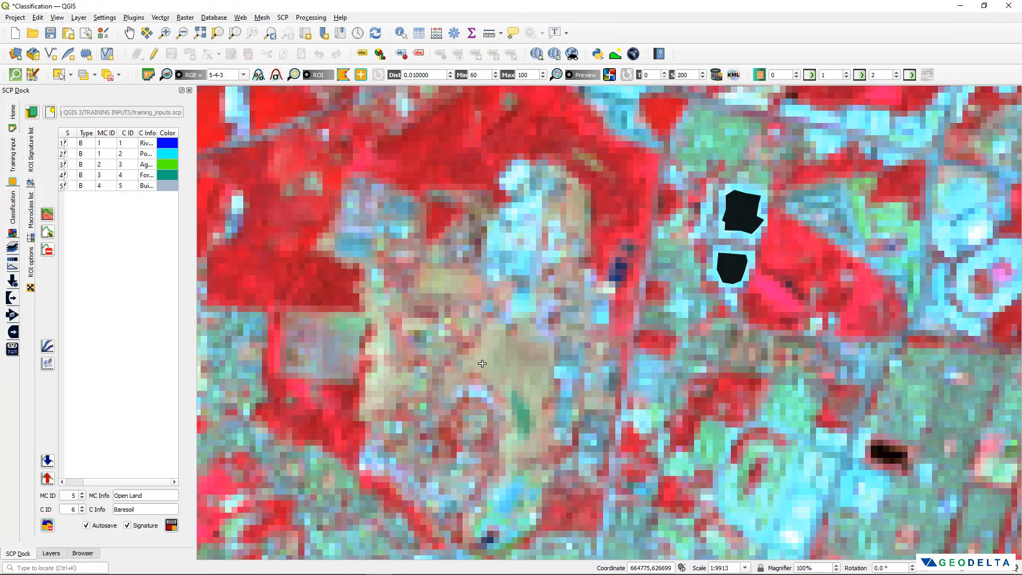
click(477, 364)
click(488, 377)
click(500, 380)
click(520, 380)
click(537, 411)
click(544, 391)
click(550, 365)
click(547, 351)
click(516, 344)
click(505, 335)
click(497, 339)
right_click(480, 355)
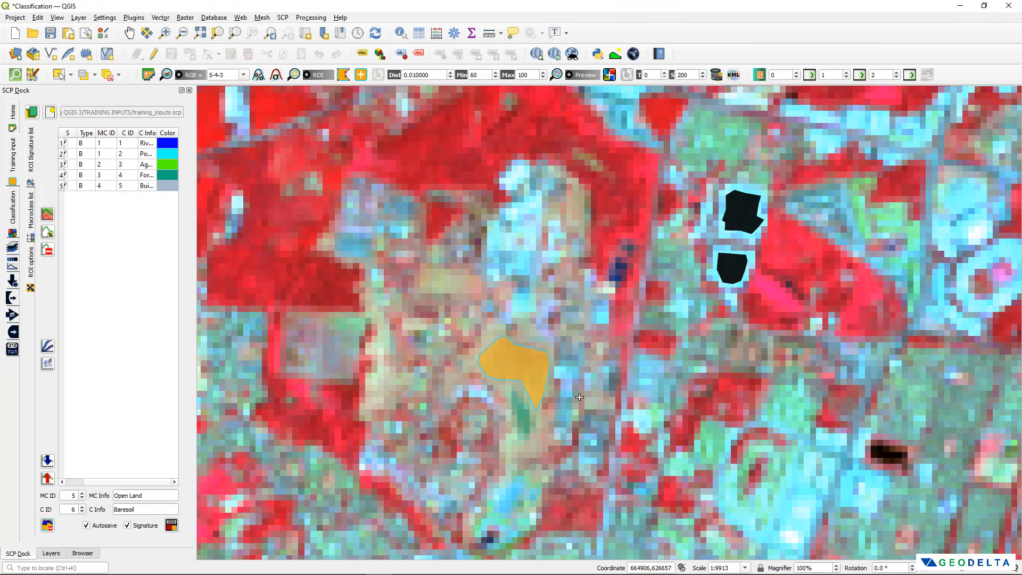
Add a small ROI polygon on the beige strip west of the first bare-soil polygon and save both with their signature as Baresoil
click(368, 401)
click(367, 385)
click(373, 377)
click(386, 374)
click(403, 376)
click(398, 381)
right_click(373, 403)
scroll(455, 389, down, 2)
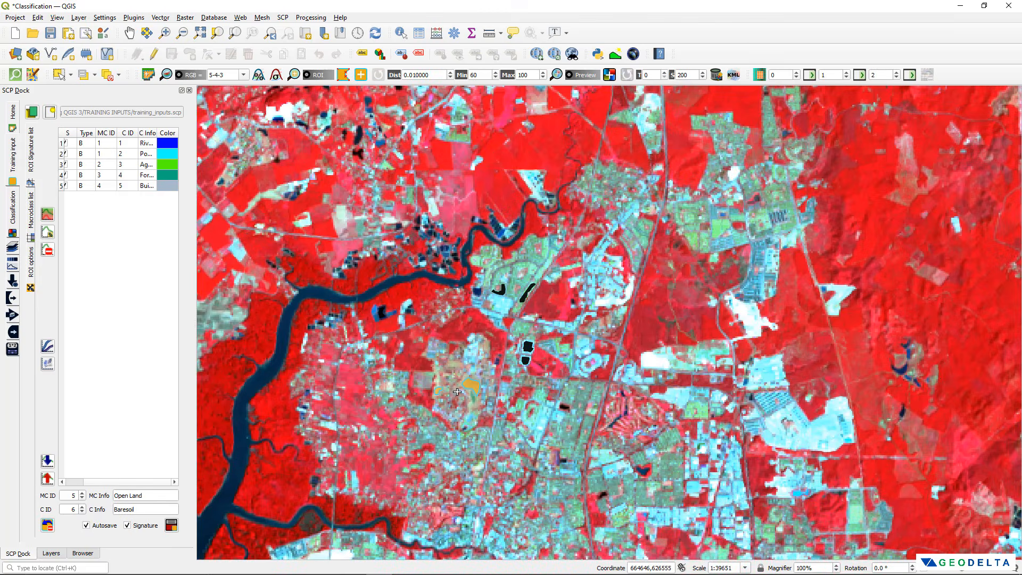
click(172, 525)
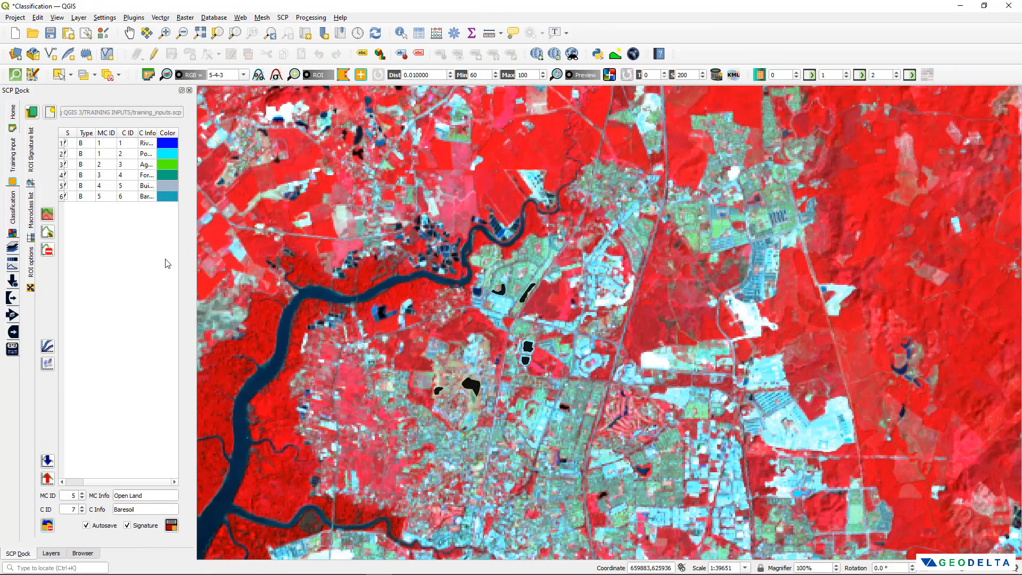
Change the Buildings signature colour to red #ff0000 and the Baresoil signature colour to orange #ffaa00
double_click(168, 187)
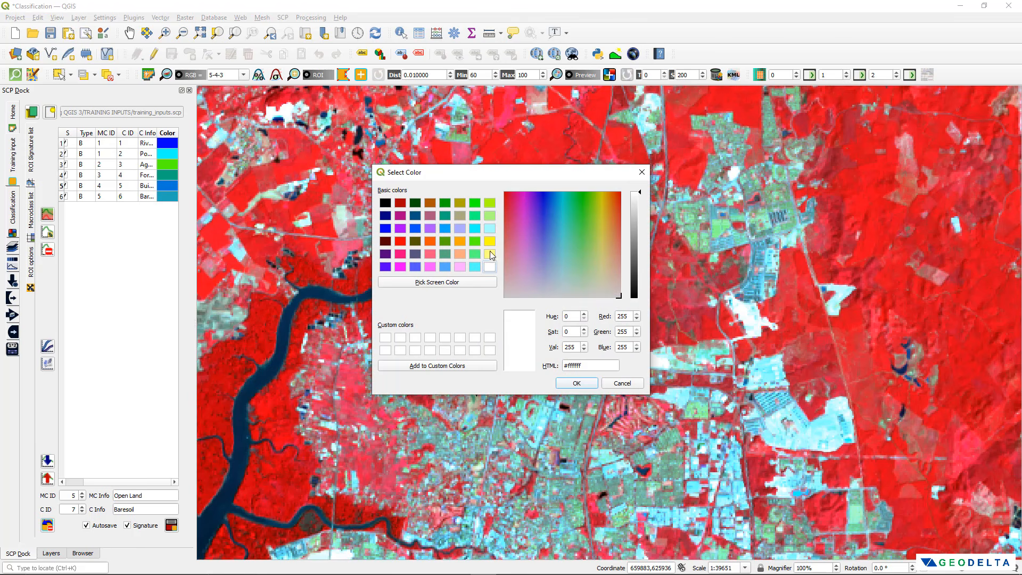
click(400, 242)
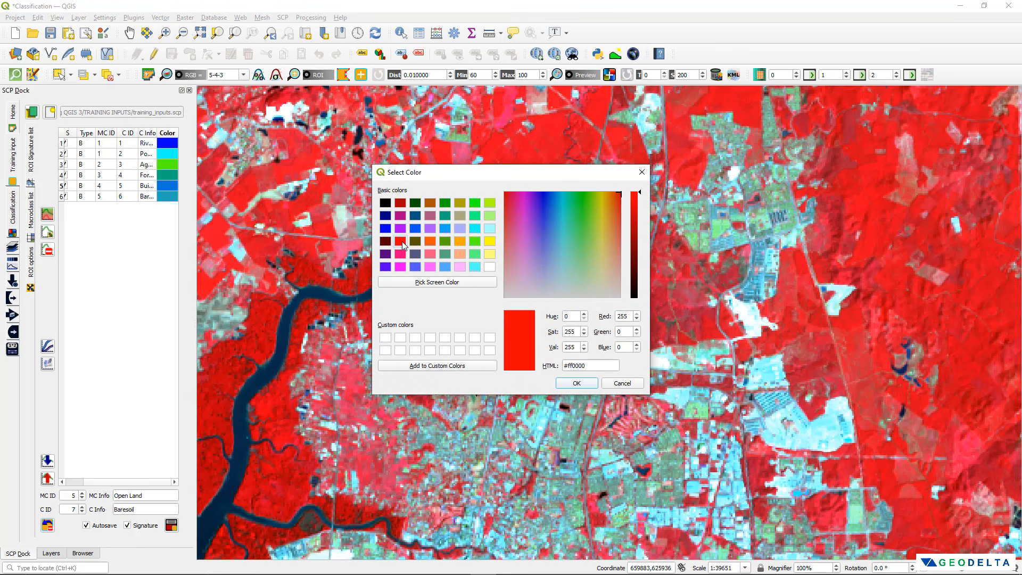
click(576, 384)
double_click(169, 198)
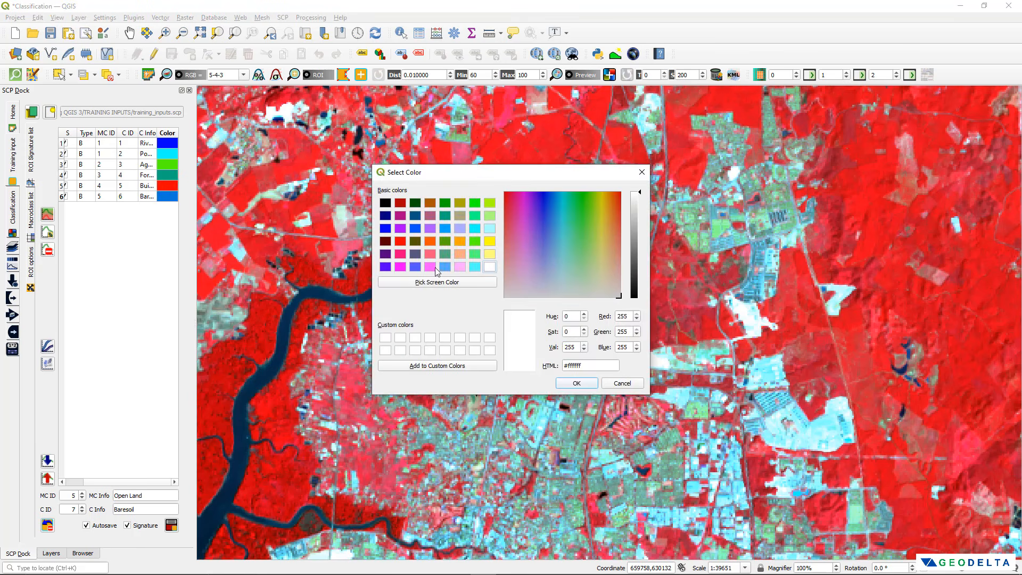
click(459, 241)
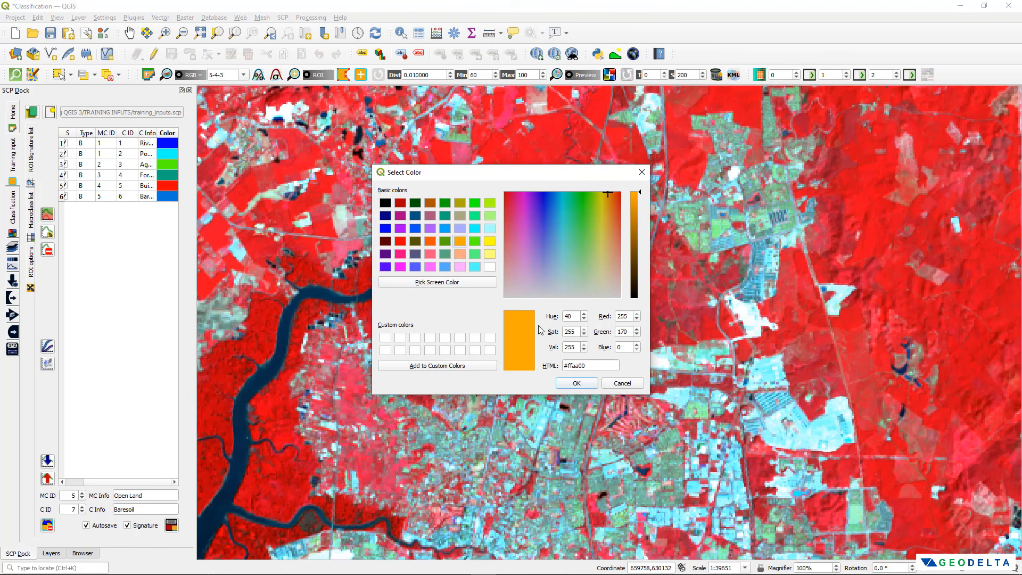
click(576, 383)
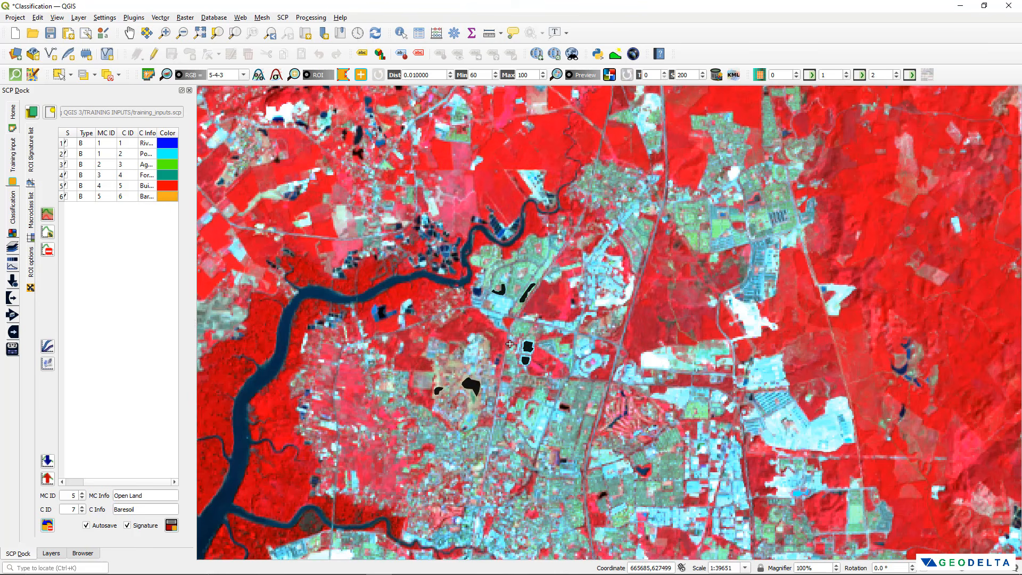
Display the band set as the natural-colour RGB composite 4-3-2
click(243, 74)
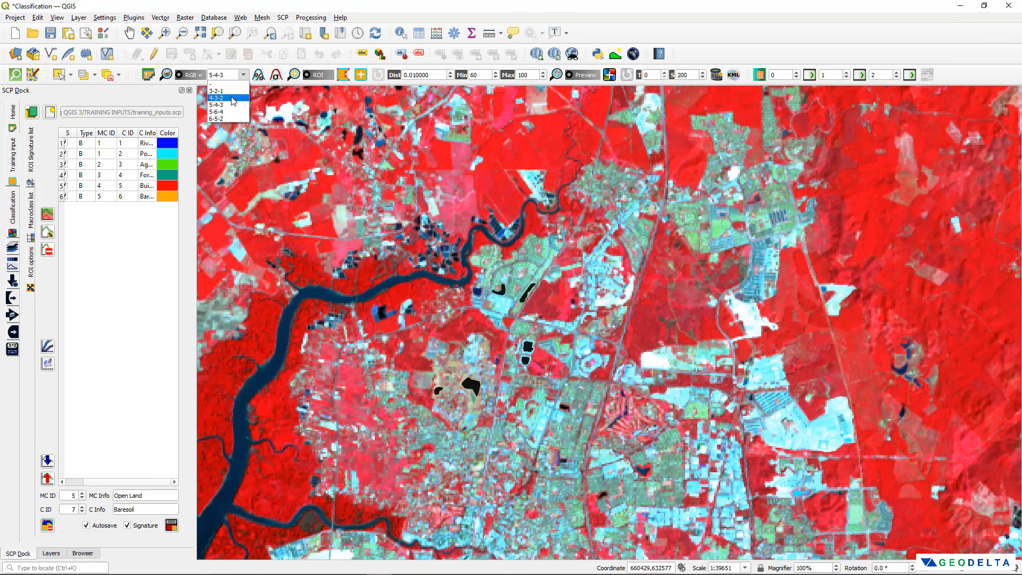
click(233, 99)
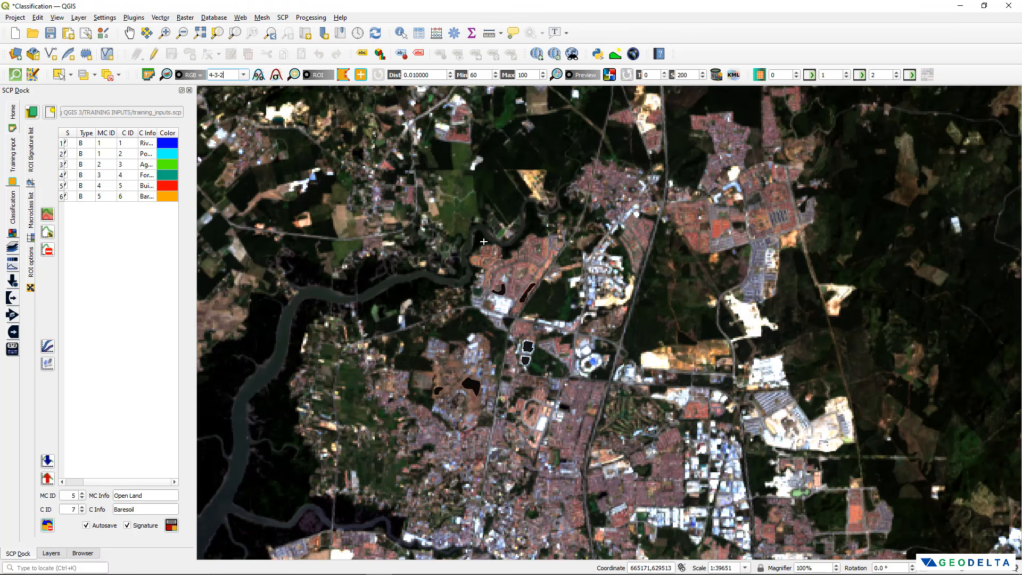
scroll(483, 242, down, 2)
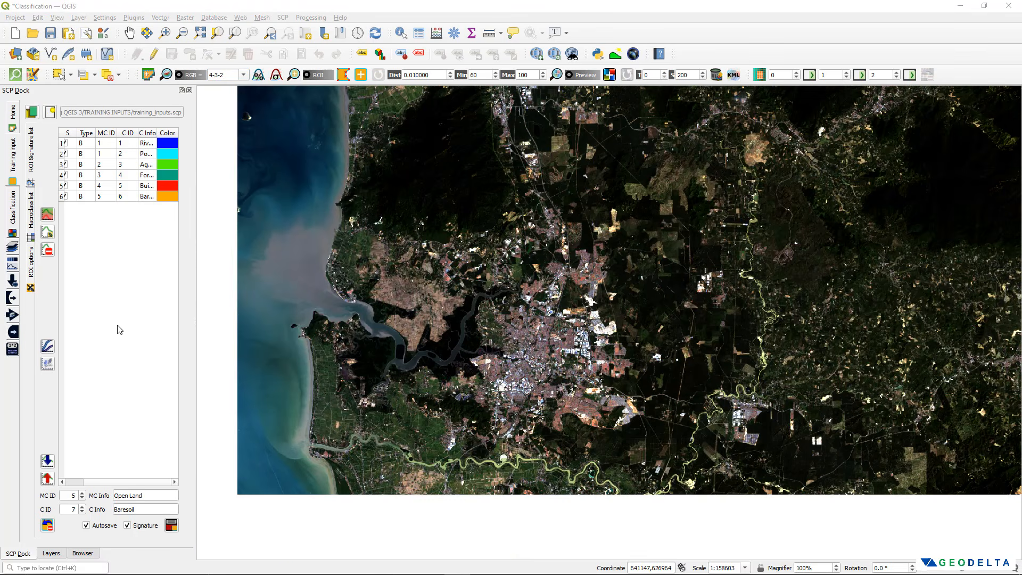
Configure the classification to use class IDs (C ID) and the Maximum Likelihood algorithm
click(12, 210)
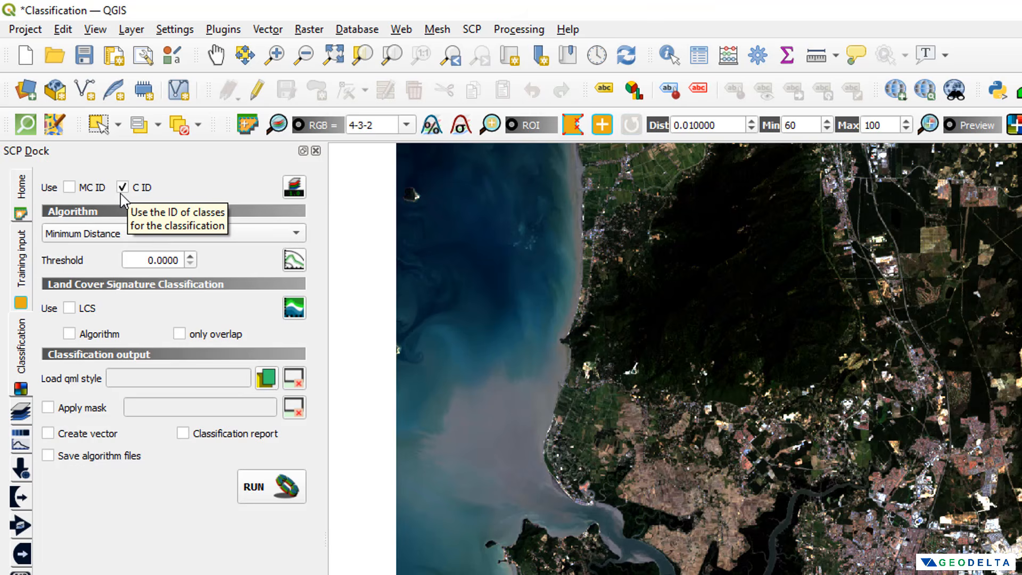
click(69, 187)
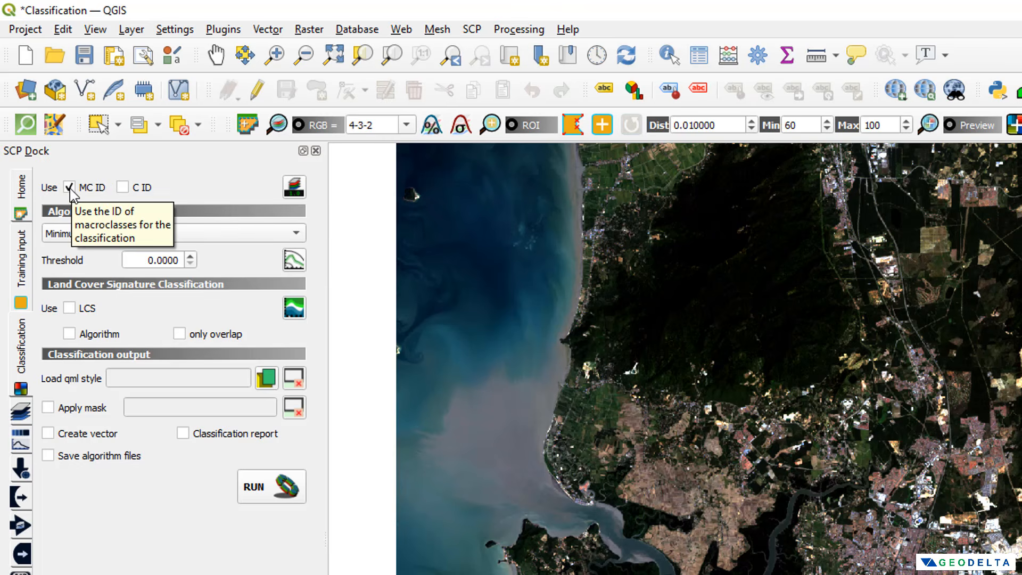
click(123, 187)
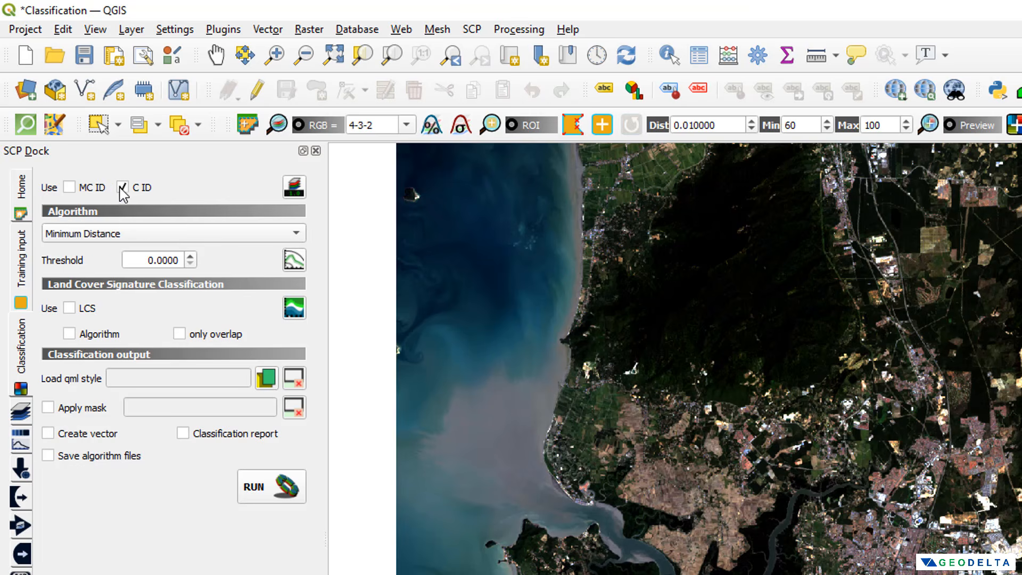
click(273, 235)
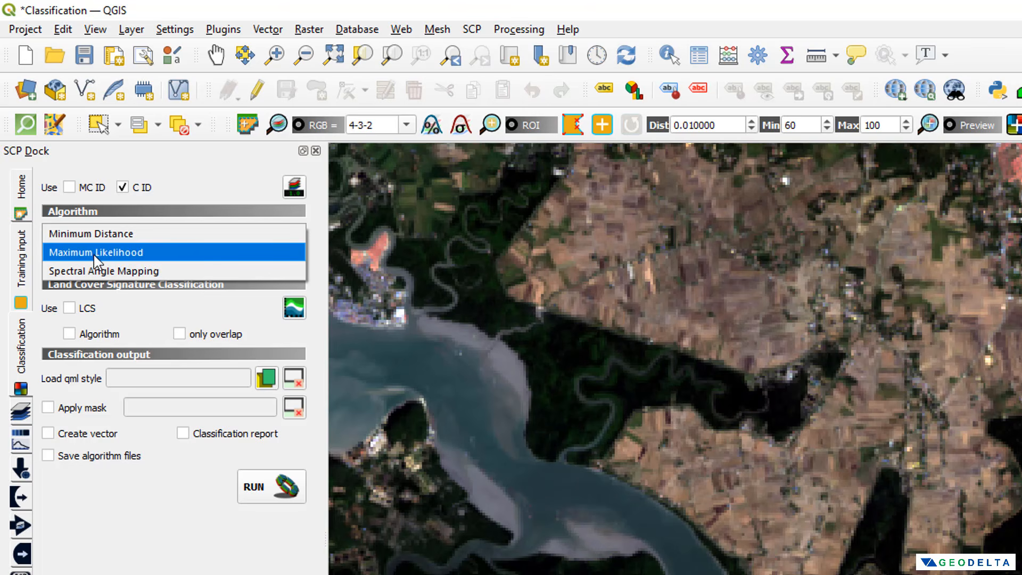
click(115, 258)
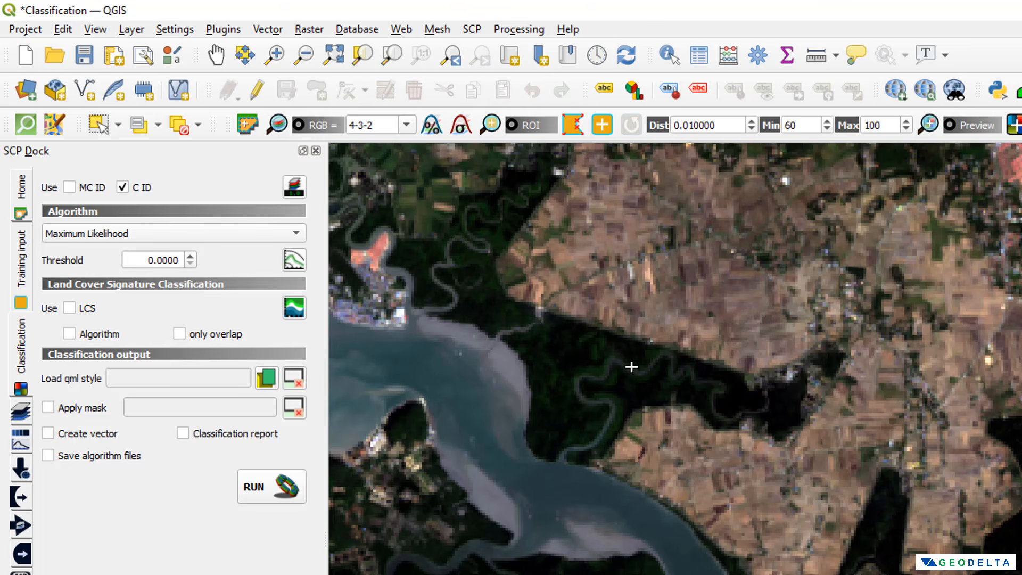
Generate a classification preview centred on the southern part of the brown farmland beside the river and examine it up close
drag(404, 333, 642, 410)
scroll(642, 410, down, 1)
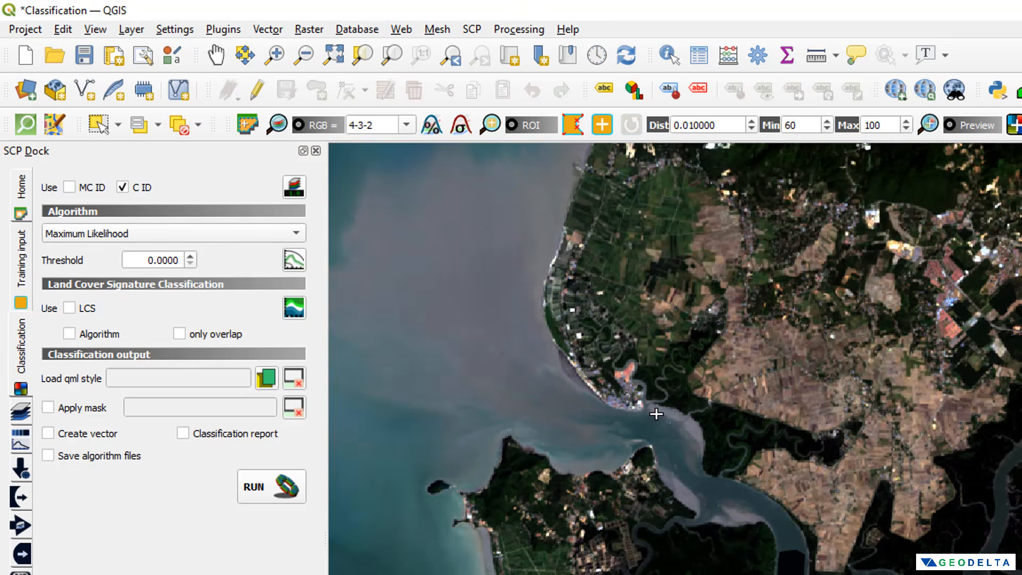
drag(913, 472, 970, 511)
scroll(970, 511, up, 1)
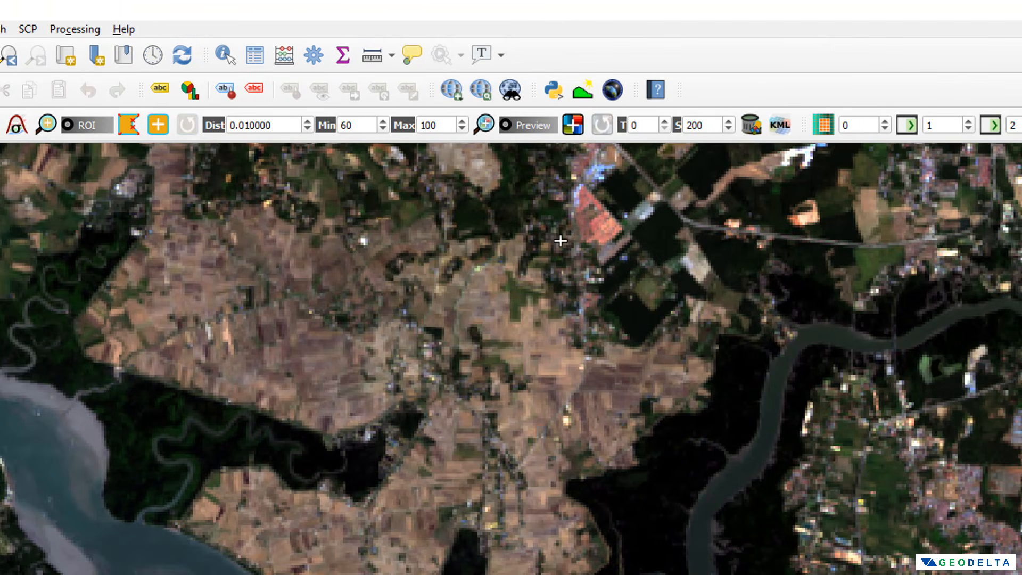
click(573, 126)
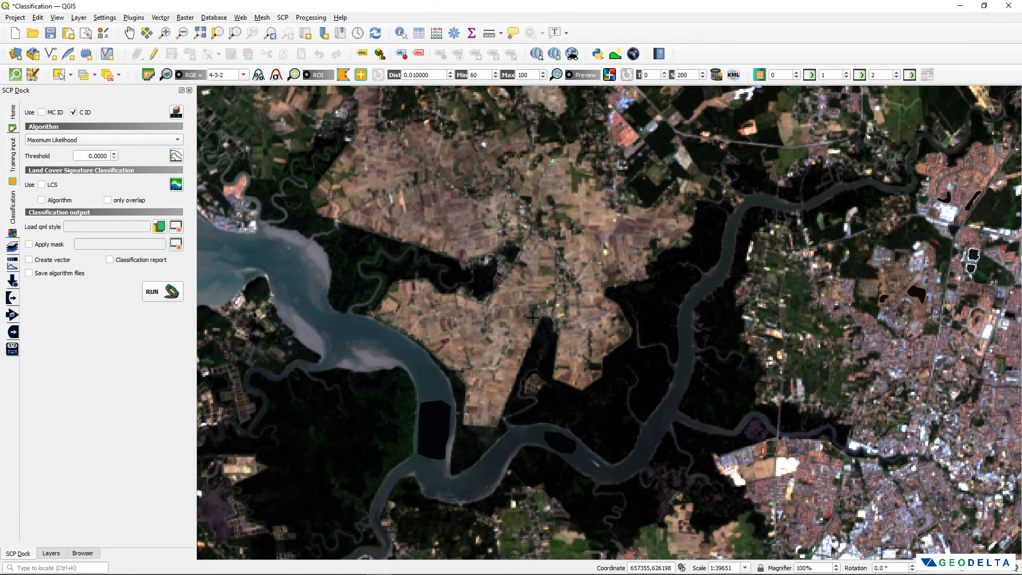
click(532, 316)
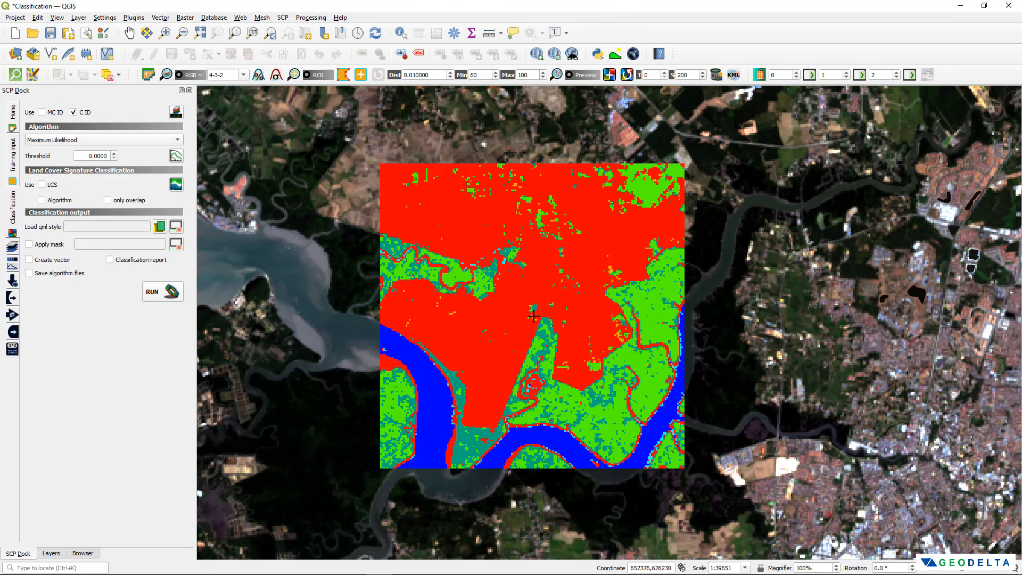
click(556, 75)
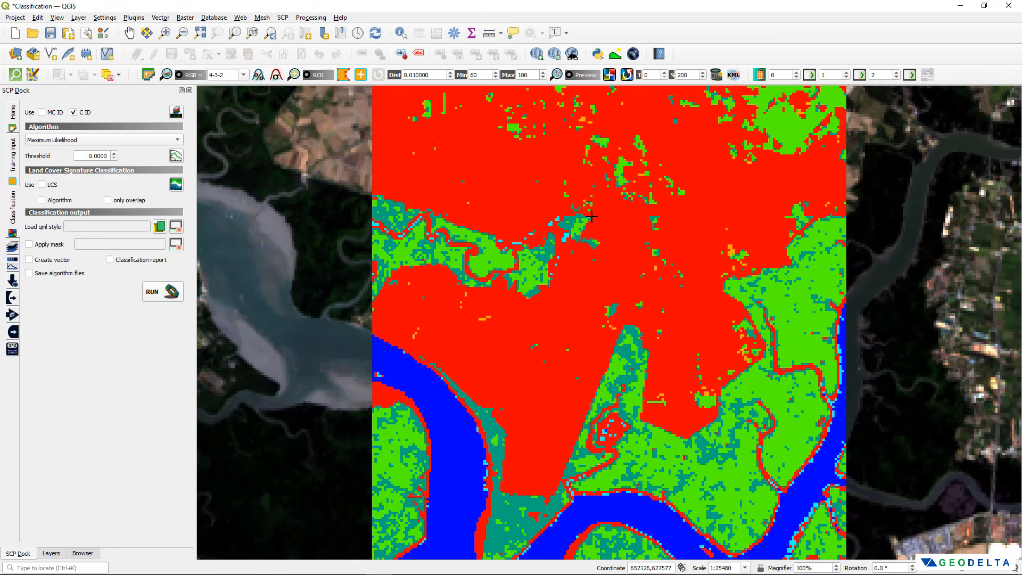
scroll(592, 217, down, 1)
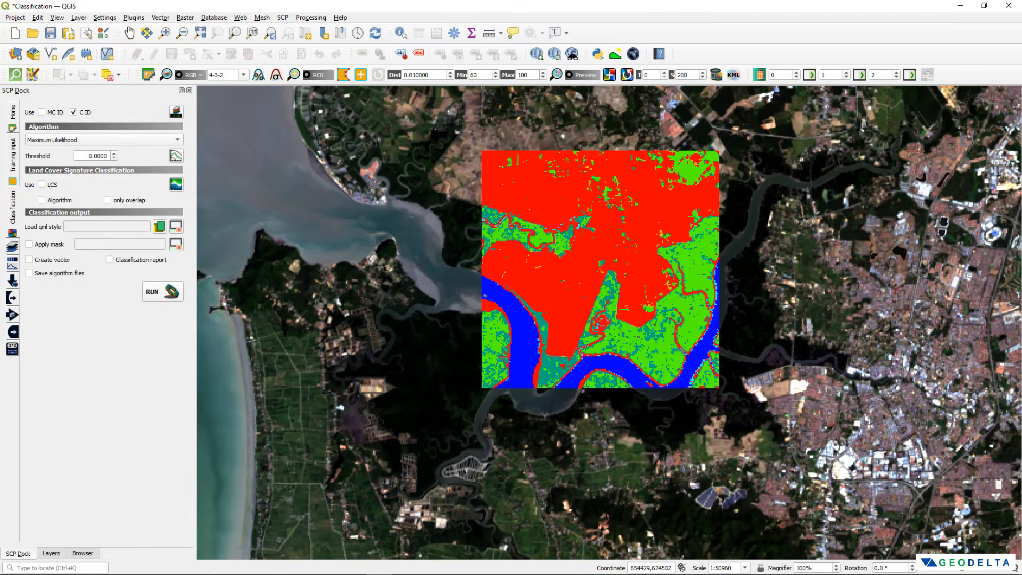
Preview the classification around the river mouth, the sharp river bend south of the farmland, and the urban area to the southeast
click(401, 306)
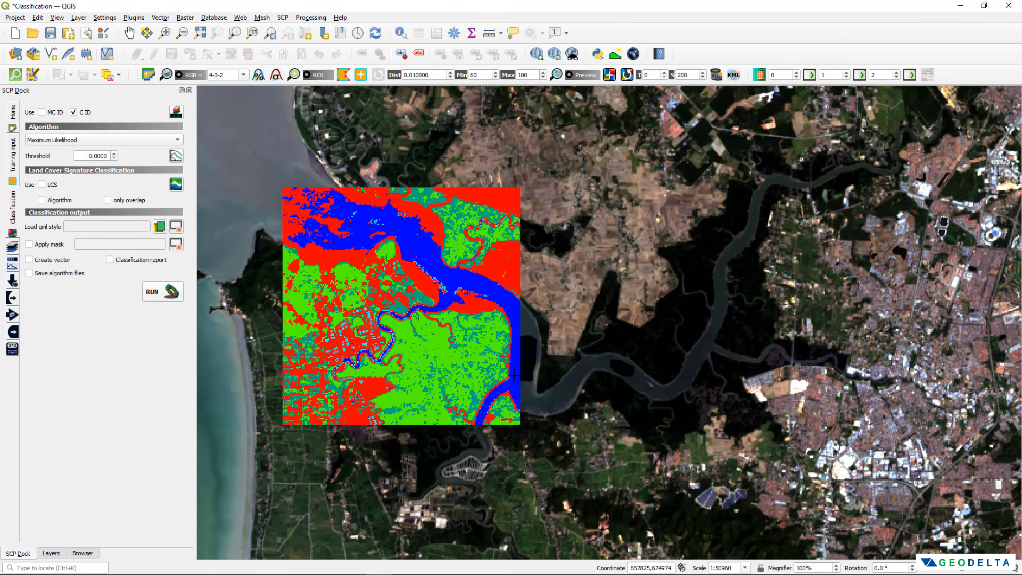
click(562, 390)
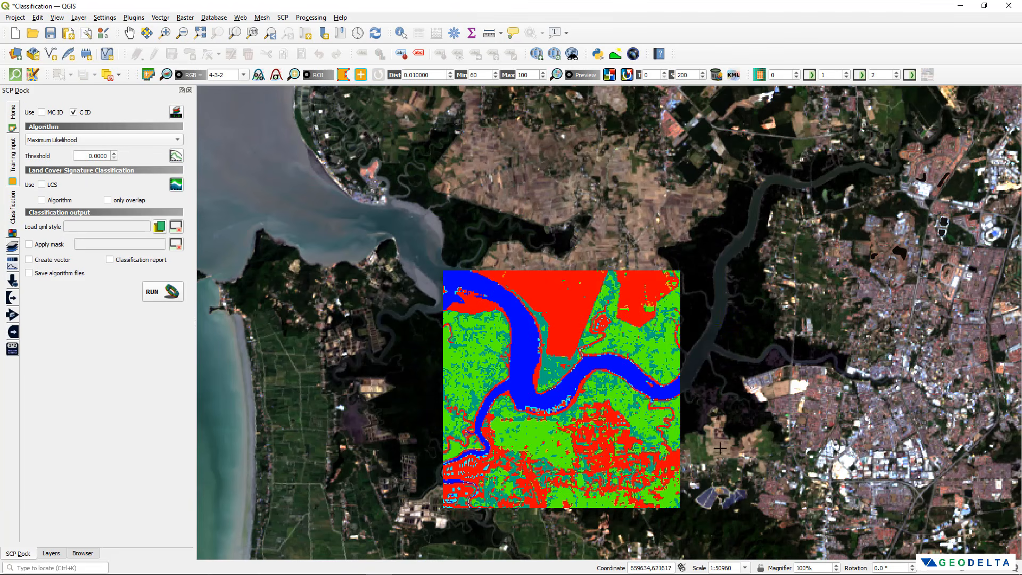
click(755, 426)
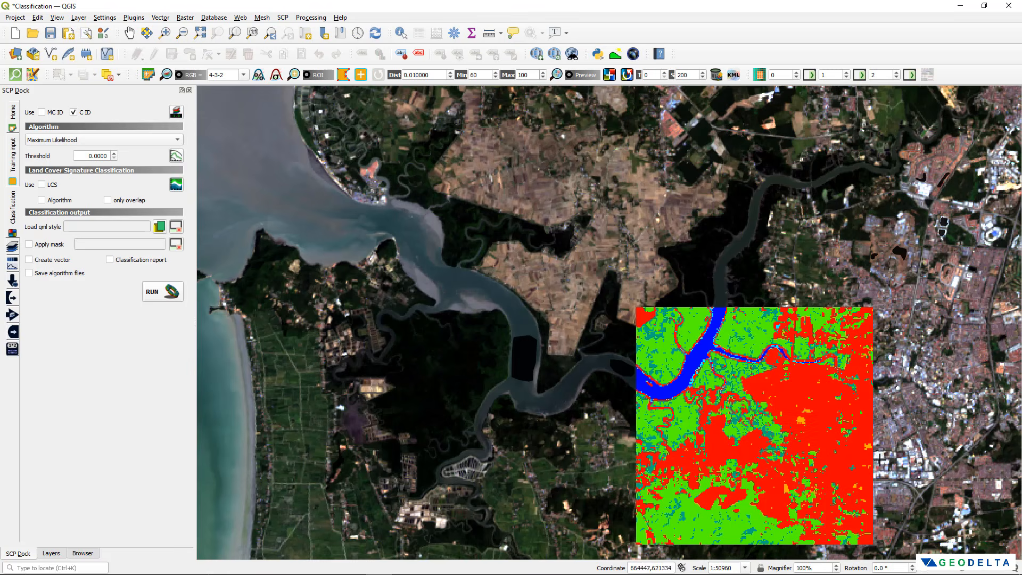
drag(880, 460, 732, 392)
click(762, 406)
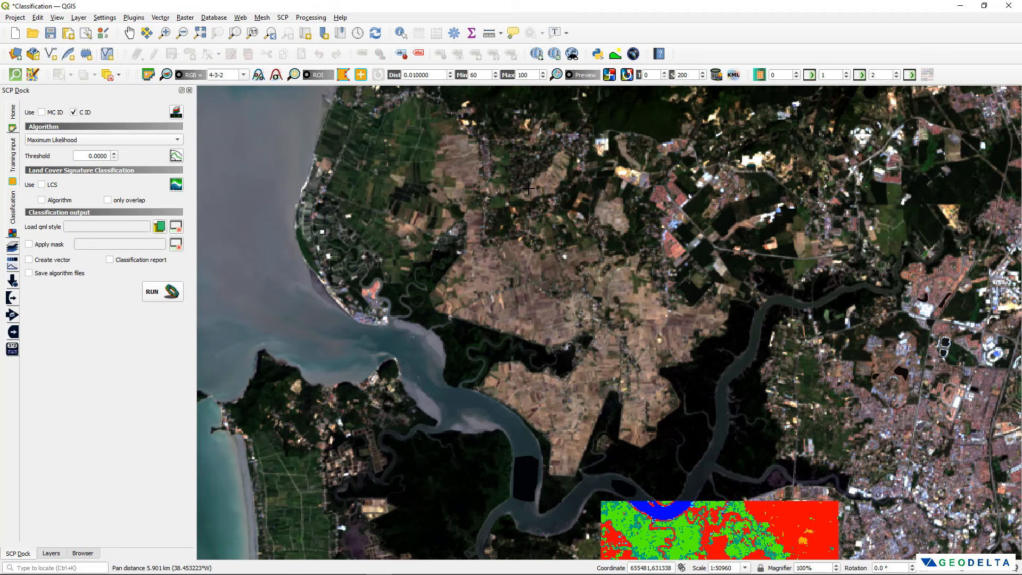
Preview the classification over the northern farmland, the coastal fields north of the river mouth, and the river stretch east of the farmland
click(528, 188)
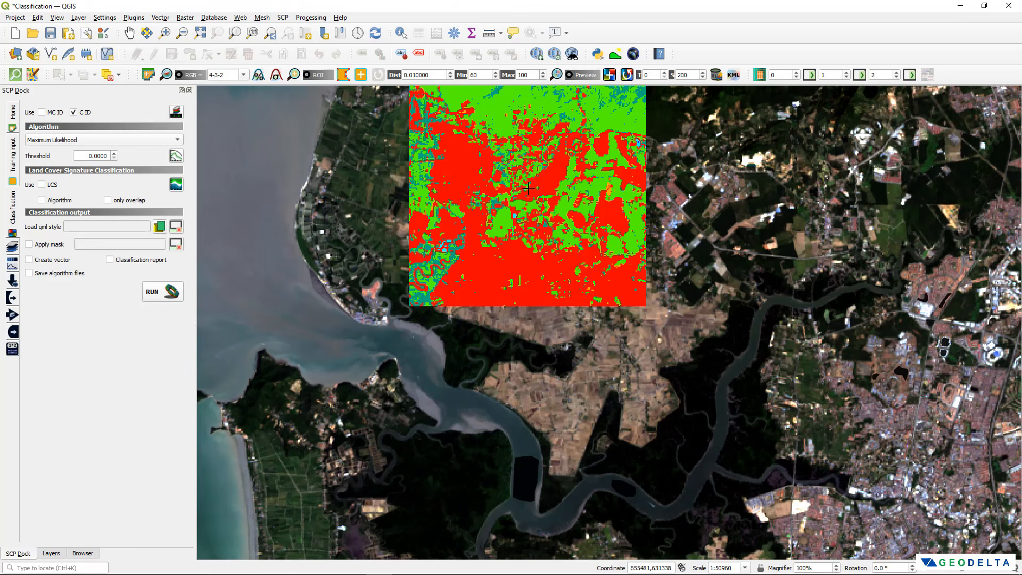
click(379, 264)
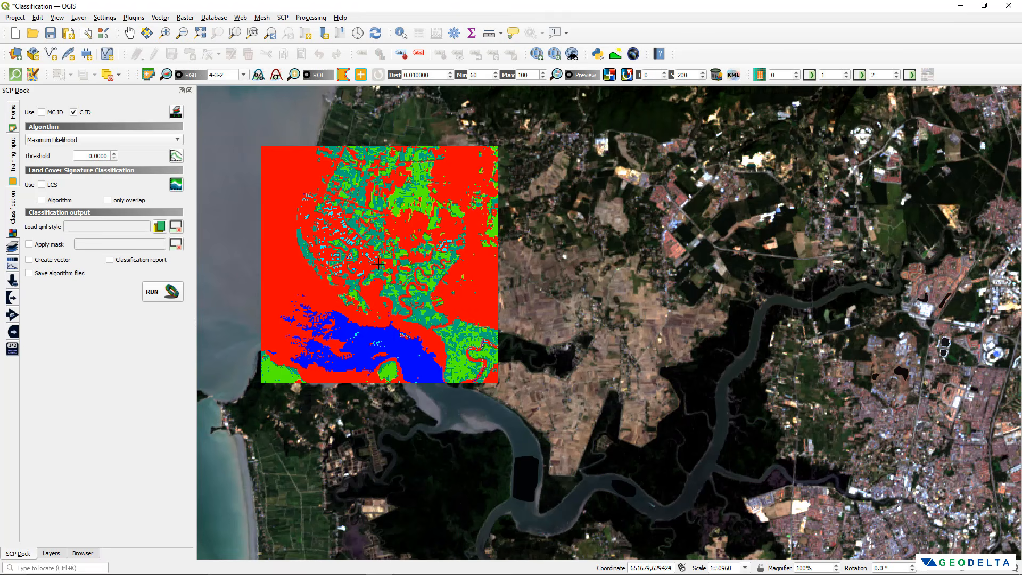
click(486, 418)
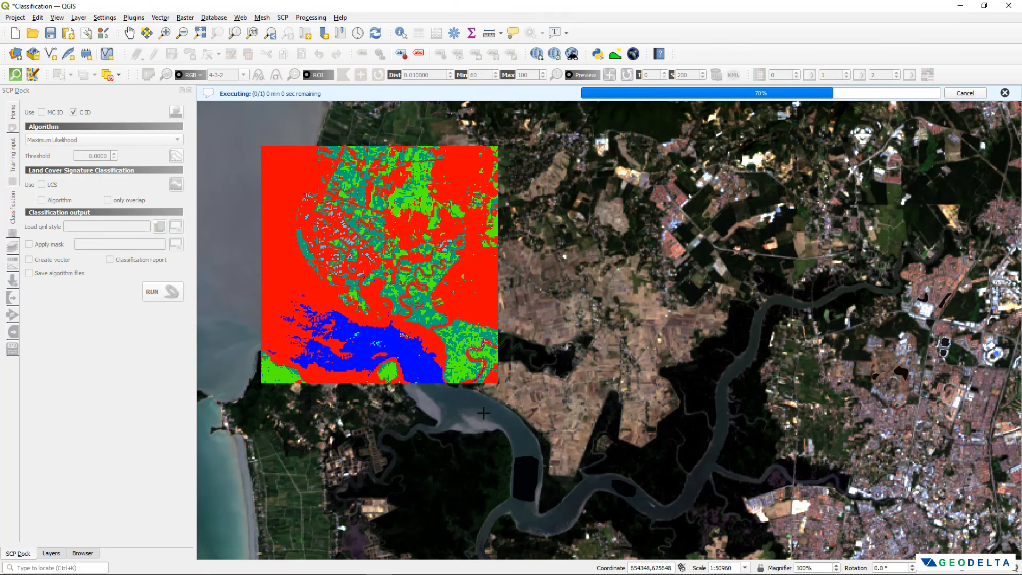
drag(717, 445, 675, 292)
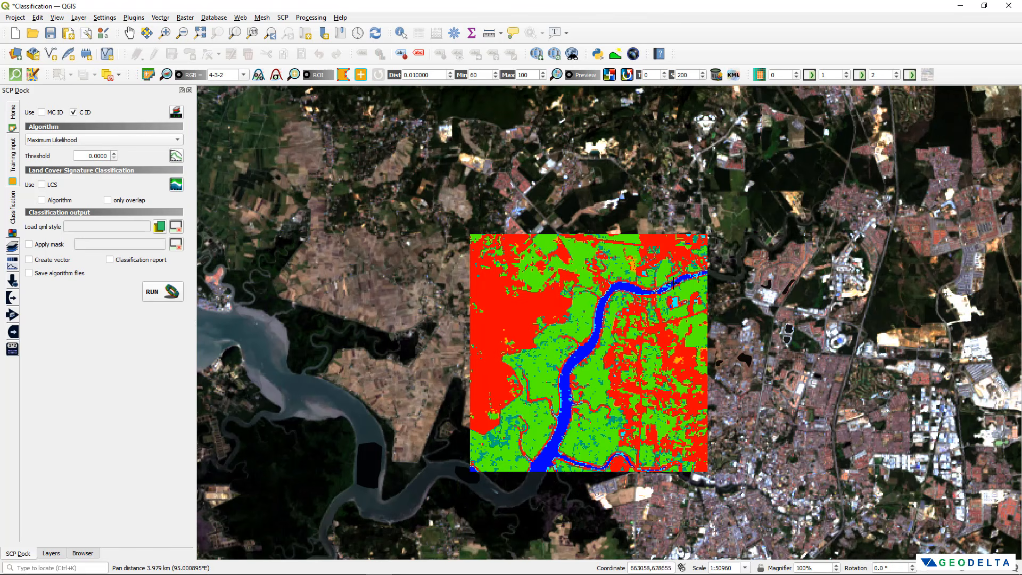
Preview the classification over the river stretch east of the farmland and around the river fork to its south, and examine both up close
click(593, 347)
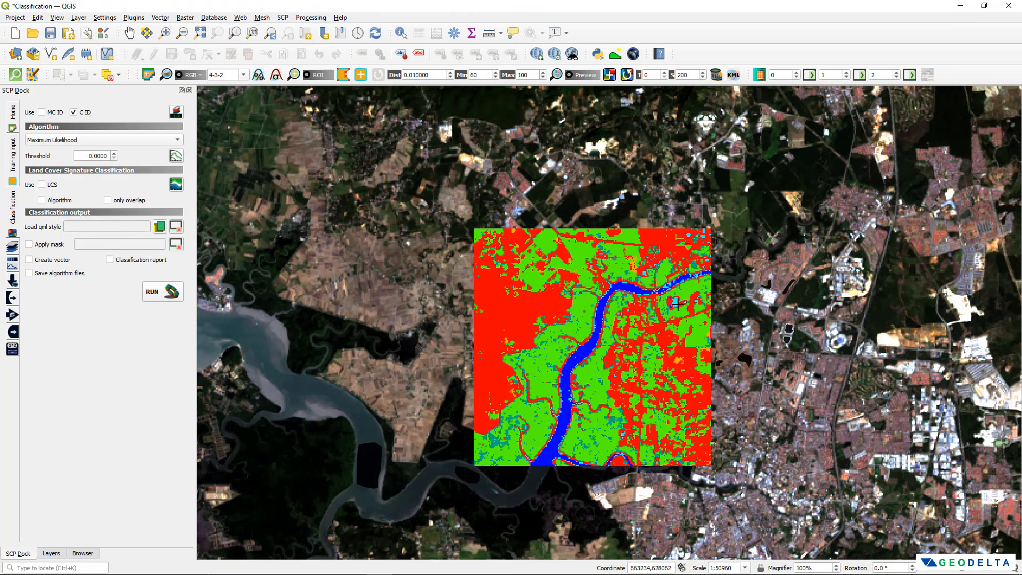
scroll(676, 304, up, 1)
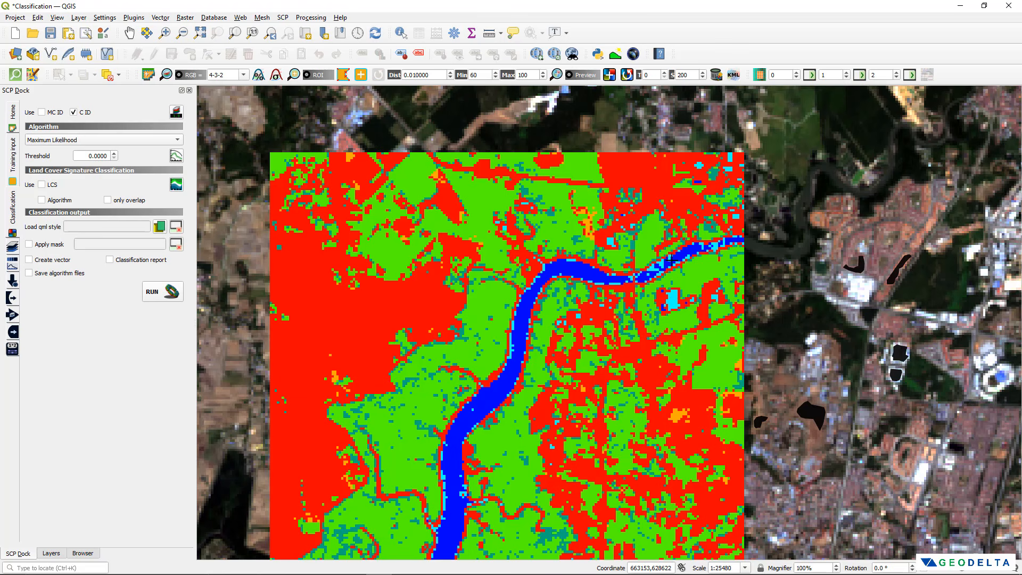
drag(656, 272, 657, 271)
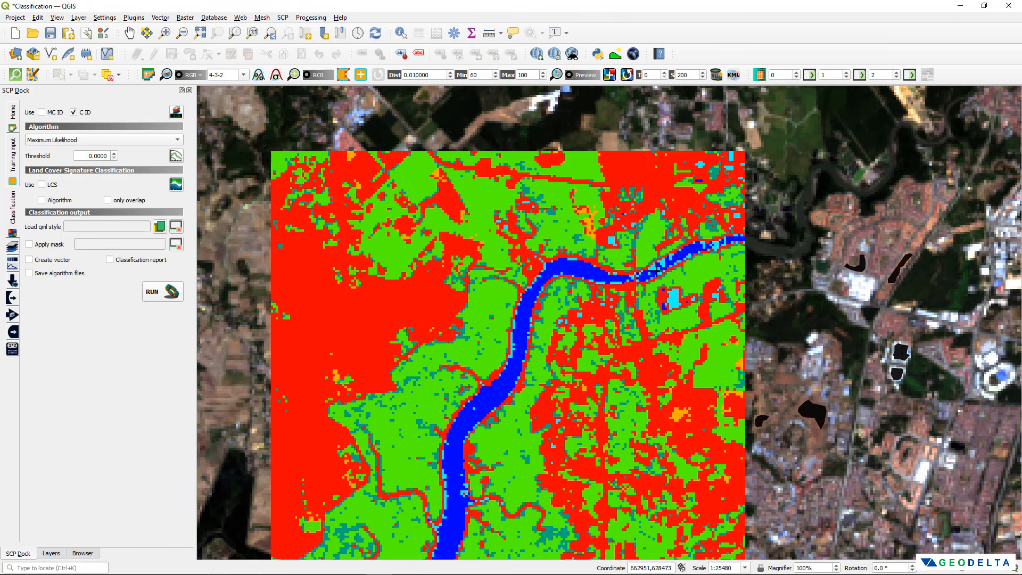
scroll(656, 270, down, 1)
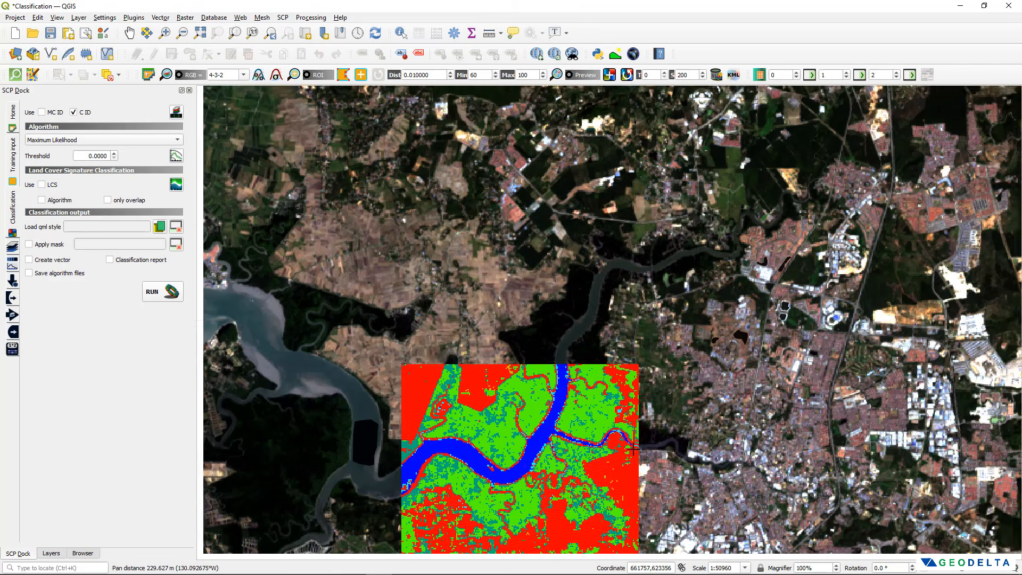
drag(601, 478, 672, 339)
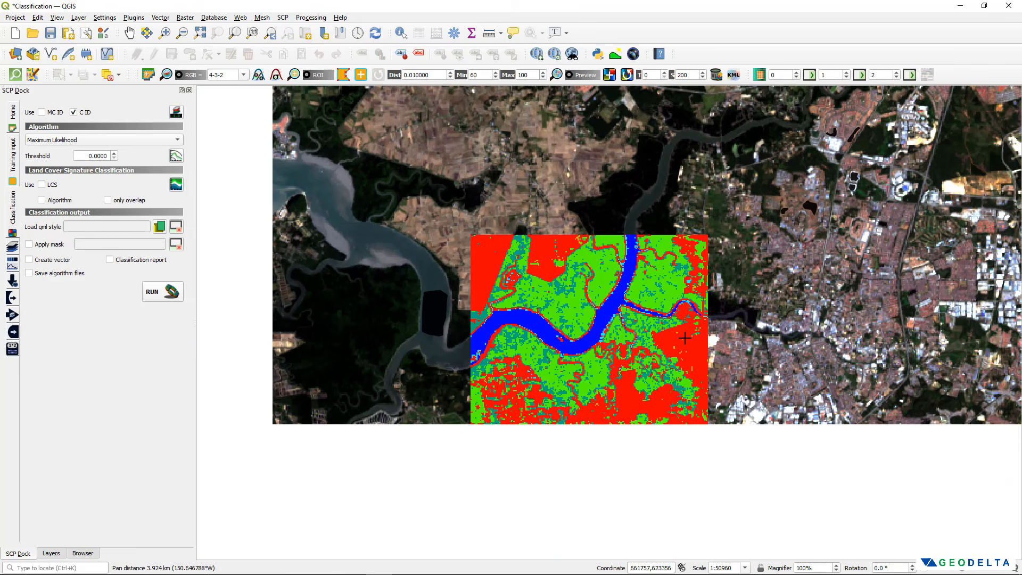
scroll(710, 271, up, 1)
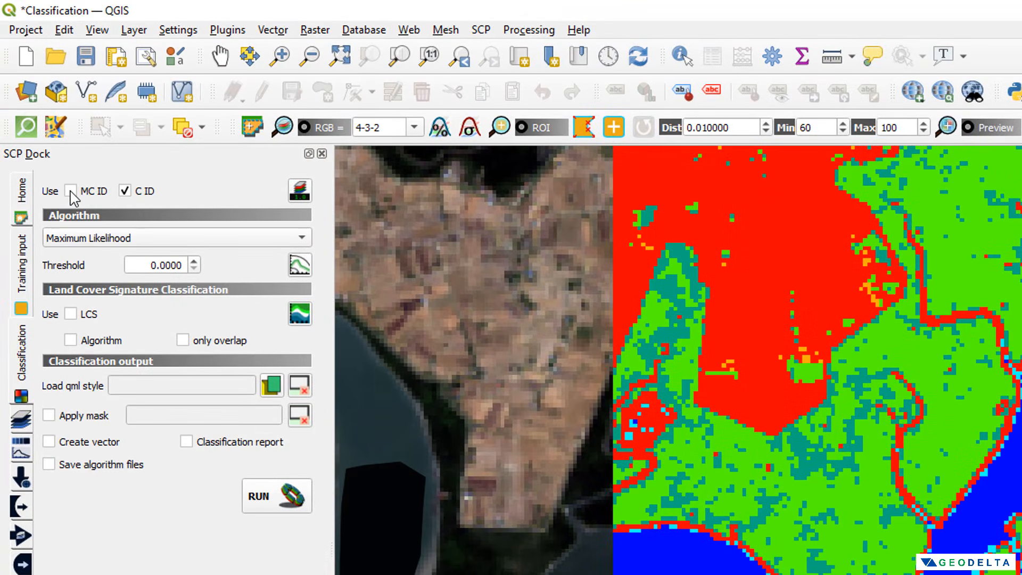
Switch the classification to macroclass IDs (MC ID) and recolor the Water Bodies macroclass with the blue sampled from the previewed river
click(72, 192)
click(28, 286)
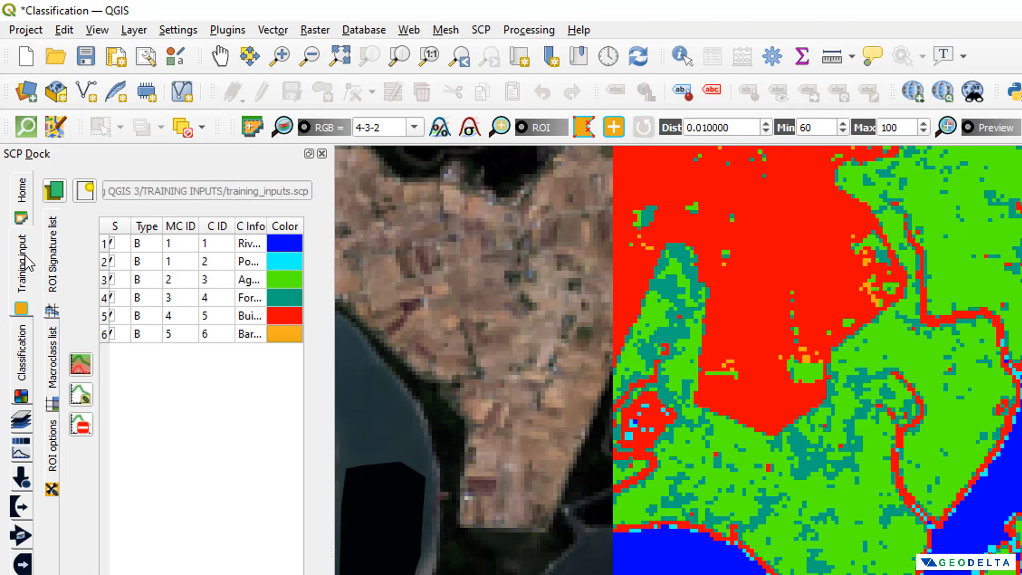
click(53, 358)
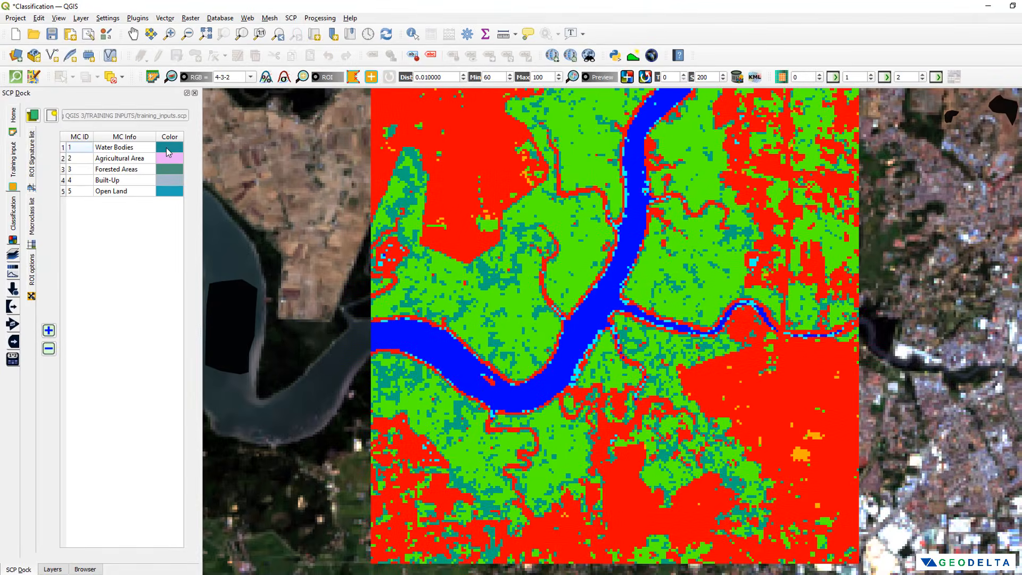
double_click(166, 148)
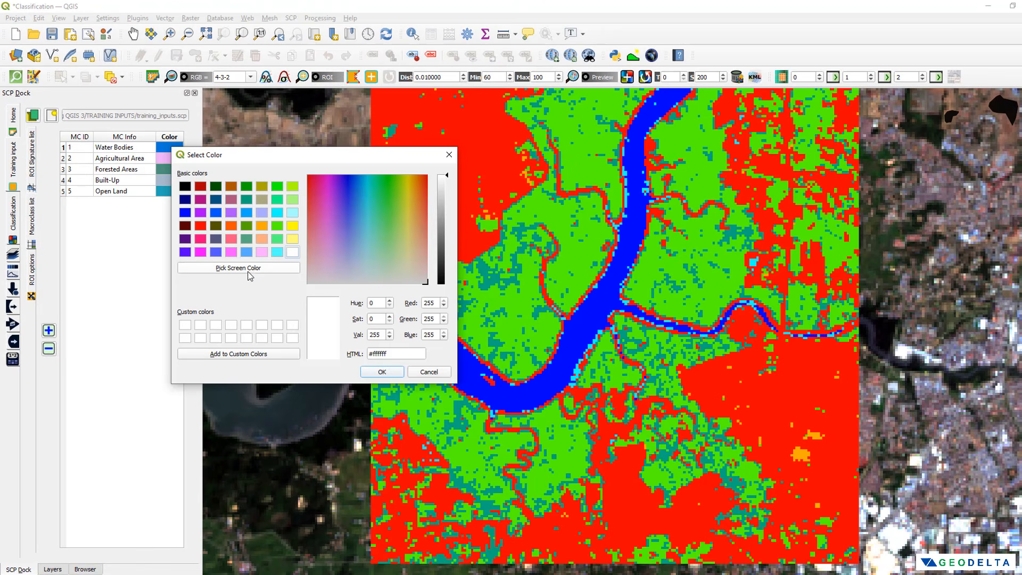
click(238, 268)
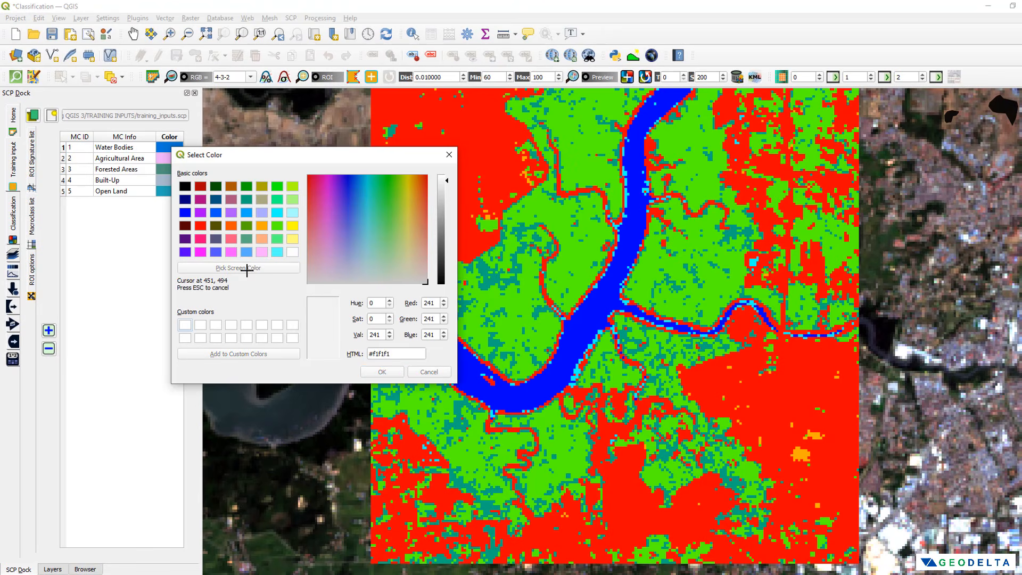
click(626, 247)
click(382, 371)
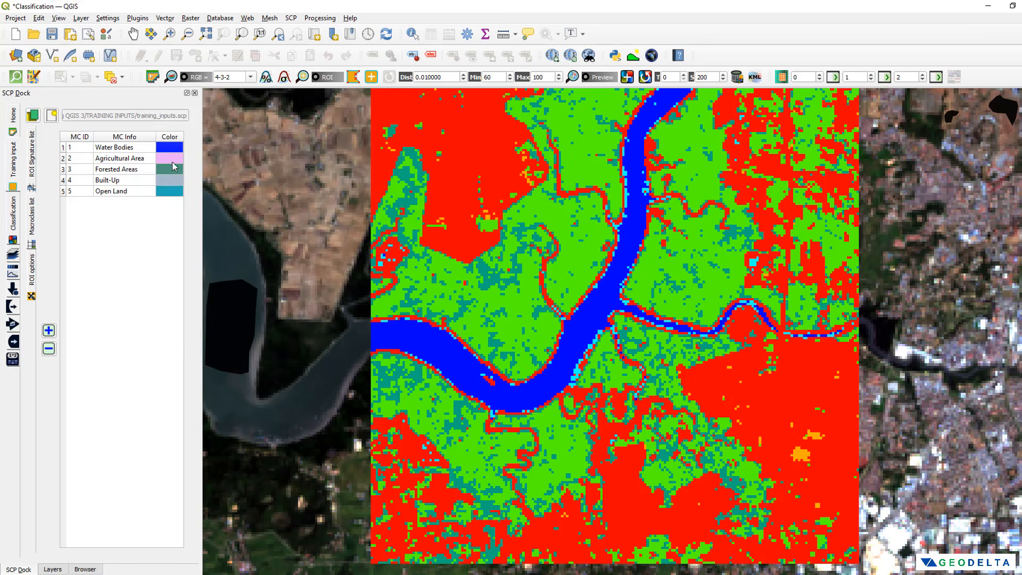
Set the Agricultural Area macroclass color to the bright green #55ff00 sampled from the preview
double_click(173, 158)
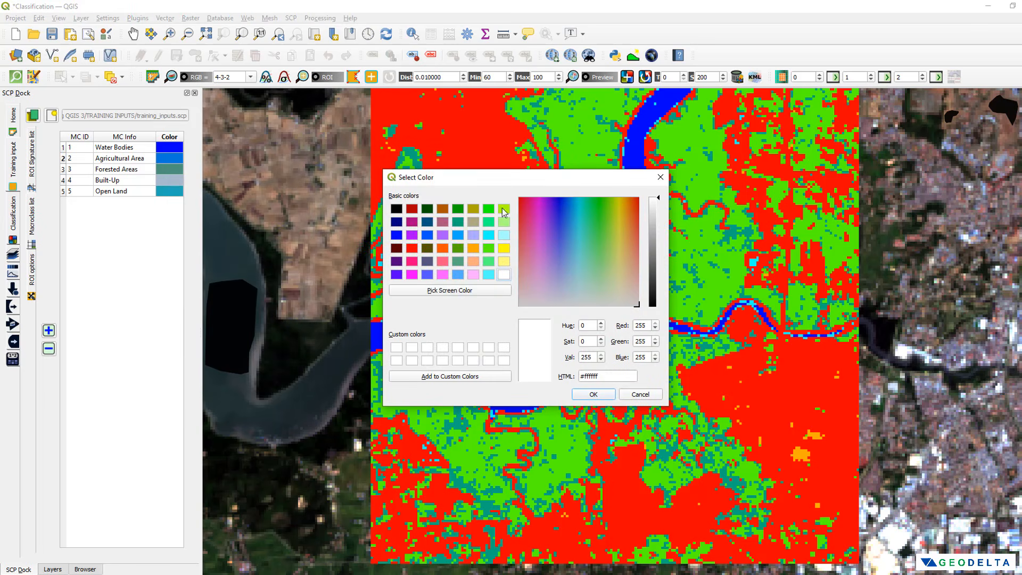
drag(506, 182, 165, 193)
click(146, 301)
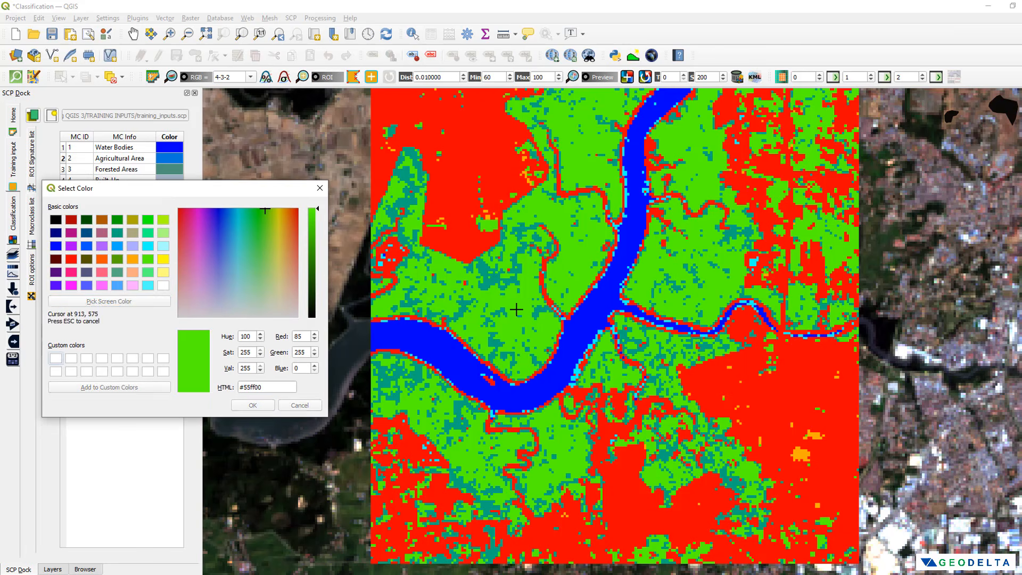
click(579, 261)
click(252, 405)
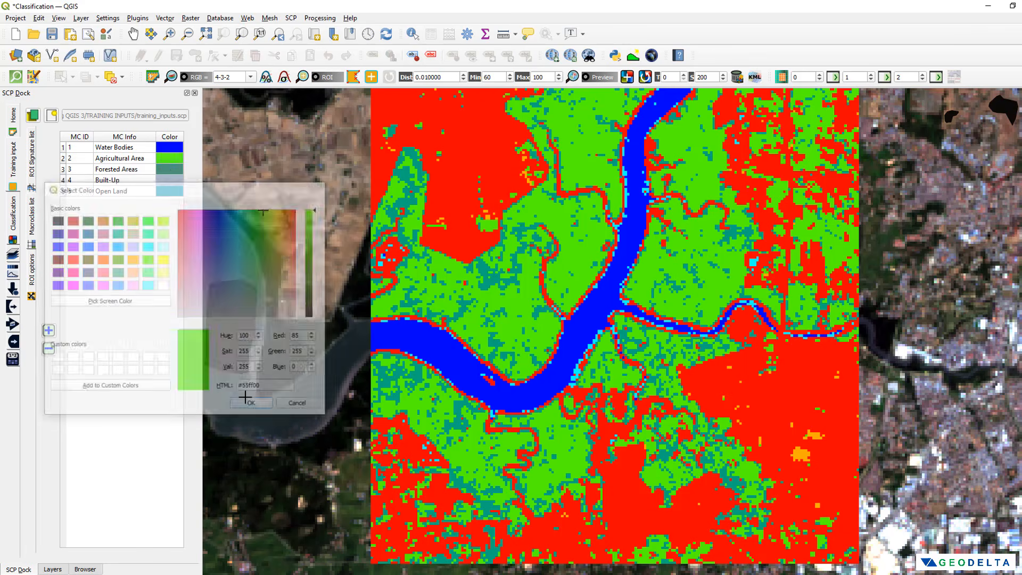
Set the Forested Areas macroclass color to the teal green #00aa7f sampled from the preview
double_click(169, 169)
click(437, 290)
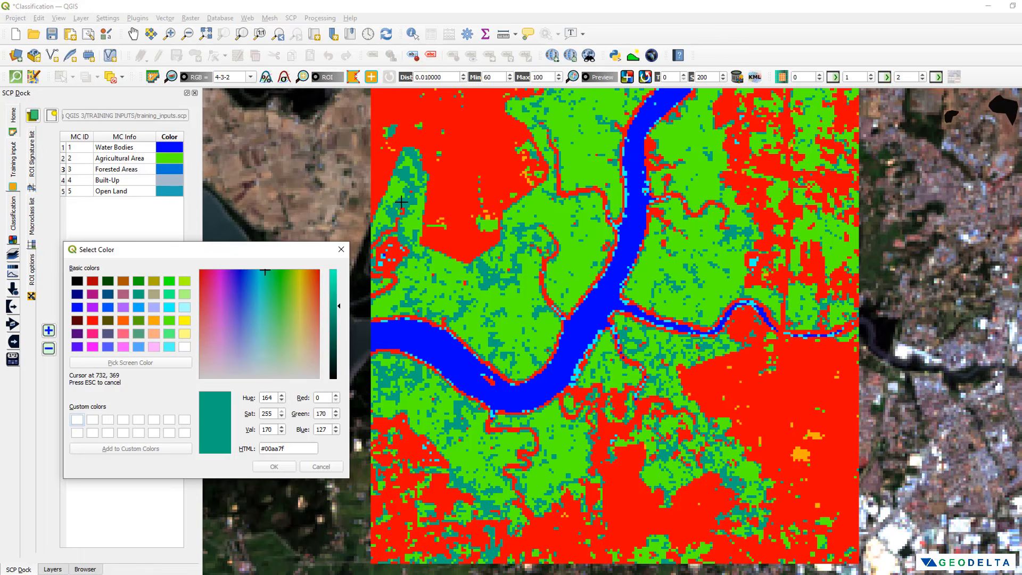
click(404, 210)
click(274, 467)
Set the Built-Up macroclass color to red and the Open Land macroclass color to orange #ffaa00
double_click(169, 179)
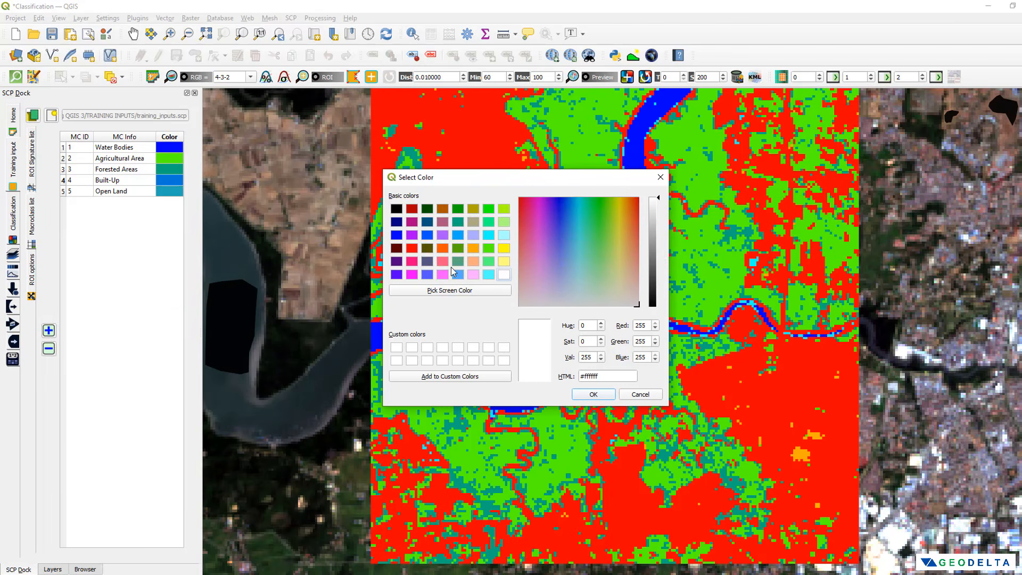
click(412, 248)
click(593, 394)
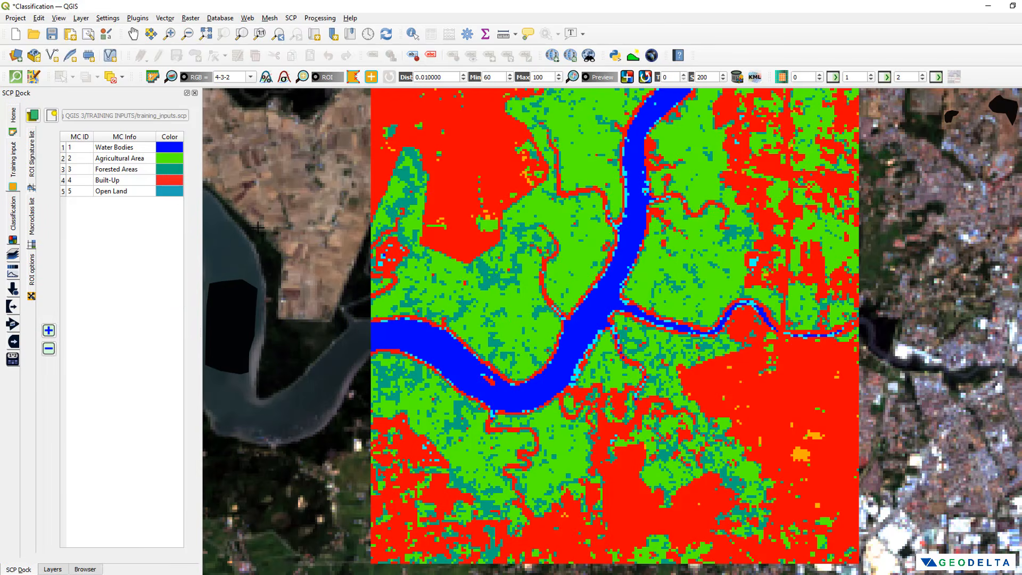
double_click(169, 191)
click(473, 248)
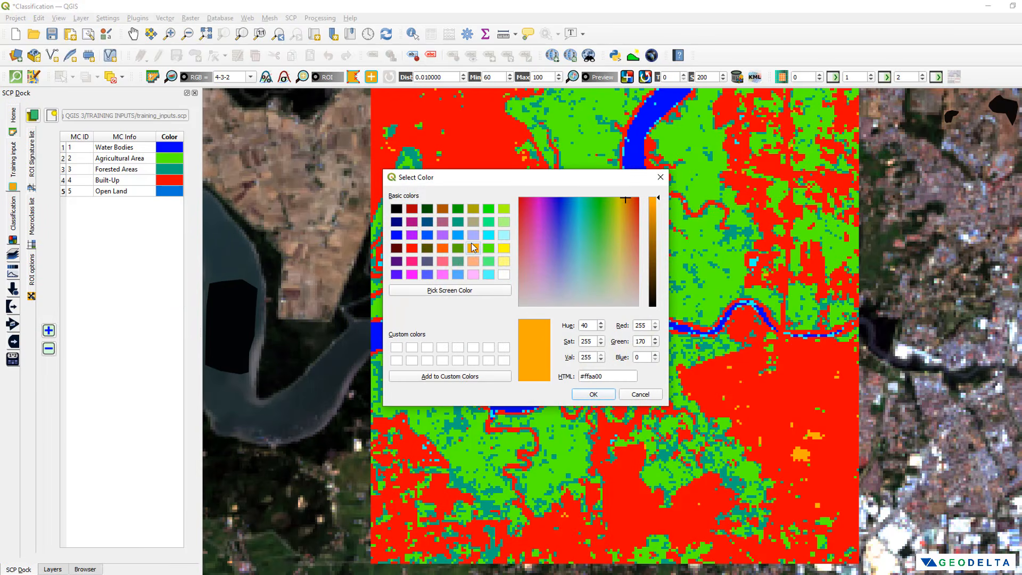
click(593, 394)
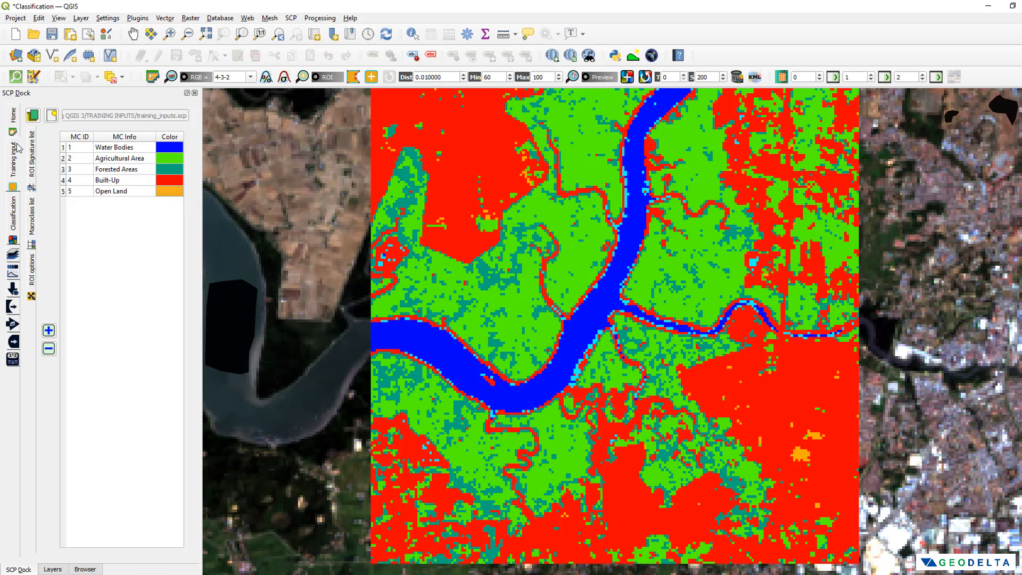
Generate a macroclass-based classification preview centred on the river fork and examine the water, agricultural and built-up areas around it
click(15, 224)
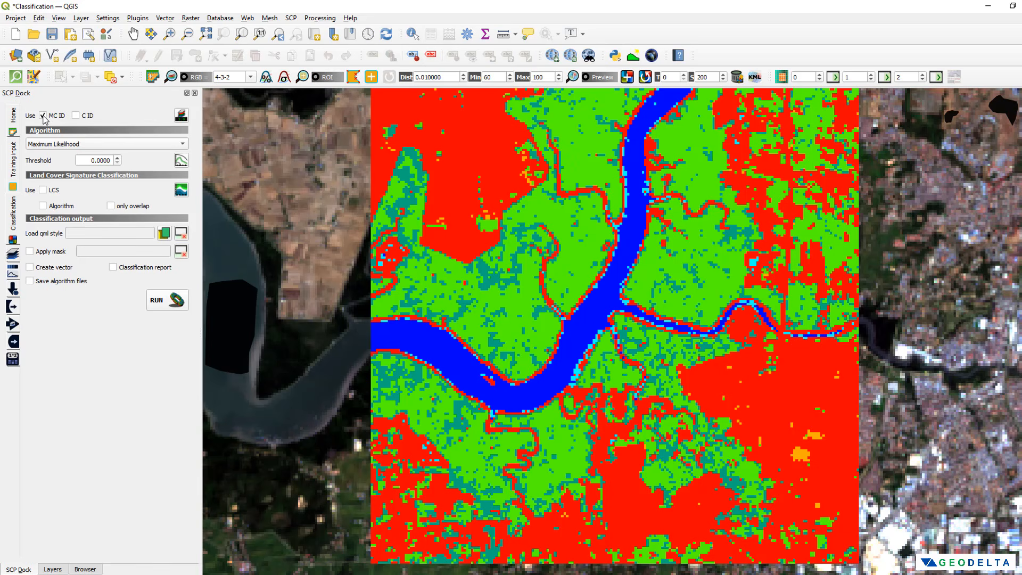
click(628, 78)
click(619, 289)
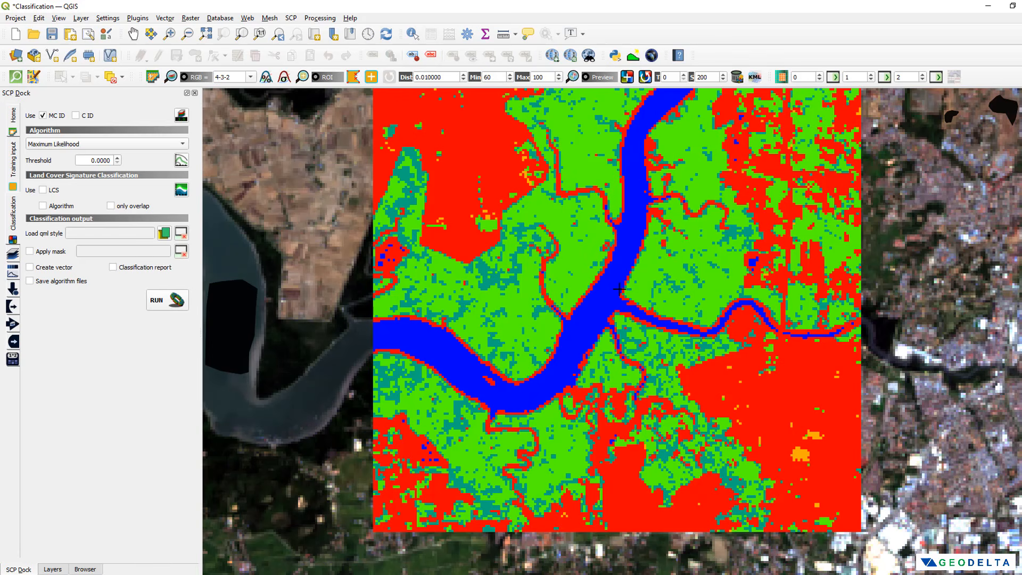
drag(634, 278, 624, 308)
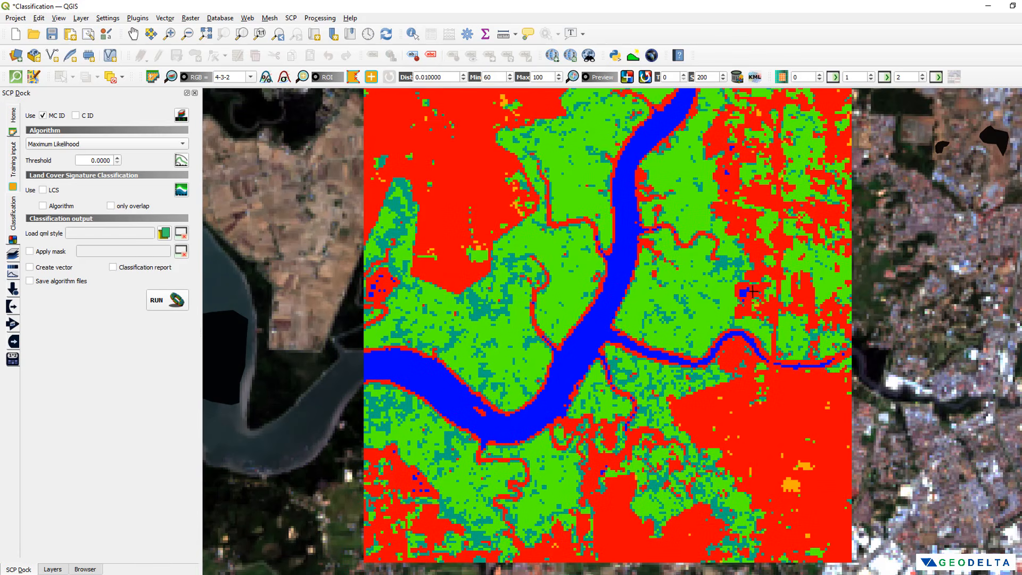
mouse_move(647, 249)
mouse_down()
mouse_move(613, 282)
mouse_move(646, 254)
mouse_up()
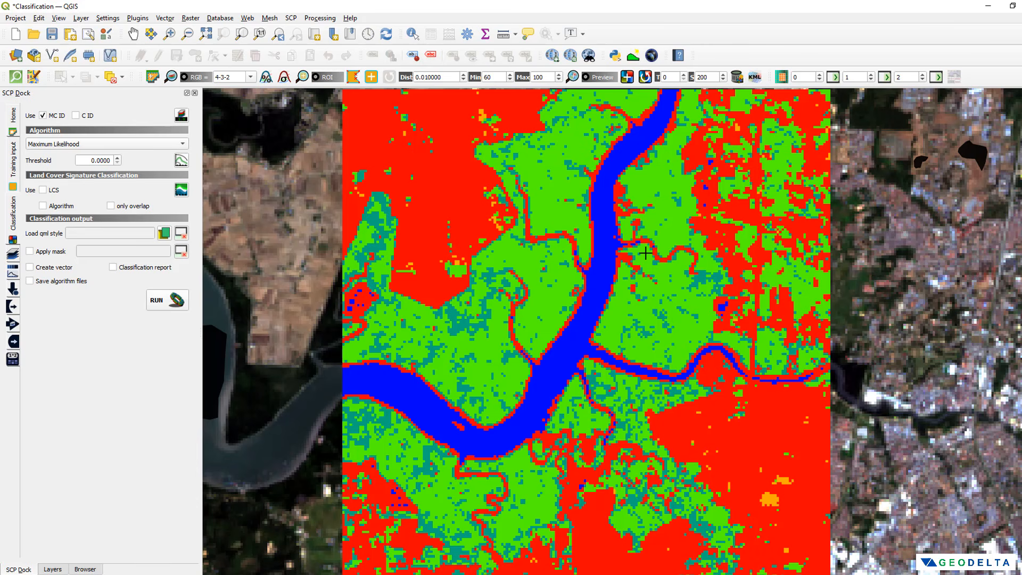
Preview the macroclass classification over the urban areas east and southeast of the river fork and the mixed land just south of it
scroll(646, 253, down, 1)
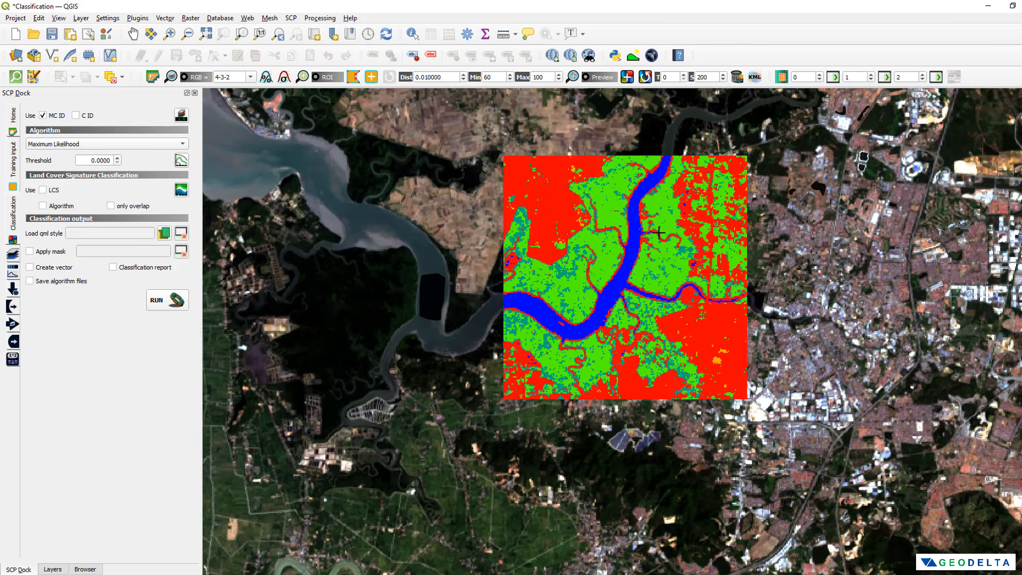
click(823, 291)
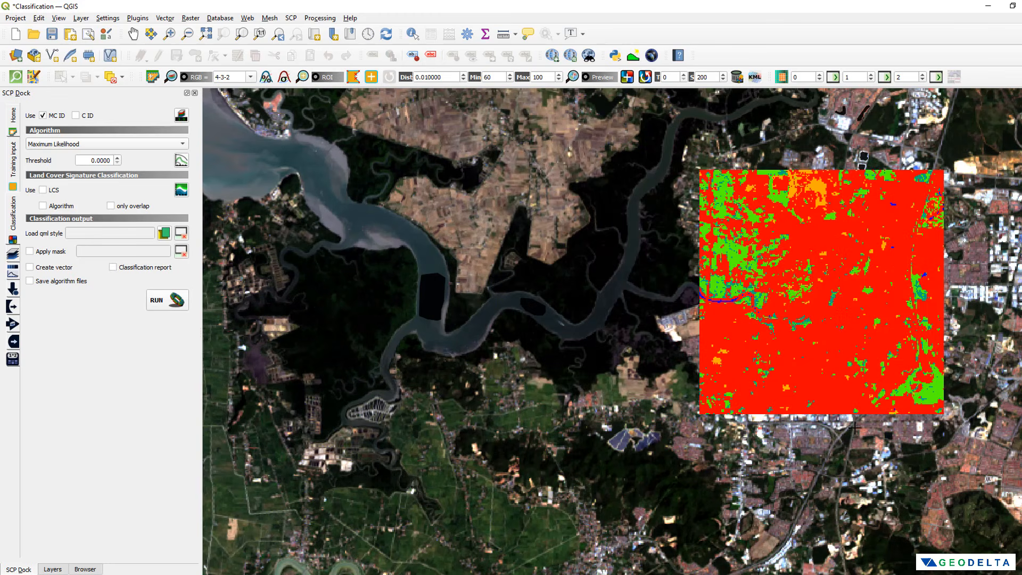
click(790, 443)
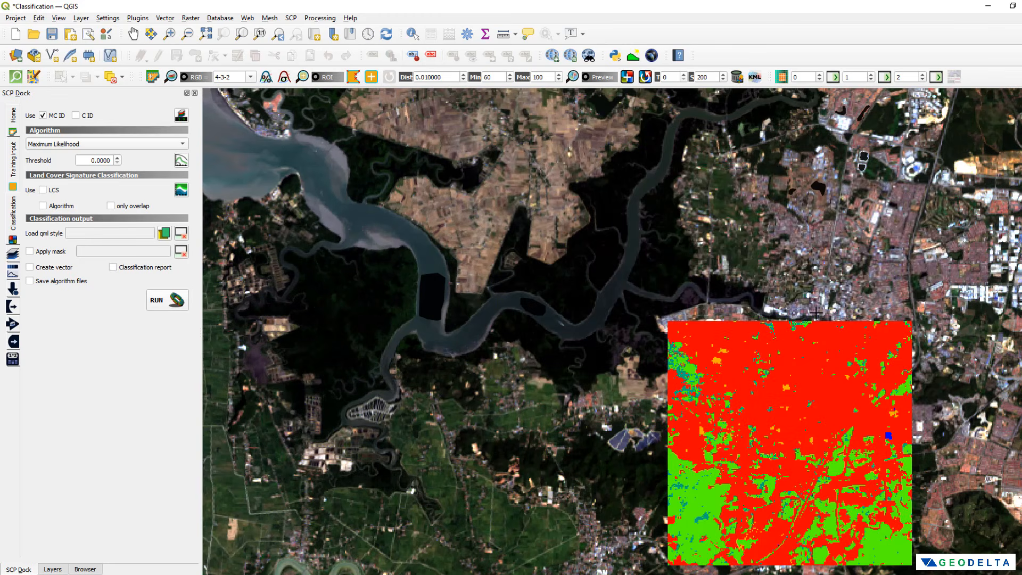
scroll(816, 313, up, 1)
drag(718, 340, 706, 209)
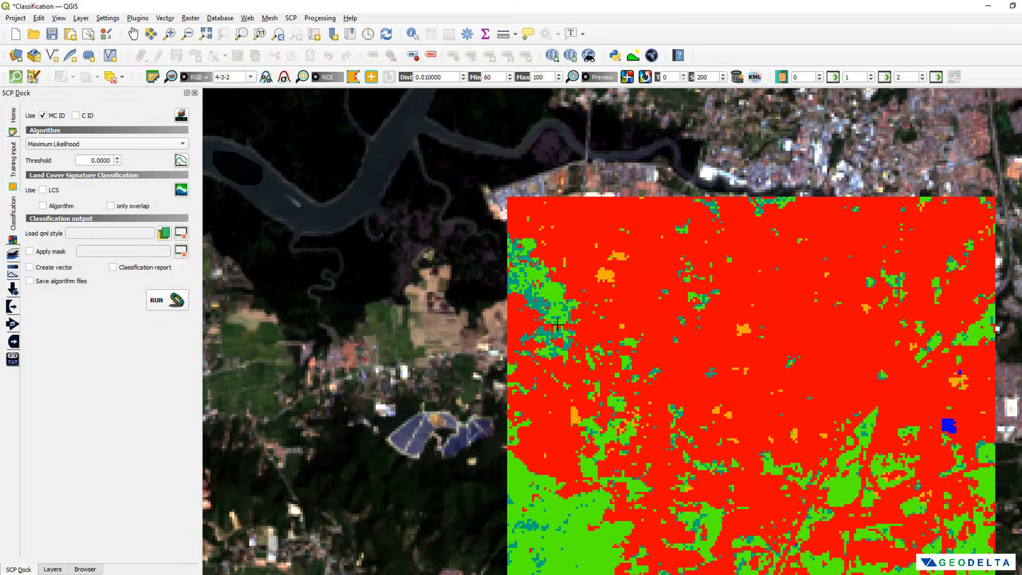
click(796, 344)
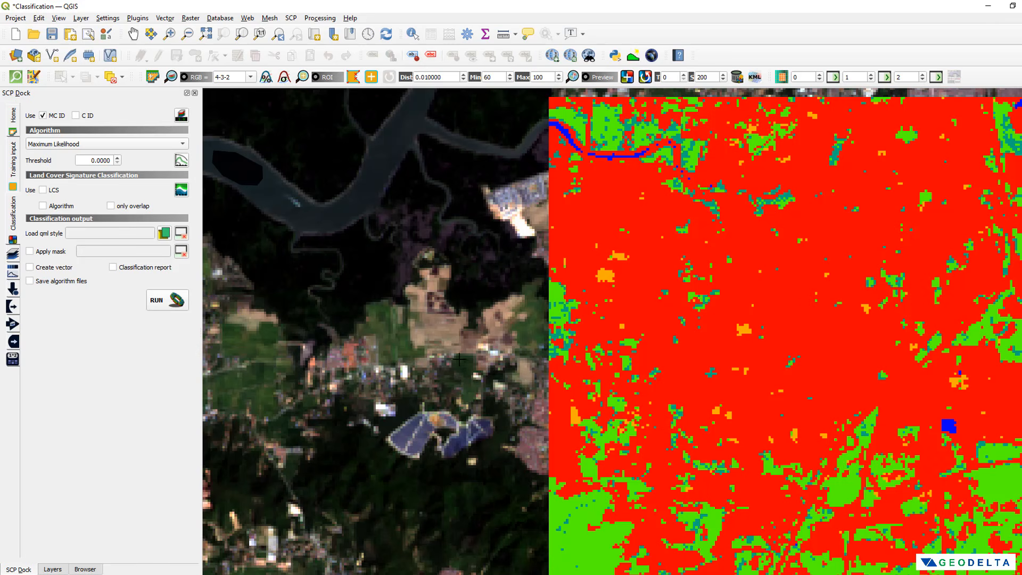
click(466, 319)
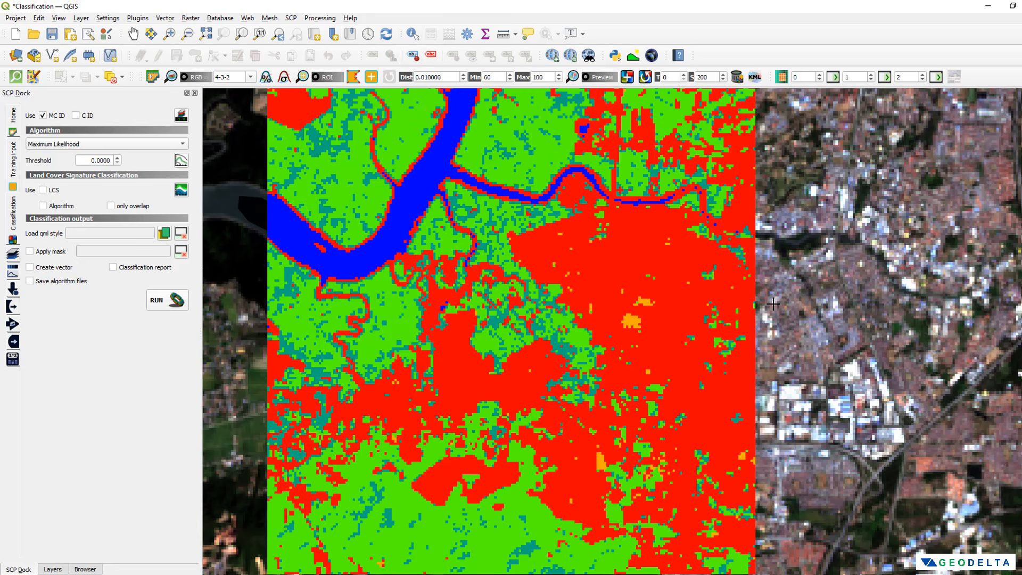
Run the Maximum Likelihood classification by macroclass on the full image and save the output as landcover_types in TIF format in TRAINING INPUTS
scroll(778, 311, down, 1)
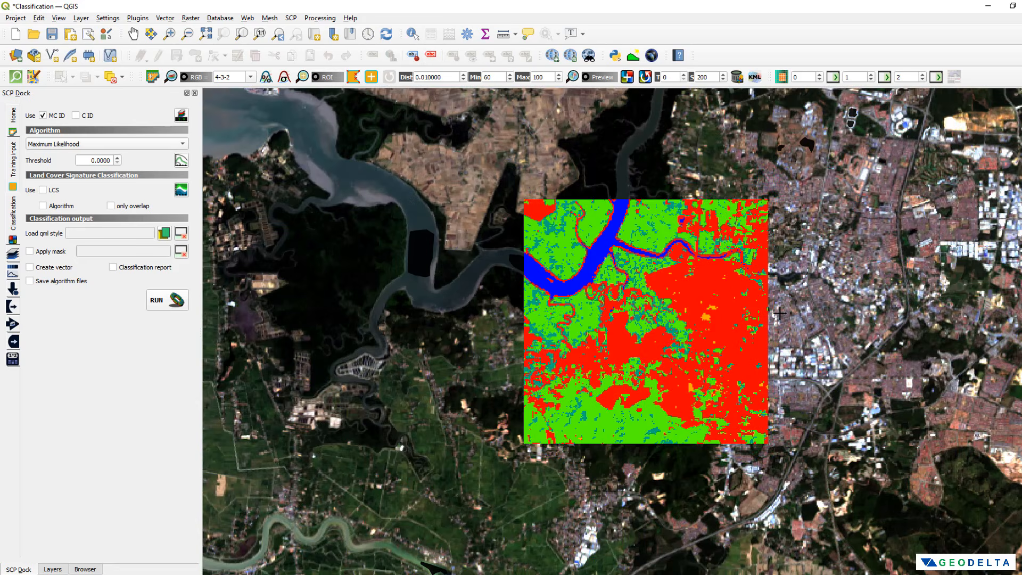
drag(790, 301, 780, 348)
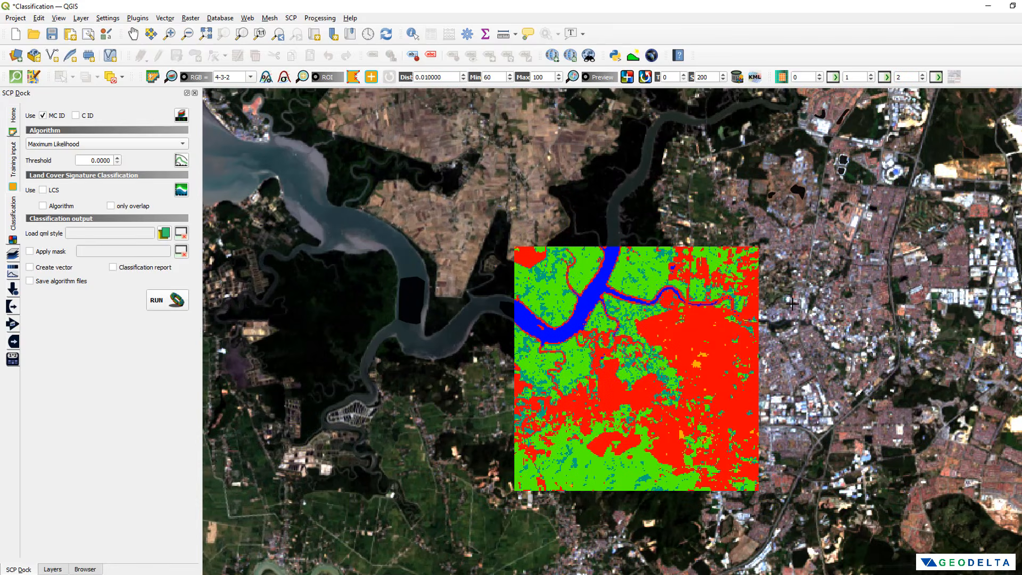
scroll(412, 233, down, 1)
drag(562, 219, 453, 259)
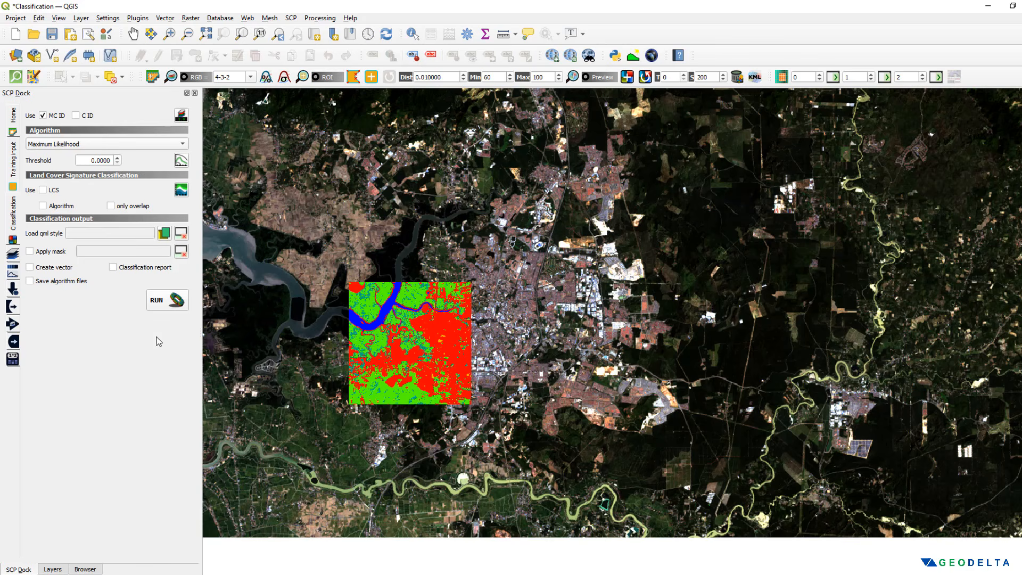
click(173, 304)
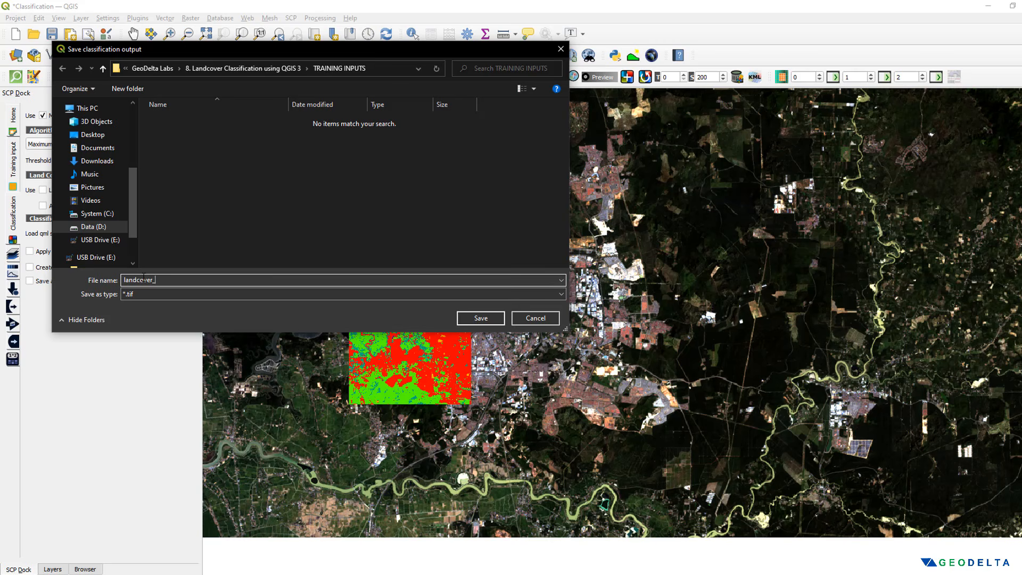
text(types)
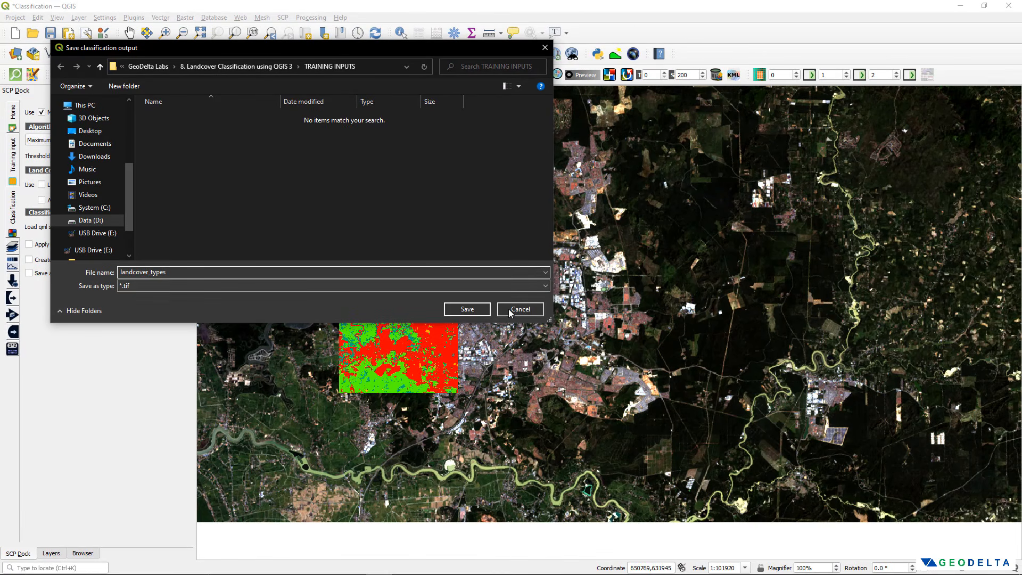
click(475, 311)
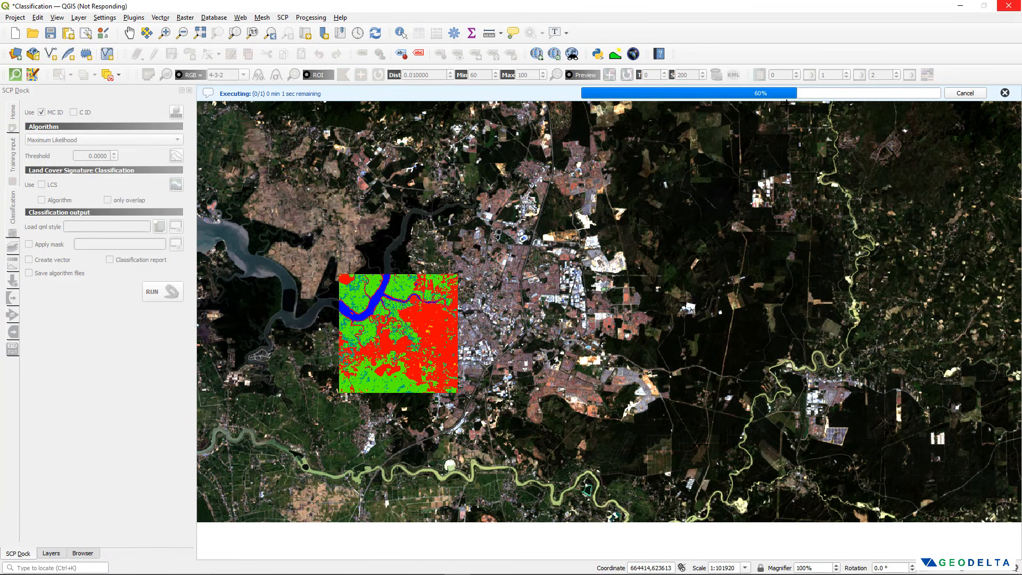
Examine the full extent of the landcover_types classification together with its class legend in the layer list
scroll(498, 227, down, 1)
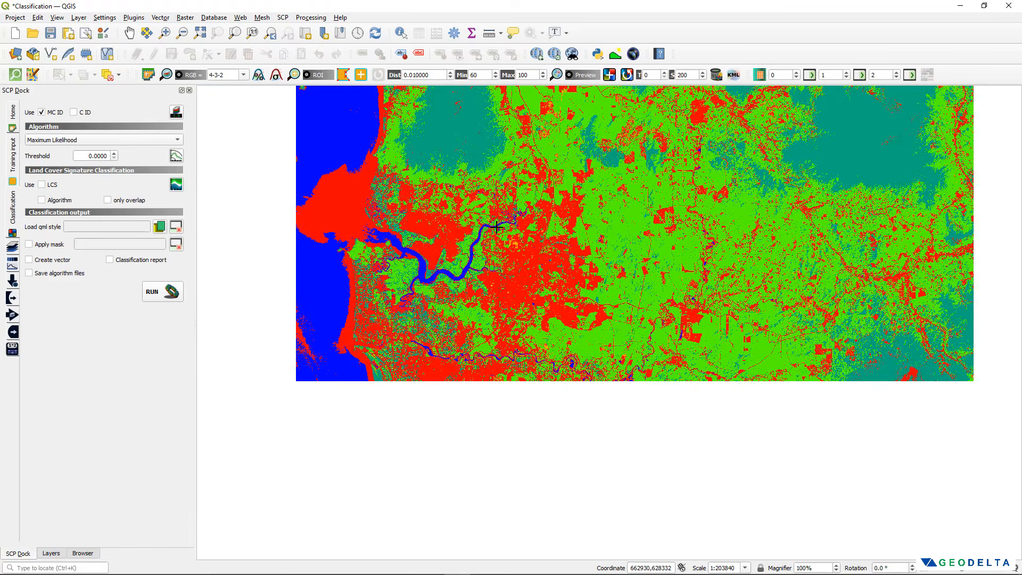
drag(483, 235, 460, 352)
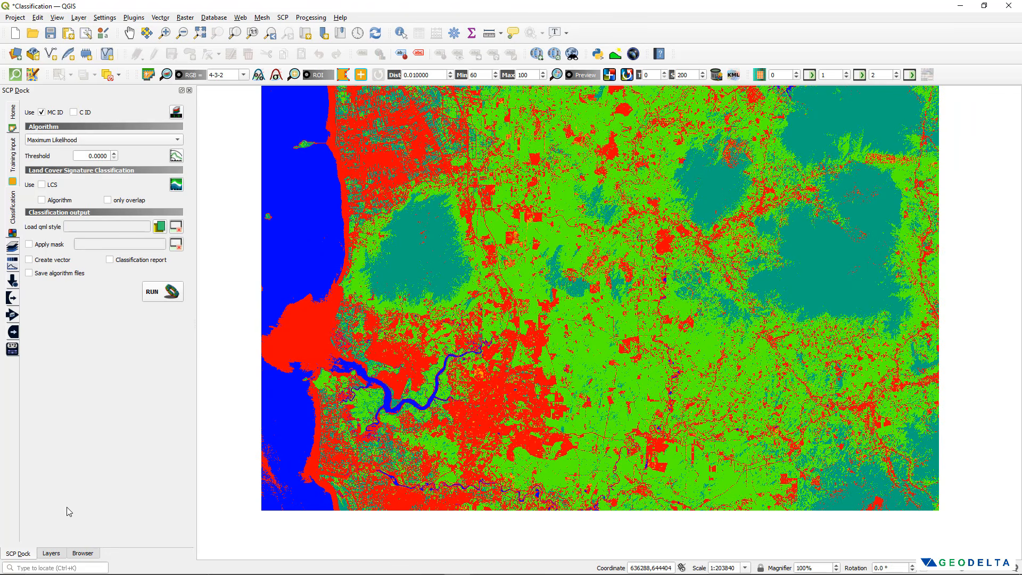
click(53, 553)
click(83, 127)
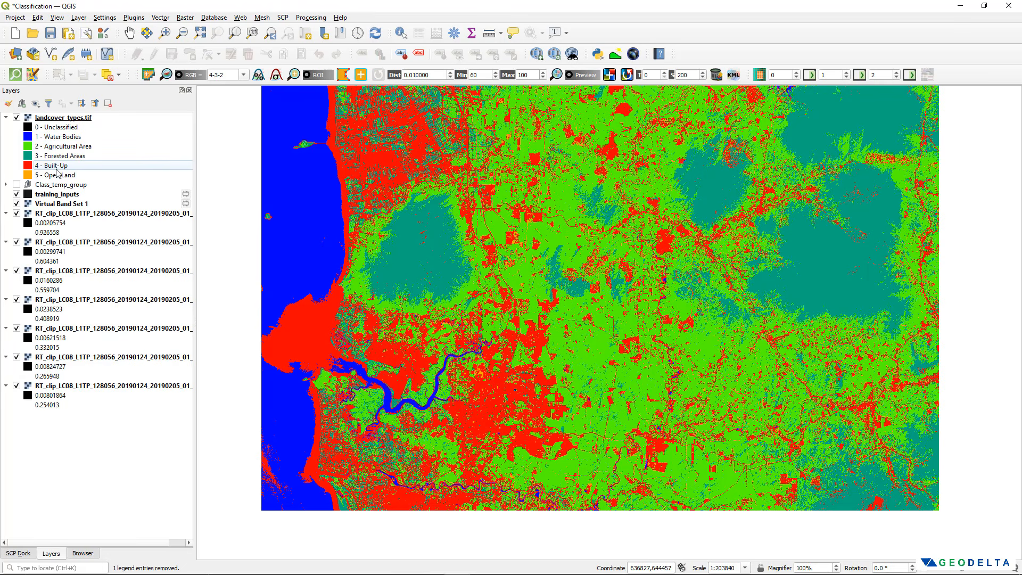
Inspect the classified southern river, its surrounding built-up and agricultural land, and the adjoining southwestern coastline up close
scroll(386, 378, up, 1)
drag(425, 405, 433, 236)
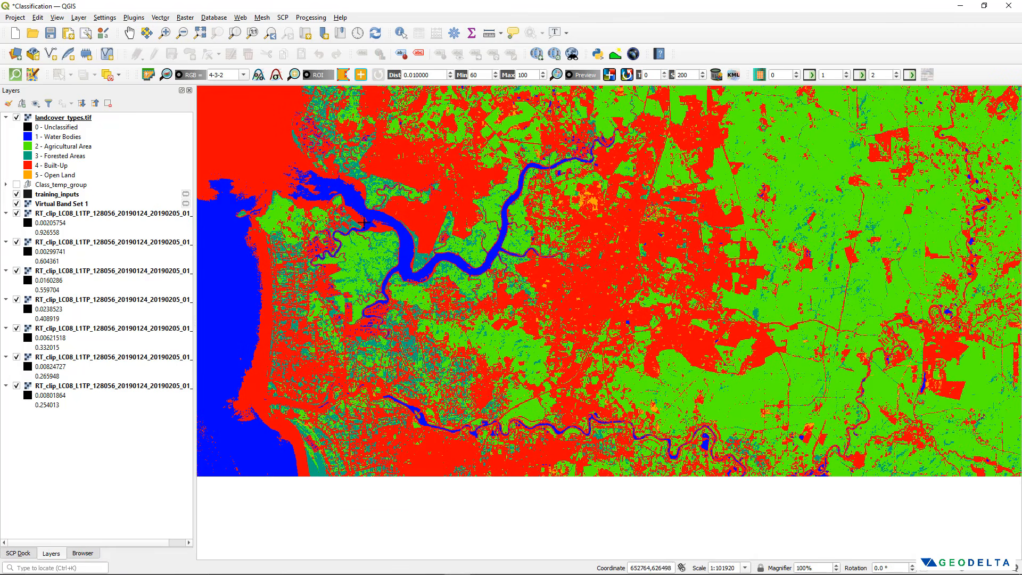
drag(442, 379, 470, 329)
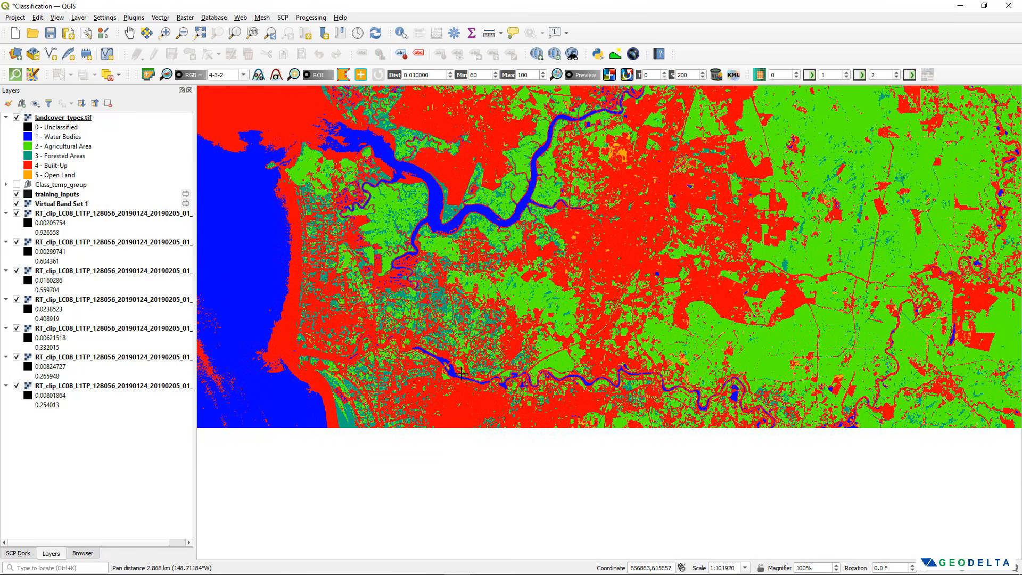
scroll(446, 376, up, 1)
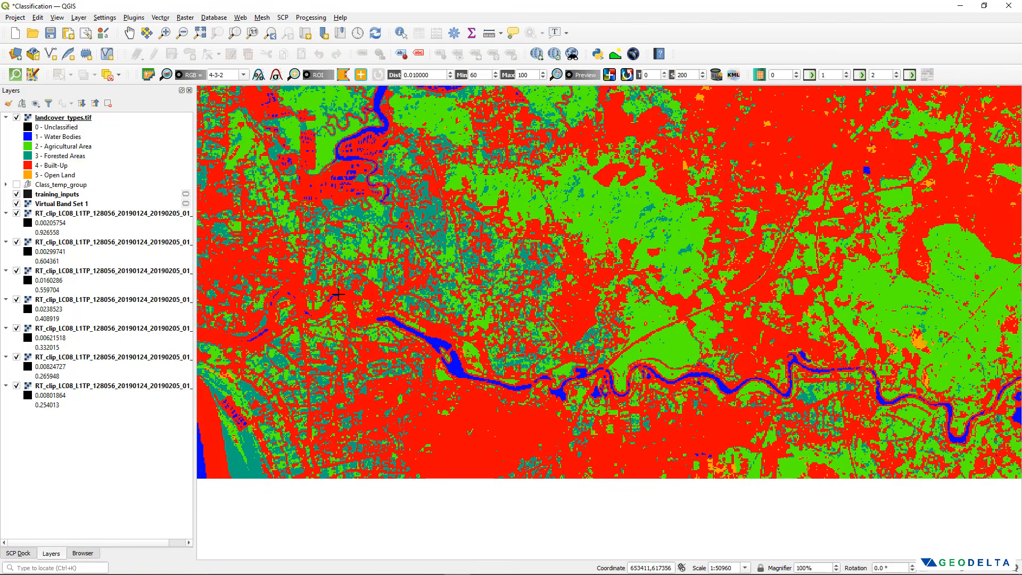
drag(250, 343, 318, 345)
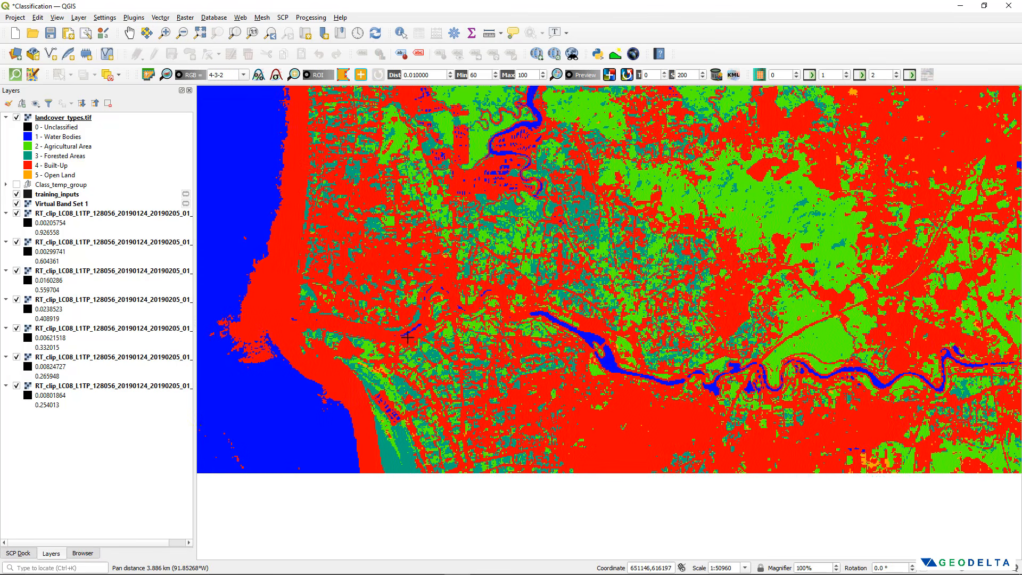
drag(373, 393, 358, 462)
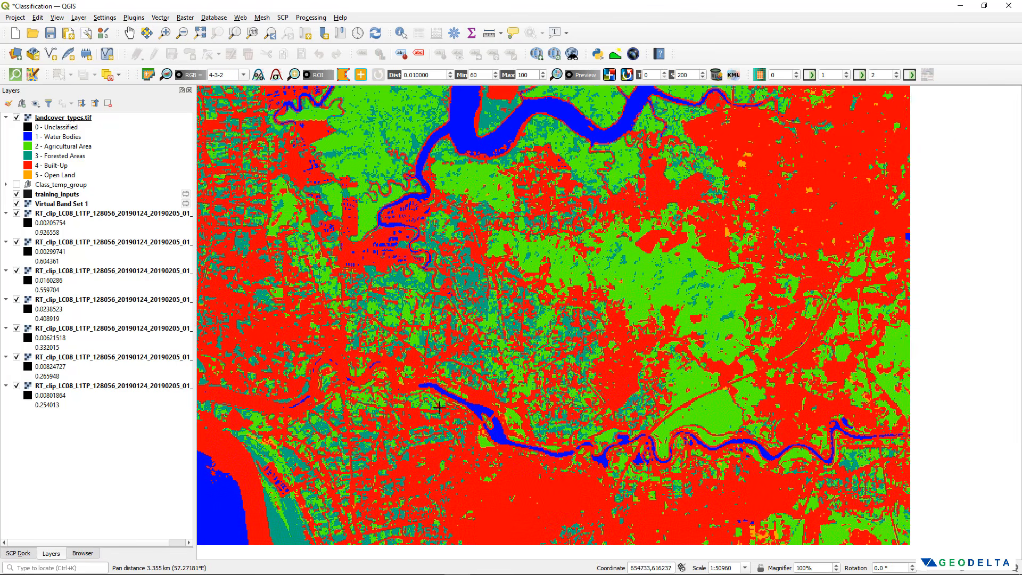
Examine the classification around the main river fork and the built-up class covering the coastal water at the river mouth
scroll(439, 408, down, 1)
drag(534, 292, 512, 332)
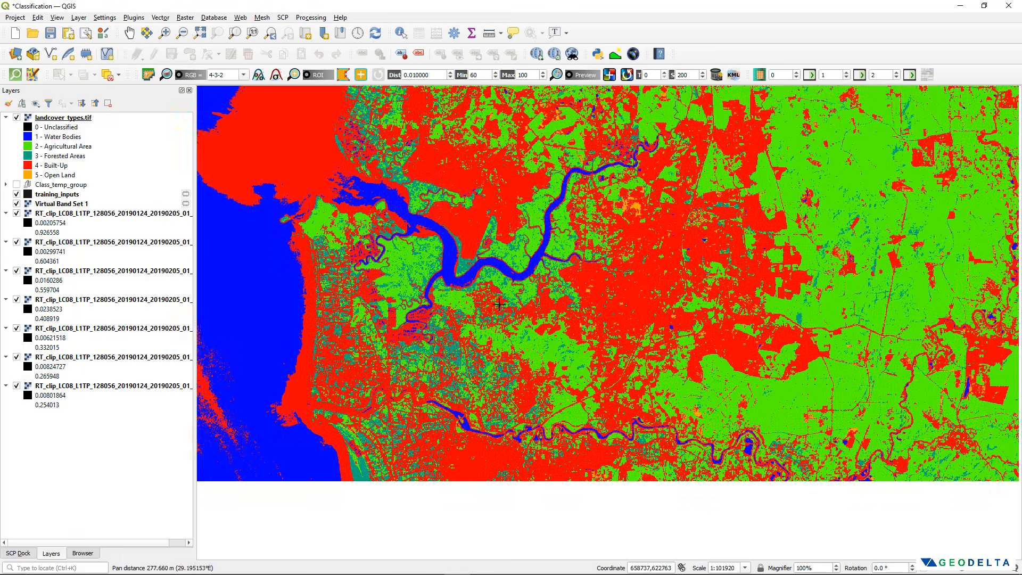
scroll(357, 538, down, 1)
scroll(321, 367, up, 1)
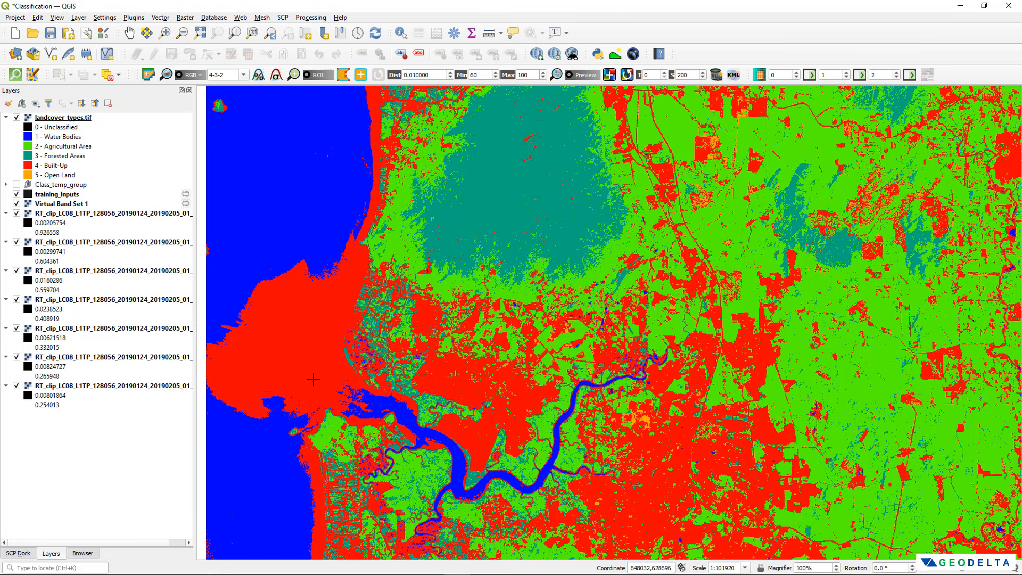
drag(319, 377, 353, 354)
scroll(355, 353, down, 1)
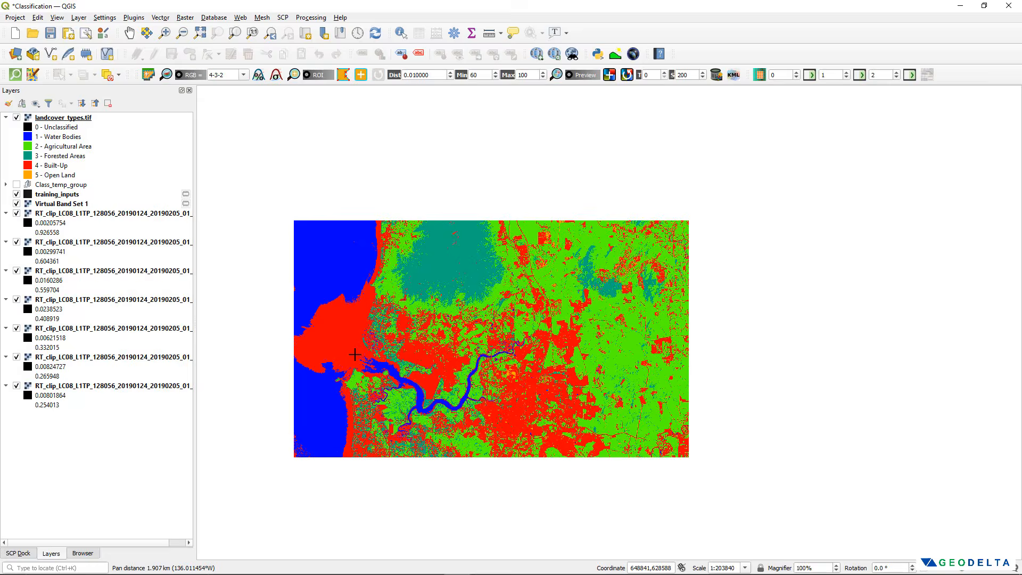